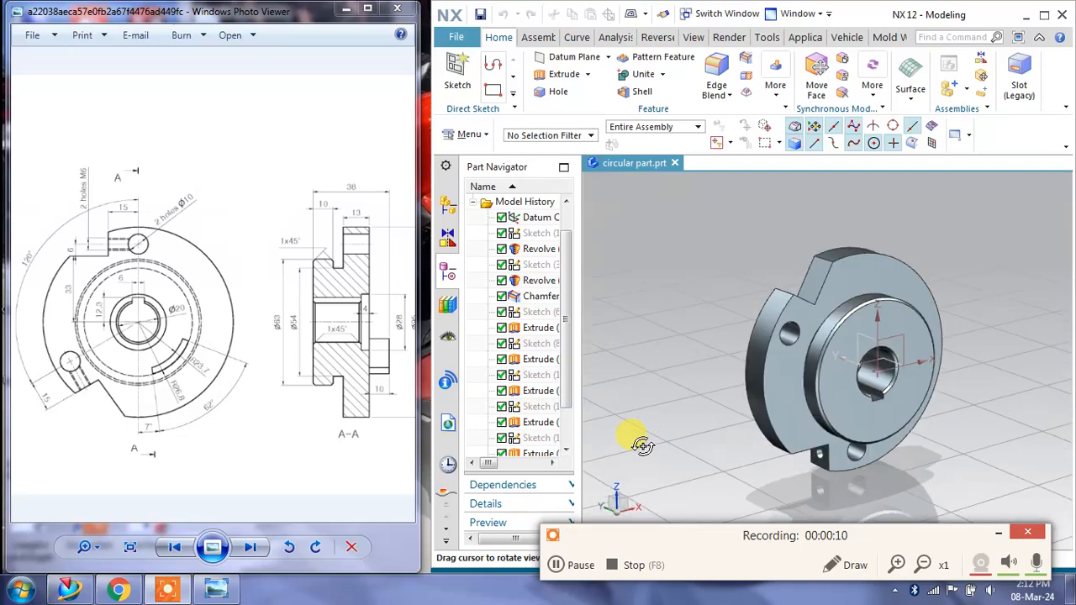
# Examine the finished circular part from both sides and its dimensioned reference drawing at full size
pyautogui.moveTo(816, 379)
pyautogui.mouseDown(button='middle')
pyautogui.moveTo(908, 379)
pyautogui.moveTo(938, 402)
pyautogui.mouseUp(button='middle')
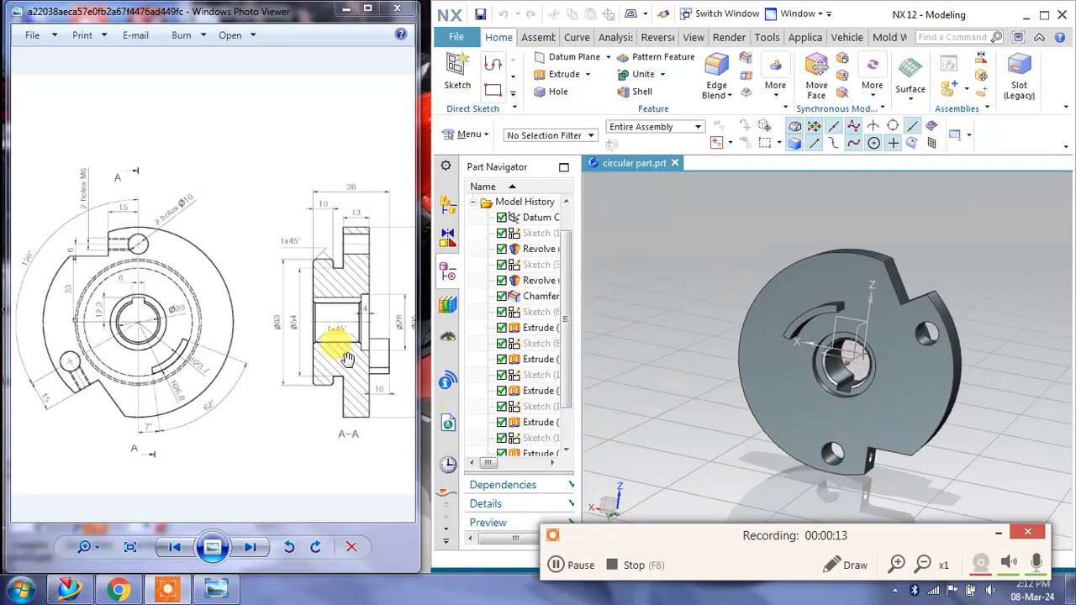
pyautogui.click(366, 13)
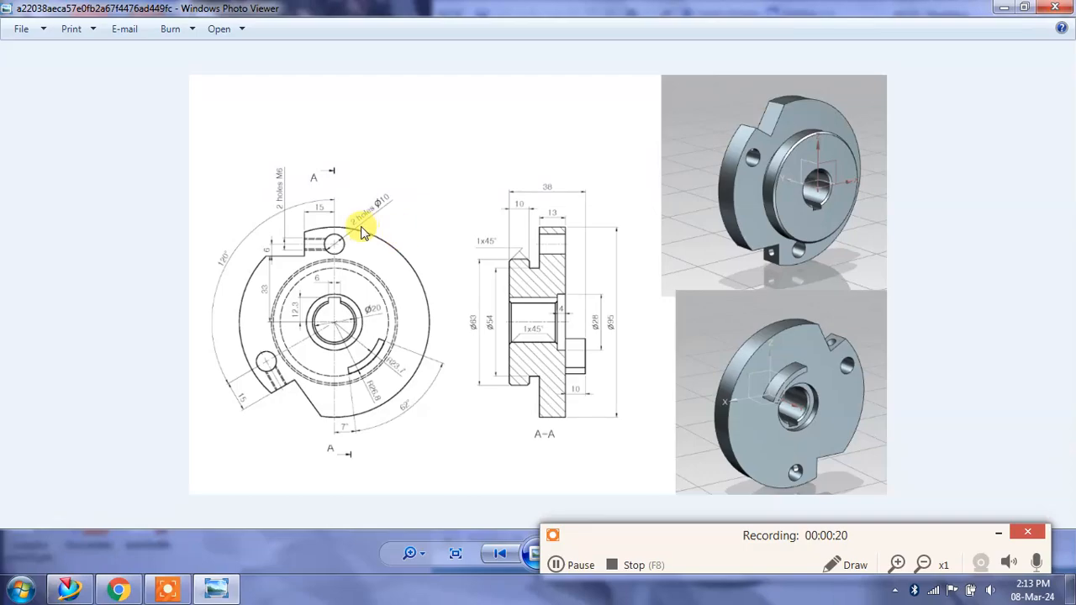
pyautogui.scroll(4, 319, 326)
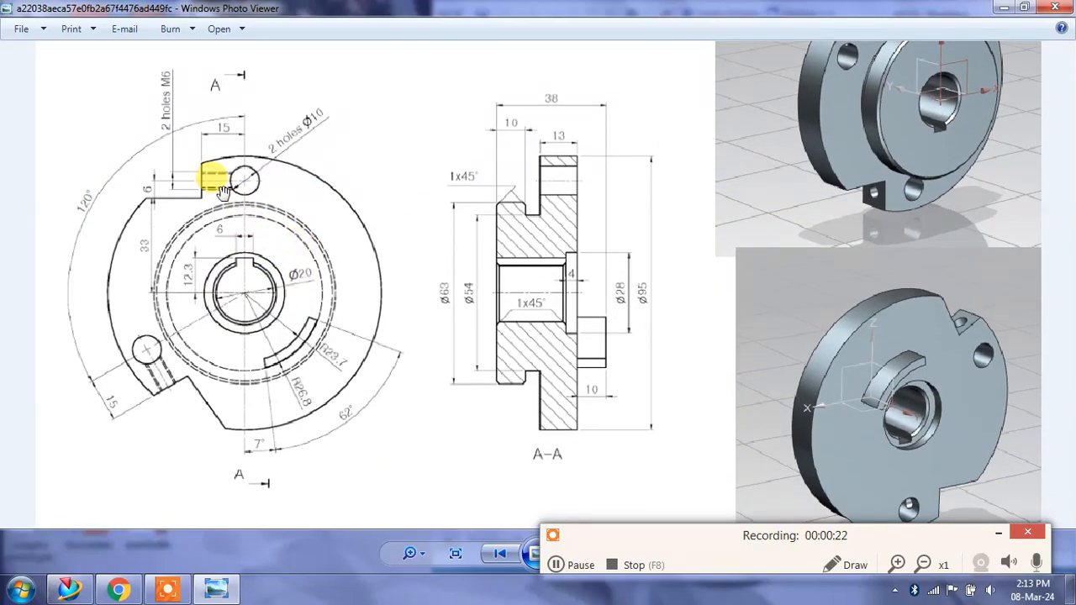
pyautogui.click(1006, 8)
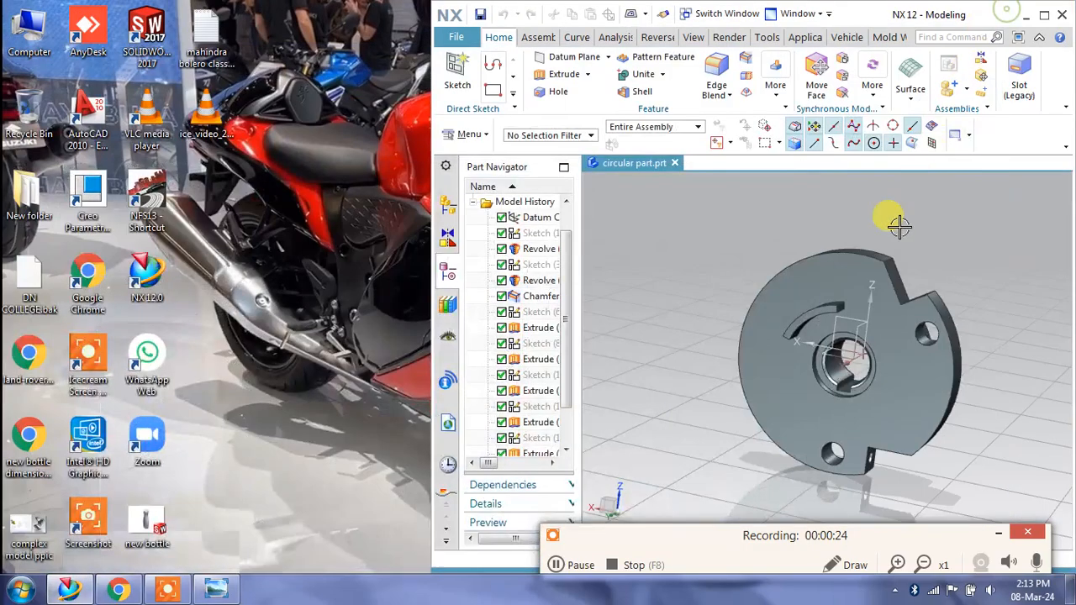
pyautogui.click(1045, 10)
pyautogui.moveTo(647, 288); pyautogui.dragTo(740, 294, button='middle')
pyautogui.click(1046, 12)
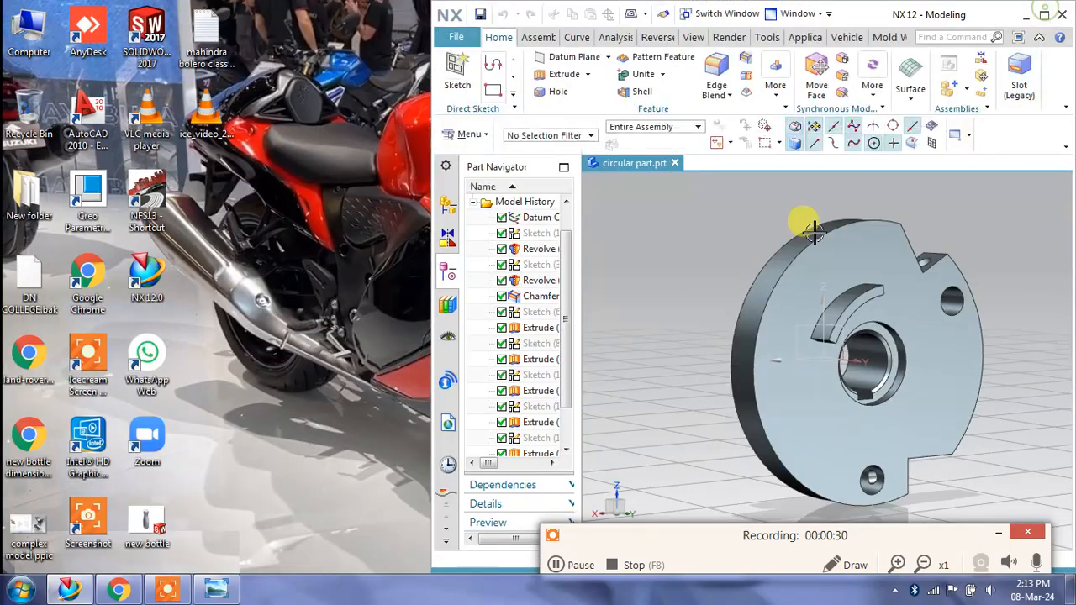
pyautogui.click(216, 588)
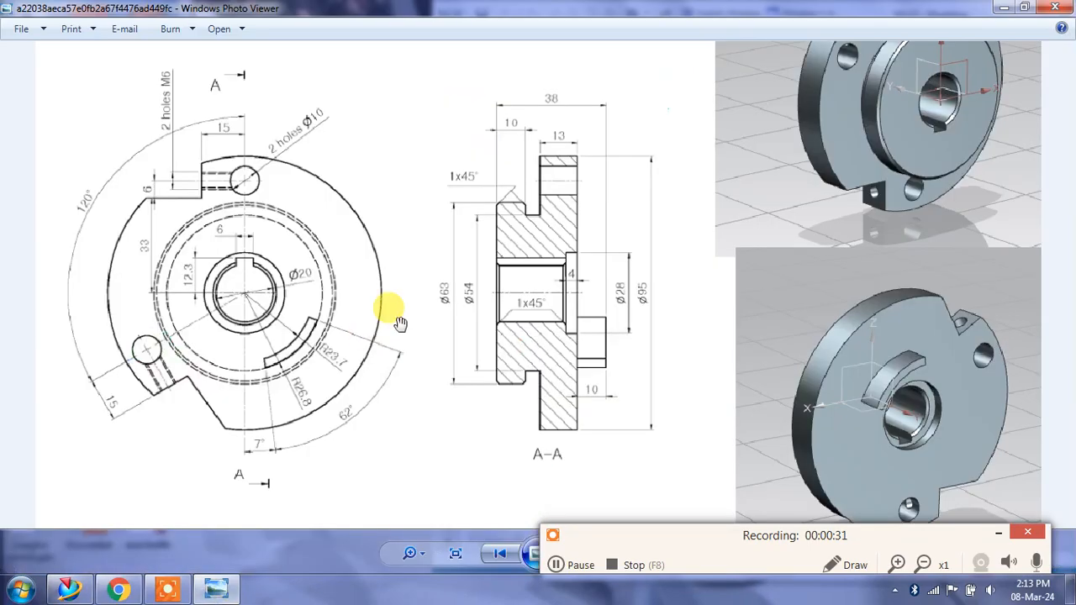
pyautogui.click(1032, 8)
pyautogui.moveTo(212, 326); pyautogui.dragTo(202, 305)
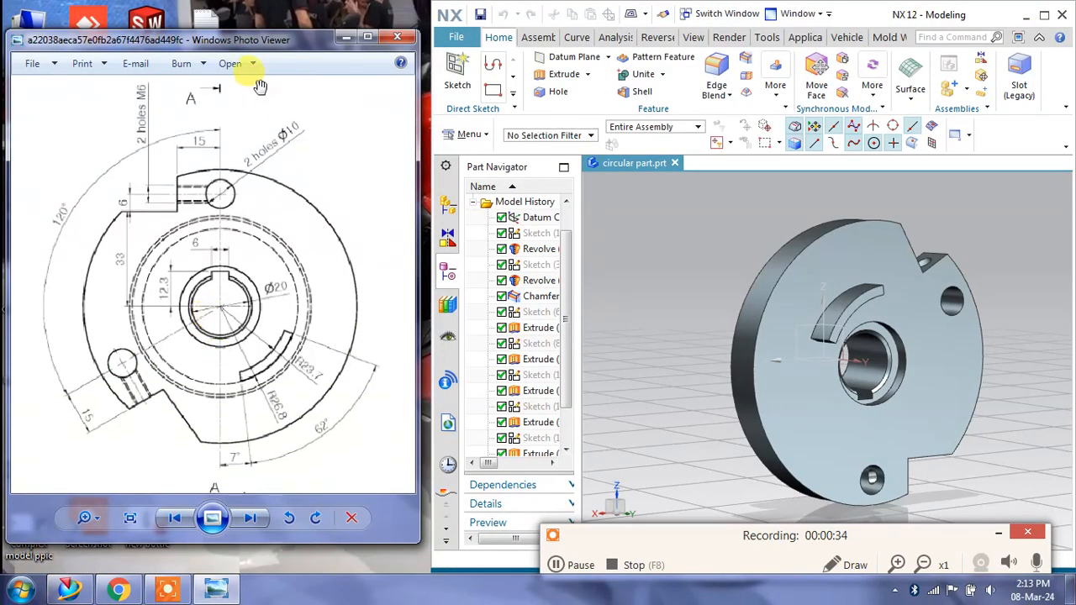
pyautogui.doubleClick(266, 32)
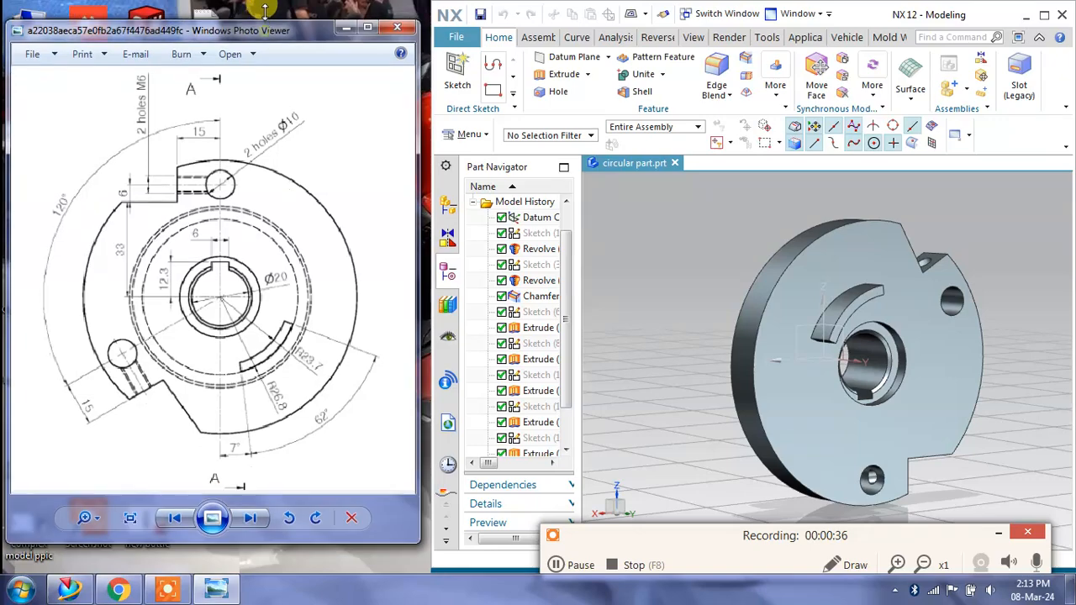
# Compare the part's curved boss, keyed bore, holes and stepped hub with the drawing's front view and section A-A
pyautogui.moveTo(813, 320)
pyautogui.mouseDown(button='middle')
pyautogui.moveTo(797, 315)
pyautogui.moveTo(893, 301)
pyautogui.moveTo(869, 306)
pyautogui.moveTo(804, 360)
pyautogui.moveTo(735, 387)
pyautogui.moveTo(711, 331)
pyautogui.moveTo(726, 363)
pyautogui.moveTo(747, 365)
pyautogui.moveTo(670, 367)
pyautogui.moveTo(762, 355)
pyautogui.moveTo(697, 331)
pyautogui.moveTo(691, 370)
pyautogui.moveTo(704, 364)
pyautogui.moveTo(723, 383)
pyautogui.mouseUp(button='middle')
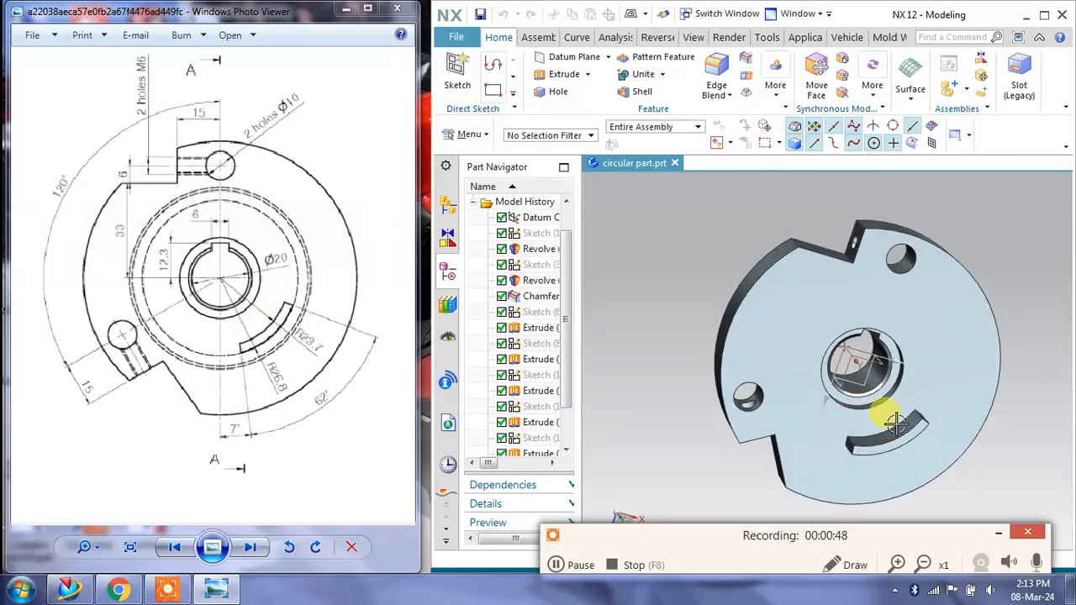
pyautogui.moveTo(895, 424); pyautogui.dragTo(918, 447, button='middle')
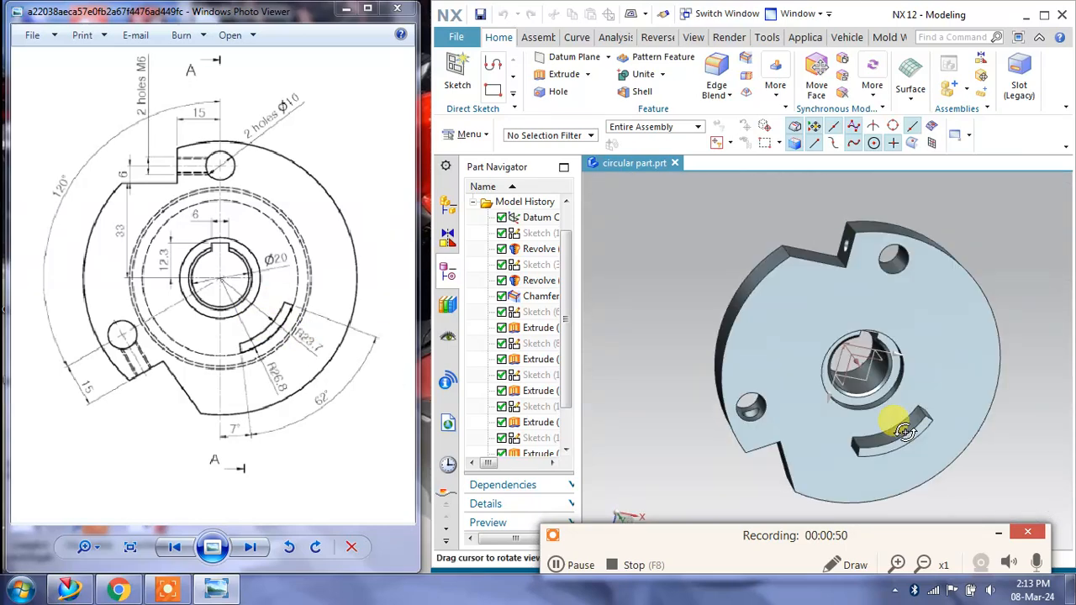
pyautogui.moveTo(920, 337); pyautogui.dragTo(807, 339, button='middle')
pyautogui.moveTo(330, 308)
pyautogui.mouseDown()
pyautogui.moveTo(173, 300)
pyautogui.moveTo(221, 300)
pyautogui.moveTo(223, 327)
pyautogui.mouseUp()
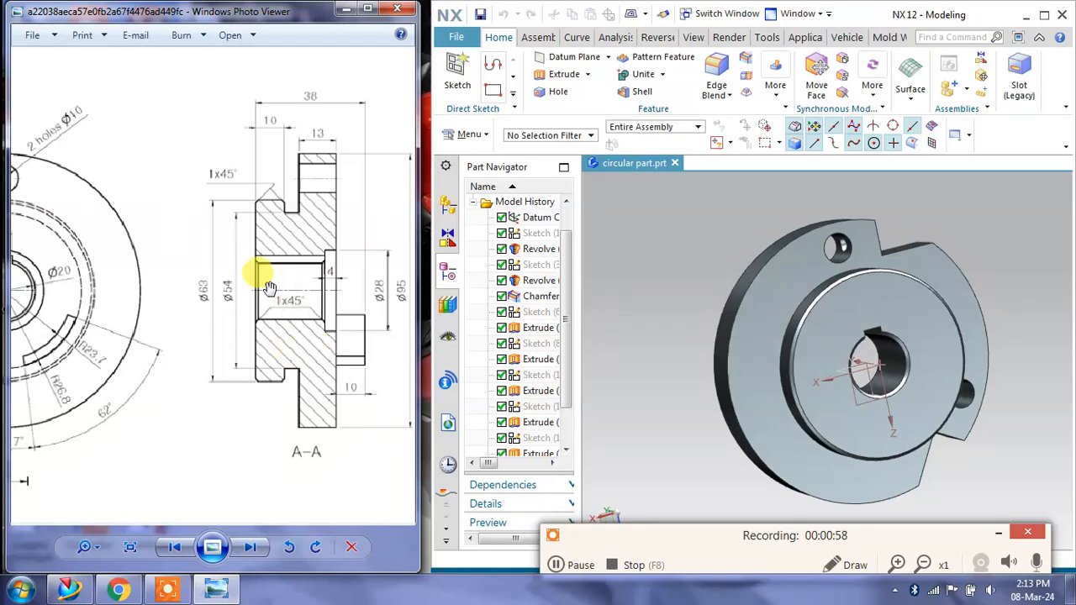
pyautogui.moveTo(140, 318)
pyautogui.mouseDown()
pyautogui.moveTo(202, 327)
pyautogui.moveTo(160, 328)
pyautogui.mouseUp()
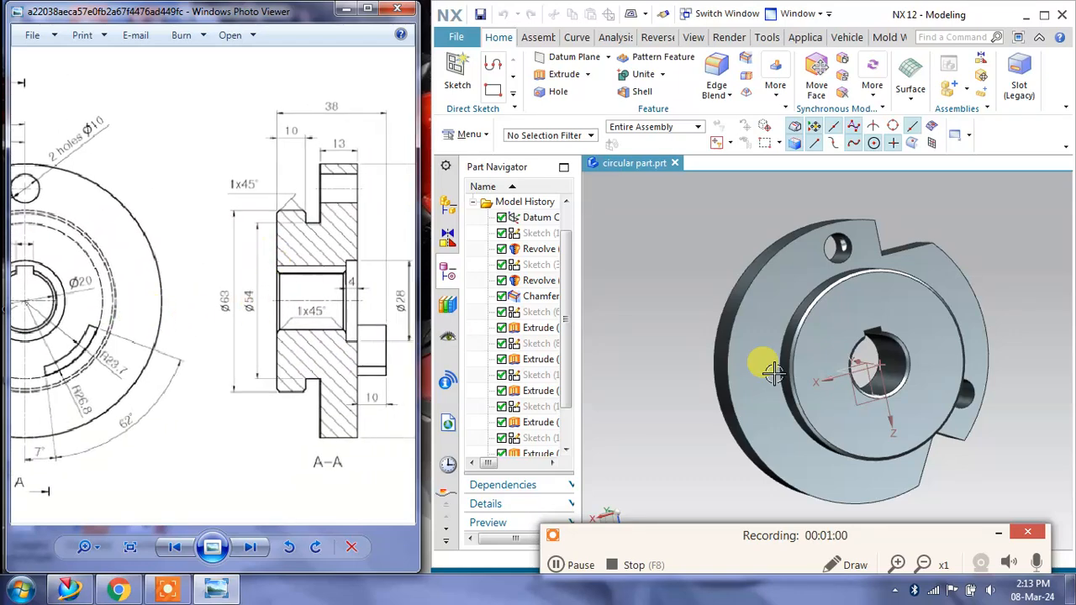
pyautogui.moveTo(936, 360); pyautogui.dragTo(860, 305, button='middle')
pyautogui.moveTo(348, 374)
pyautogui.mouseDown()
pyautogui.moveTo(180, 364)
pyautogui.moveTo(277, 384)
pyautogui.mouseUp()
pyautogui.moveTo(176, 385)
pyautogui.mouseDown()
pyautogui.moveTo(248, 377)
pyautogui.moveTo(120, 360)
pyautogui.moveTo(112, 392)
pyautogui.mouseUp()
pyautogui.moveTo(318, 332)
pyautogui.mouseDown()
pyautogui.moveTo(112, 357)
pyautogui.moveTo(340, 358)
pyautogui.mouseUp()
pyautogui.scroll(-1, 215, 364)
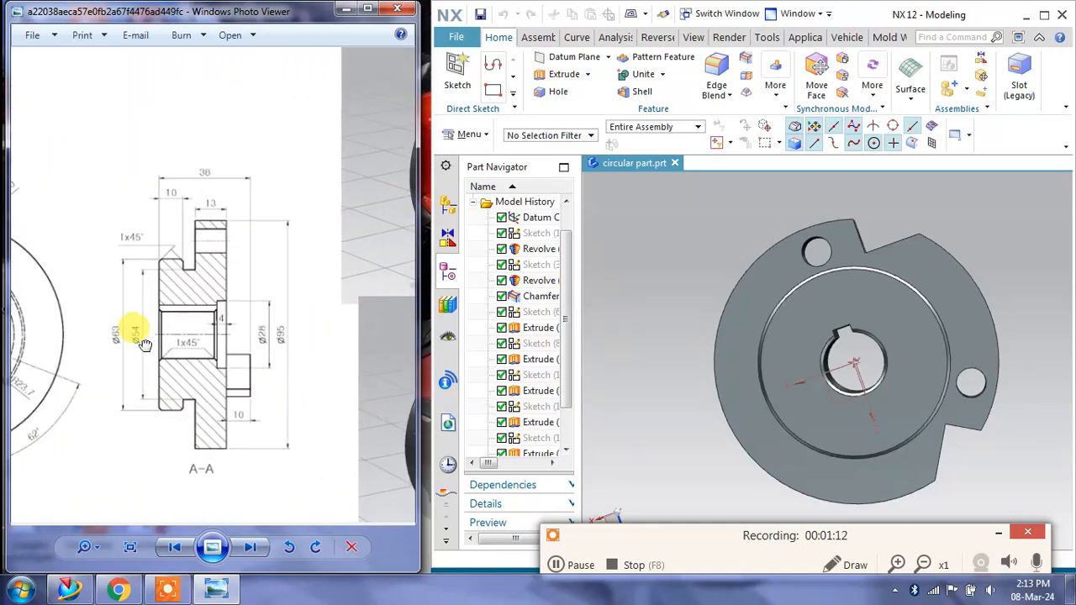
pyautogui.moveTo(145, 343); pyautogui.dragTo(265, 342)
pyautogui.moveTo(136, 311); pyautogui.dragTo(257, 297)
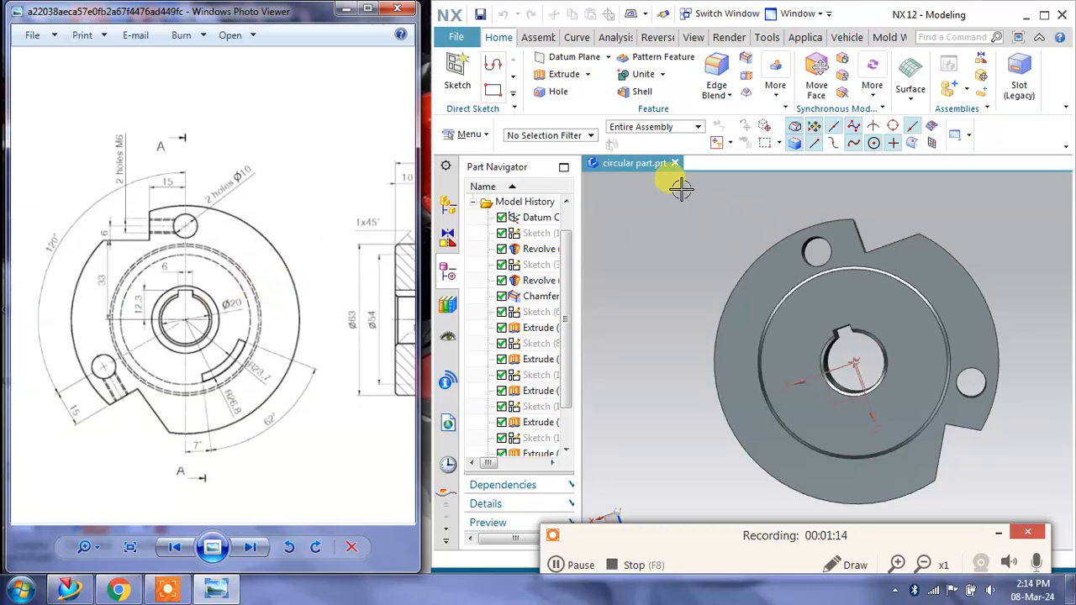
# Create a new part from the Model template in millimetres with the default file name model1.prt
pyautogui.click(458, 38)
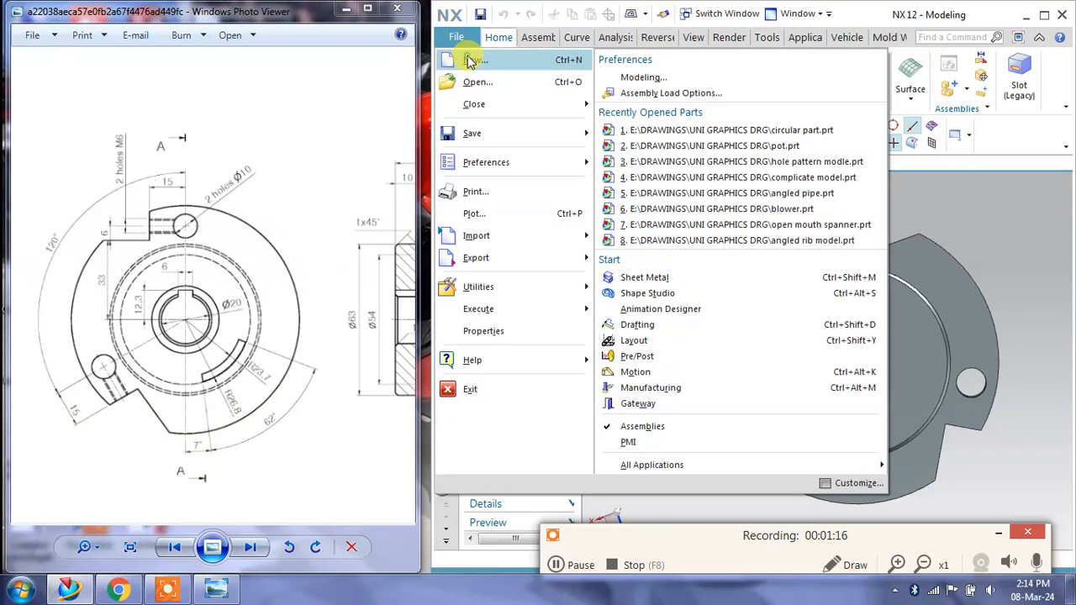
pyautogui.click(471, 61)
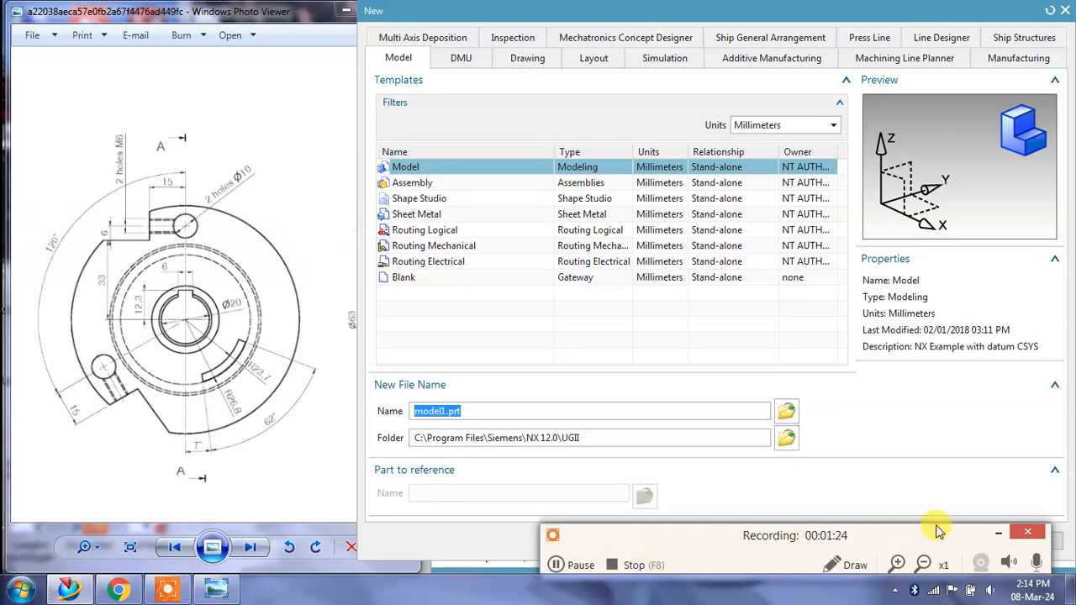
pyautogui.click(998, 534)
pyautogui.click(980, 542)
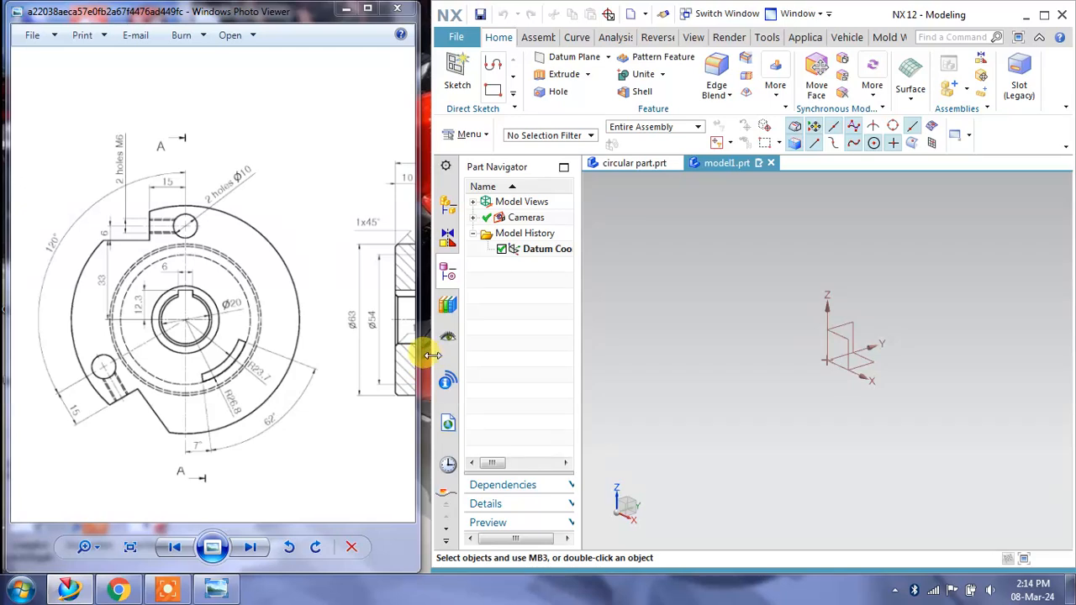
# Widen the modelling window beside the drawing and narrow the Part Navigator to enlarge the graphics area
pyautogui.moveTo(432, 355); pyautogui.dragTo(419, 353)
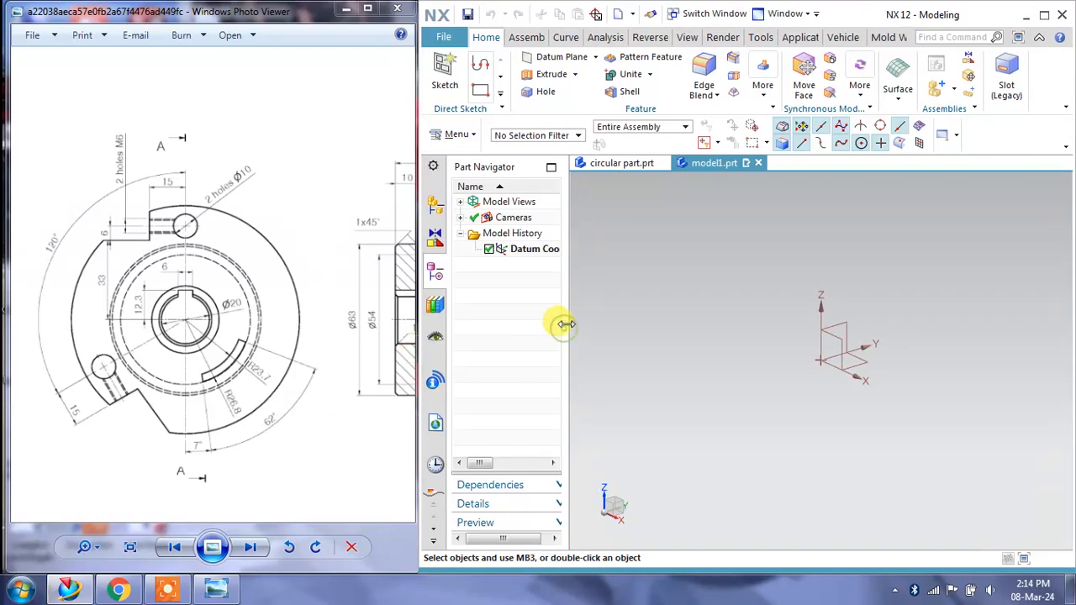
pyautogui.moveTo(564, 324); pyautogui.dragTo(471, 328)
pyautogui.moveTo(625, 331); pyautogui.dragTo(607, 319, button='middle')
# Start a sketch on the YZ plane of the datum coordinate system, with the drawing's section A-A in view
pyautogui.moveTo(288, 336); pyautogui.dragTo(180, 359)
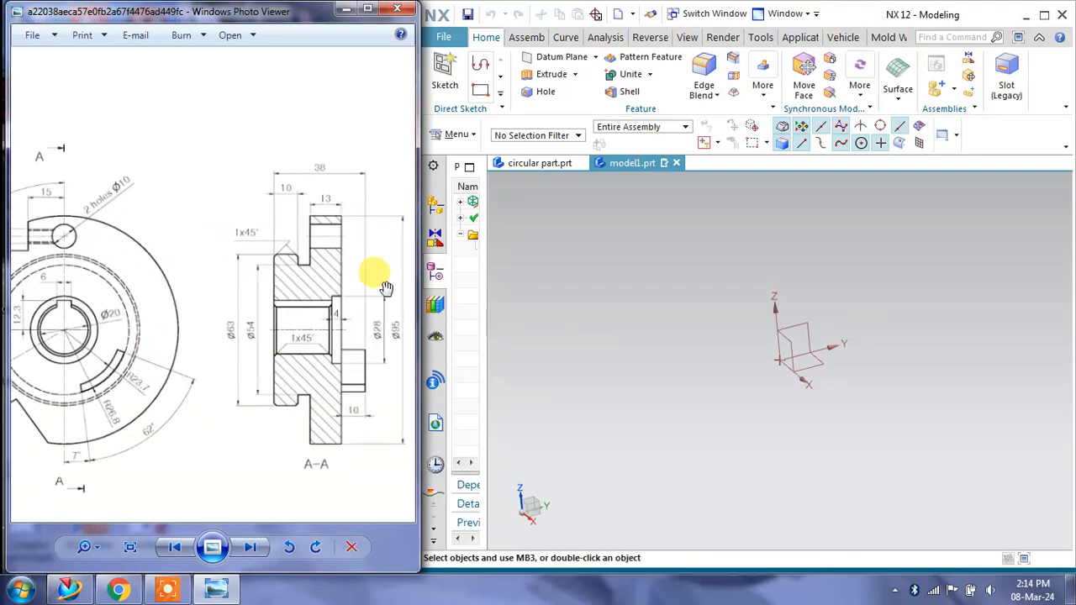
pyautogui.scroll(3, 382, 281)
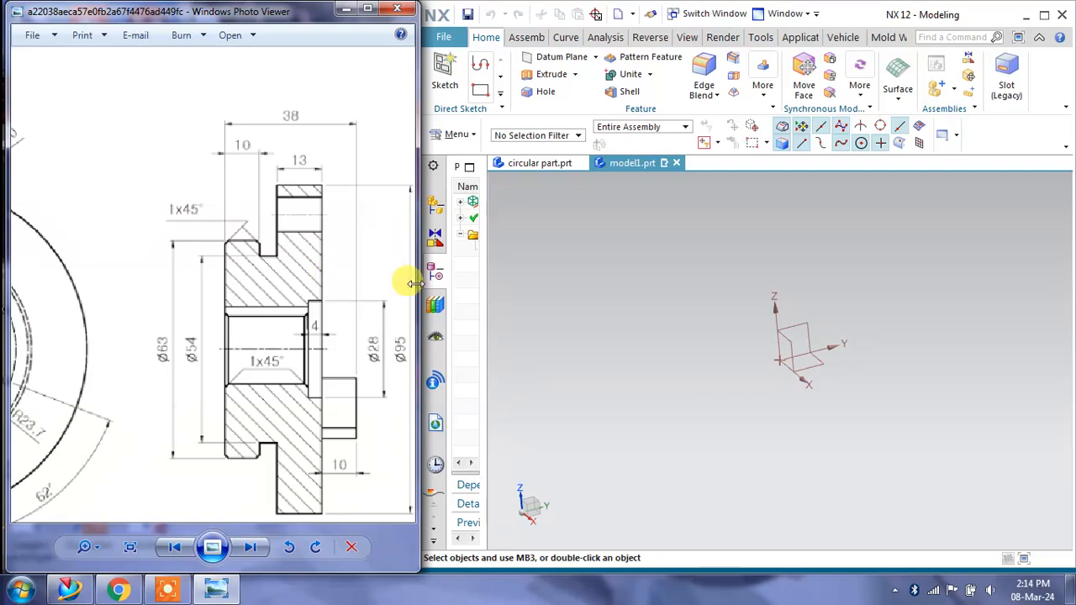
pyautogui.click(445, 74)
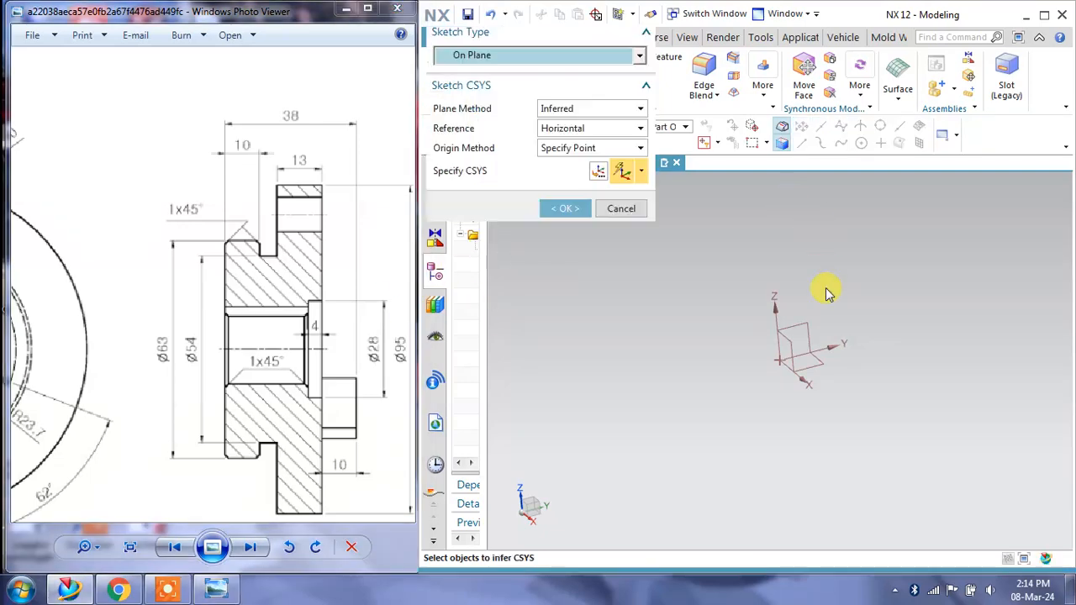
pyautogui.click(812, 321)
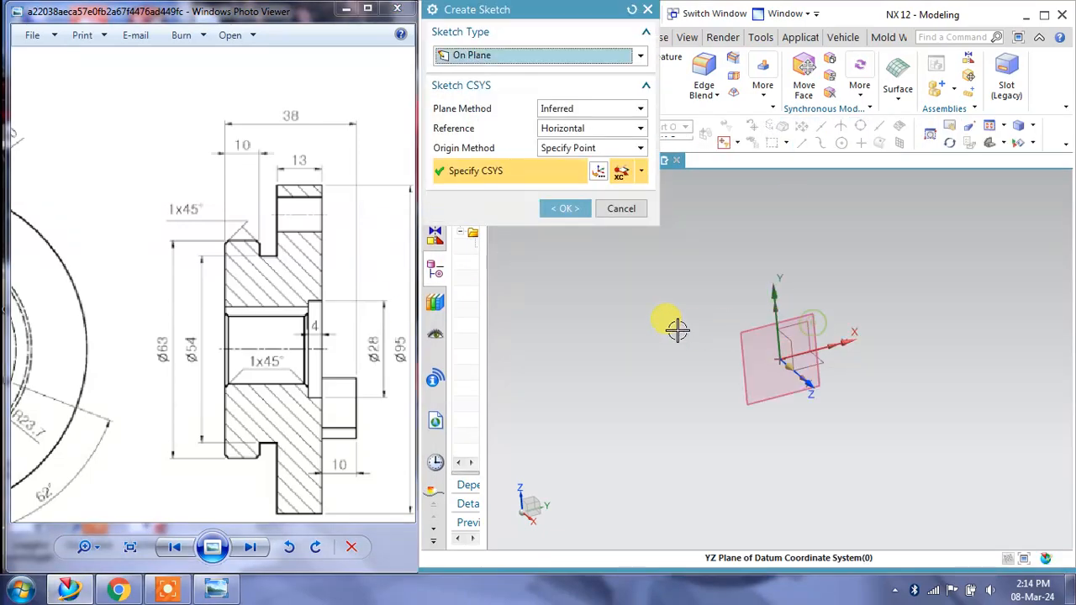
pyautogui.click(565, 209)
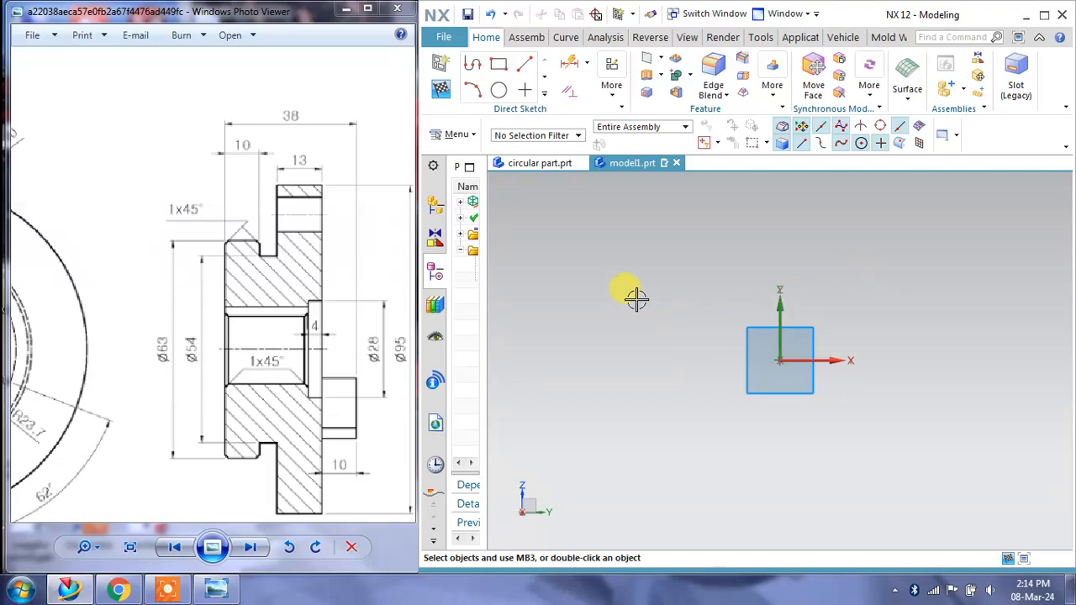
# Sketch an open stepped profile from the origin: about 90 mm up, 30 mm across, 40 mm down, 25 mm across and 110 mm up
pyautogui.click(472, 64)
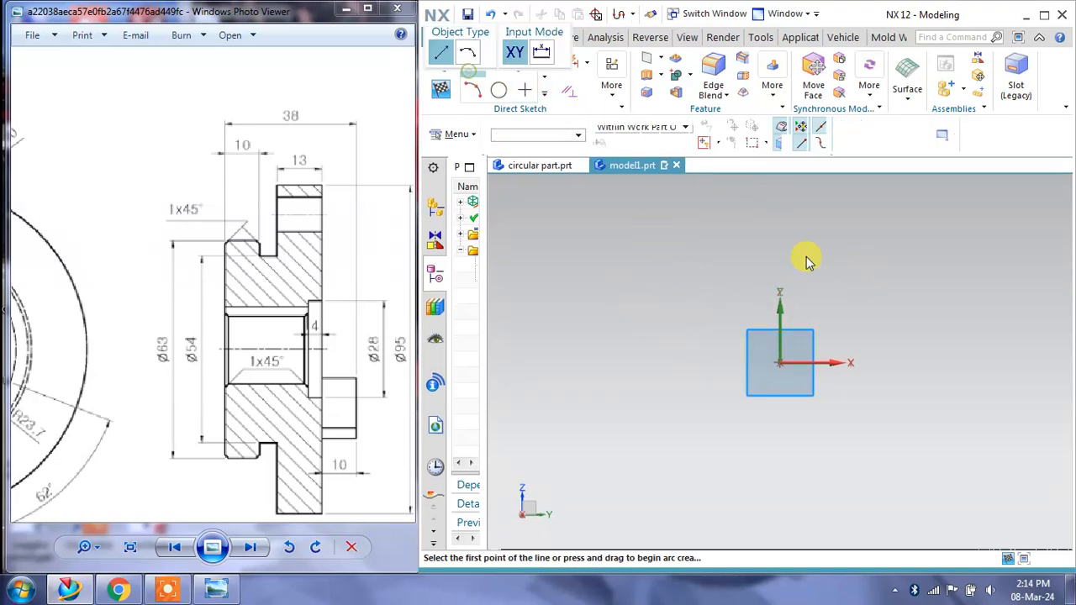
pyautogui.click(780, 362)
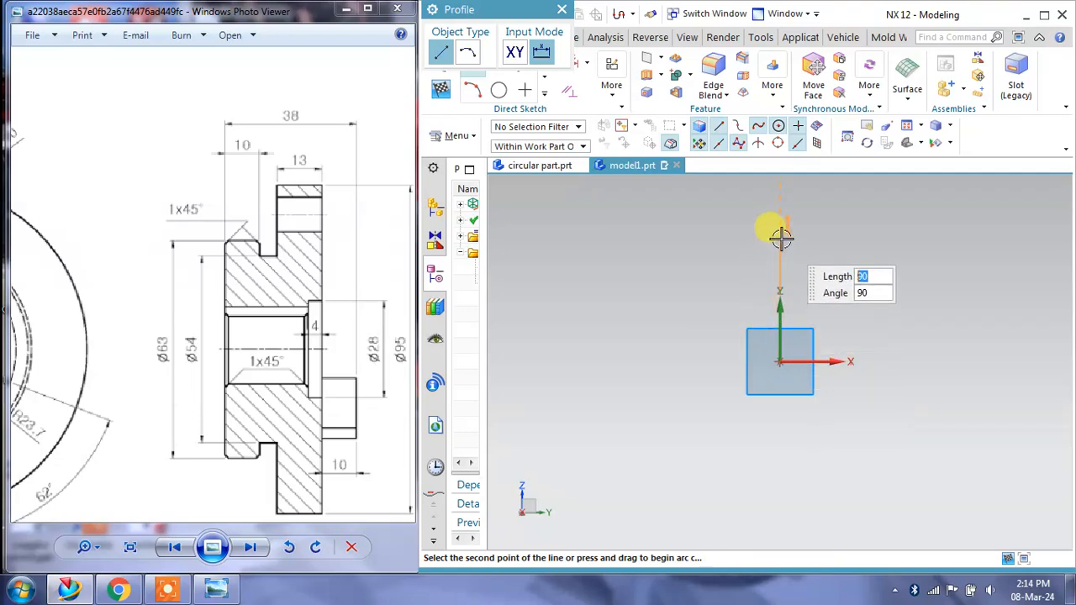
pyautogui.click(782, 239)
pyautogui.moveTo(823, 243)
pyautogui.keyDown('shift'); pyautogui.mouseDown(button='middle')
pyautogui.moveTo(802, 331)
pyautogui.moveTo(785, 349)
pyautogui.mouseUp(button='middle'); pyautogui.keyUp('shift')
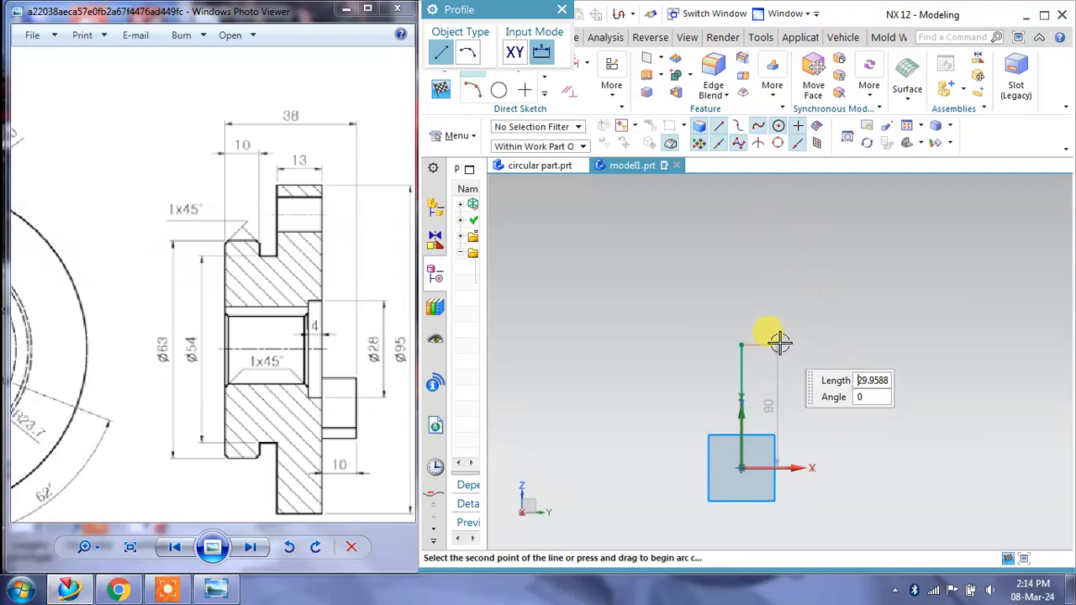
pyautogui.click(782, 342)
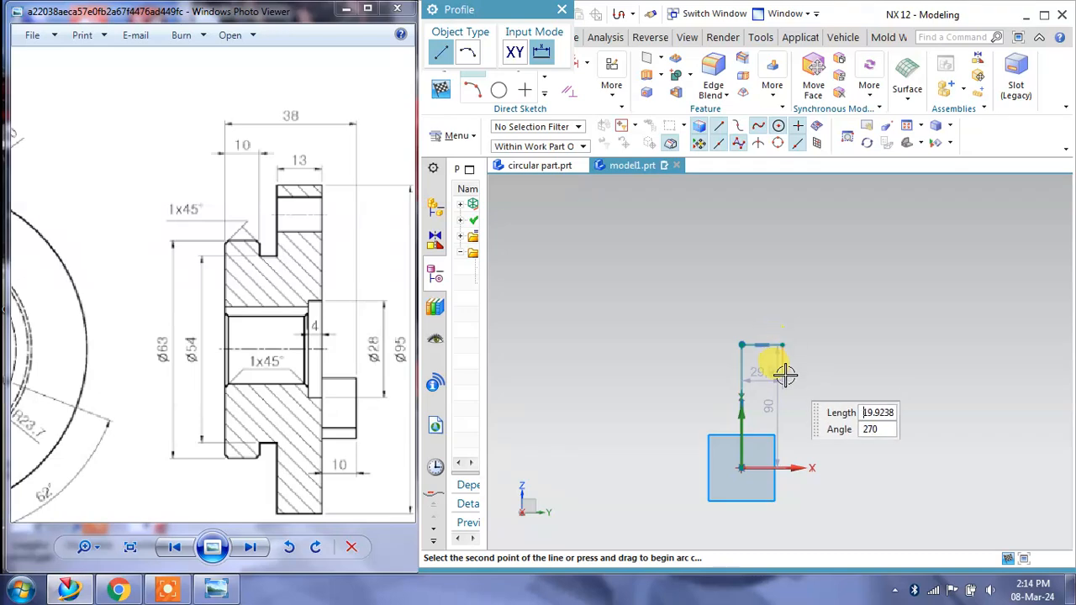
pyautogui.click(792, 398)
pyautogui.click(815, 399)
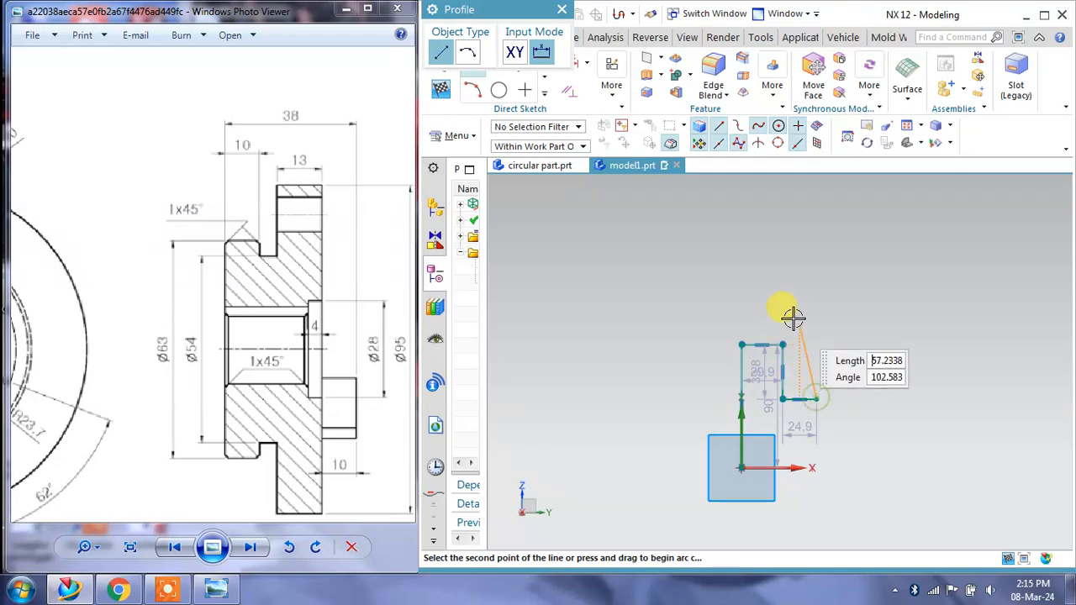
pyautogui.click(816, 246)
pyautogui.scroll(-3, 843, 421)
pyautogui.press('Escape')
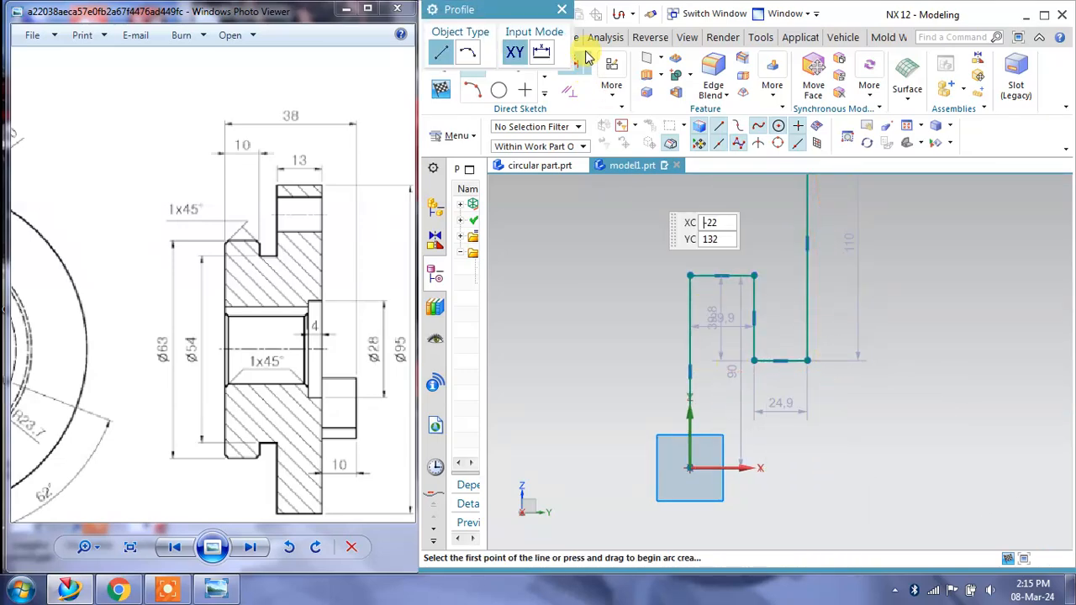
pyautogui.click(561, 15)
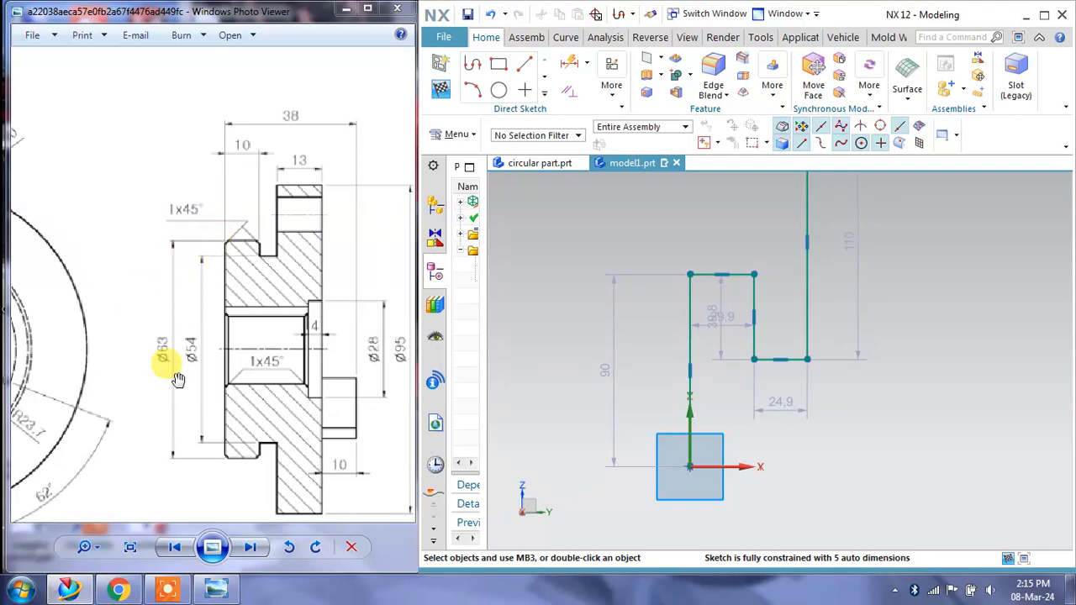
# Set the length of the vertical line rising from the origin to 63/2 mm
pyautogui.doubleClick(612, 378)
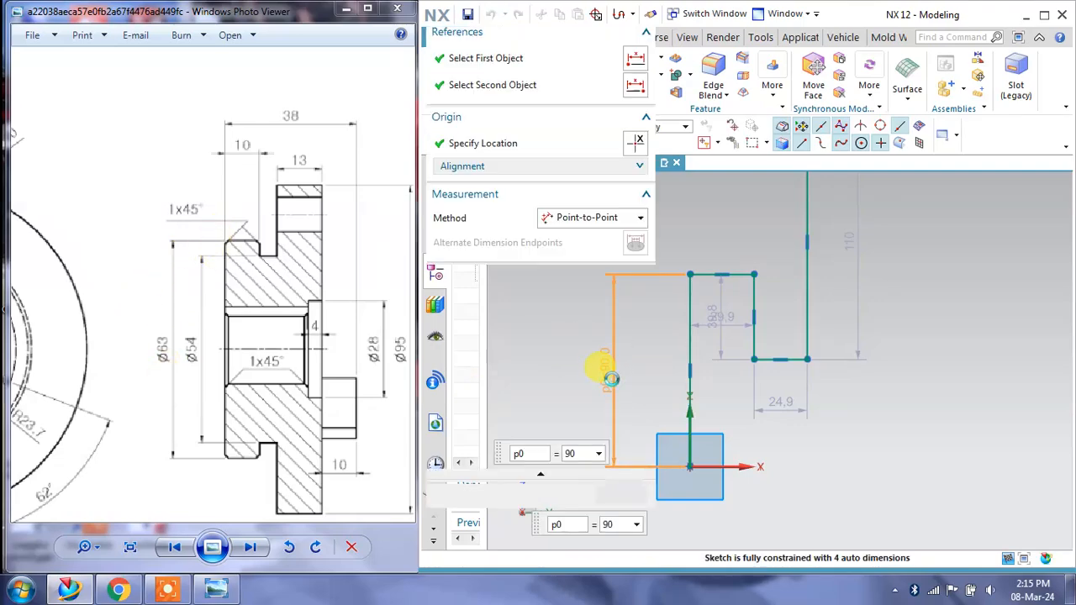
pyautogui.write('2')
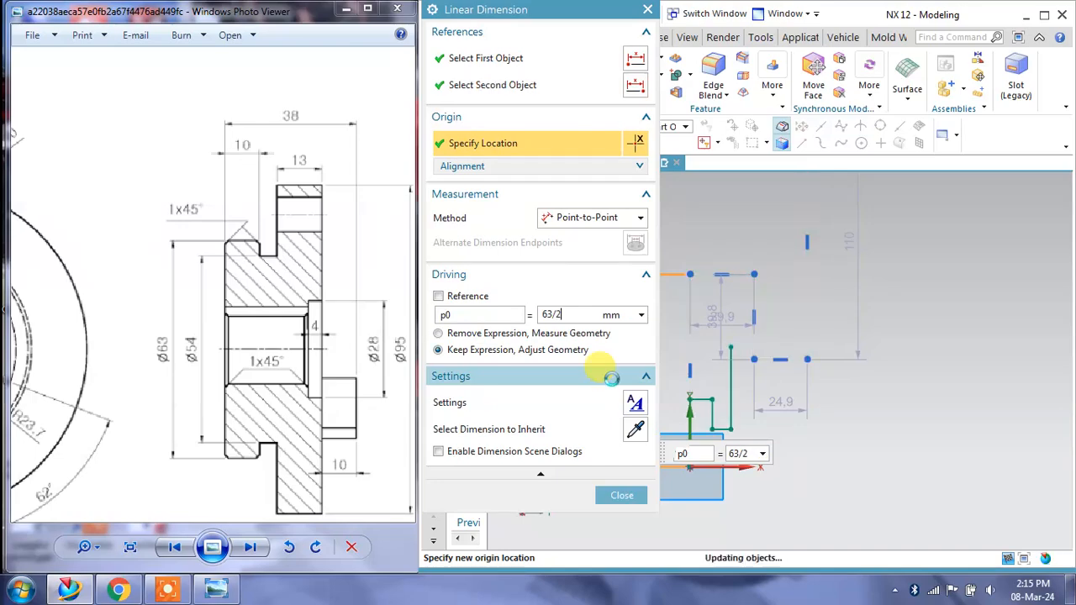
pyautogui.press('Return')
pyautogui.click(626, 495)
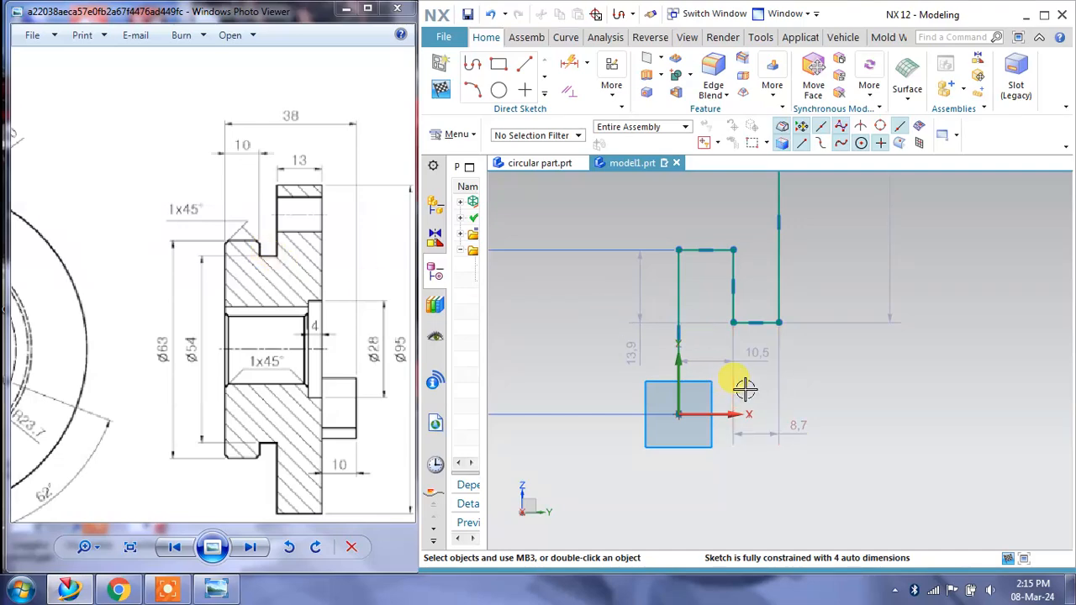
# Dimension the height of the groove floor's inner corner above the origin and set it to 54/2 mm
pyautogui.click(579, 67)
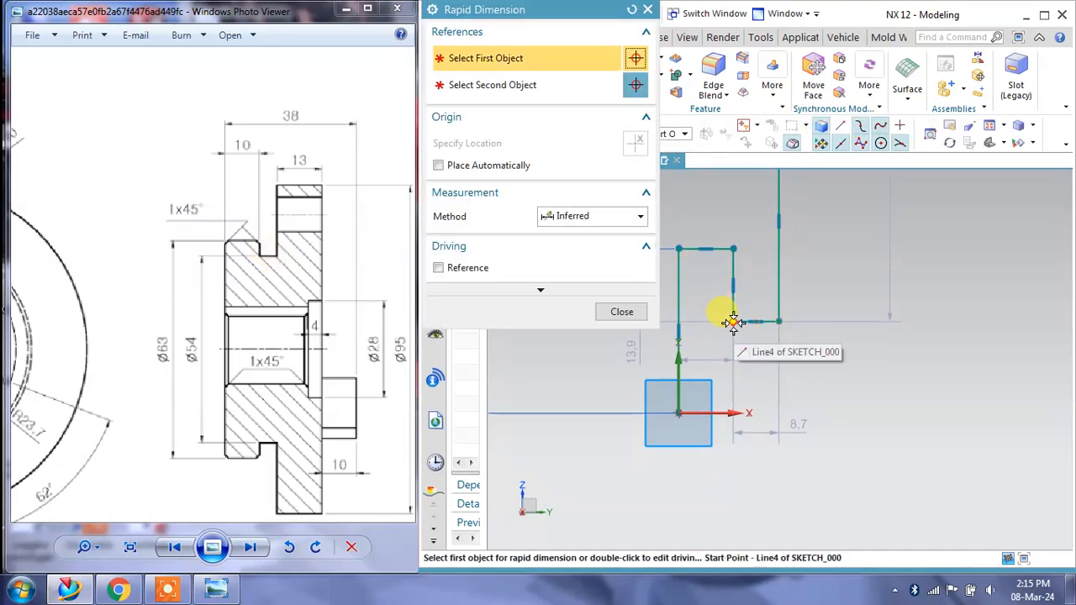
pyautogui.click(733, 322)
pyautogui.click(678, 414)
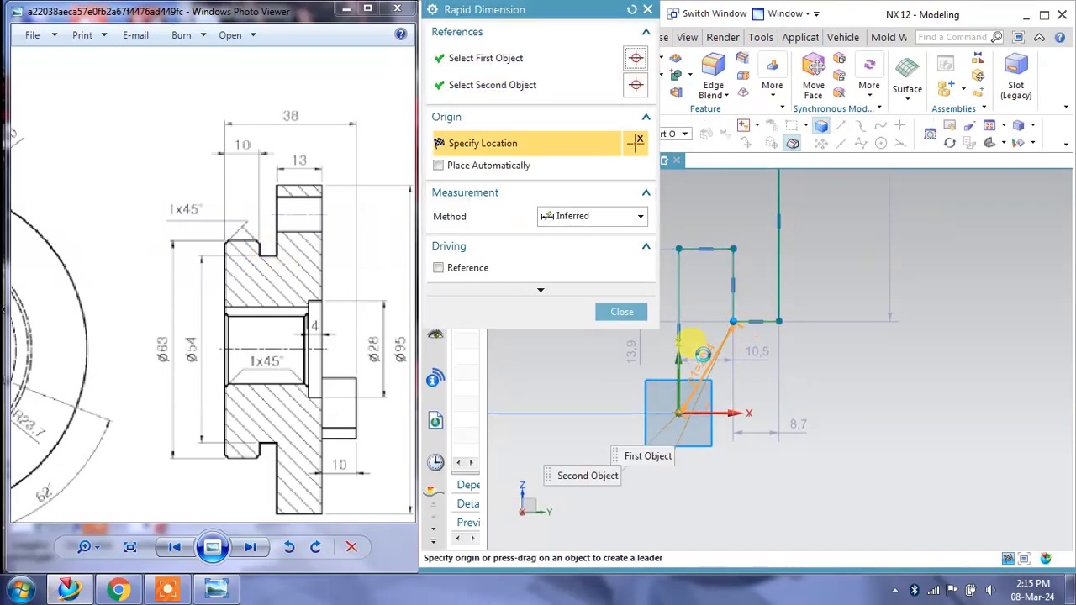
pyautogui.click(761, 389)
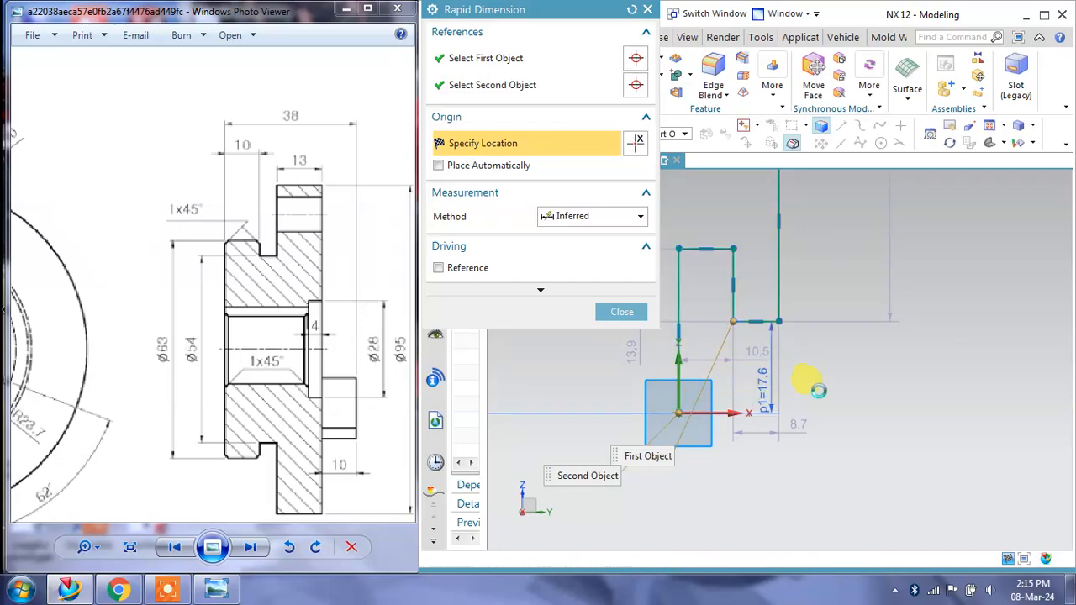
pyautogui.write('54/2')
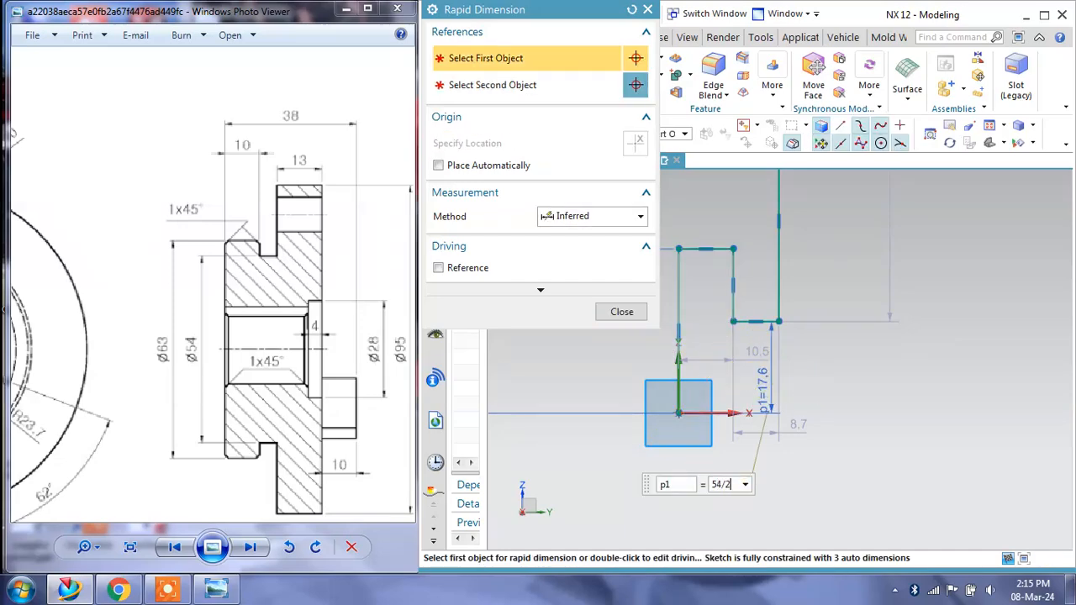
pyautogui.press('Return')
pyautogui.click(620, 311)
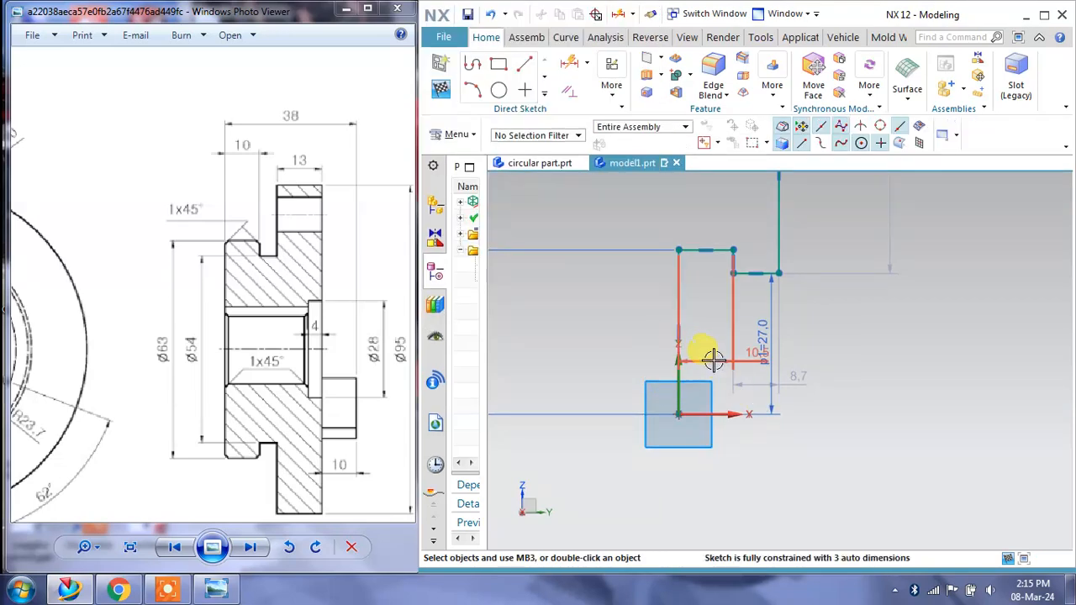
# Set the width of the hub's top edge to 10 mm and move the groove-width dimension up beside the groove
pyautogui.keyDown('shift'); pyautogui.moveTo(740, 247); pyautogui.dragTo(754, 364, button='middle'); pyautogui.keyUp('shift')
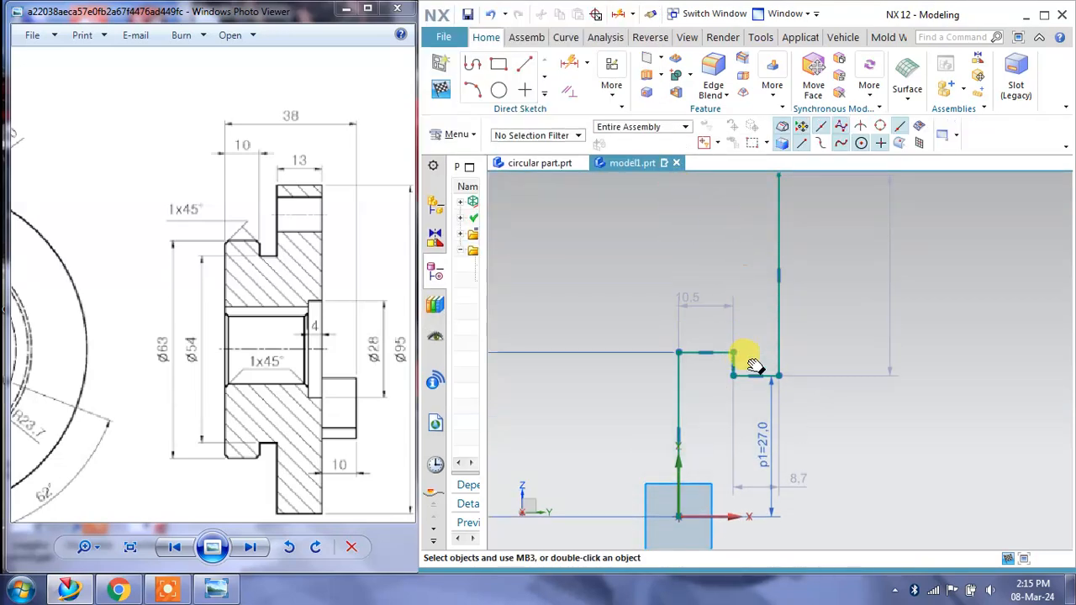
pyautogui.doubleClick(700, 298)
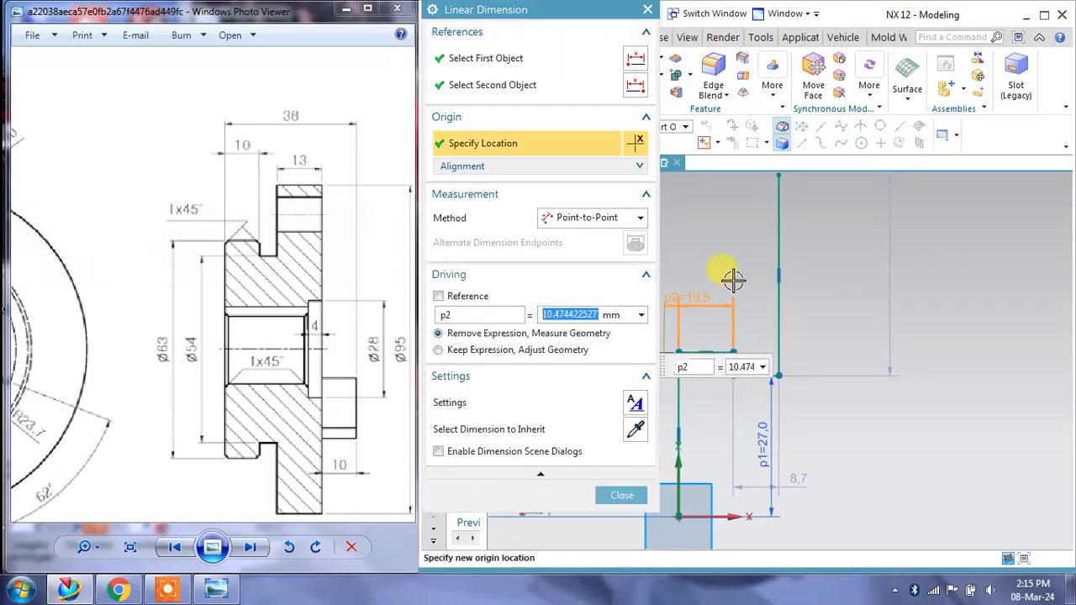
pyautogui.write('10')
pyautogui.press('Return')
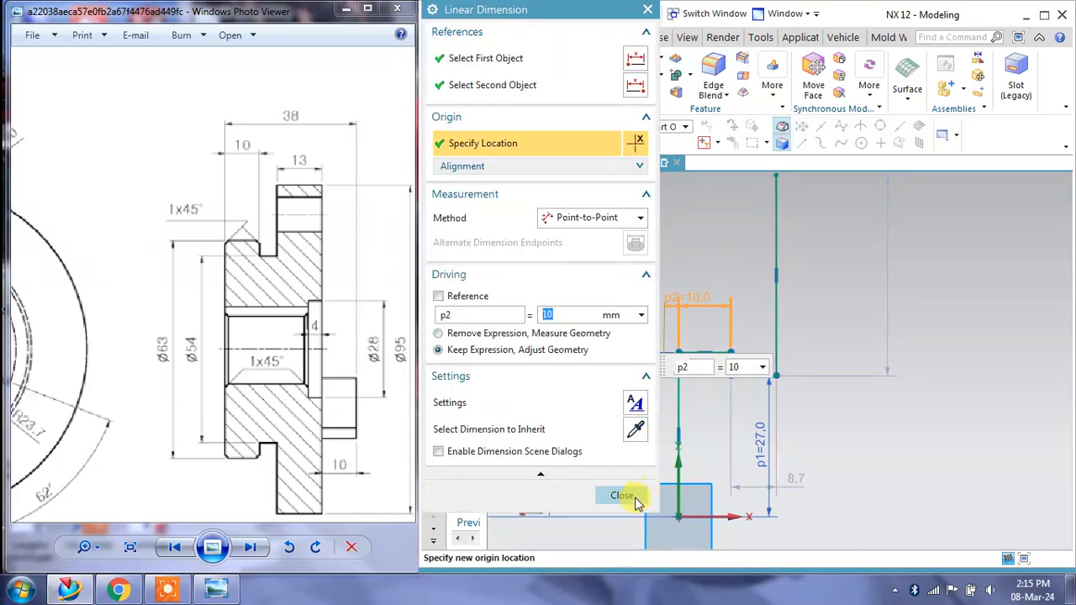
pyautogui.click(636, 498)
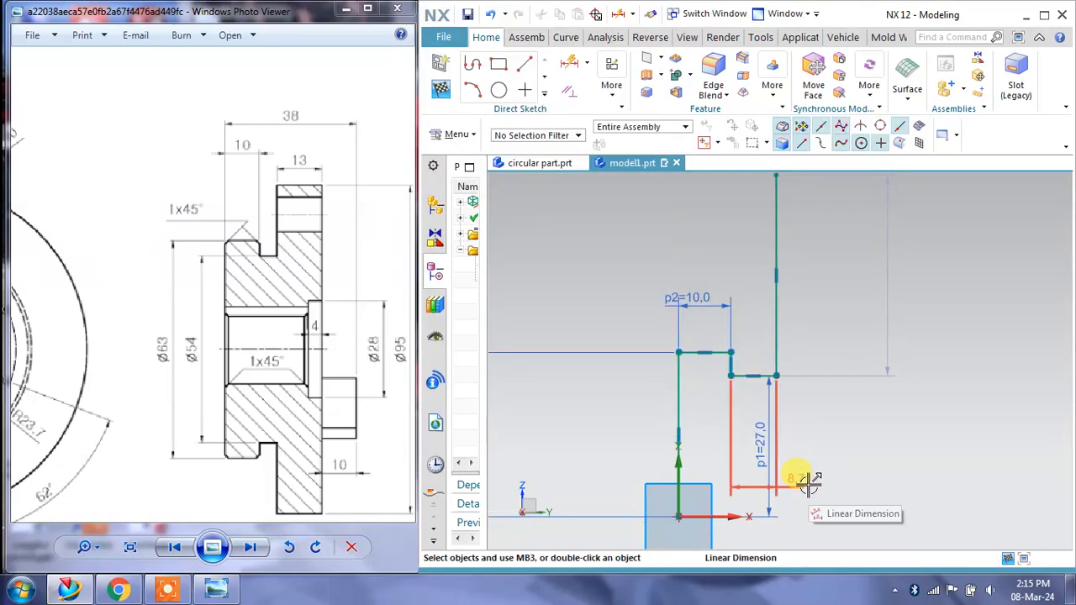
pyautogui.moveTo(813, 480)
pyautogui.mouseDown()
pyautogui.moveTo(759, 367)
pyautogui.moveTo(765, 347)
pyautogui.mouseUp()
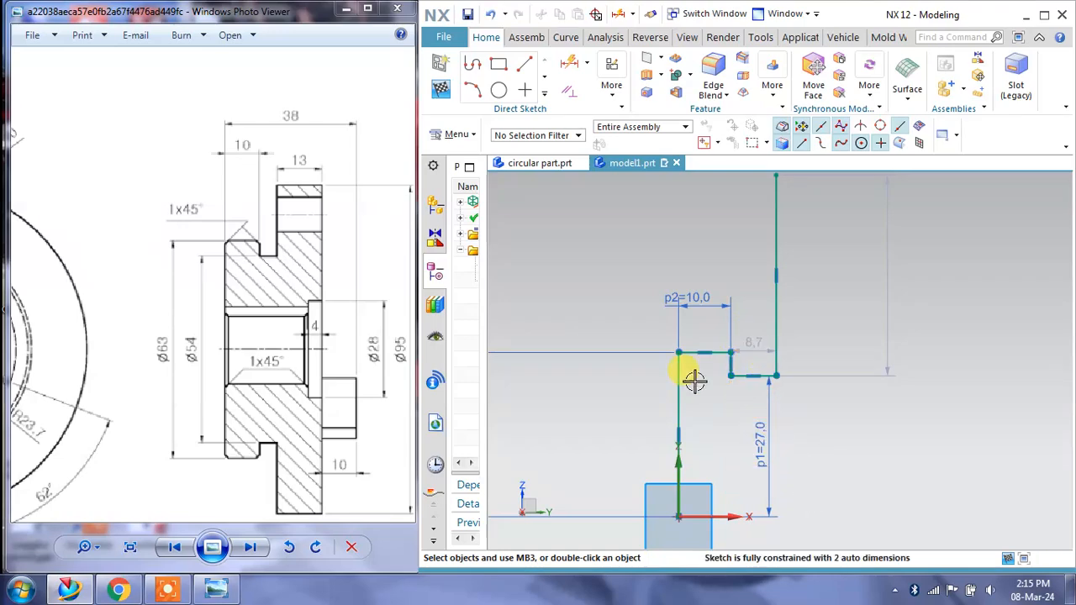
# Close the profile from its open upper end: about 12 mm across, 69 mm down and back to the origin, making the closing line horizontal
pyautogui.moveTo(277, 241); pyautogui.dragTo(308, 333)
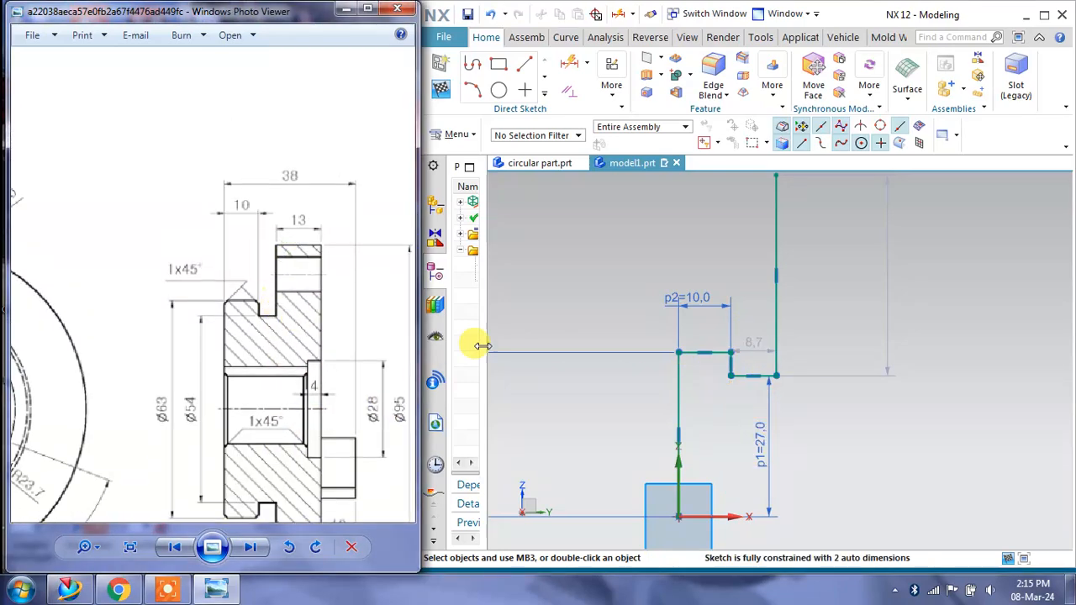
pyautogui.keyDown('shift'); pyautogui.moveTo(809, 308); pyautogui.dragTo(810, 393, button='middle'); pyautogui.keyUp('shift')
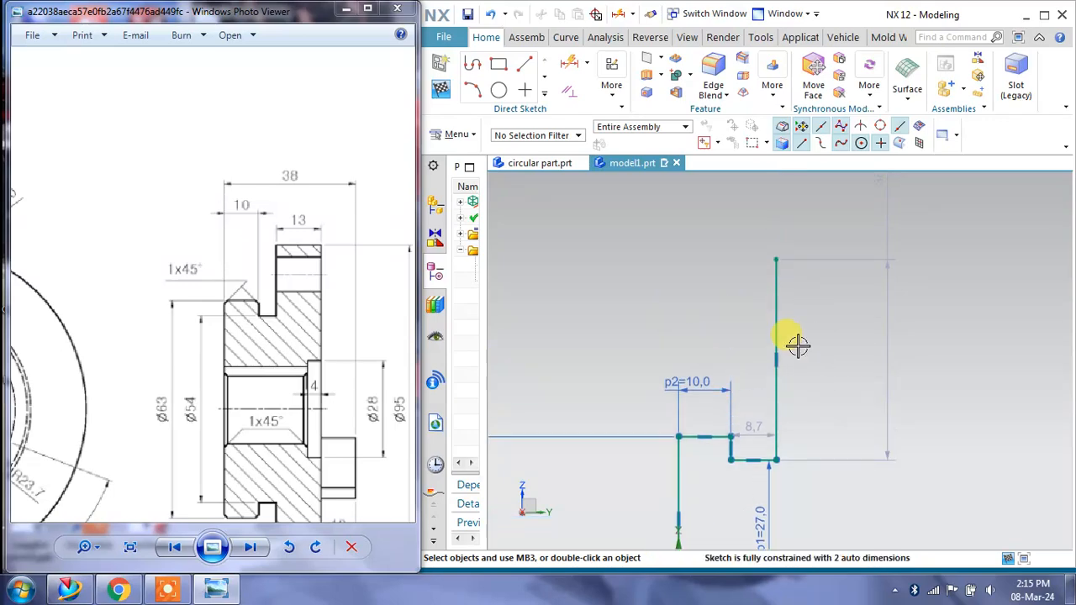
pyautogui.rightClick(788, 289)
pyautogui.click(814, 75)
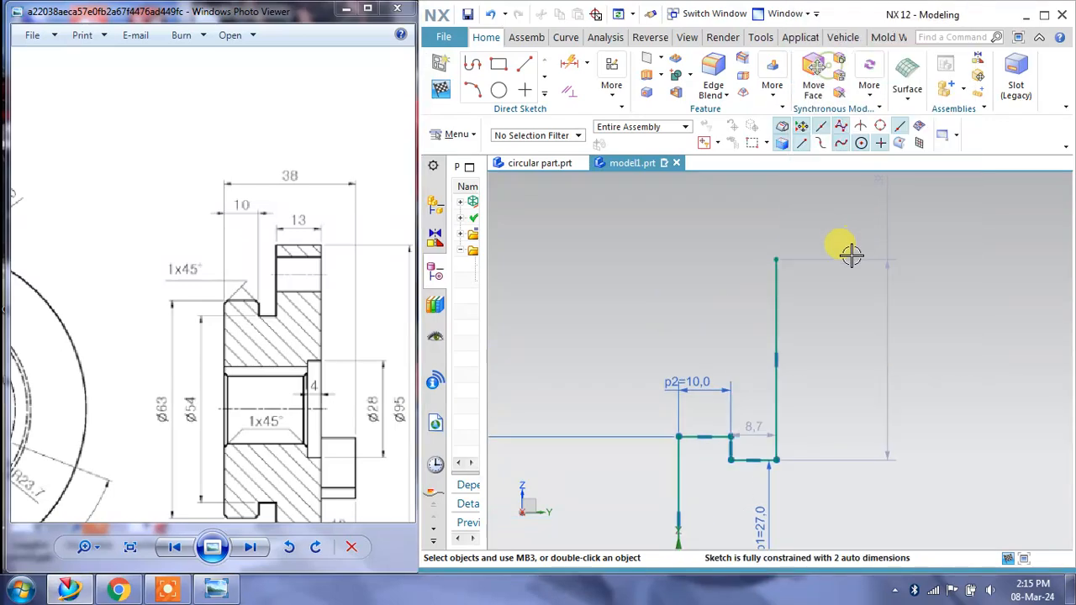
pyautogui.click(472, 64)
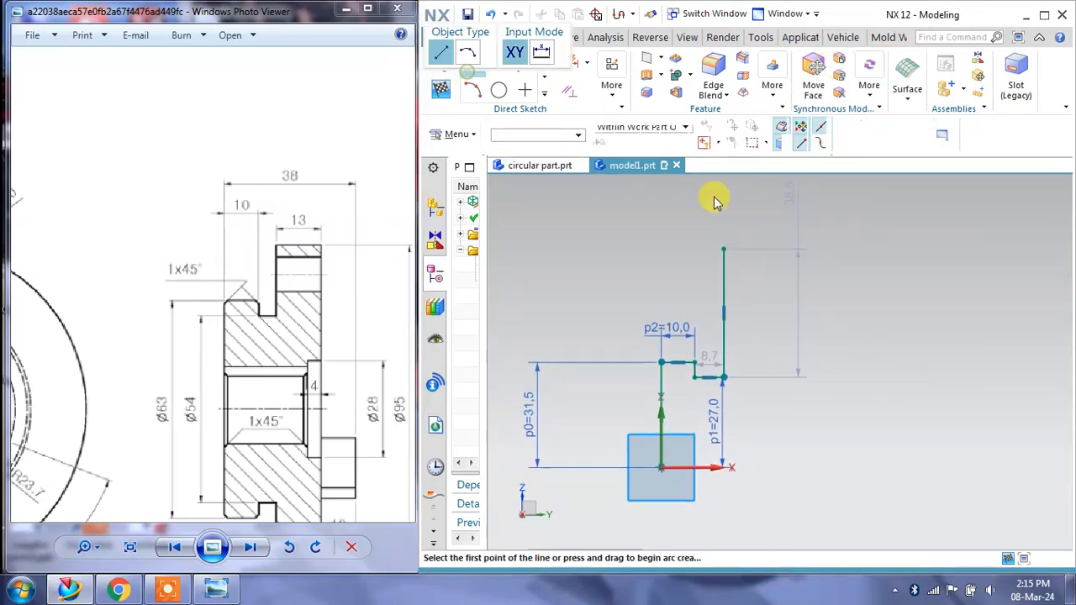
pyautogui.click(725, 247)
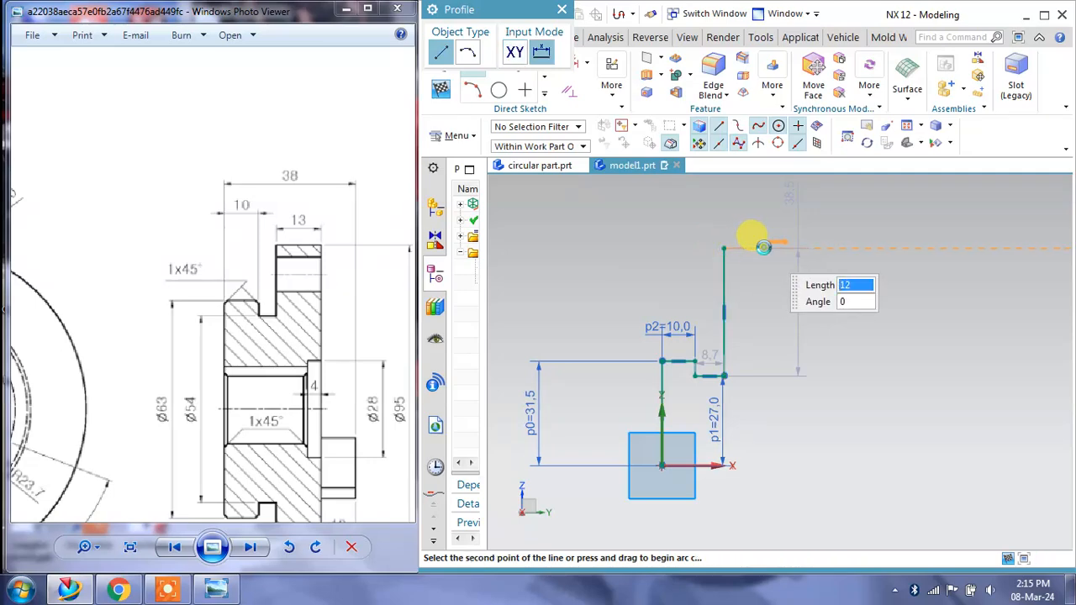
pyautogui.click(764, 245)
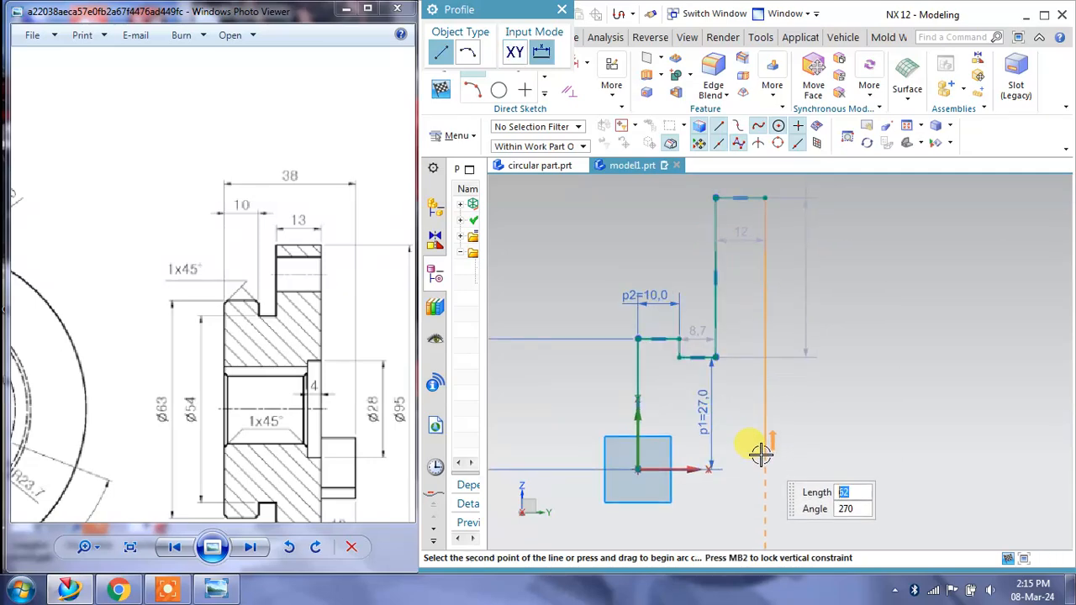
pyautogui.scroll(2, 760, 452)
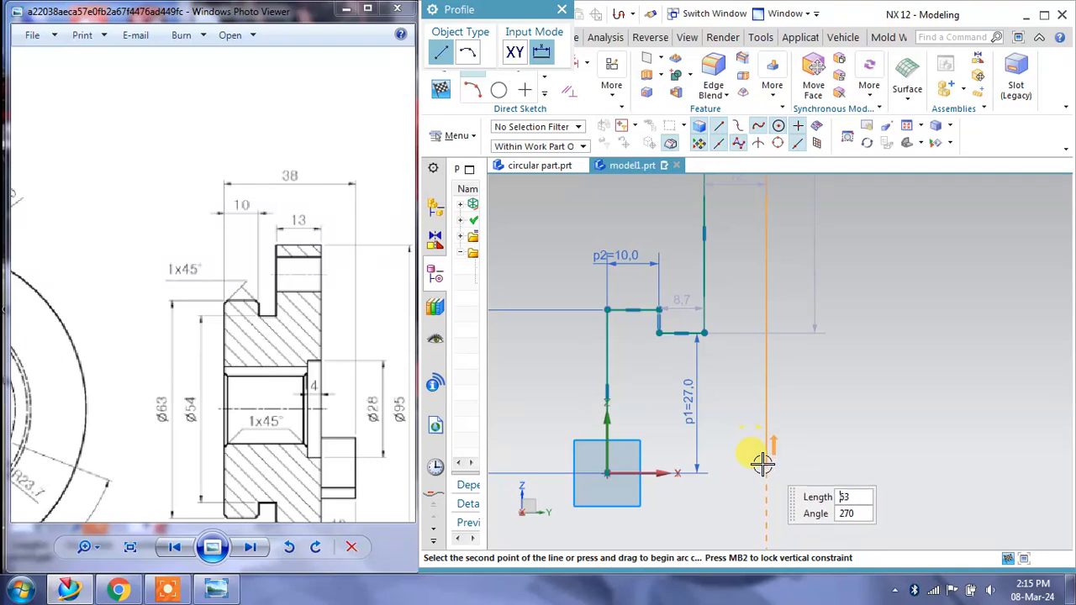
pyautogui.click(767, 487)
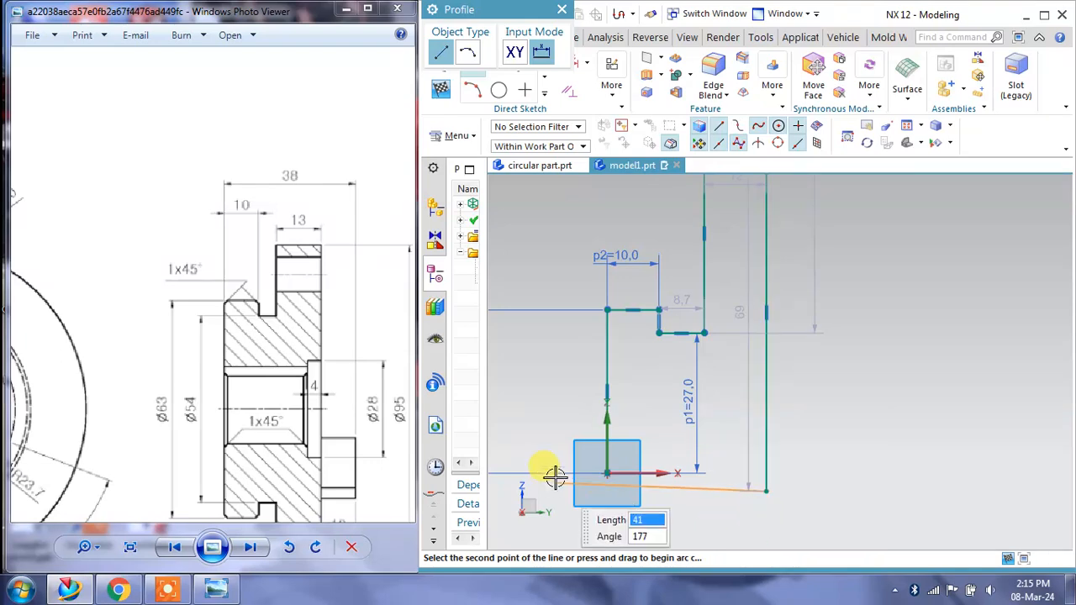
pyautogui.click(607, 473)
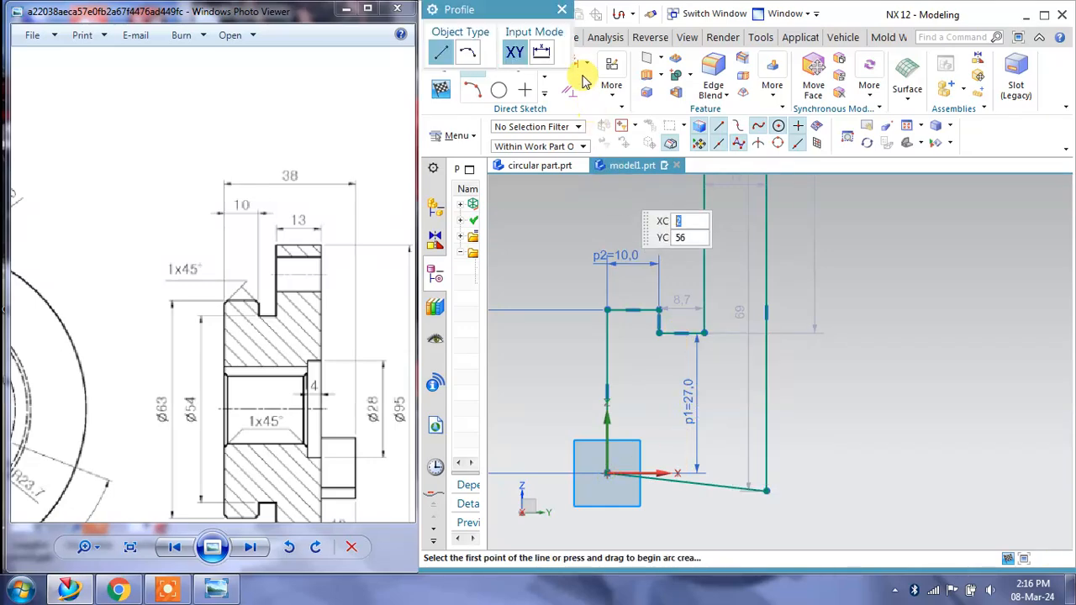
pyautogui.click(562, 10)
pyautogui.click(725, 488)
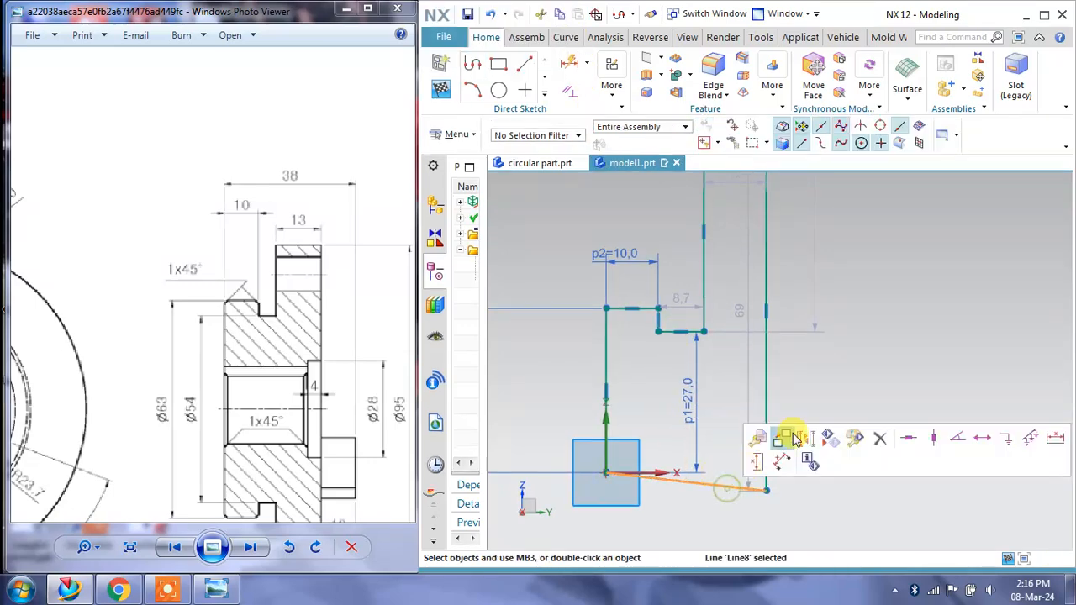
pyautogui.click(907, 438)
# Sketch a recess about 5 mm wide and 16.5 mm high inside the profile's lower outer corner, constraining its inner line vertical
pyautogui.moveTo(185, 410); pyautogui.dragTo(137, 357)
pyautogui.moveTo(356, 354)
pyautogui.mouseDown()
pyautogui.moveTo(100, 357)
pyautogui.moveTo(126, 277)
pyautogui.moveTo(305, 277)
pyautogui.mouseUp()
pyautogui.moveTo(204, 326); pyautogui.dragTo(293, 338)
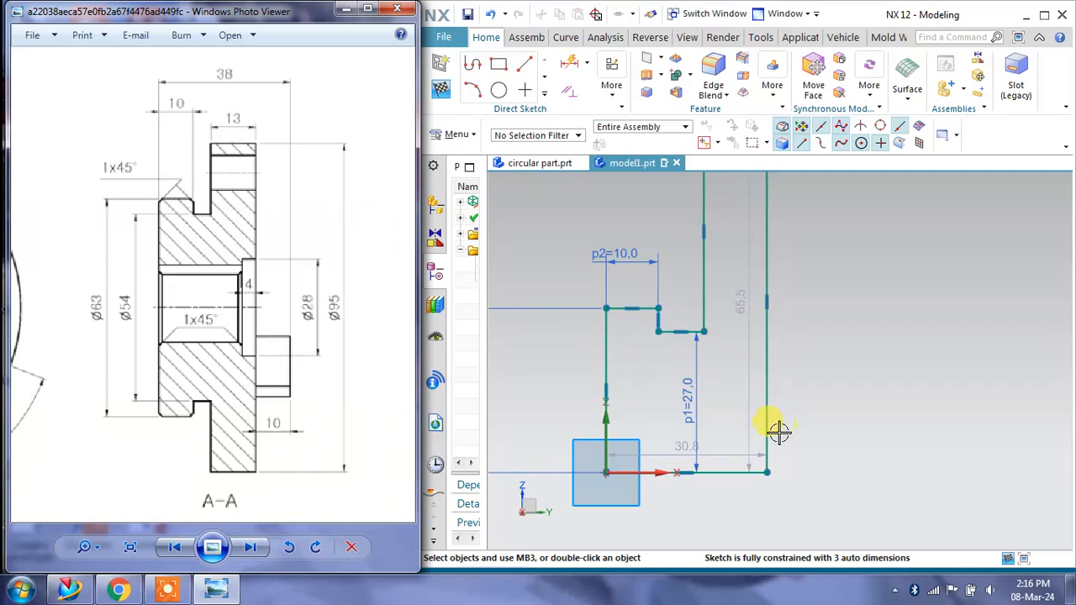
pyautogui.click(524, 64)
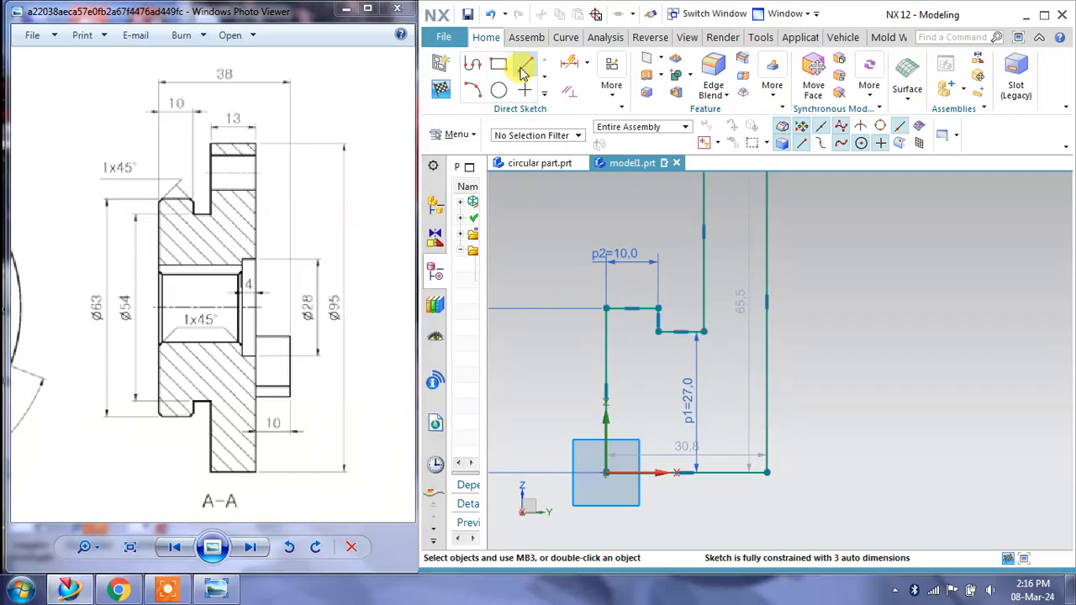
pyautogui.click(765, 388)
pyautogui.click(742, 387)
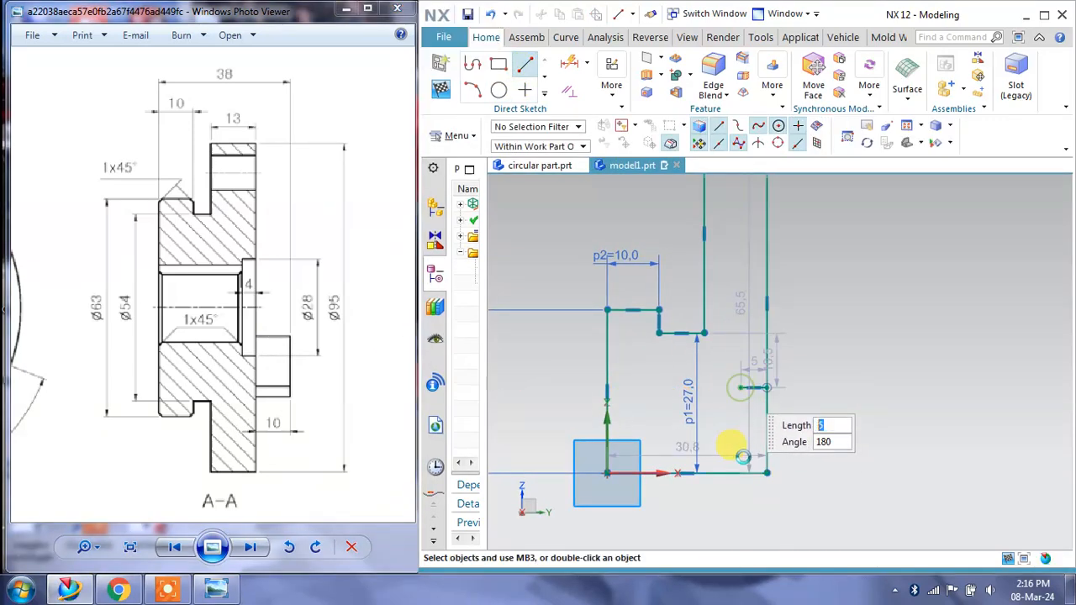
pyautogui.click(741, 387)
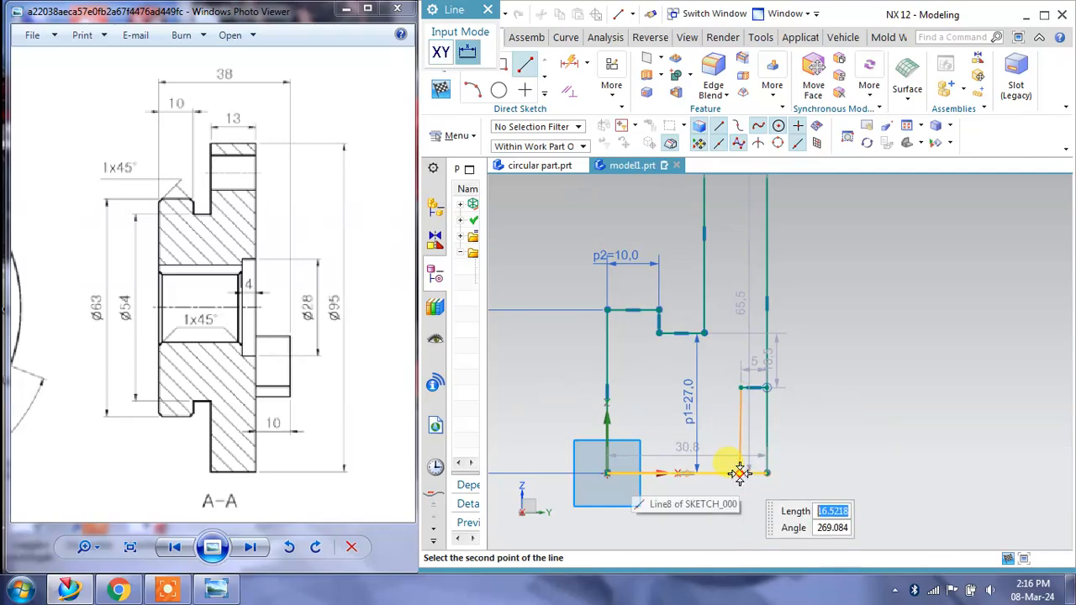
pyautogui.click(740, 472)
pyautogui.press('Escape')
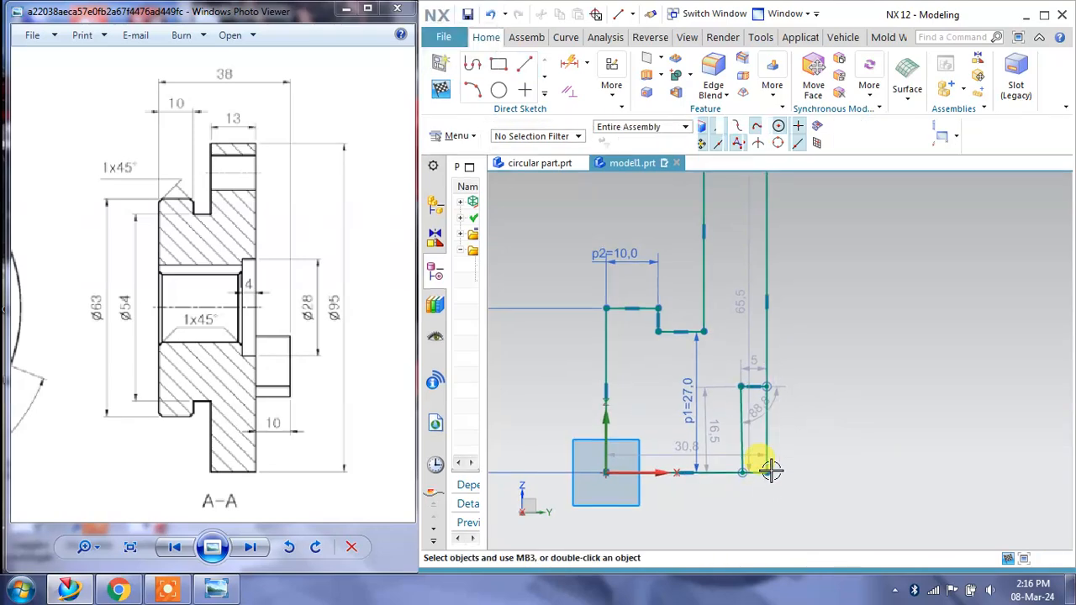
pyautogui.click(744, 450)
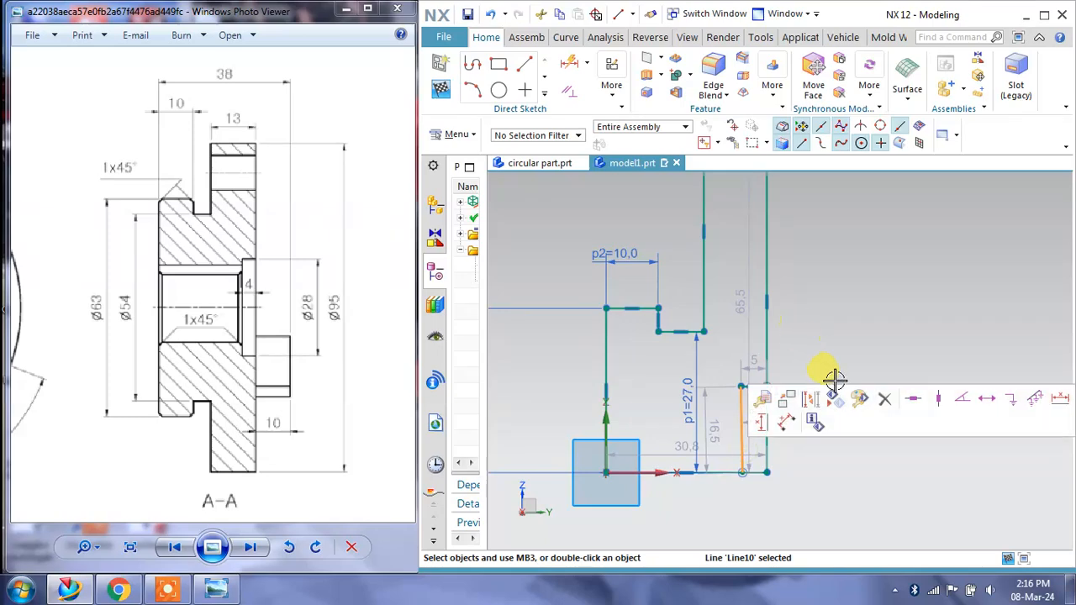
pyautogui.click(932, 394)
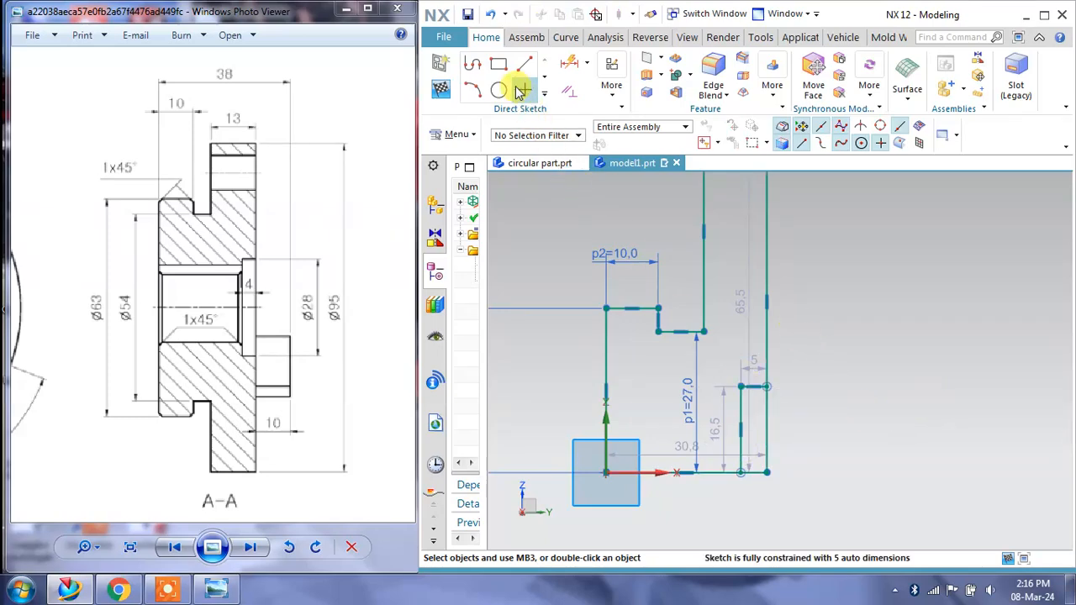
# Trim away the vertical and horizontal segments outside the recess at the profile's lower outer corner
pyautogui.click(546, 94)
pyautogui.click(524, 125)
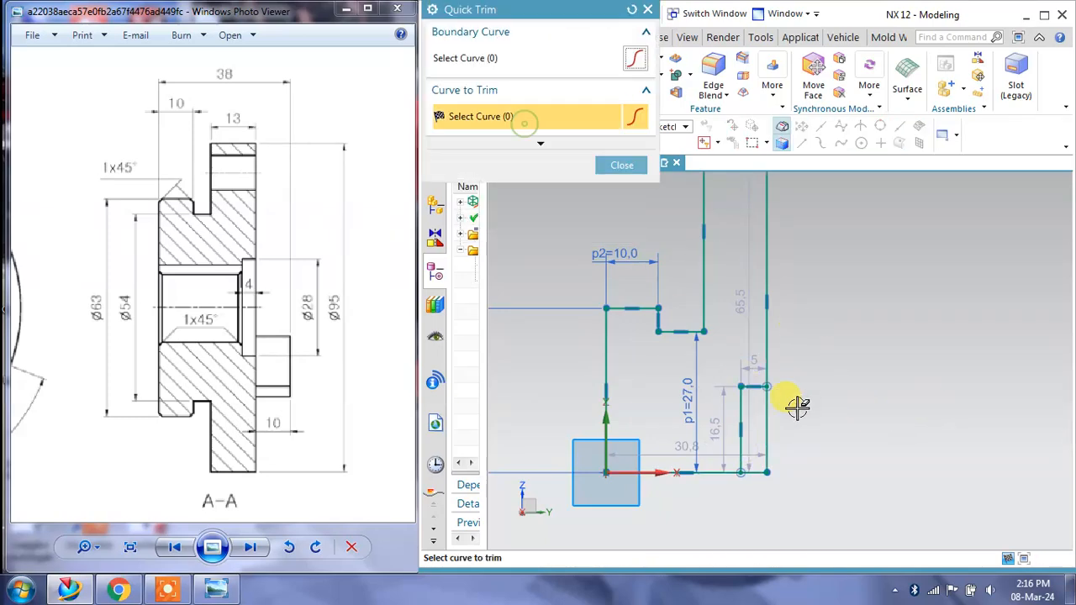
pyautogui.click(766, 416)
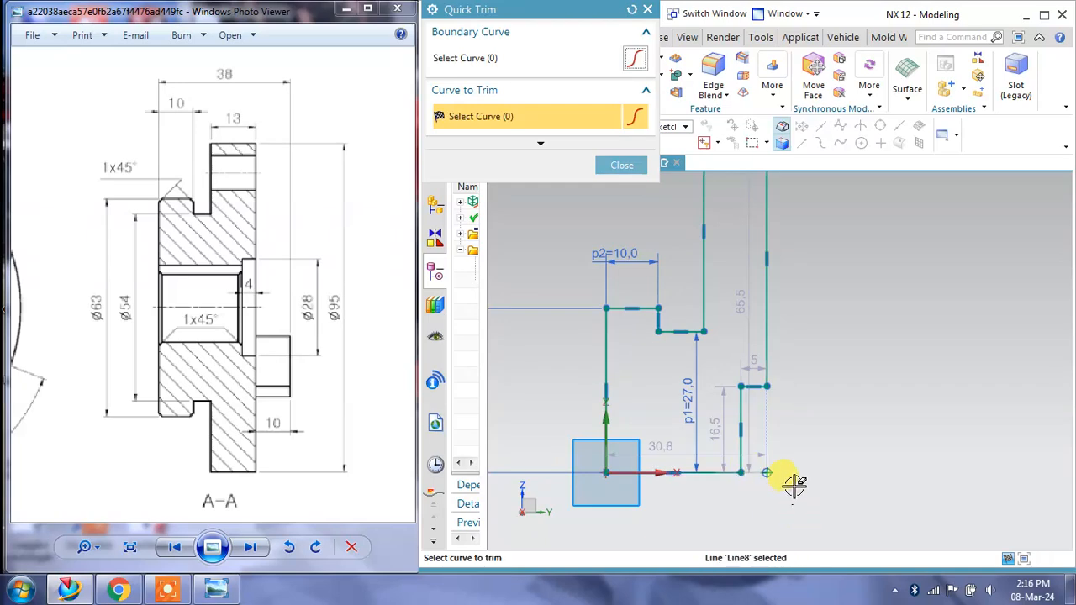
pyautogui.click(621, 166)
# Dimension the height of the flange's outer top corner above the origin and set it to 95/2 mm
pyautogui.scroll(1, 869, 415)
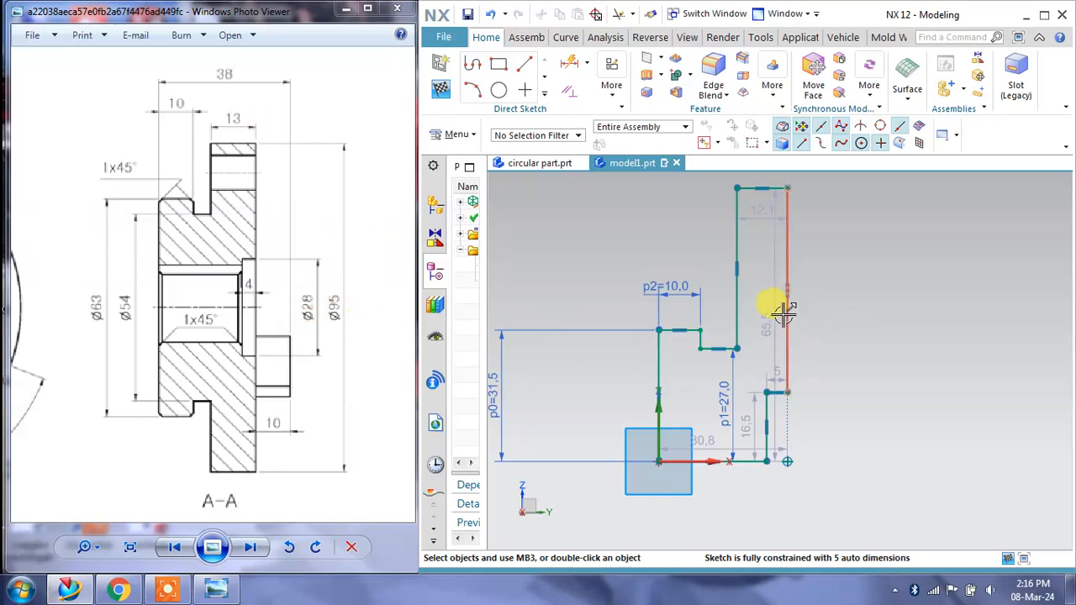
pyautogui.click(570, 69)
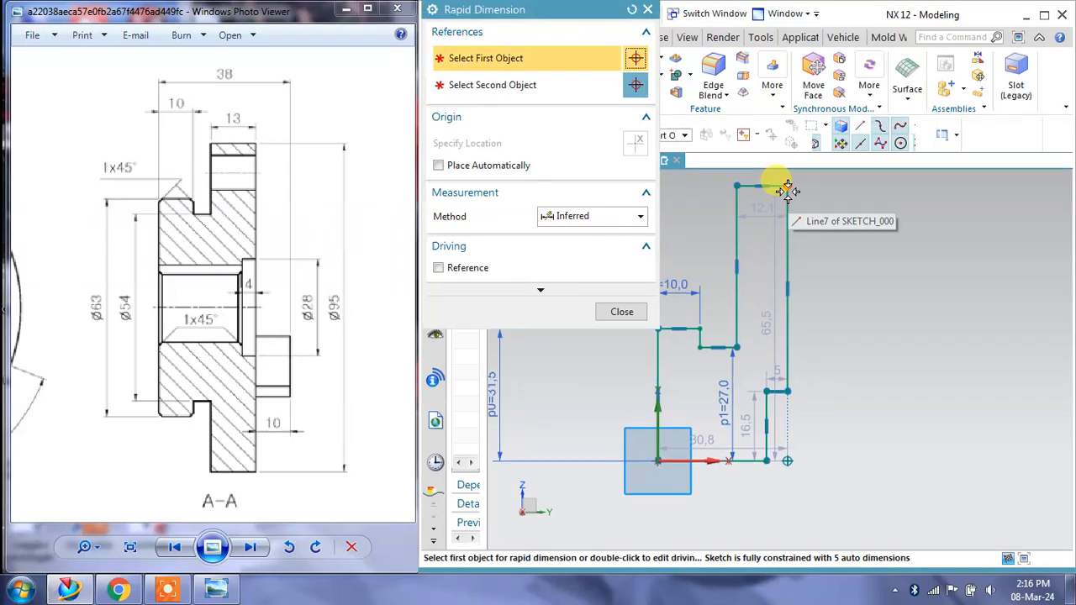
pyautogui.click(659, 461)
pyautogui.click(788, 362)
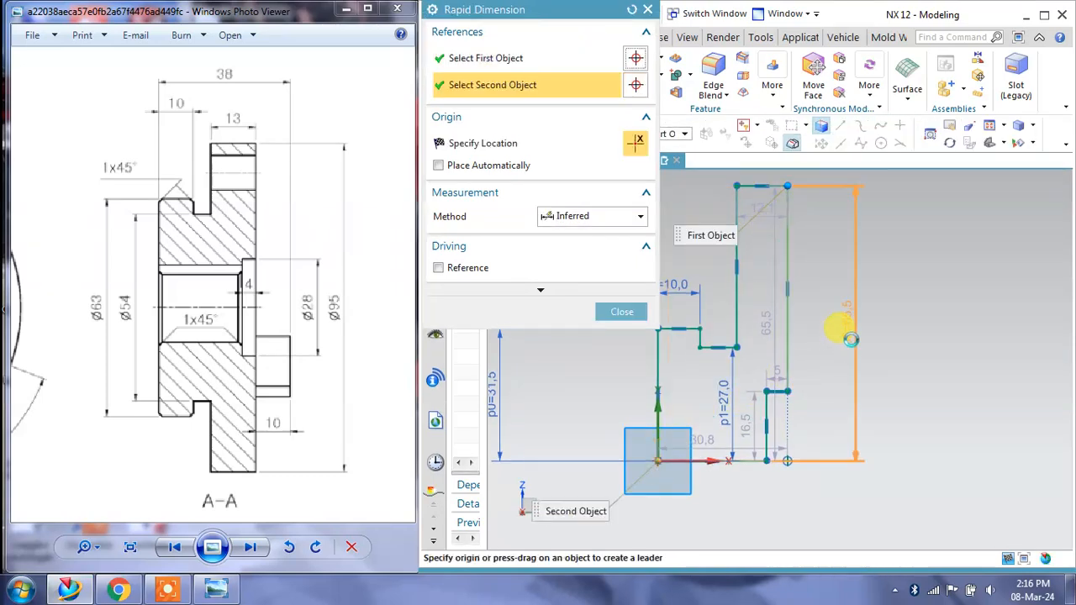
pyautogui.click(851, 334)
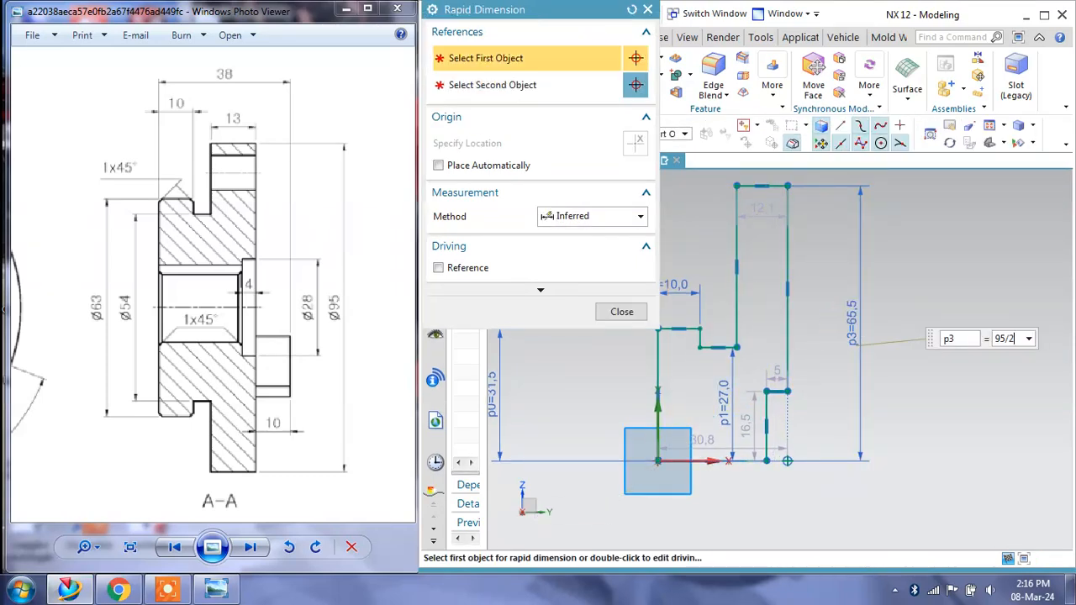
pyautogui.write('95/2')
pyautogui.press('Return')
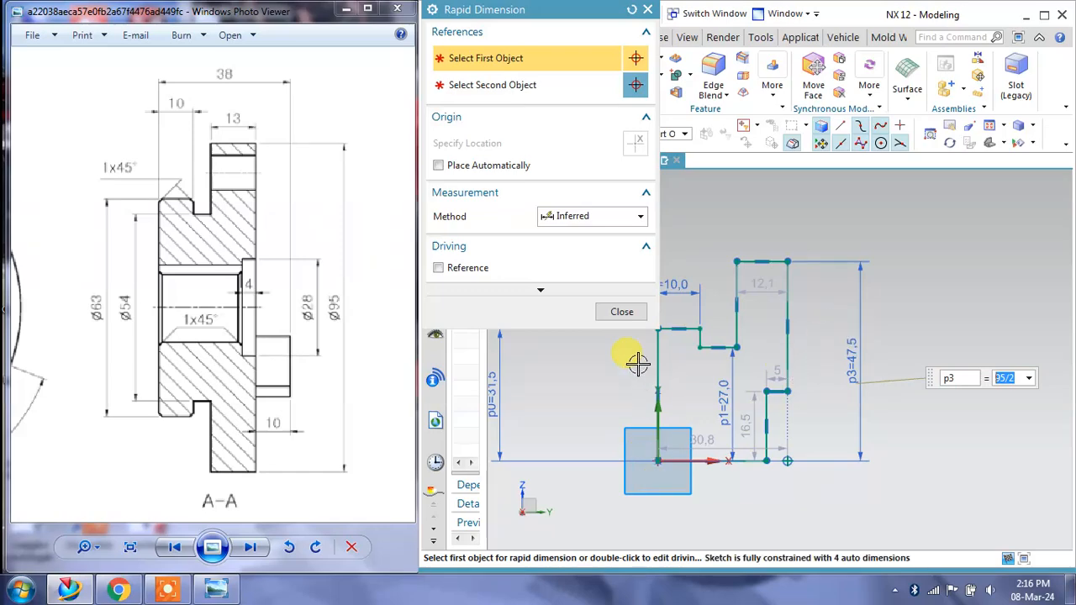
pyautogui.click(622, 312)
# Move the flange-width dimension above the flange's top edge and set it to 13 mm
pyautogui.moveTo(777, 289)
pyautogui.mouseDown()
pyautogui.moveTo(759, 228)
pyautogui.moveTo(747, 224)
pyautogui.moveTo(770, 232)
pyautogui.mouseUp()
pyautogui.write('13')
pyautogui.press('Return')
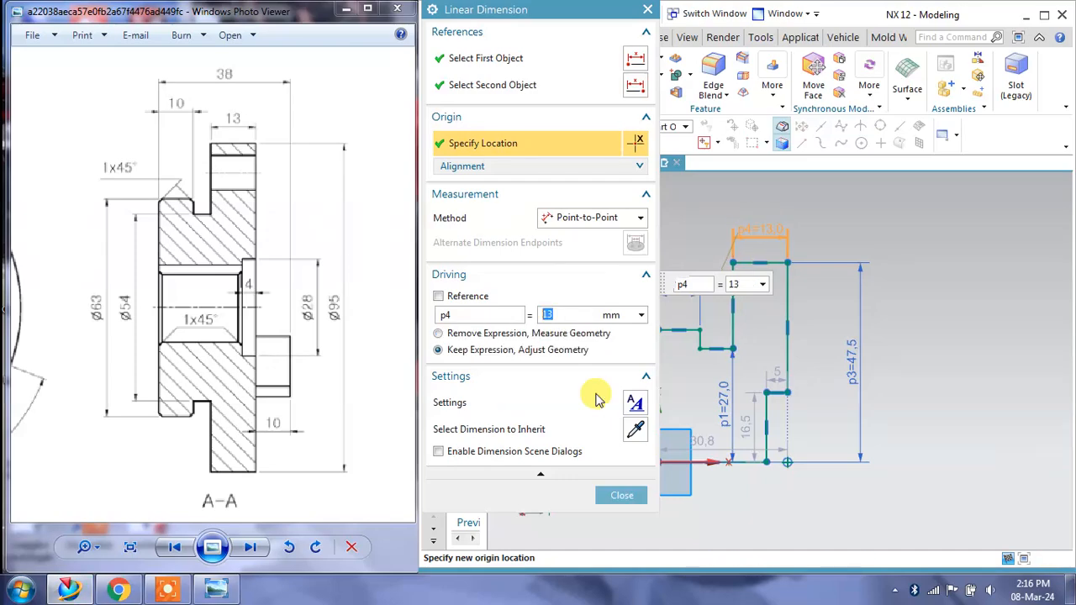
# Set the width of the recess at the profile's lower outer corner to 4 mm
pyautogui.click(622, 495)
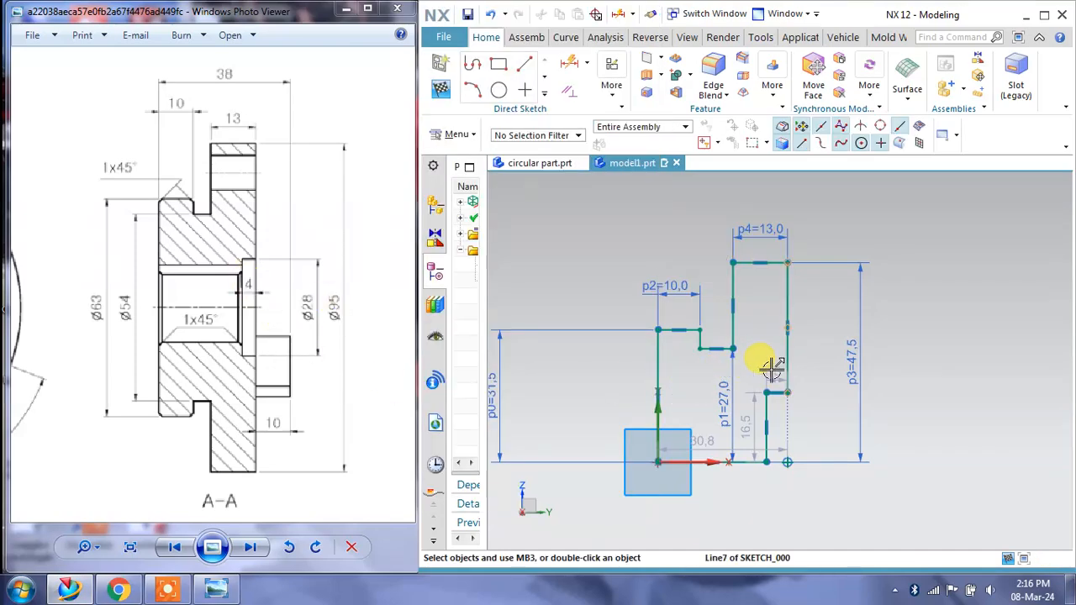
pyautogui.doubleClick(771, 370)
pyautogui.write('4')
pyautogui.press('Return')
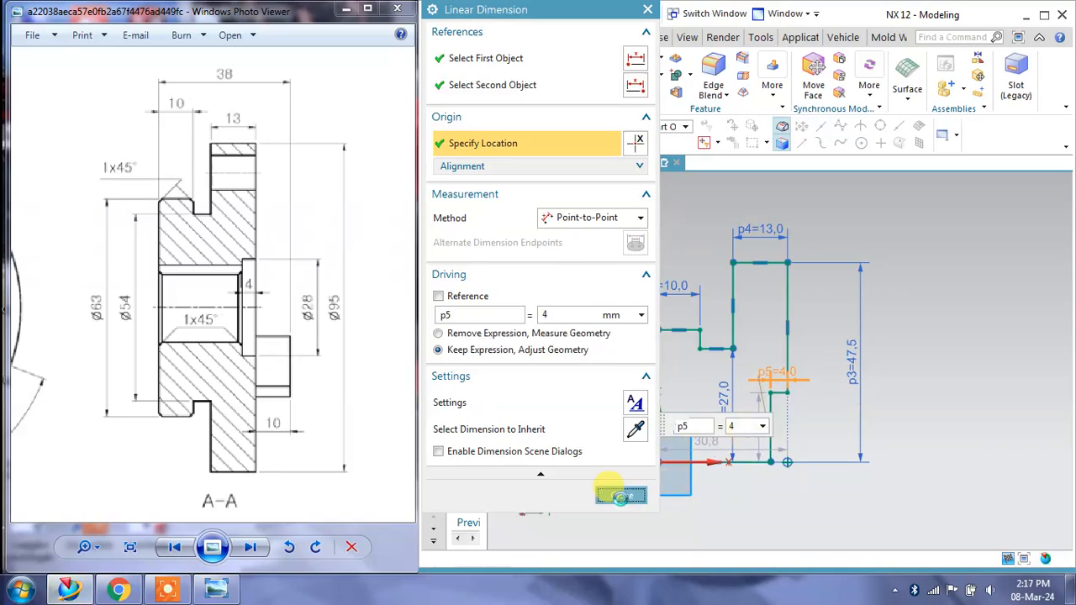
pyautogui.click(622, 495)
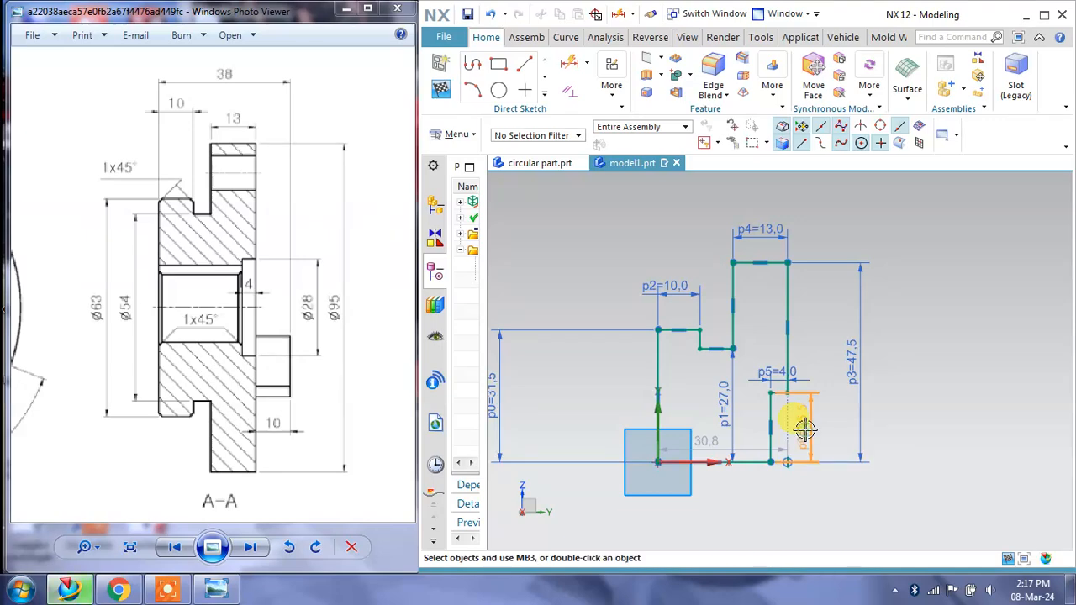
# Set the recess's height above the axis to 28/2 mm
pyautogui.doubleClick(805, 431)
pyautogui.write('28/2')
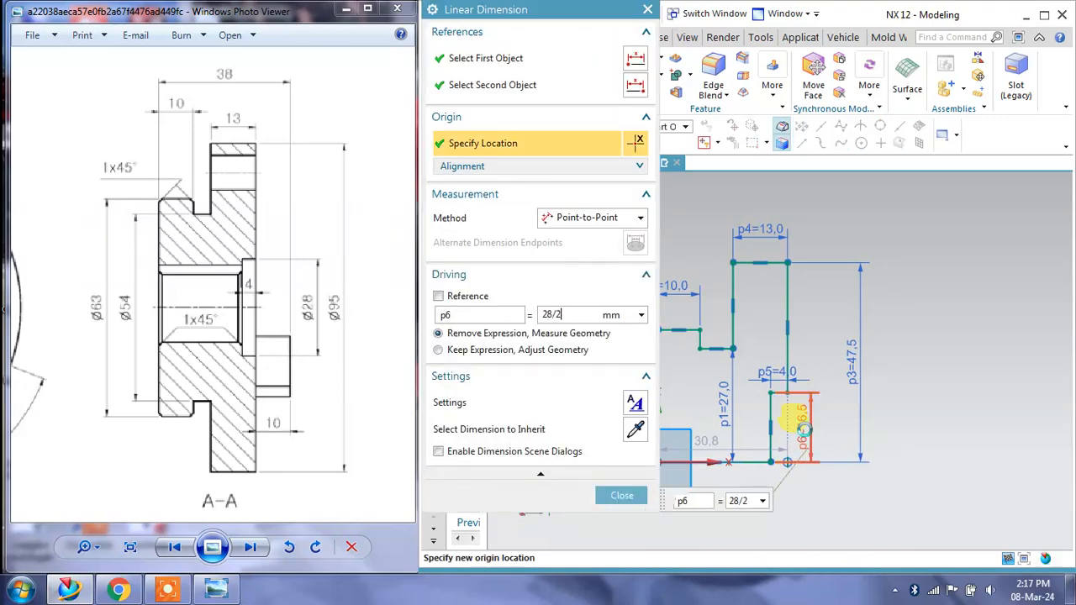
pyautogui.press('Return')
pyautogui.click(636, 508)
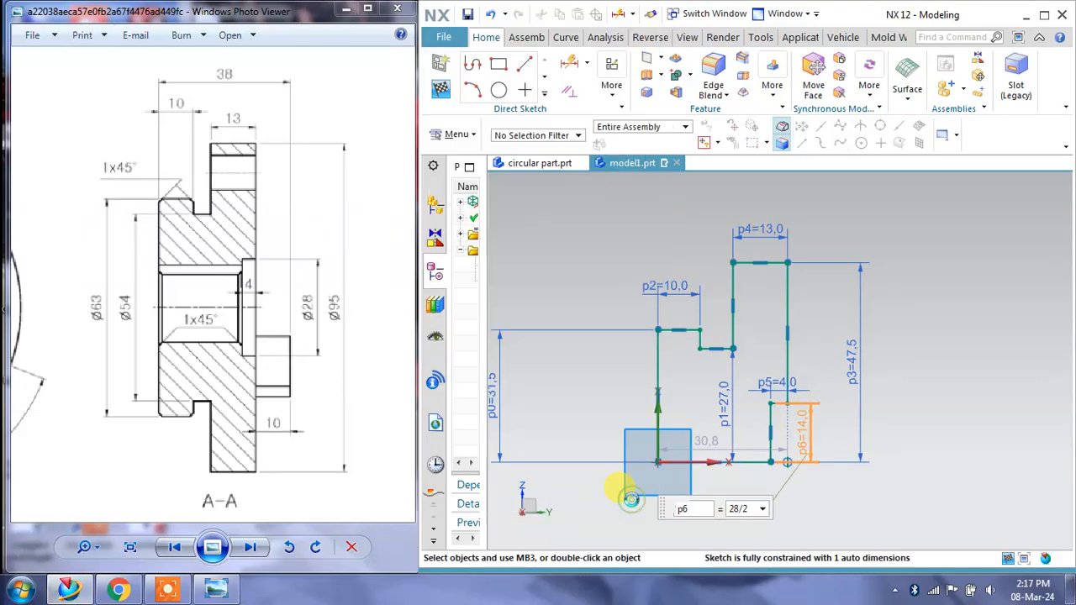
# Move the overall width dimension below the profile and set it to 28 mm
pyautogui.moveTo(710, 444)
pyautogui.mouseDown()
pyautogui.moveTo(697, 425)
pyautogui.moveTo(725, 519)
pyautogui.mouseUp()
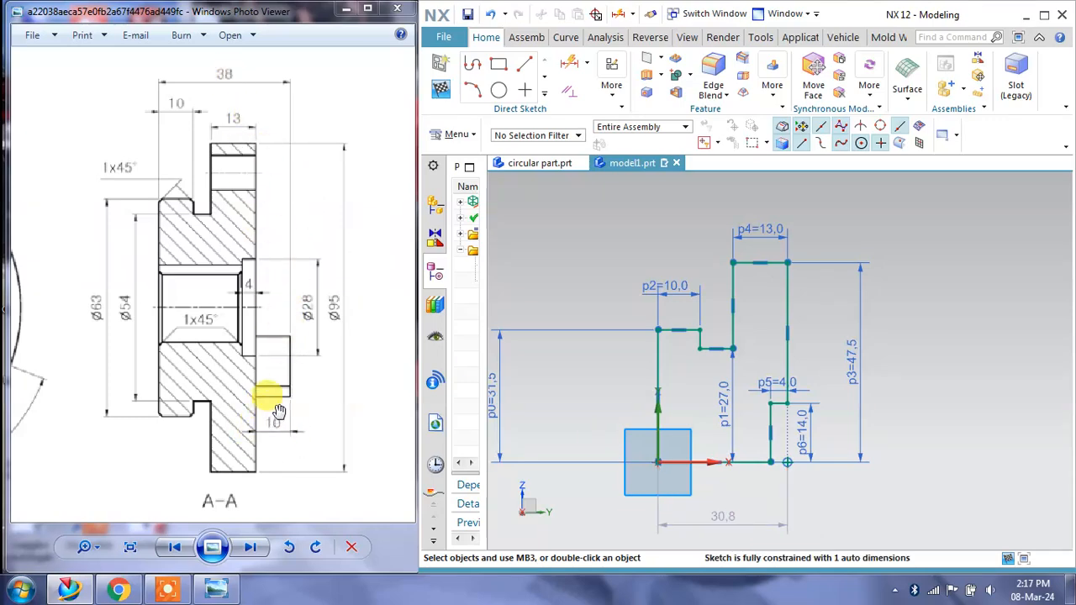
pyautogui.doubleClick(713, 516)
pyautogui.write('28')
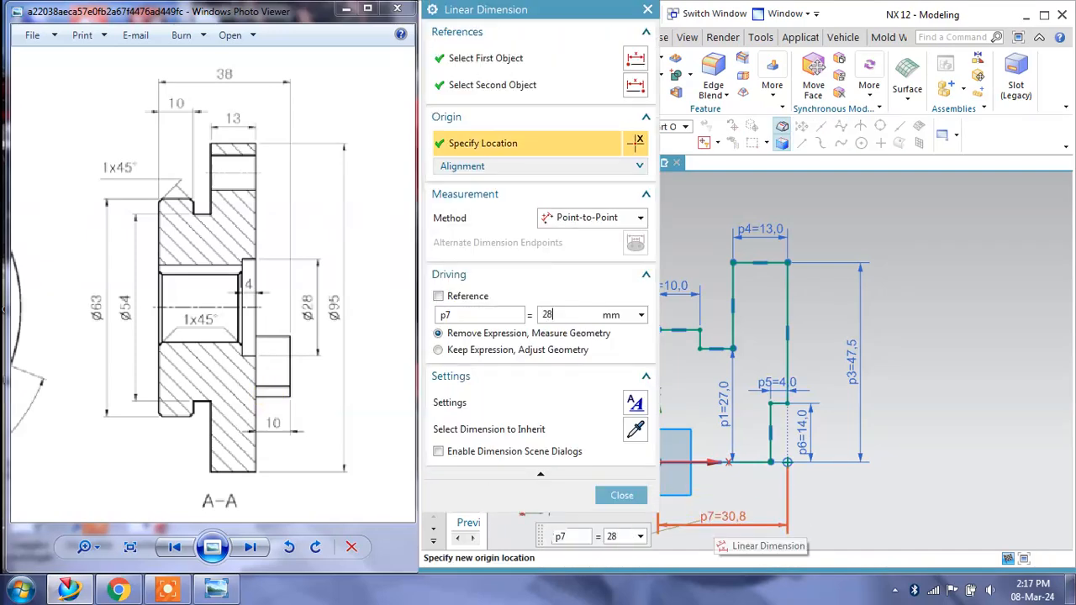
pyautogui.press('Return')
pyautogui.click(621, 495)
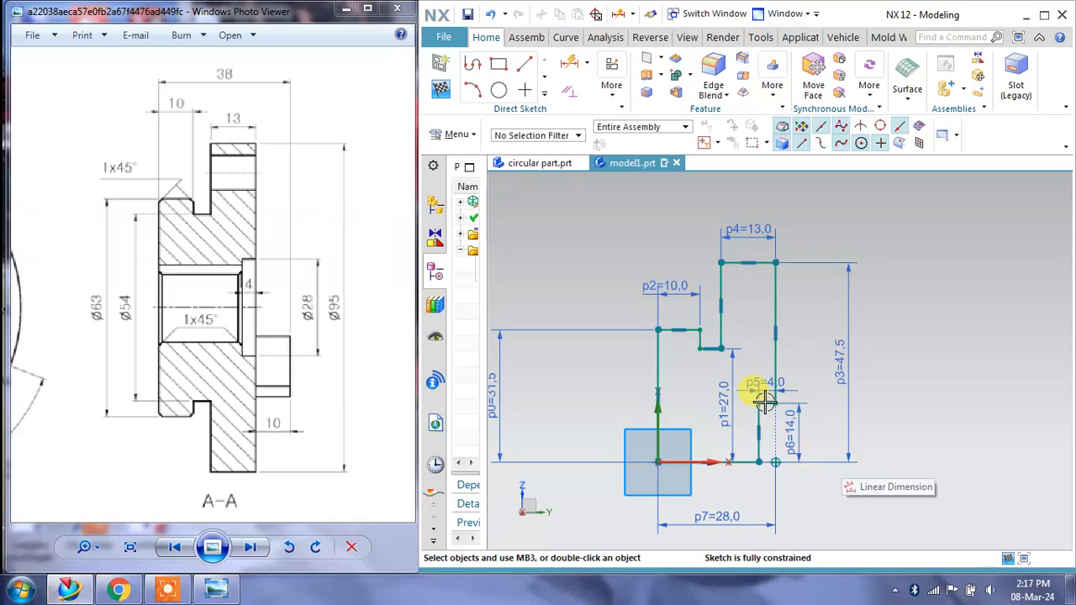
# Chamfer both top corners of the 10 mm wide collar in the sketch using Offset and Angle, with distance 1 mm and angle 45° locked
pyautogui.scroll(2, 758, 395)
pyautogui.scroll(-3, 759, 393)
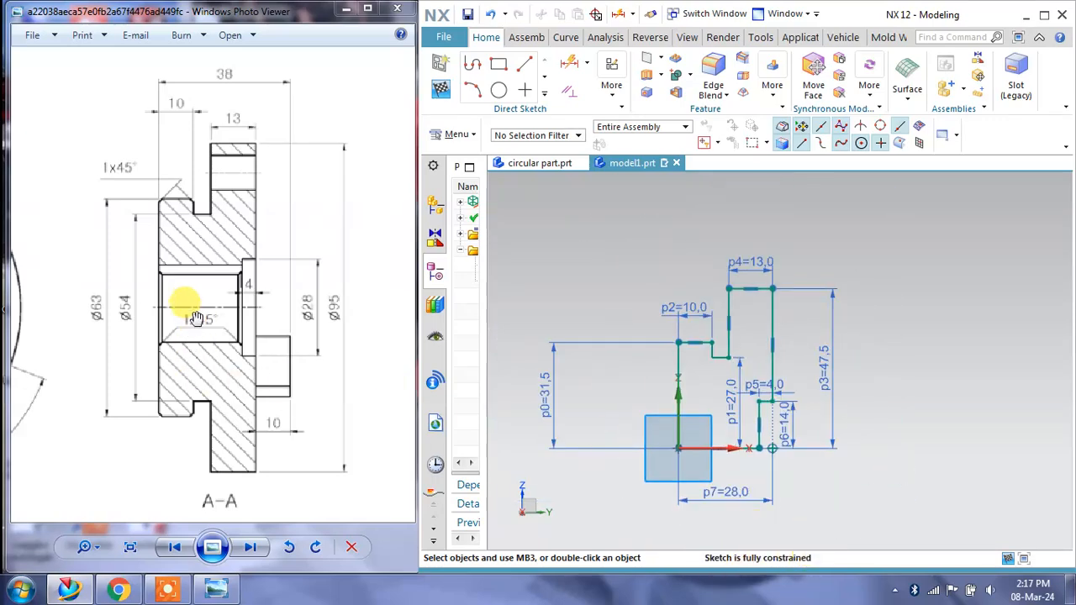
pyautogui.scroll(4, 151, 211)
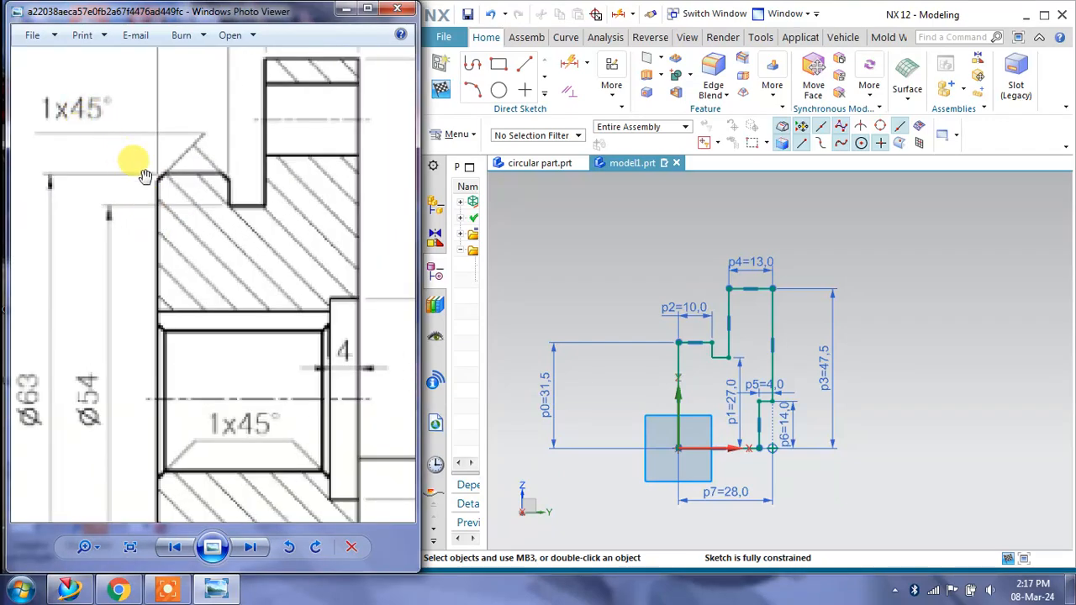
pyautogui.click(544, 97)
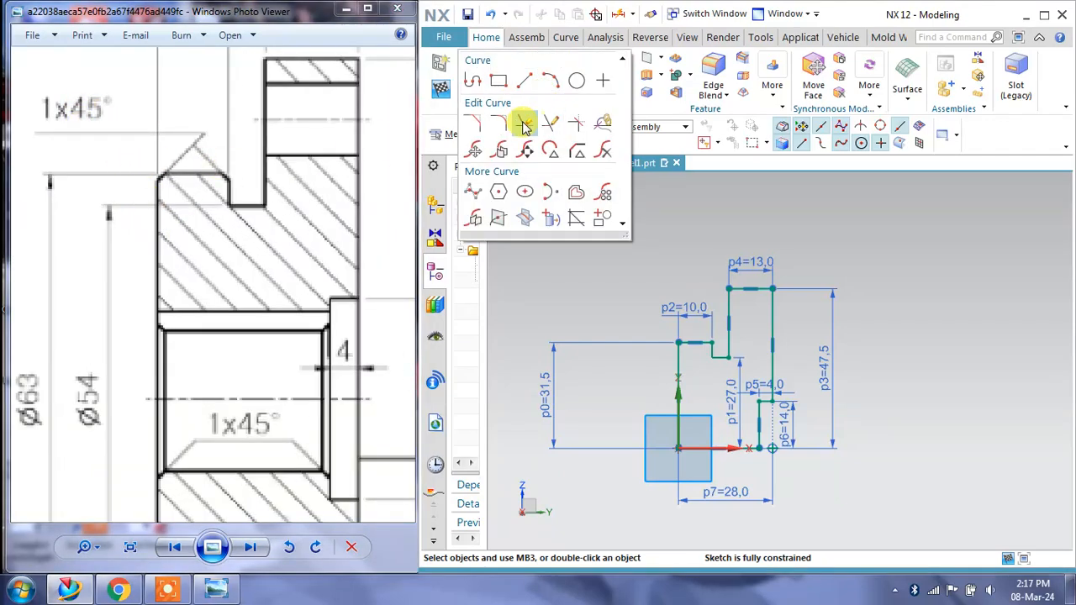
pyautogui.click(495, 124)
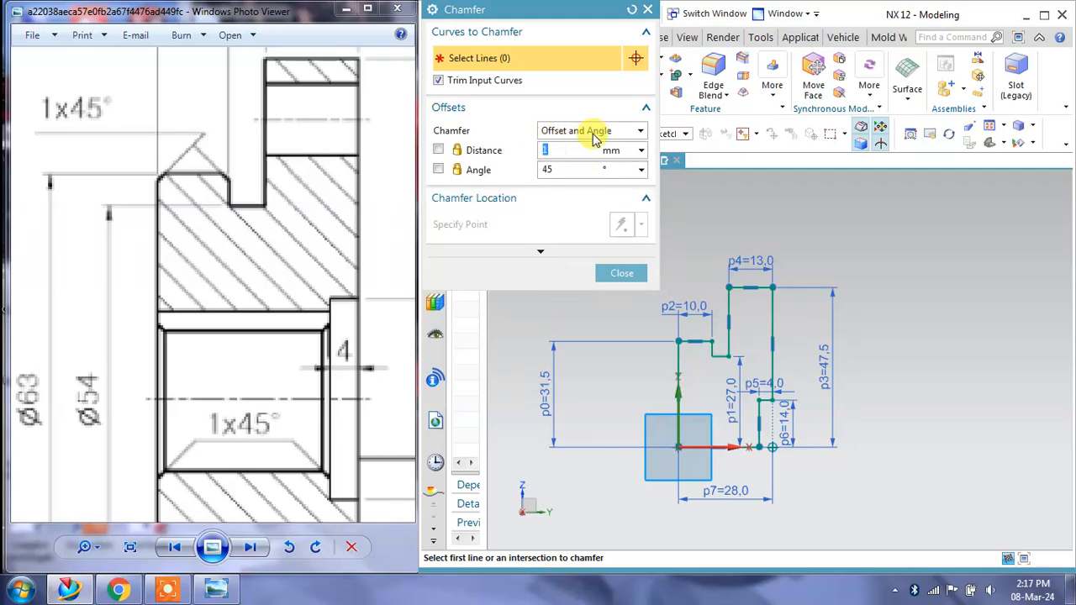
pyautogui.click(580, 135)
pyautogui.click(602, 175)
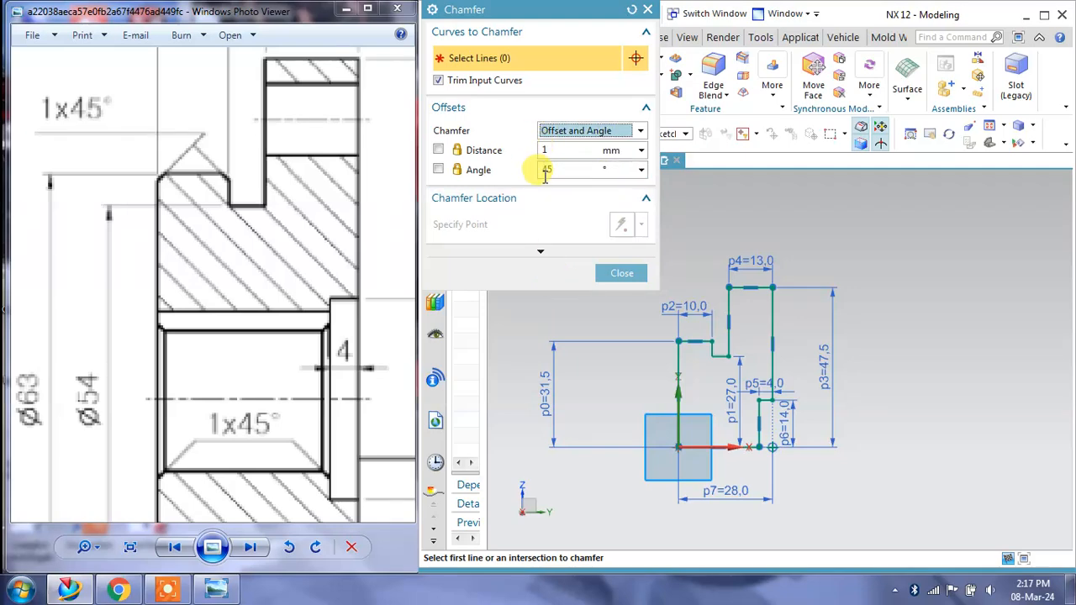
pyautogui.click(438, 150)
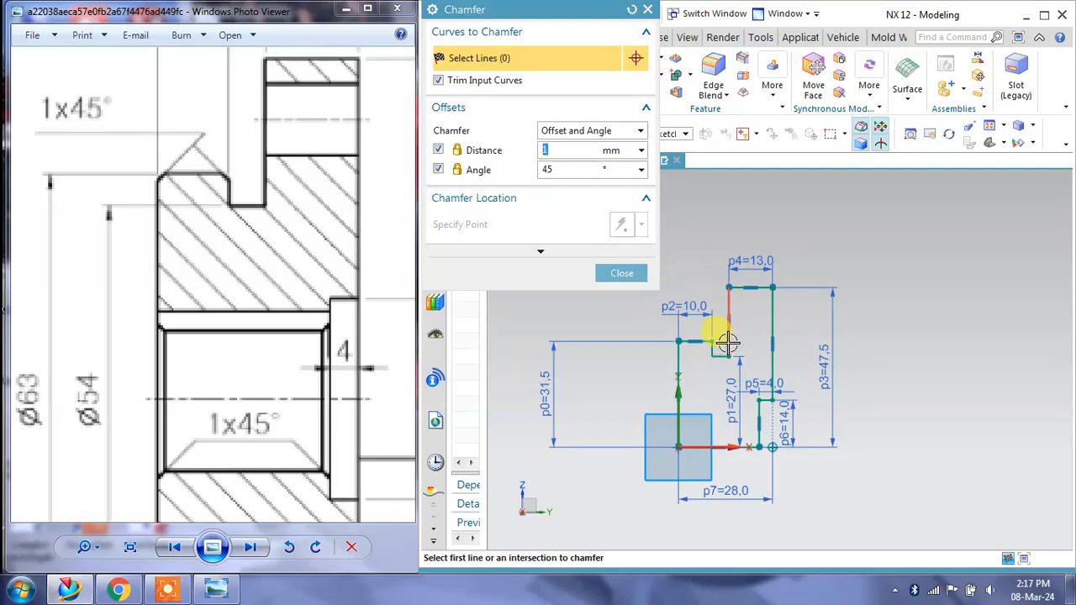
pyautogui.scroll(4, 681, 337)
pyautogui.click(687, 329)
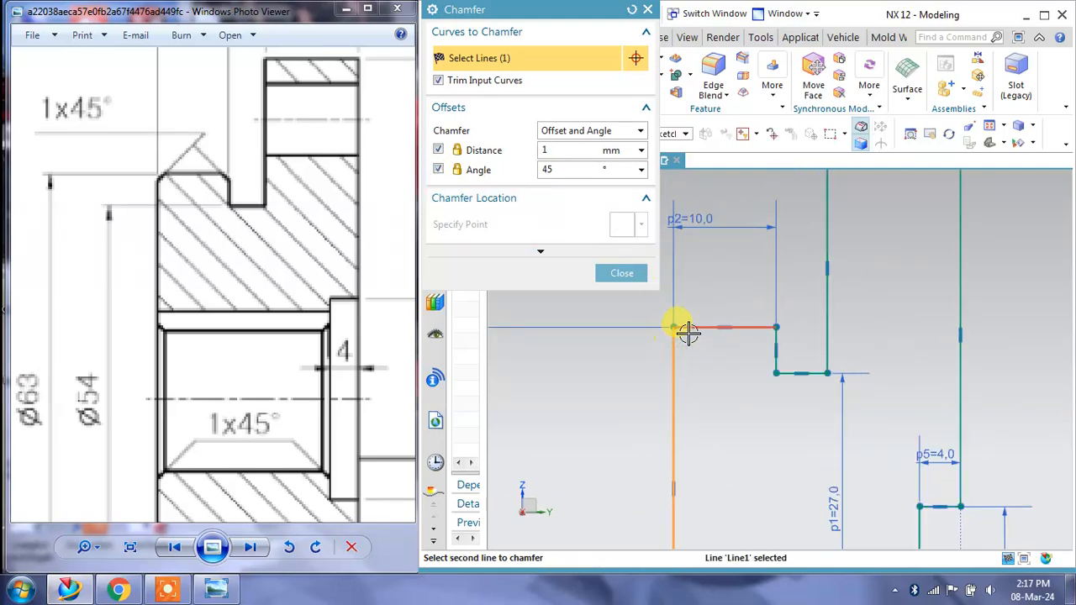
pyautogui.click(688, 330)
pyautogui.click(765, 338)
pyautogui.click(827, 374)
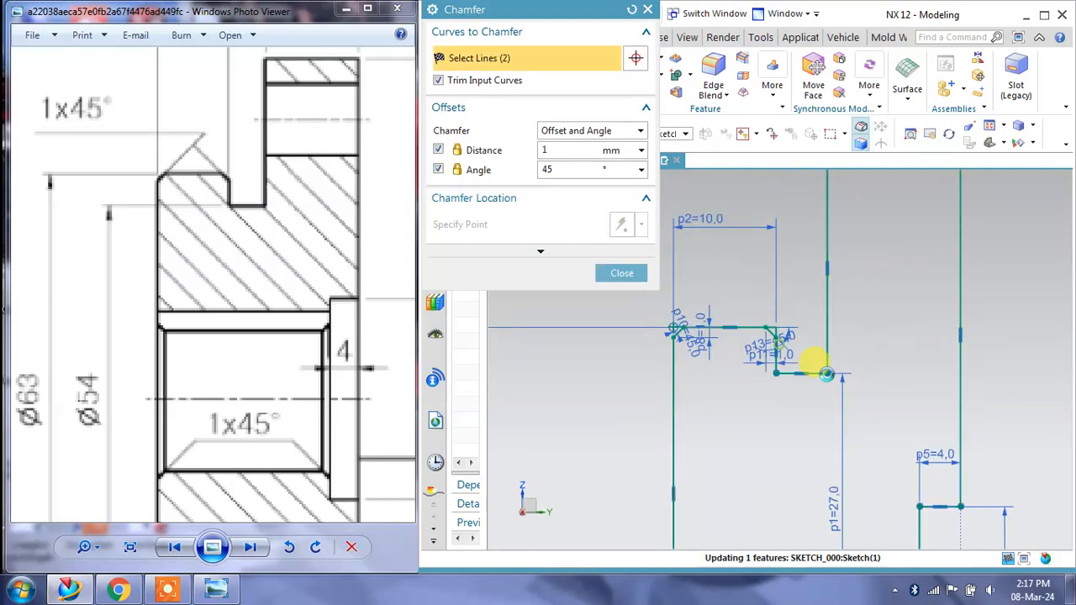
pyautogui.scroll(3, 828, 373)
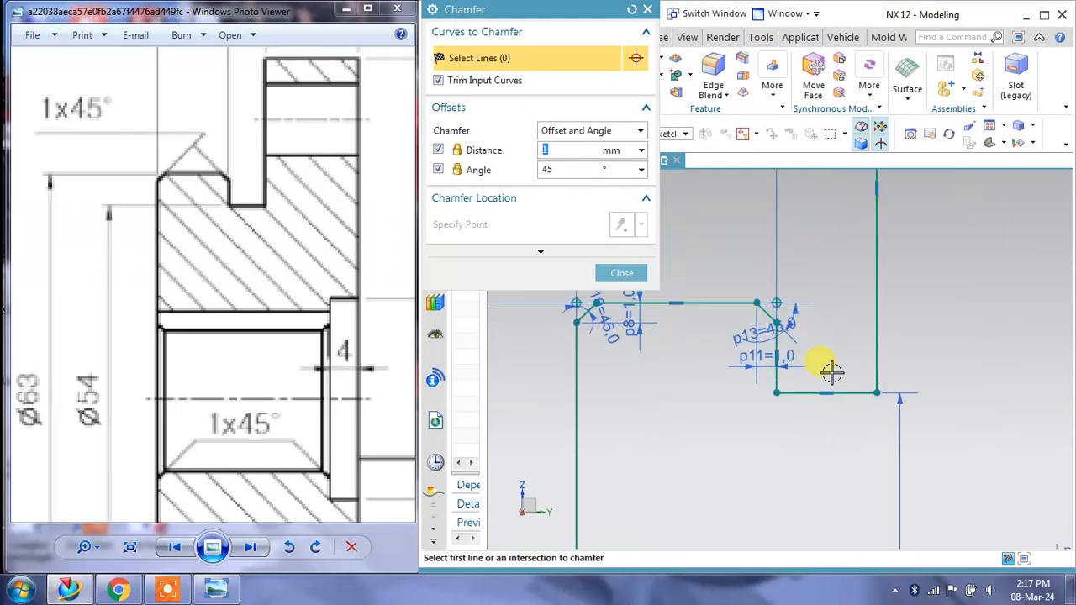
pyautogui.click(626, 276)
# Orient the view to the sketch and finish the half-section profile sketch
pyautogui.scroll(-3, 722, 343)
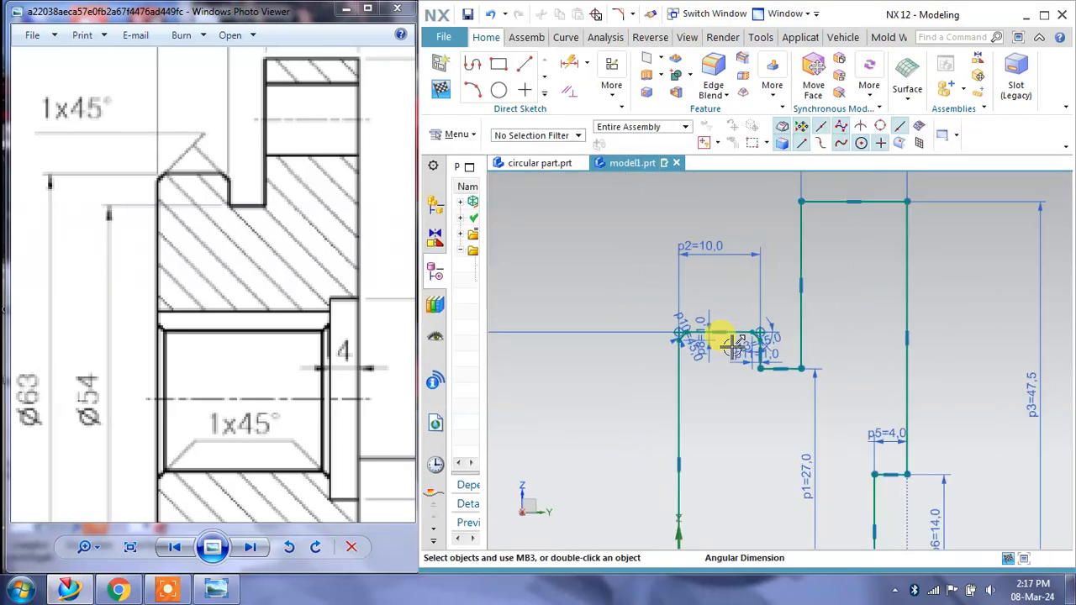
pyautogui.keyDown('shift'); pyautogui.moveTo(732, 348); pyautogui.dragTo(725, 296, button='middle'); pyautogui.keyUp('shift')
pyautogui.moveTo(329, 280)
pyautogui.mouseDown()
pyautogui.moveTo(304, 287)
pyautogui.moveTo(332, 220)
pyautogui.mouseUp()
pyautogui.moveTo(761, 444)
pyautogui.keyDown('shift'); pyautogui.mouseDown(button='middle')
pyautogui.moveTo(761, 328)
pyautogui.moveTo(751, 325)
pyautogui.mouseUp(button='middle'); pyautogui.keyUp('shift')
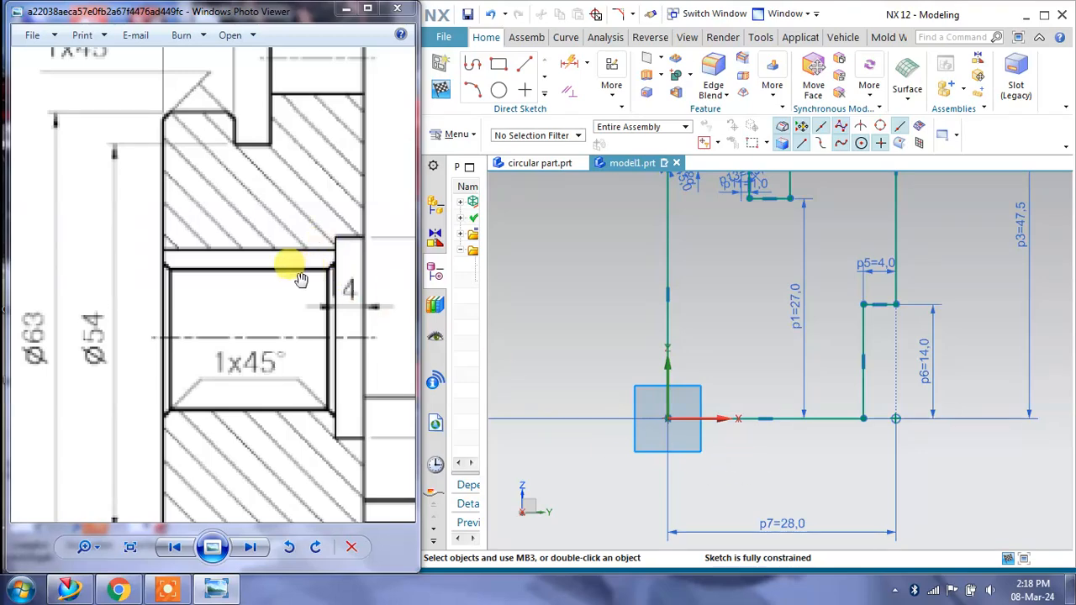
pyautogui.rightClick(732, 301)
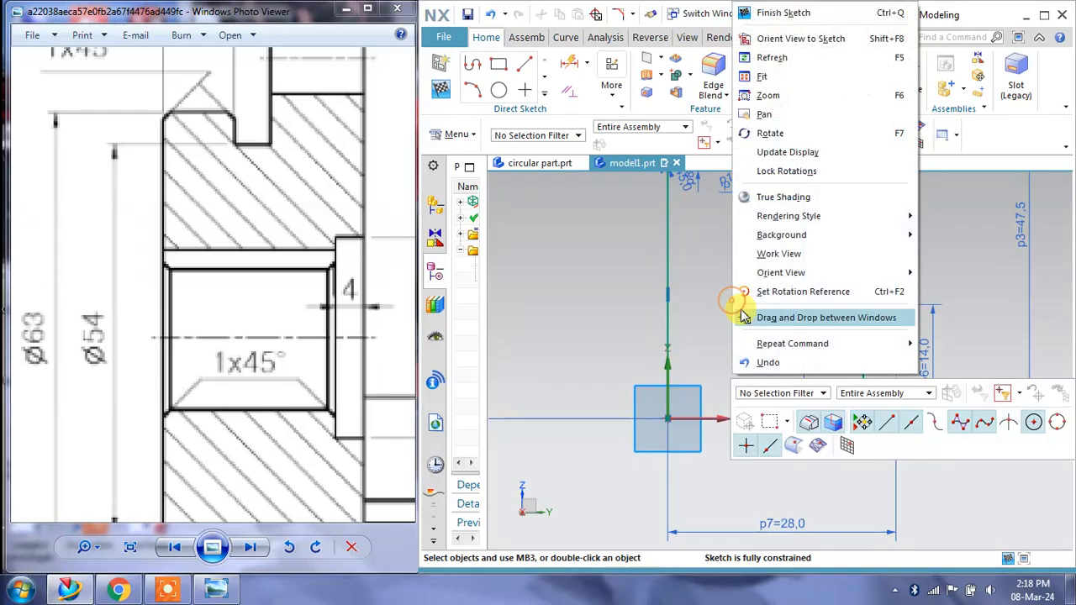
pyautogui.click(769, 39)
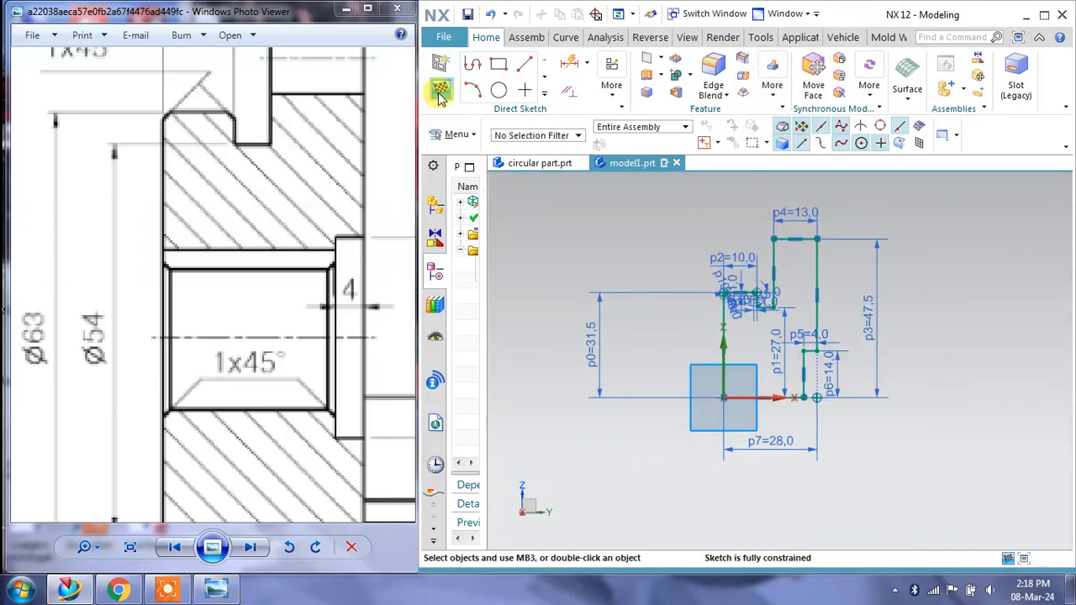
pyautogui.click(440, 97)
# Revolve the profile 360° about its bottom horizontal line along the Y axis as a solid body, and hide the profile sketch
pyautogui.moveTo(594, 202)
pyautogui.mouseDown(button='middle')
pyautogui.moveTo(849, 355)
pyautogui.moveTo(766, 281)
pyautogui.mouseUp(button='middle')
pyautogui.click(575, 74)
pyautogui.click(564, 115)
pyautogui.click(769, 229)
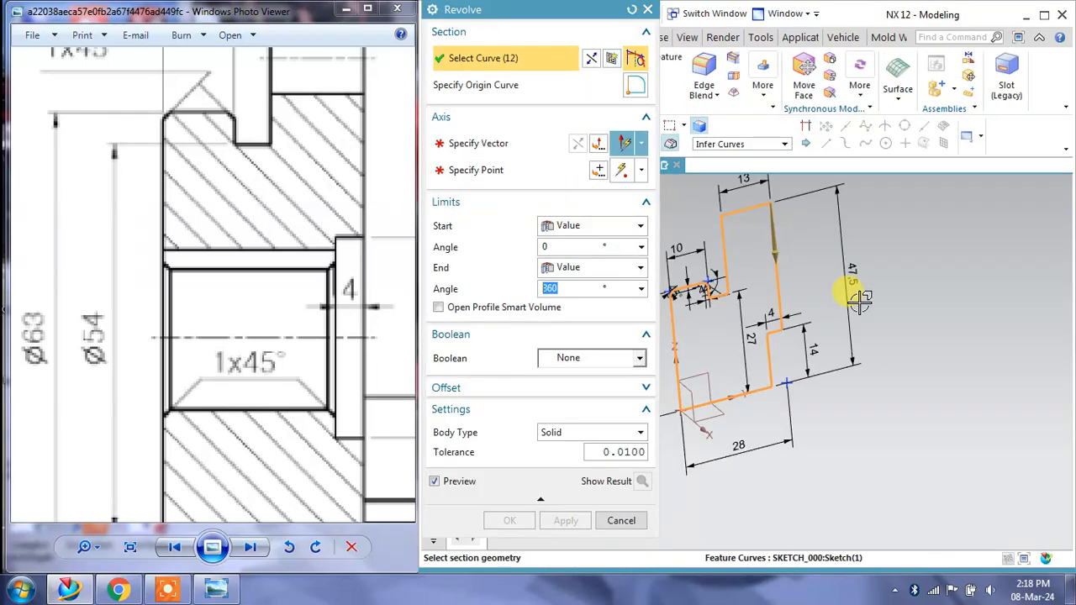
pyautogui.click(504, 144)
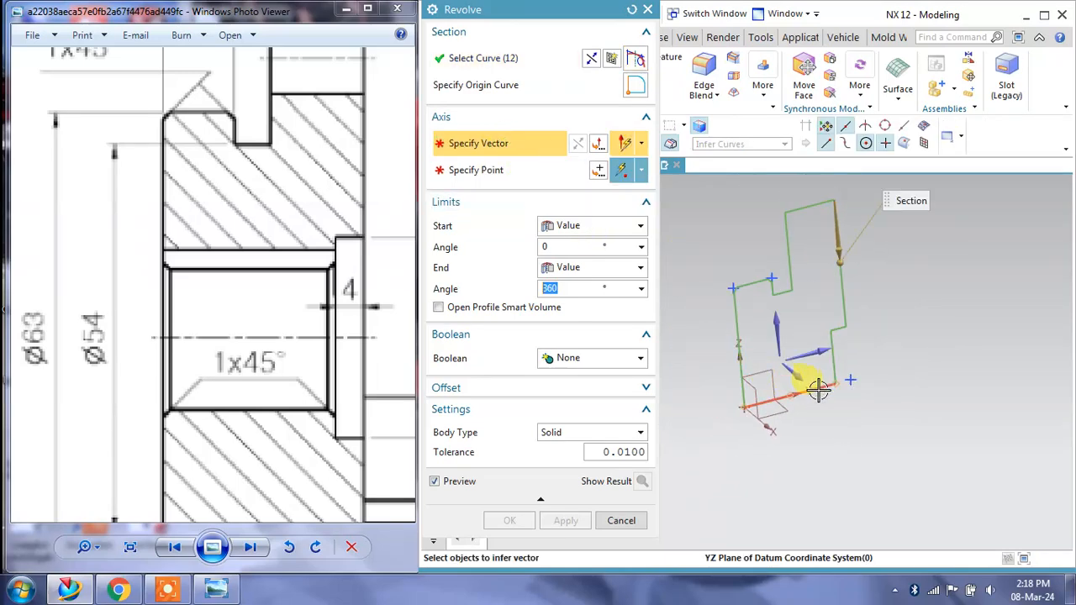
pyautogui.click(822, 418)
pyautogui.moveTo(793, 390); pyautogui.dragTo(769, 403, button='middle')
pyautogui.click(565, 520)
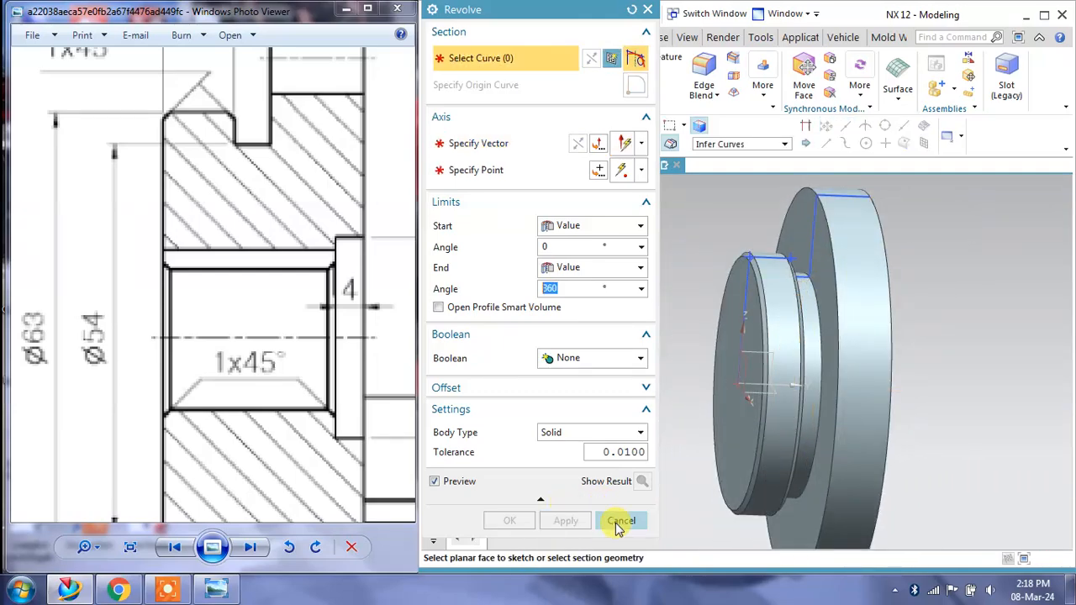
pyautogui.click(621, 521)
pyautogui.click(864, 220)
pyautogui.moveTo(922, 274); pyautogui.dragTo(956, 290, button='middle')
# Cut a simple general hole 20 mm in diameter and 25 mm deep at the center of the collar's end face
pyautogui.moveTo(184, 293); pyautogui.dragTo(240, 281)
pyautogui.scroll(-4, 240, 286)
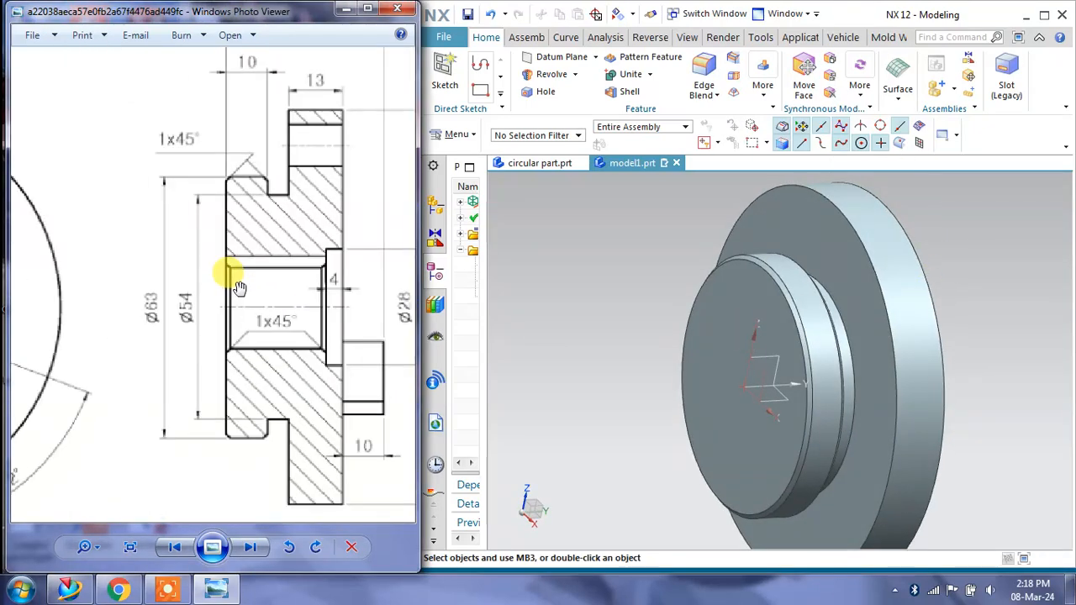
pyautogui.moveTo(57, 324); pyautogui.dragTo(322, 302)
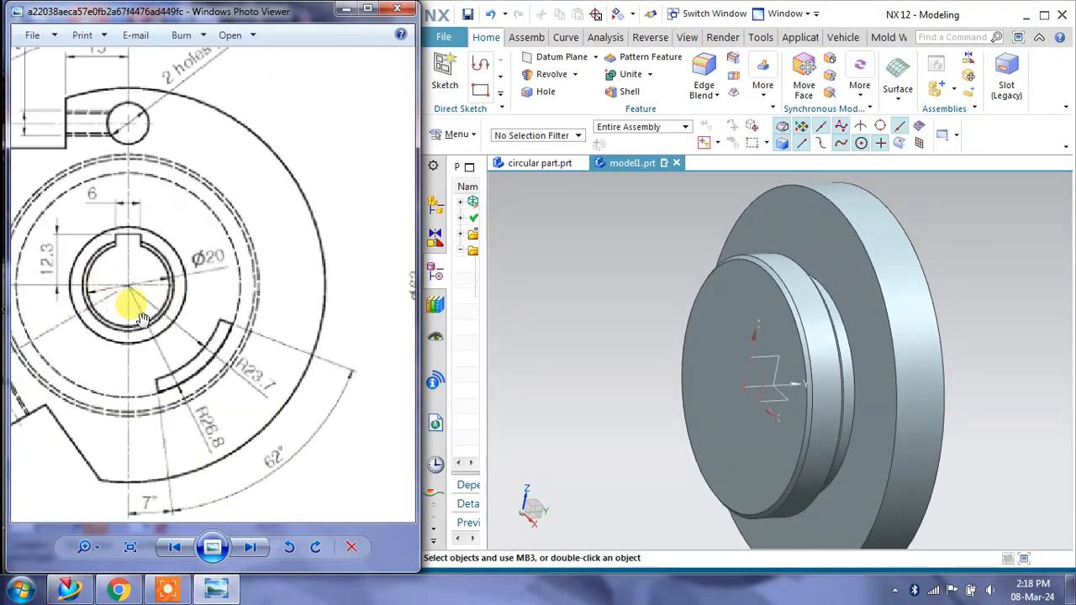
pyautogui.scroll(1, 109, 303)
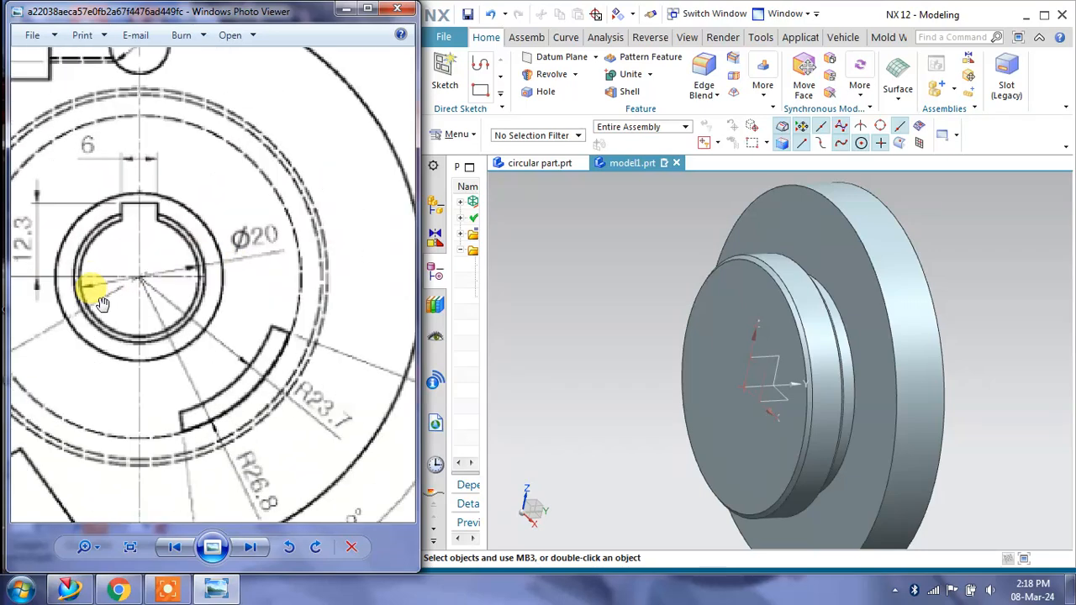
pyautogui.moveTo(677, 312); pyautogui.dragTo(600, 190, button='middle')
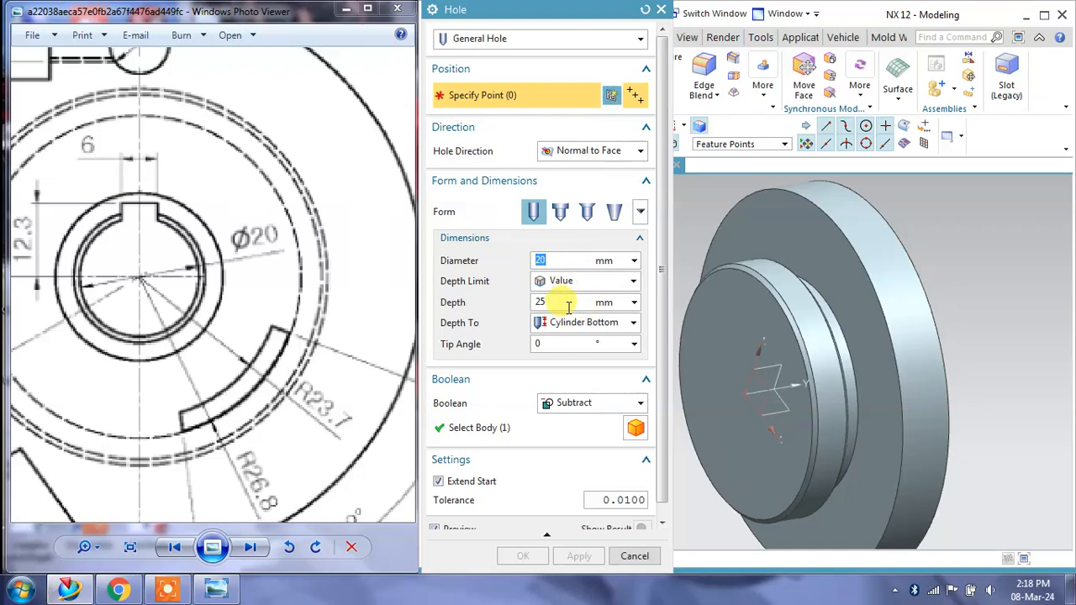
pyautogui.moveTo(762, 368); pyautogui.dragTo(815, 340, button='middle')
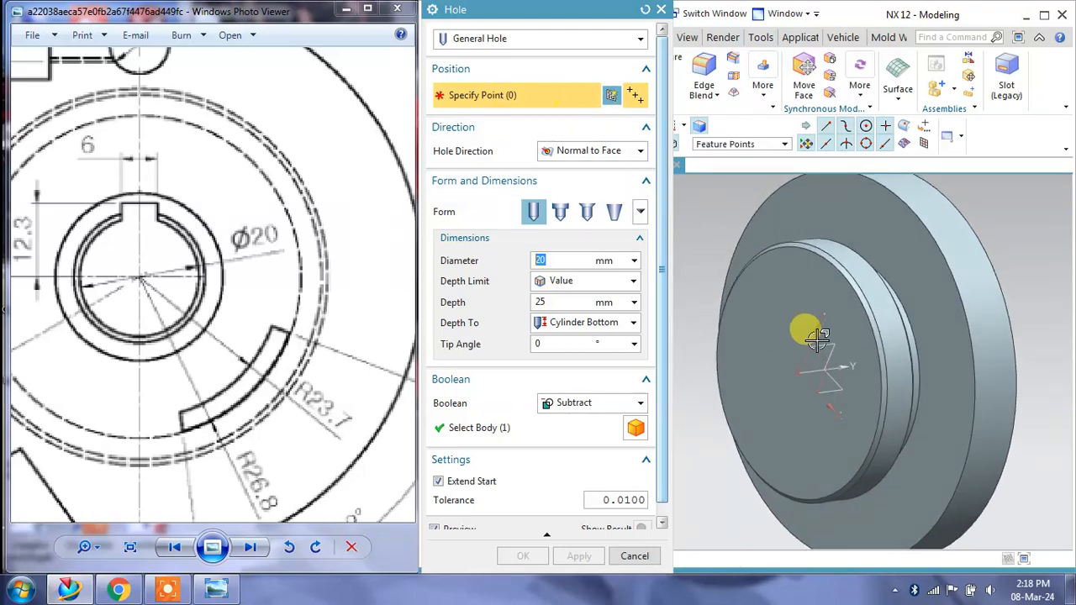
pyautogui.click(796, 373)
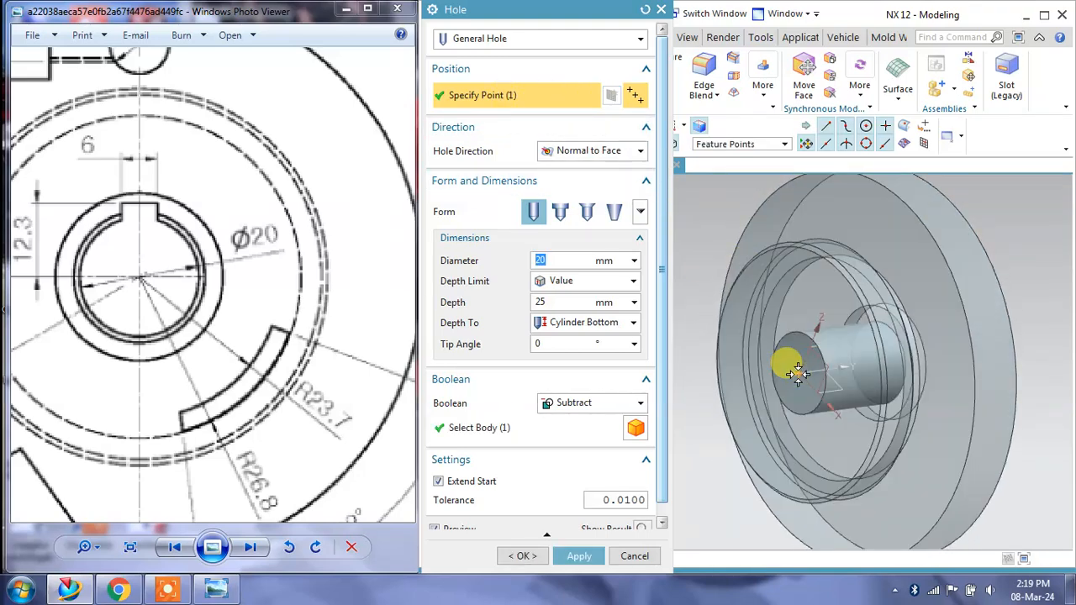
pyautogui.moveTo(845, 389); pyautogui.dragTo(767, 446, button='middle')
pyautogui.click(580, 556)
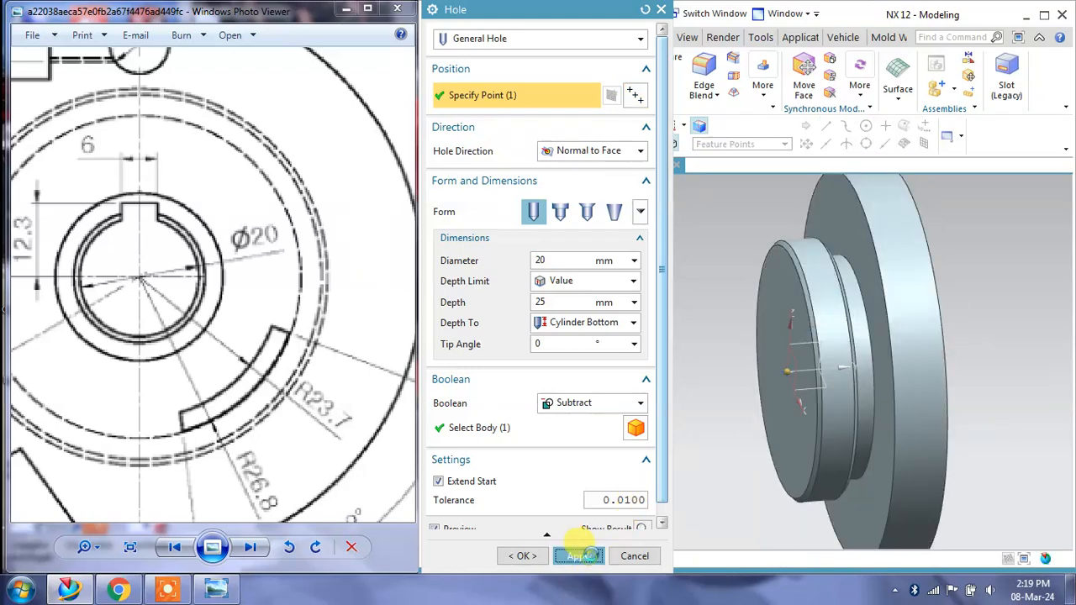
pyautogui.click(635, 556)
# Chamfer the bore's edges at the collar face and at the recess floor 1 mm at 45°
pyautogui.moveTo(846, 403); pyautogui.dragTo(901, 404, button='middle')
pyautogui.moveTo(190, 322)
pyautogui.mouseDown()
pyautogui.moveTo(165, 338)
pyautogui.moveTo(10, 366)
pyautogui.mouseUp()
pyautogui.moveTo(324, 341); pyautogui.dragTo(109, 300)
pyautogui.moveTo(252, 293)
pyautogui.mouseDown()
pyautogui.moveTo(250, 281)
pyautogui.moveTo(193, 295)
pyautogui.mouseUp()
pyautogui.click(702, 95)
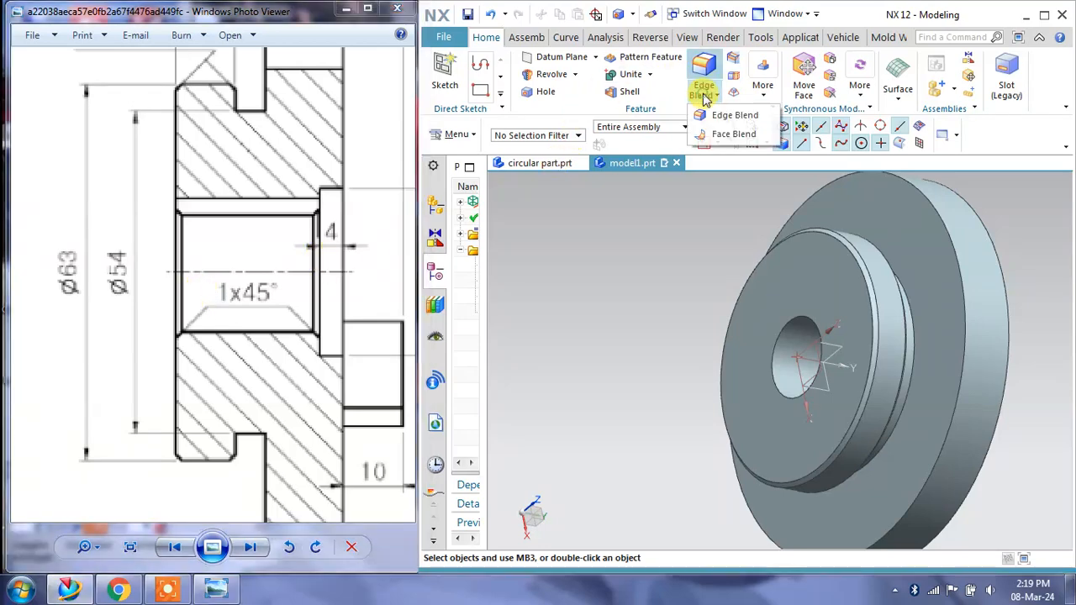
pyautogui.click(733, 59)
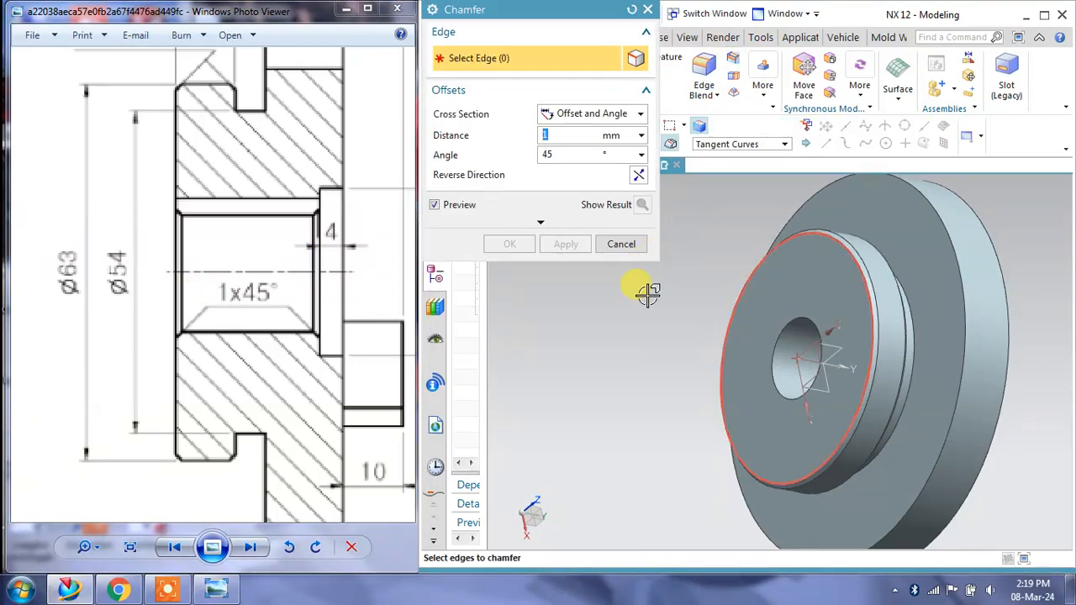
pyautogui.click(764, 311)
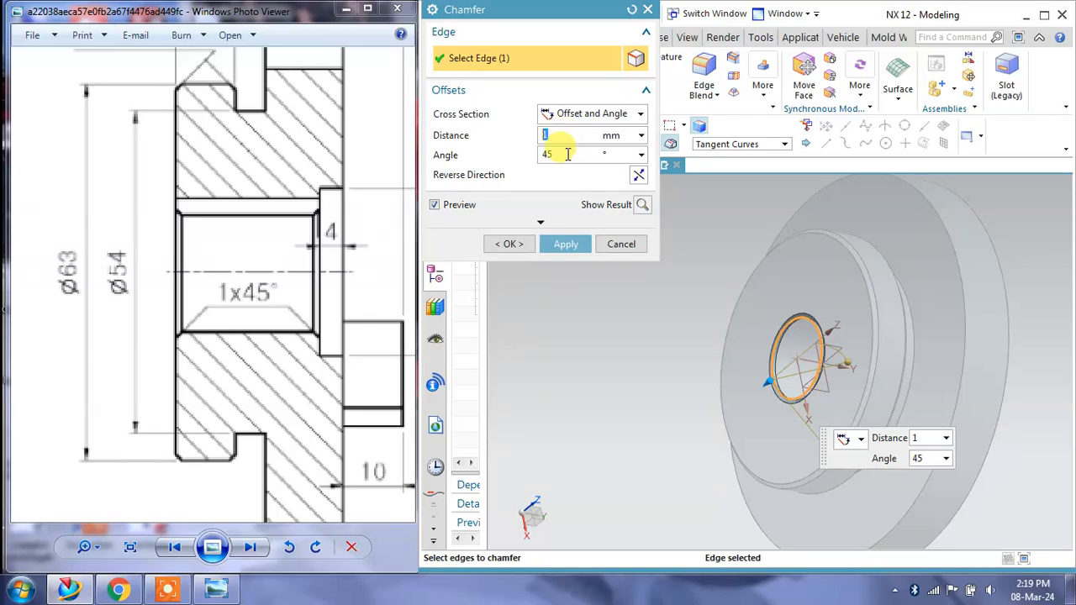
pyautogui.moveTo(773, 247); pyautogui.dragTo(907, 326, button='middle')
pyautogui.click(887, 344)
pyautogui.click(580, 245)
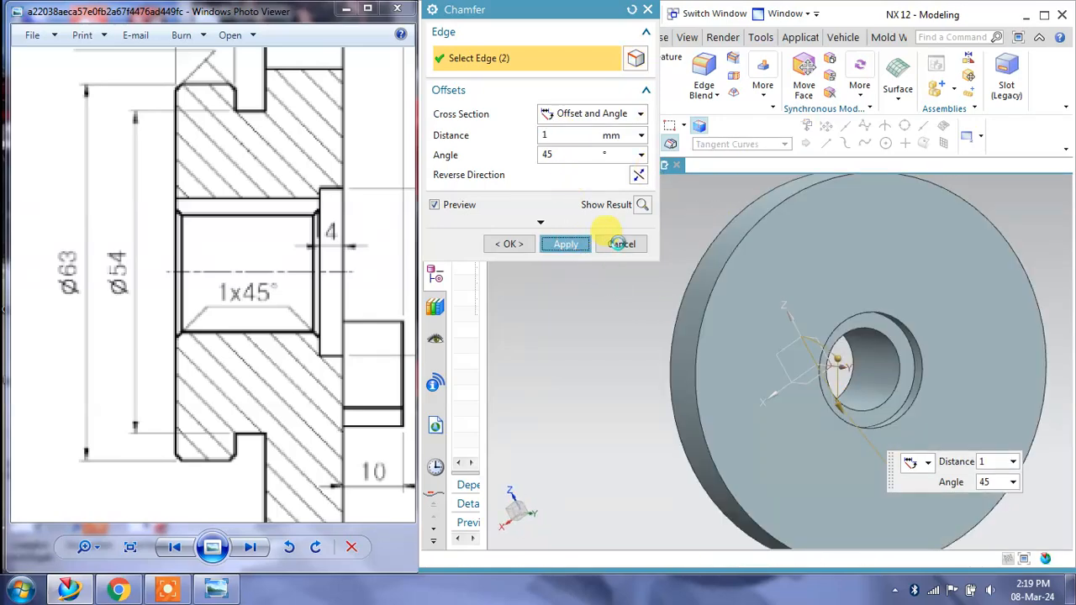
# Close the chamfer command and start a sketch on the large flange's flat outer face, using the drawing's front view as reference
pyautogui.click(622, 244)
pyautogui.moveTo(617, 240)
pyautogui.mouseDown(button='middle')
pyautogui.moveTo(940, 386)
pyautogui.moveTo(889, 355)
pyautogui.moveTo(869, 361)
pyautogui.mouseUp(button='middle')
pyautogui.moveTo(169, 294); pyautogui.dragTo(312, 294)
pyautogui.scroll(-4, 313, 294)
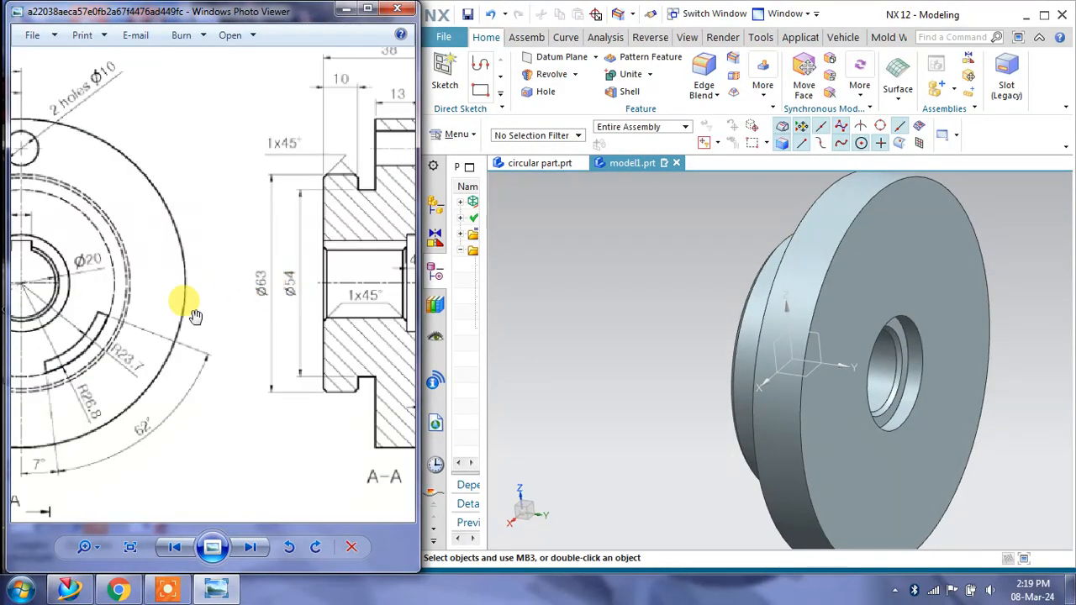
pyautogui.moveTo(156, 311); pyautogui.dragTo(199, 296)
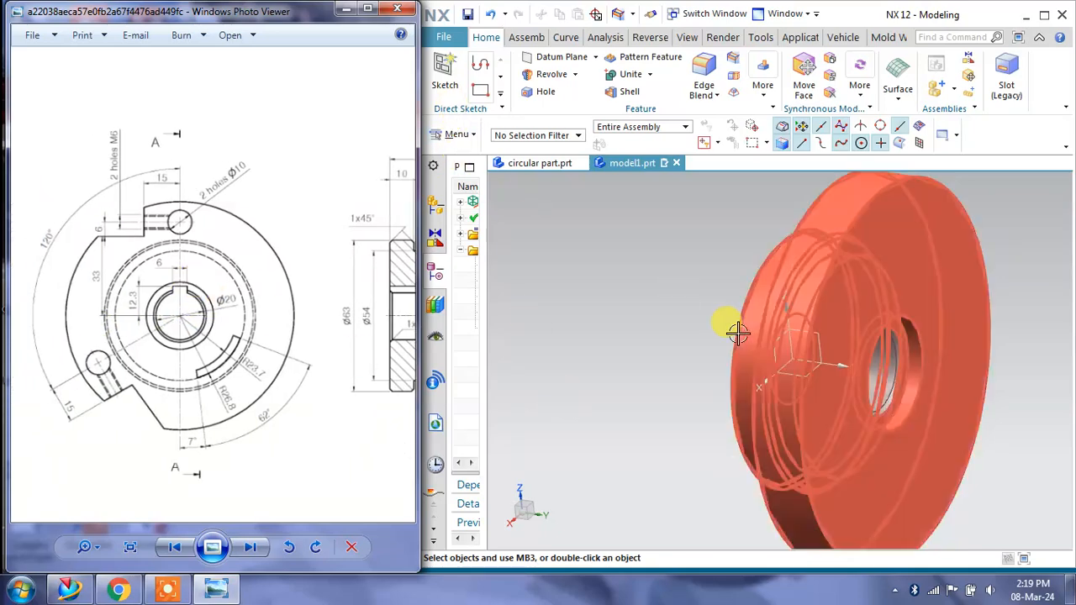
pyautogui.moveTo(720, 324); pyautogui.dragTo(697, 317, button='middle')
pyautogui.click(444, 71)
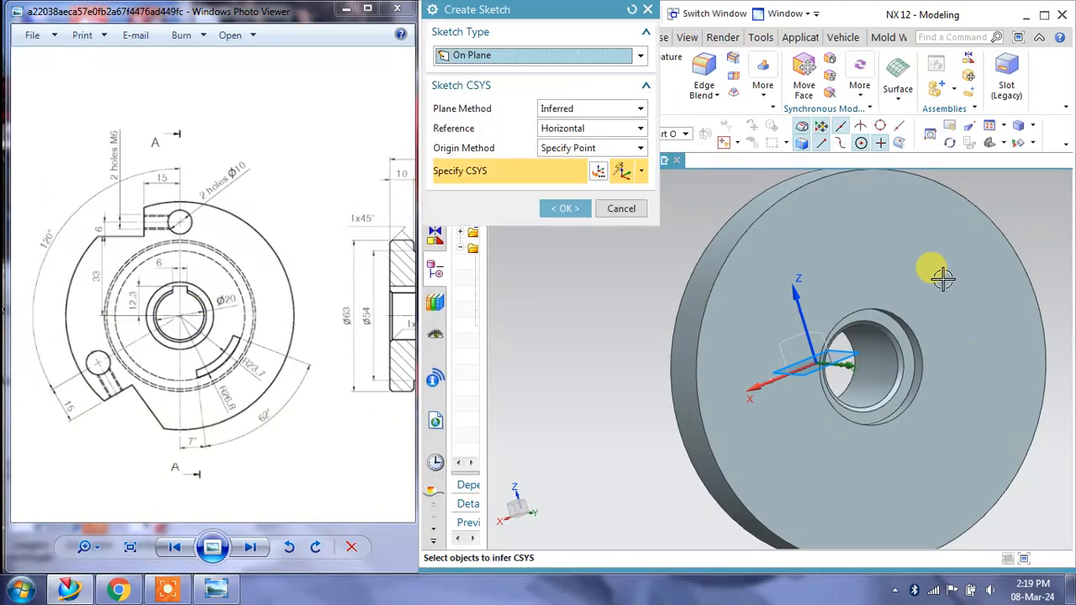
pyautogui.click(932, 249)
pyautogui.click(575, 209)
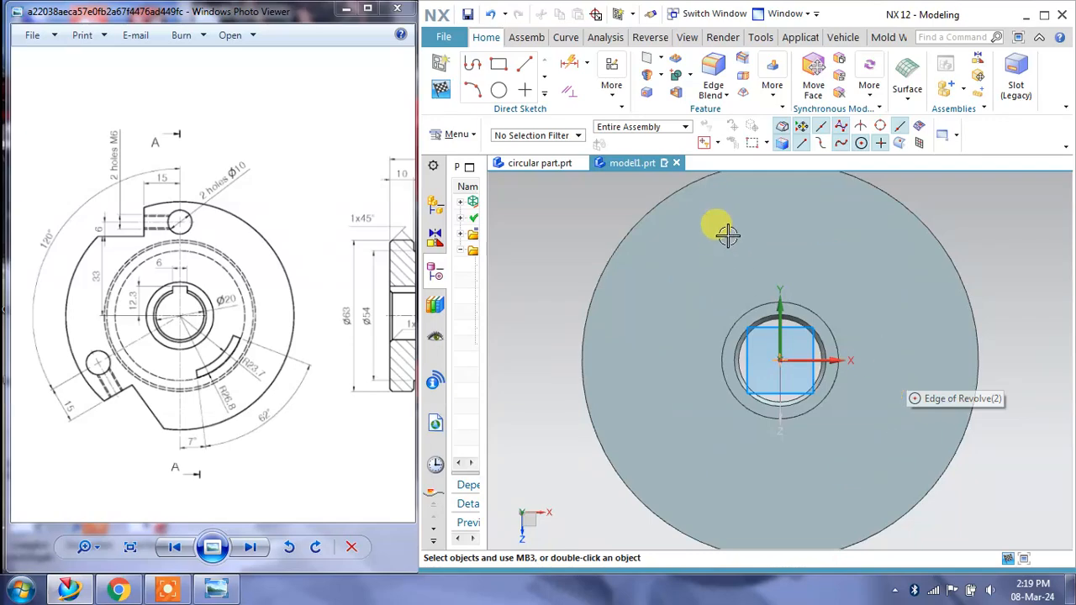
pyautogui.keyDown('shift'); pyautogui.moveTo(753, 271); pyautogui.dragTo(760, 298, button='middle'); pyautogui.keyUp('shift')
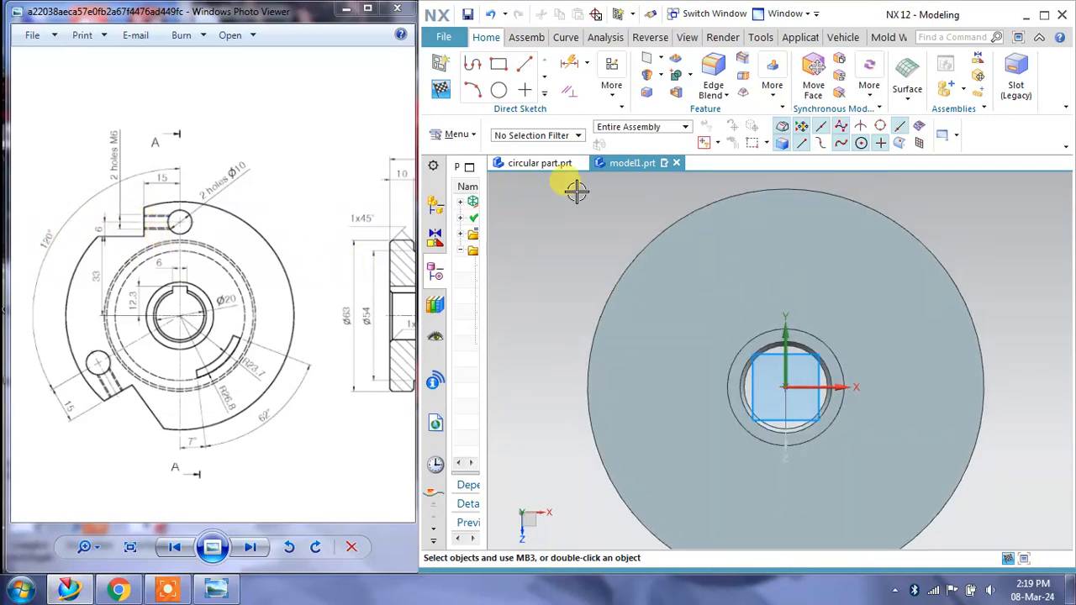
# Project the flange's outer circular edge into the sketch
pyautogui.click(547, 92)
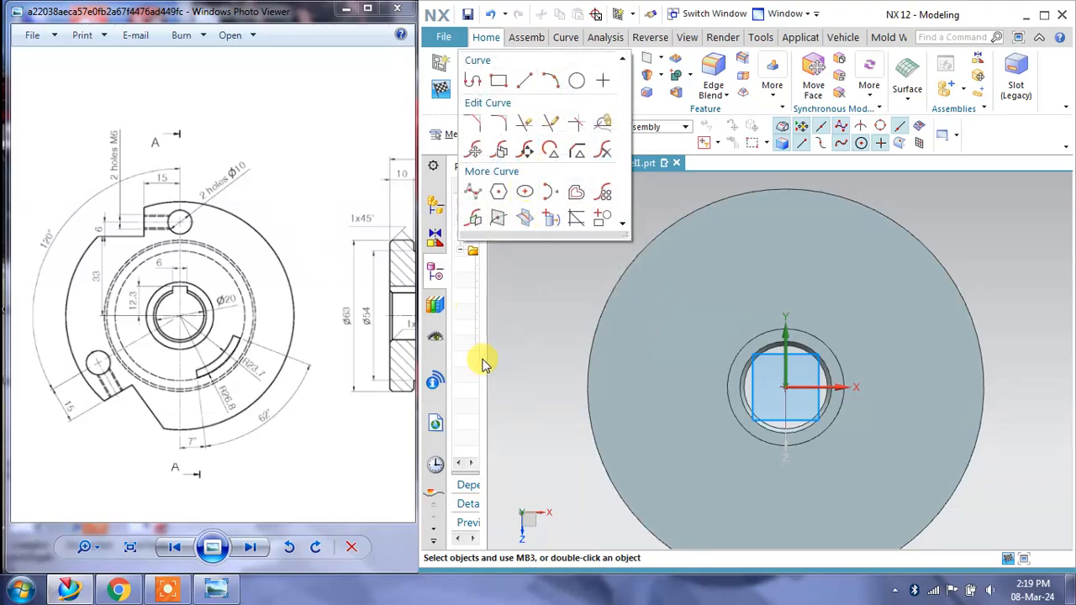
pyautogui.click(568, 316)
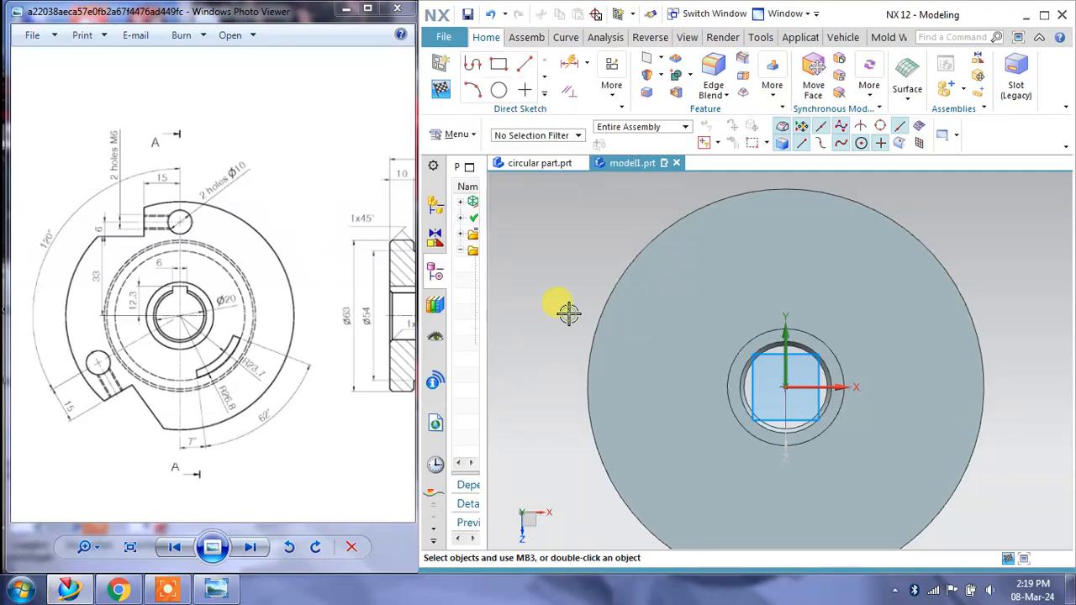
pyautogui.moveTo(569, 313); pyautogui.dragTo(569, 314, button='middle')
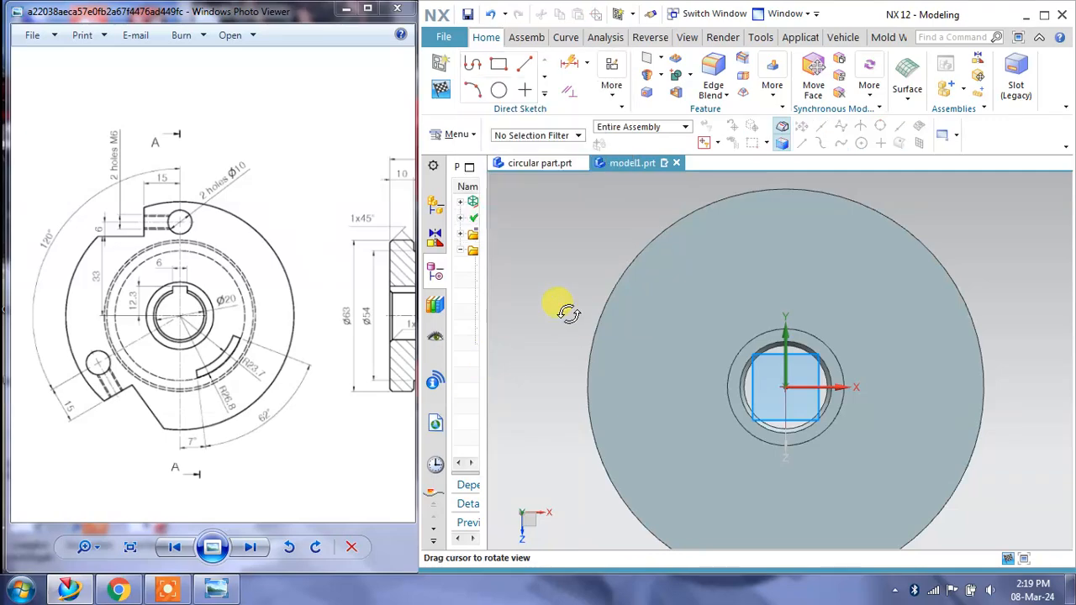
pyautogui.moveTo(179, 594)
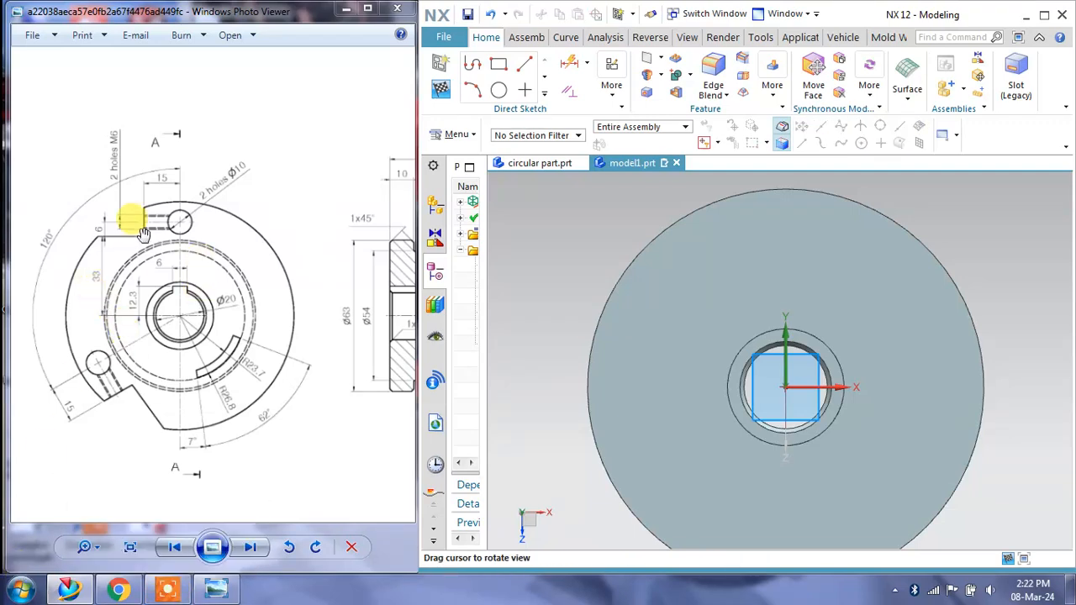
pyautogui.moveTo(164, 594)
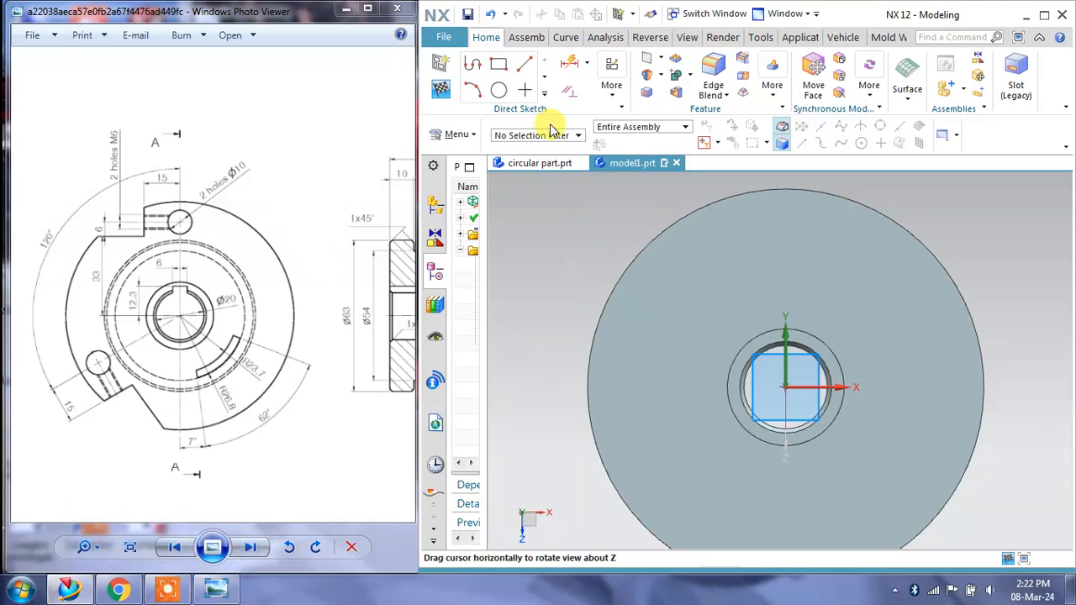
pyautogui.click(547, 95)
pyautogui.click(555, 217)
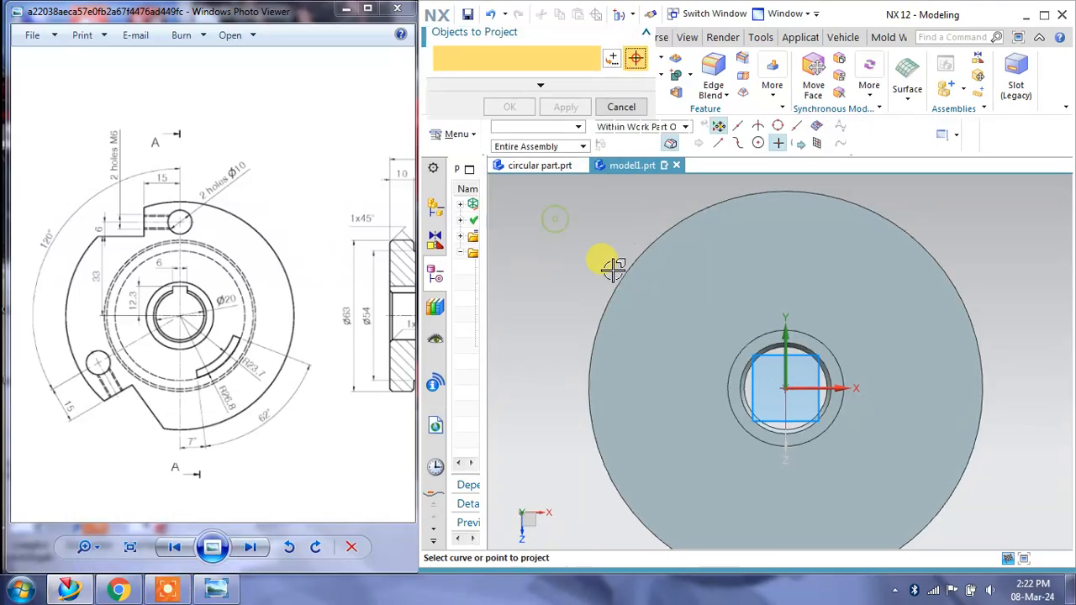
pyautogui.click(622, 266)
pyautogui.click(565, 107)
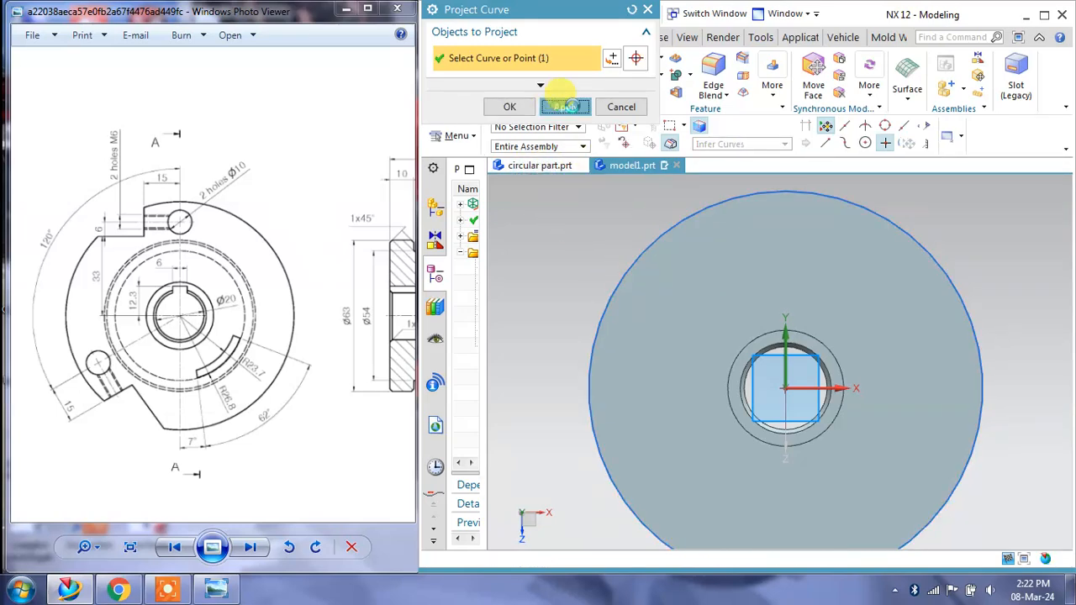
pyautogui.click(621, 107)
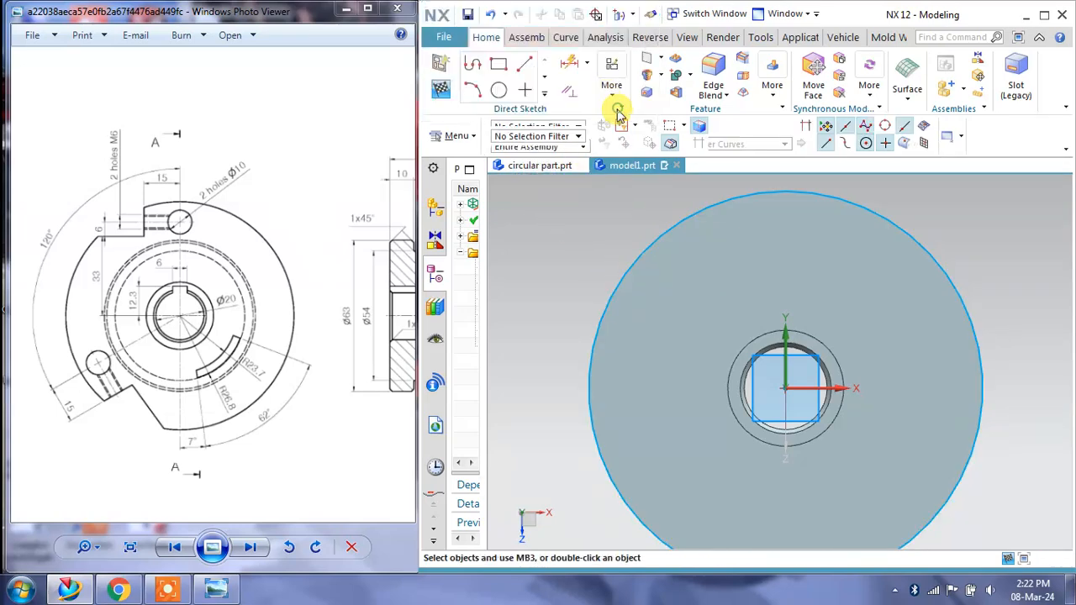
# Draw an 18 mm vertical line down across the upper-left rim and a horizontal line about 27 mm long from its lower end outward past the circle
pyautogui.click(525, 67)
pyautogui.click(697, 196)
pyautogui.write('18')
pyautogui.press('Return')
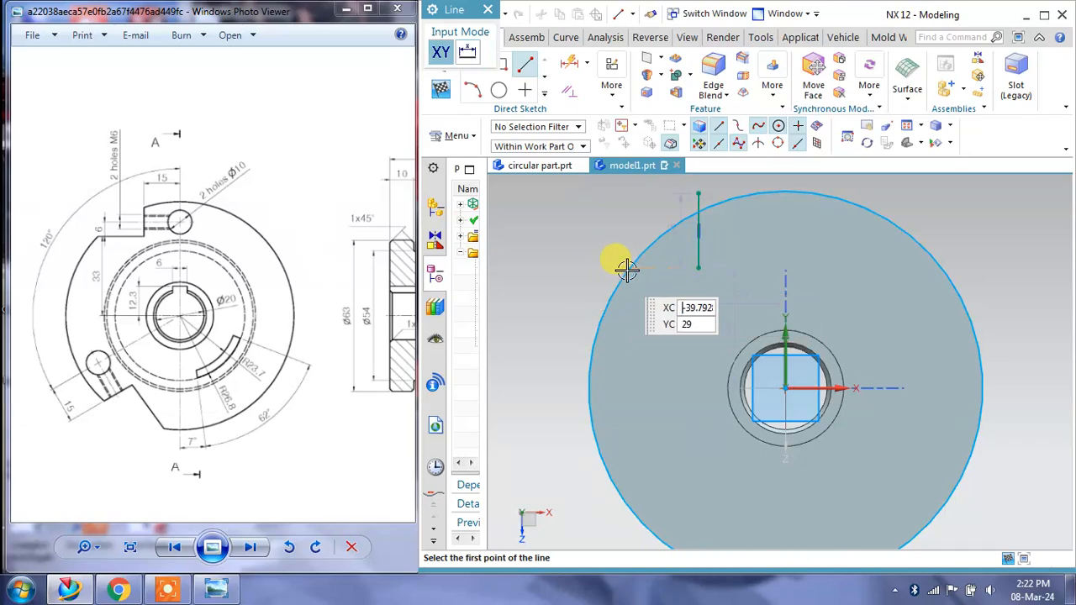
pyautogui.click(698, 269)
pyautogui.click(586, 269)
pyautogui.press('Escape')
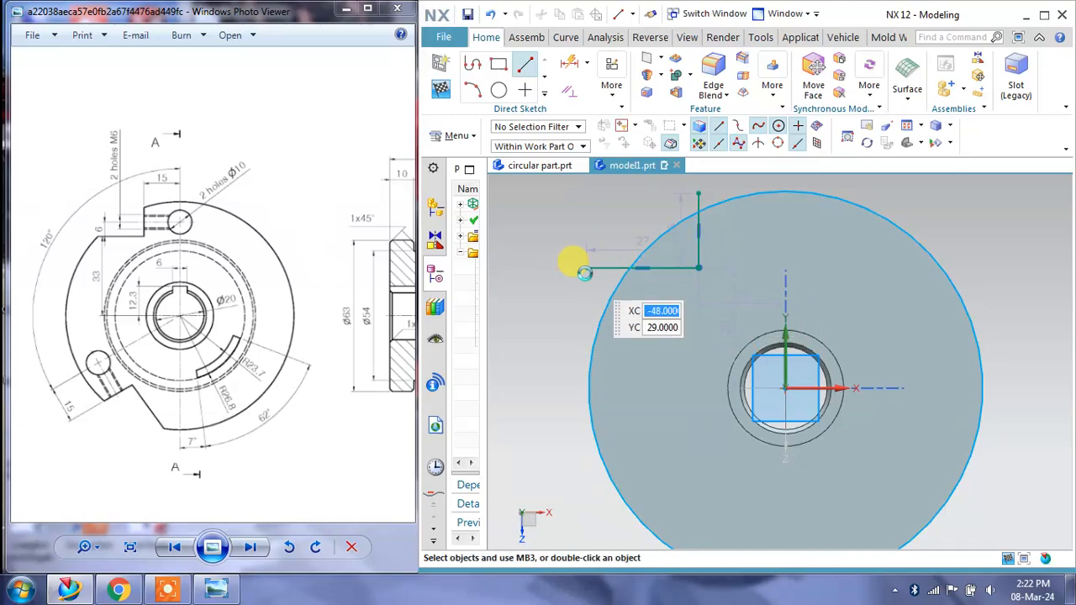
# Rearrange the notch line dimensions and set the horizontal line's distance from the sketch's horizontal axis to 33 mm
pyautogui.click(139, 278)
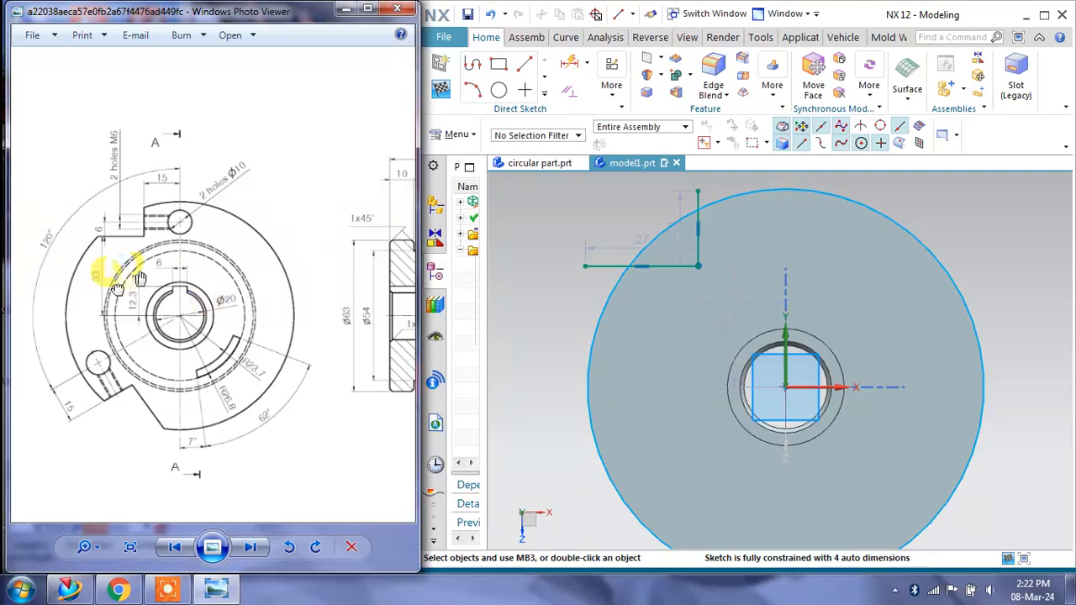
pyautogui.scroll(2, 100, 279)
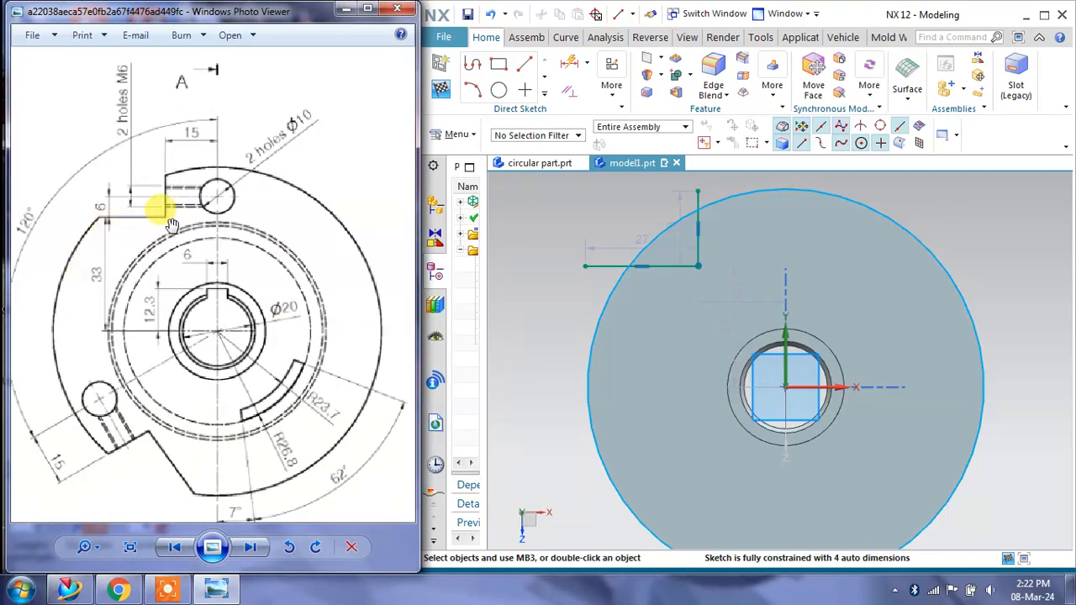
pyautogui.click(568, 63)
pyautogui.click(630, 314)
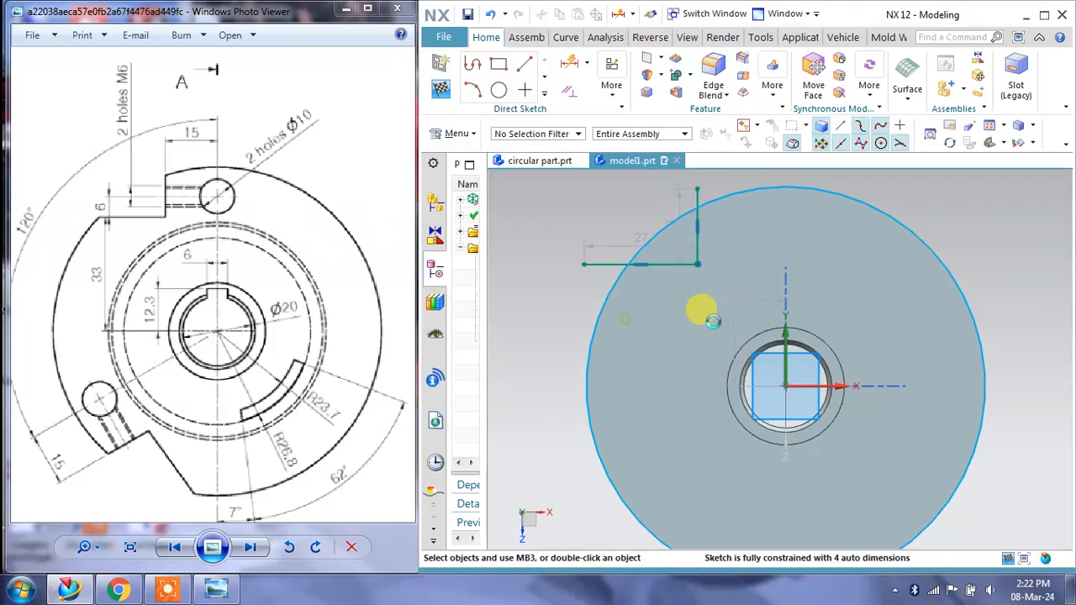
pyautogui.moveTo(742, 266); pyautogui.dragTo(746, 181)
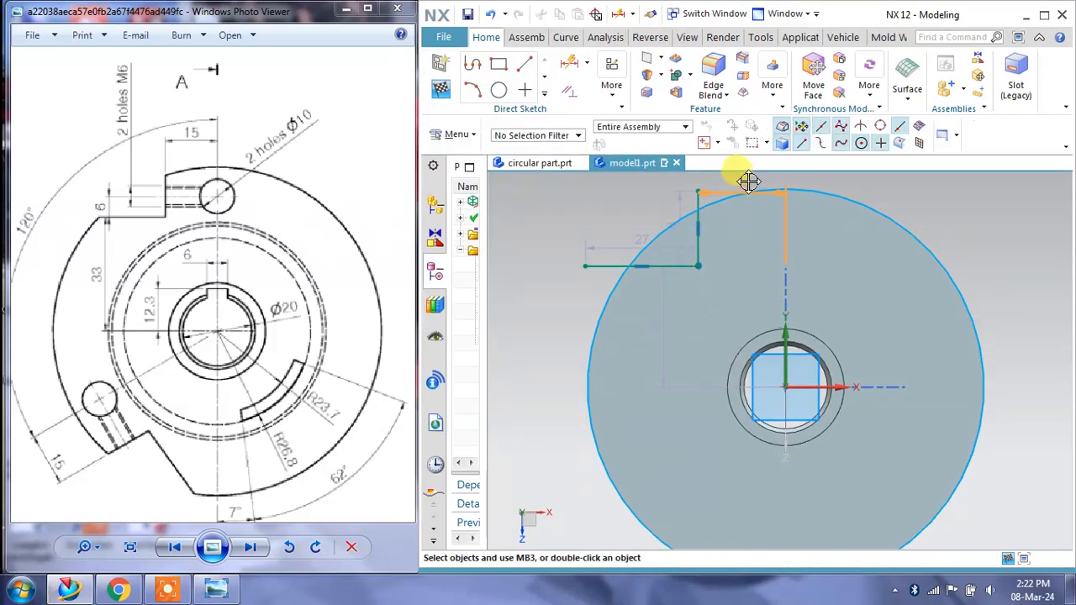
pyautogui.doubleClick(652, 322)
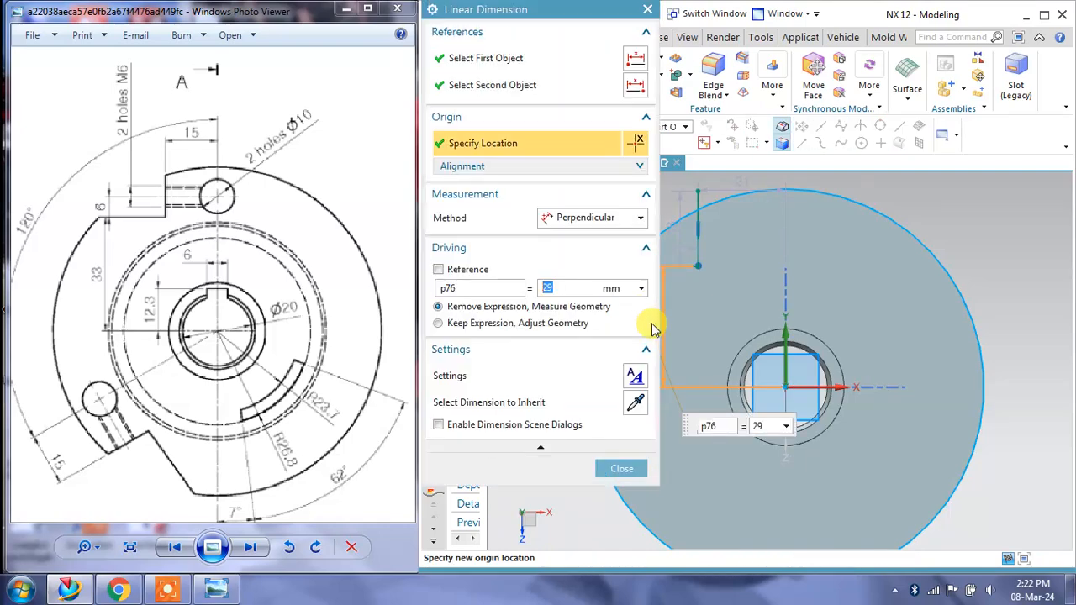
pyautogui.write('33')
pyautogui.press('Return')
pyautogui.click(632, 468)
# Set the vertical notch line's distance from the sketch's vertical axis to 15 mm
pyautogui.keyDown('shift'); pyautogui.moveTo(721, 278); pyautogui.dragTo(720, 301, button='middle'); pyautogui.keyUp('shift')
pyautogui.doubleClick(730, 215)
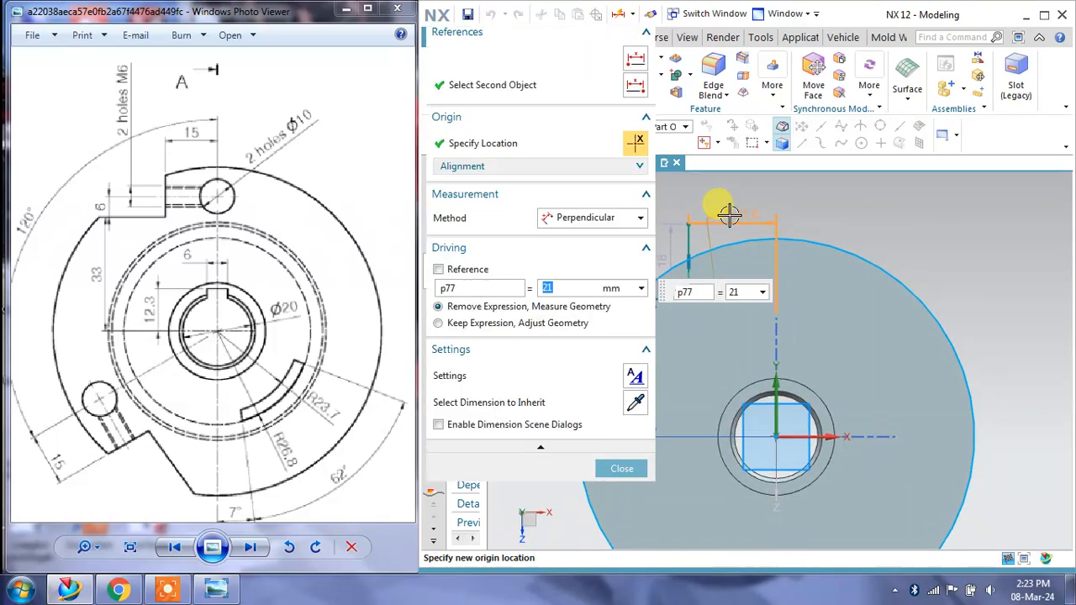
pyautogui.write('15')
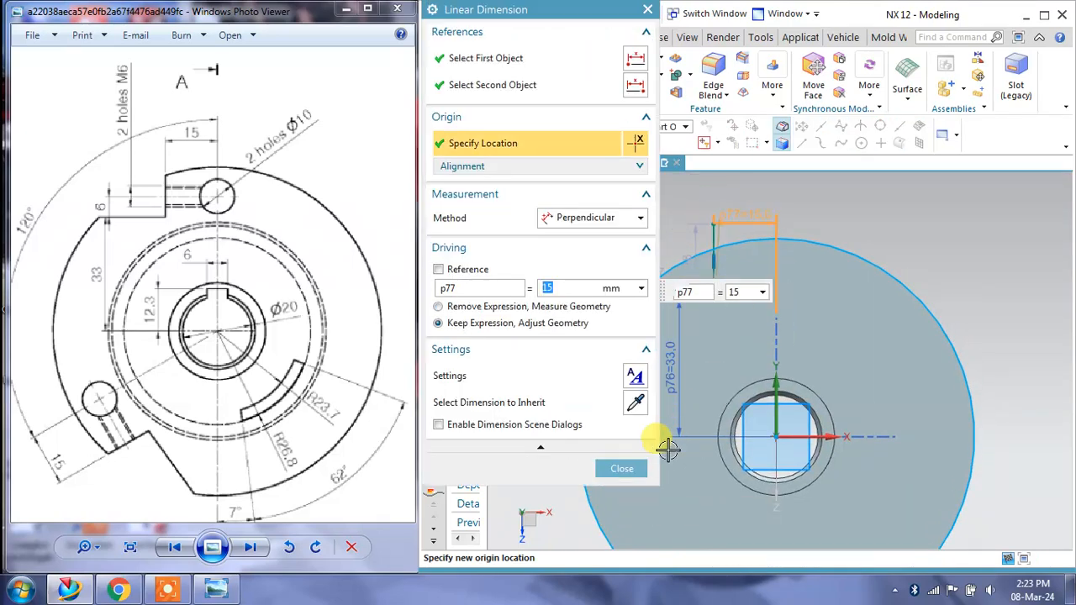
pyautogui.click(622, 468)
pyautogui.keyDown('shift'); pyautogui.moveTo(797, 344); pyautogui.dragTo(796, 326, button='middle'); pyautogui.keyUp('shift')
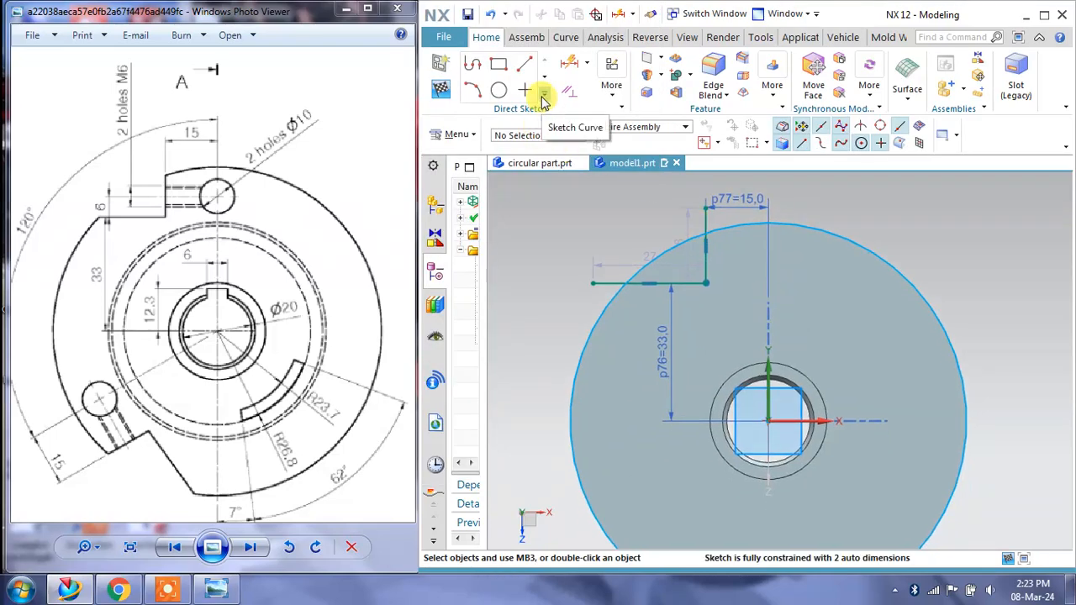
# Pattern the two notch lines circularly about the flange's center with a count of 2 and a pitch angle of 120+15°
pyautogui.scroll(-2, 864, 291)
pyautogui.scroll(1, 968, 451)
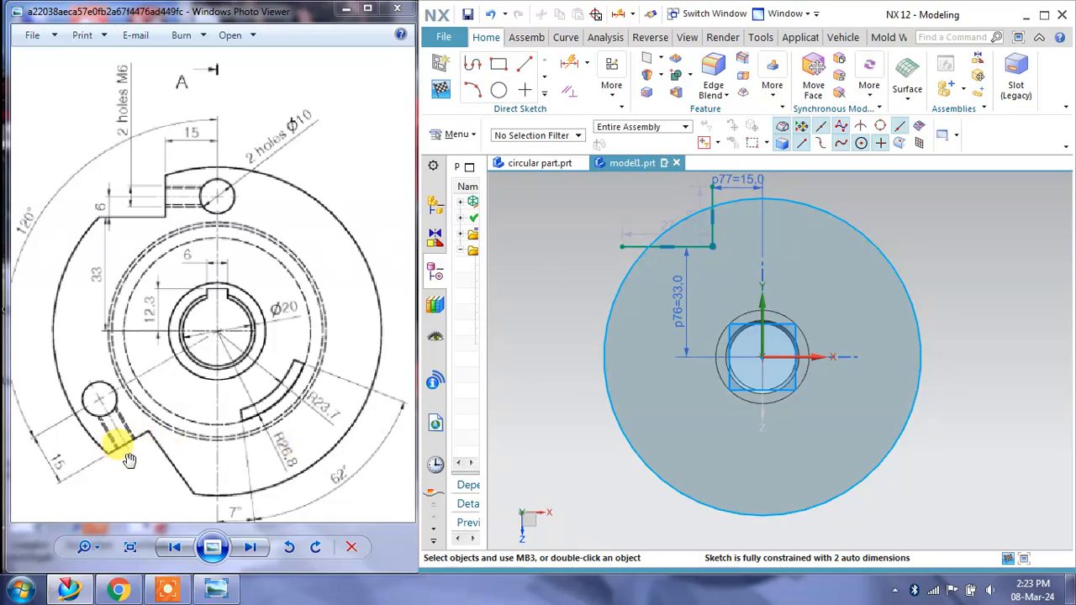
pyautogui.moveTo(108, 400); pyautogui.dragTo(165, 395)
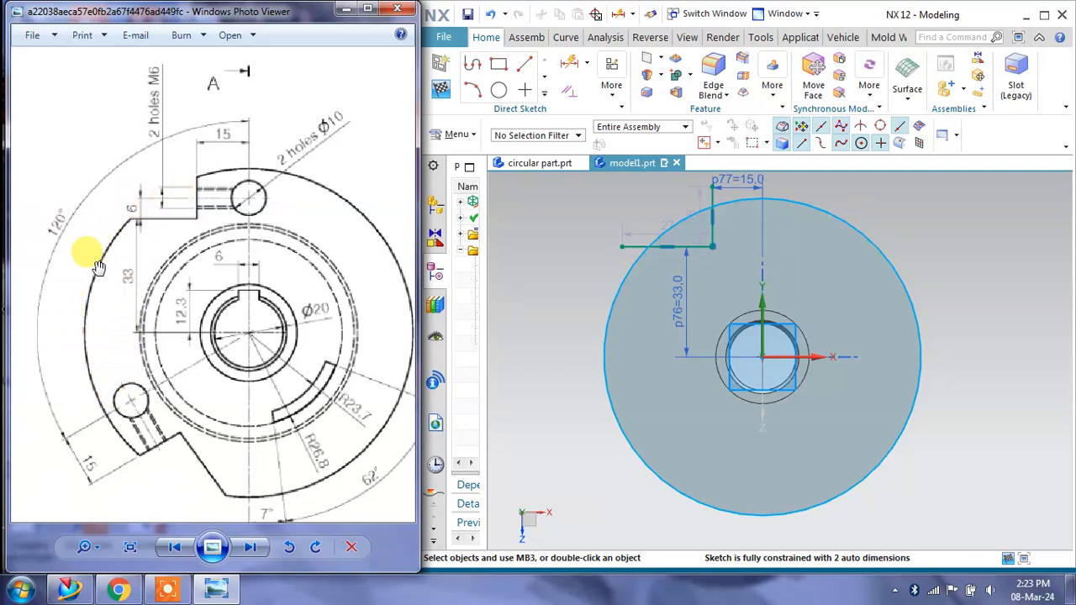
pyautogui.click(544, 94)
pyautogui.click(605, 195)
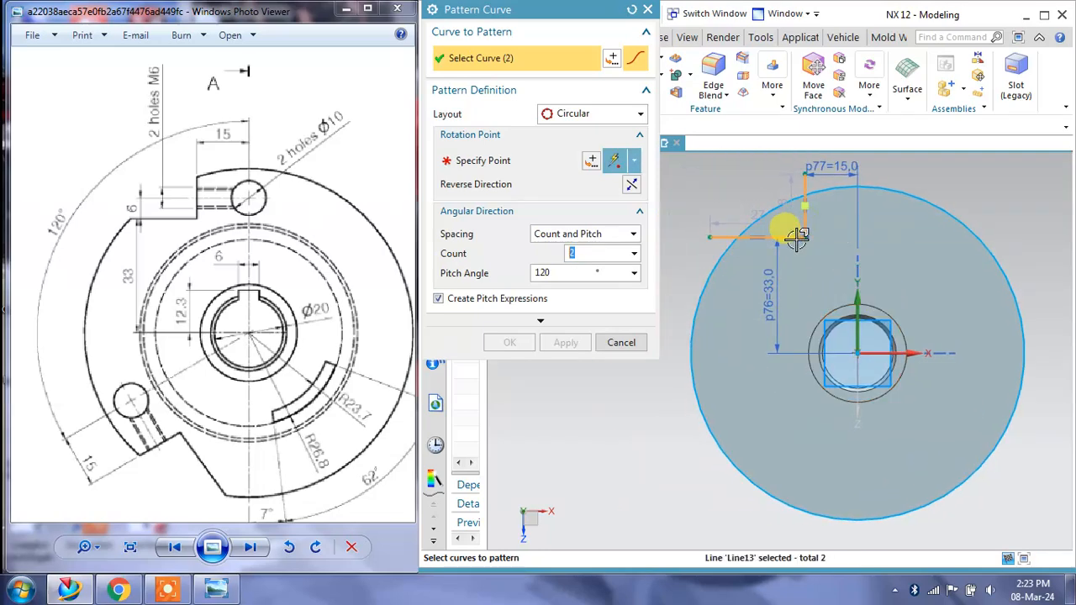
pyautogui.click(499, 160)
pyautogui.click(852, 364)
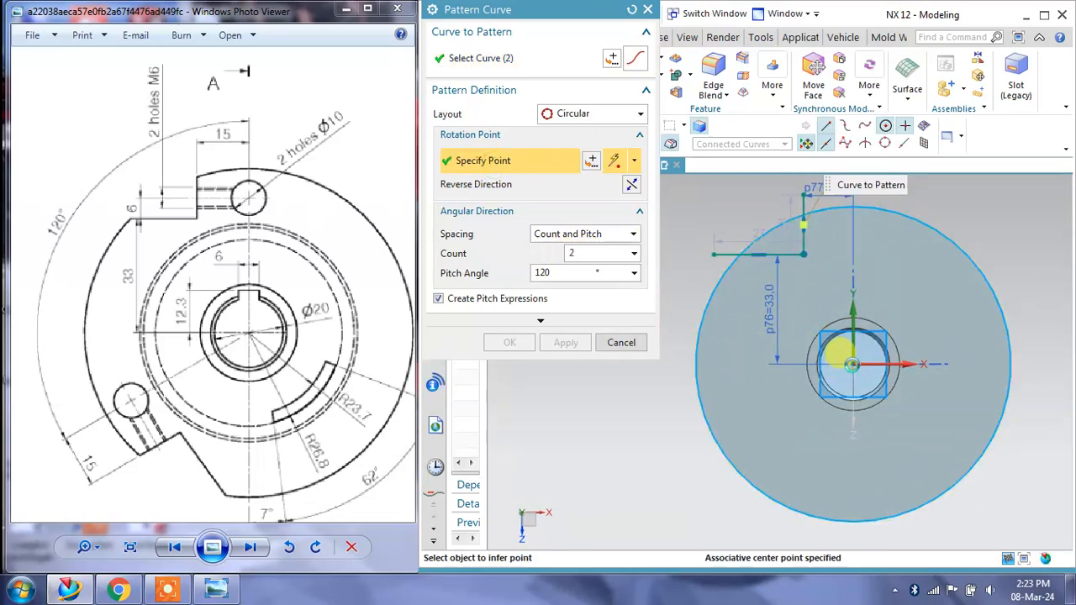
pyautogui.click(555, 276)
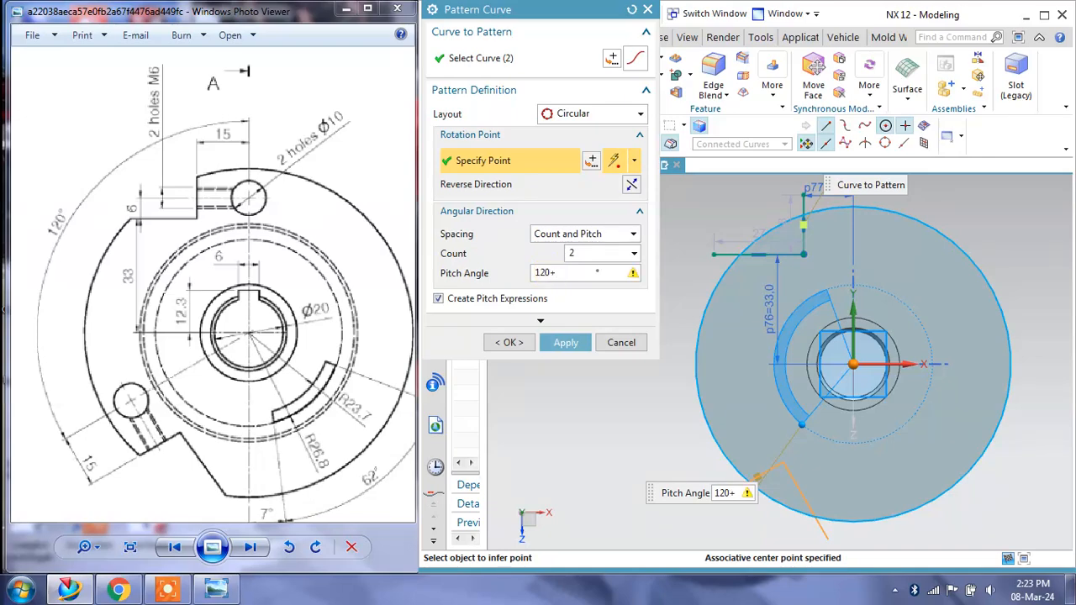
pyautogui.click(548, 274)
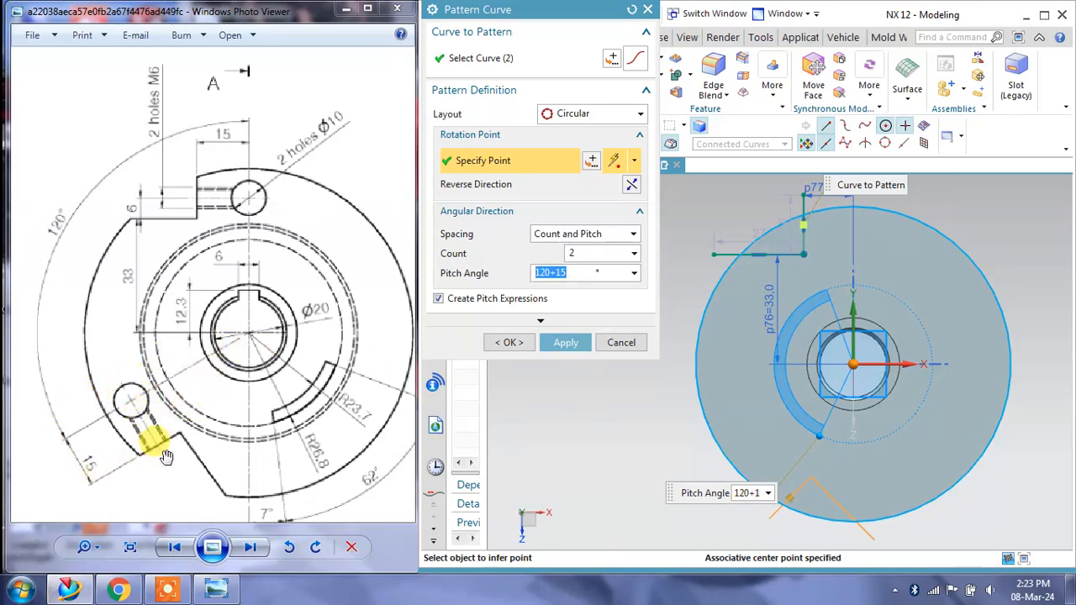
pyautogui.click(559, 346)
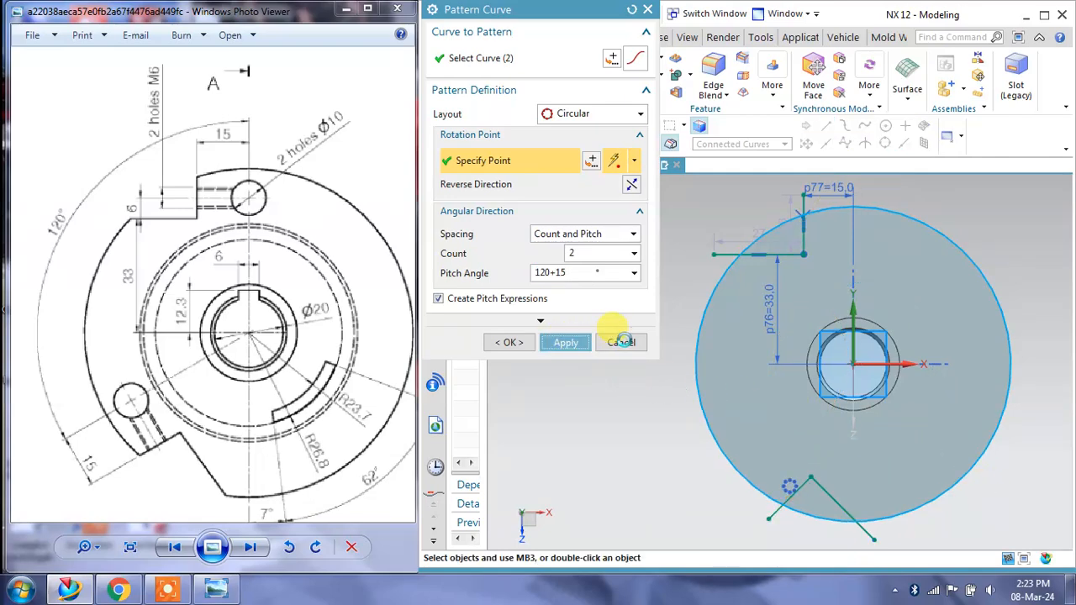
pyautogui.click(622, 341)
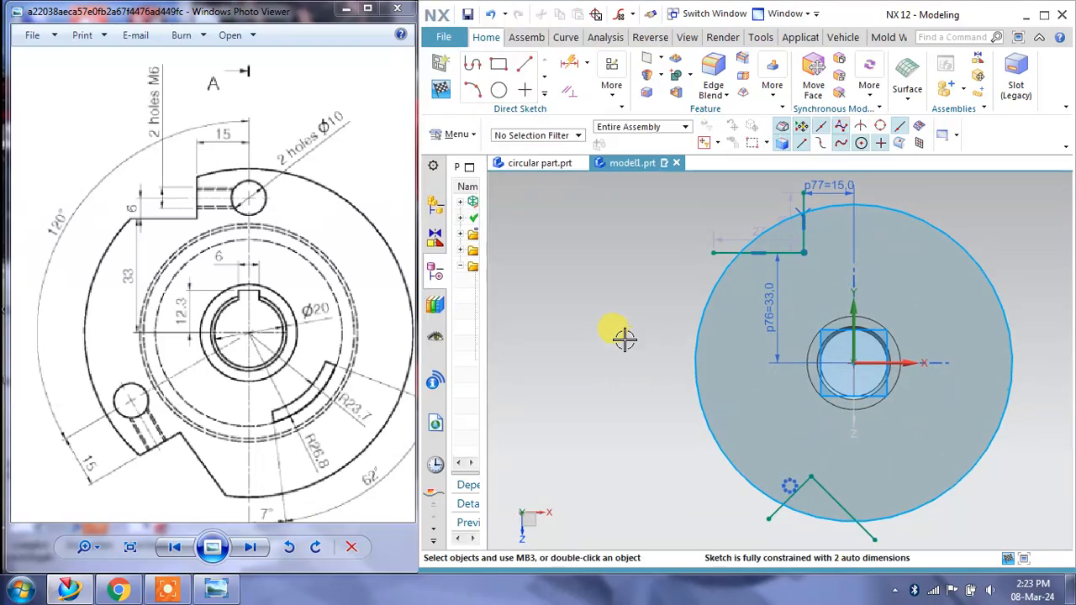
# Trim the line ends outside the circle and the circle's arcs between the notches, leaving two closed notch profiles
pyautogui.click(543, 98)
pyautogui.click(525, 124)
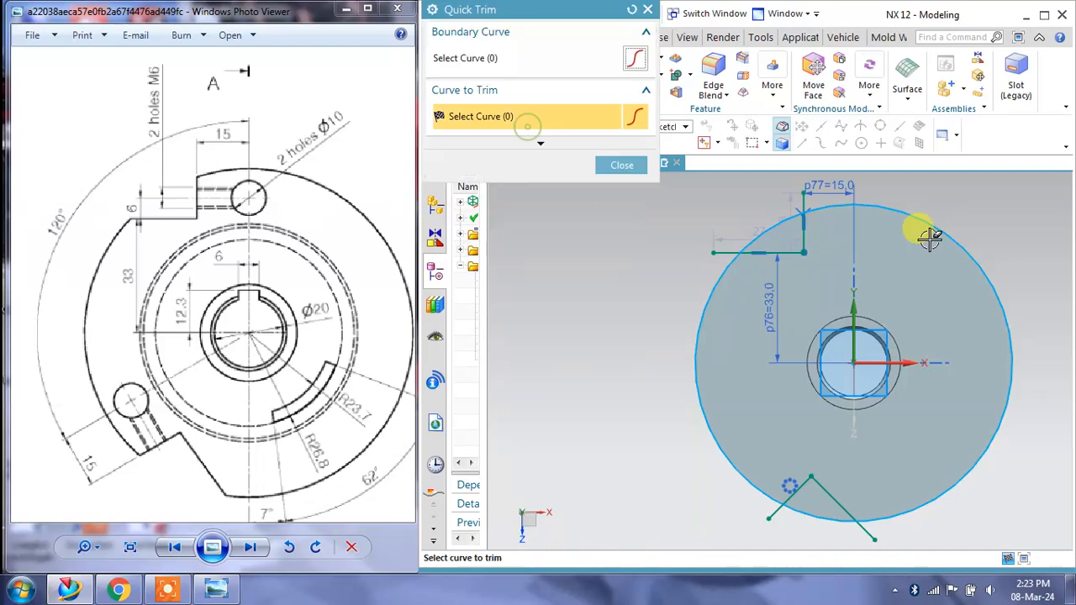
pyautogui.click(804, 199)
pyautogui.click(717, 252)
pyautogui.click(692, 337)
pyautogui.click(938, 230)
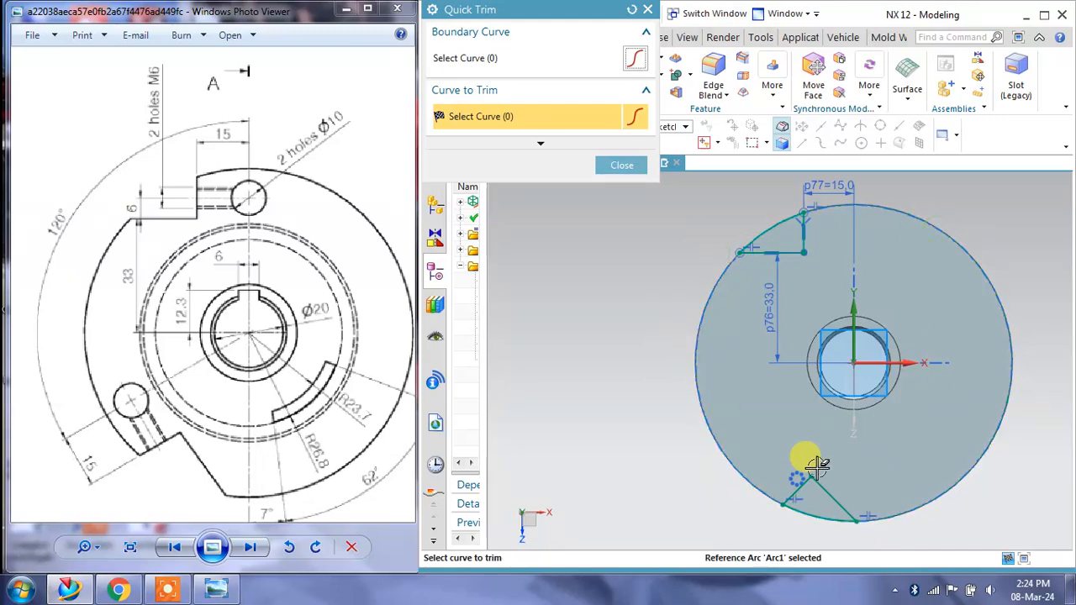
pyautogui.click(622, 165)
# Finish the notch sketch and start an Extrude
pyautogui.click(441, 92)
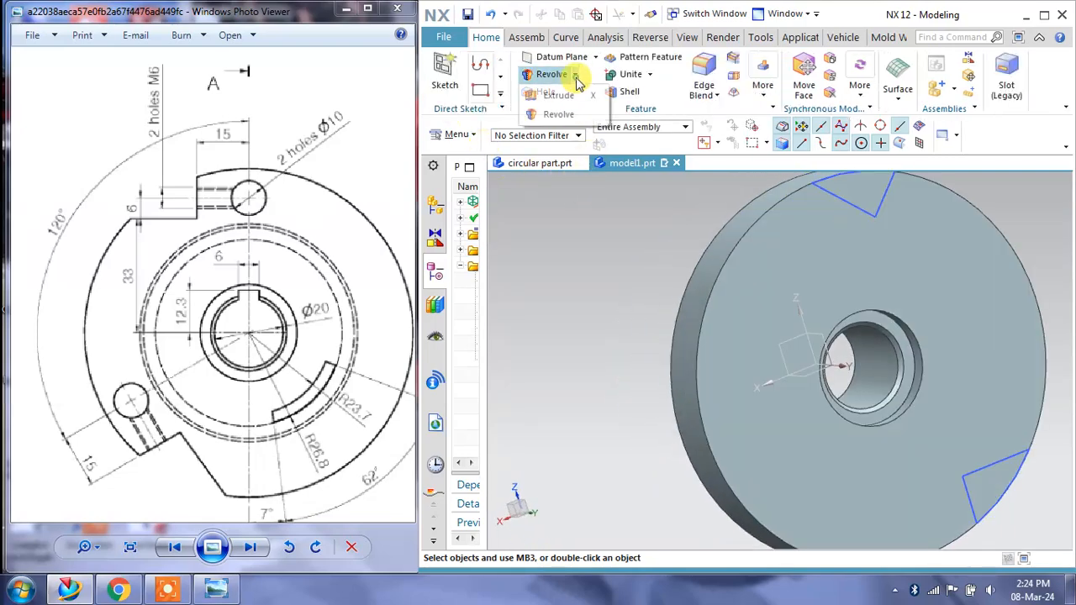
pyautogui.click(573, 94)
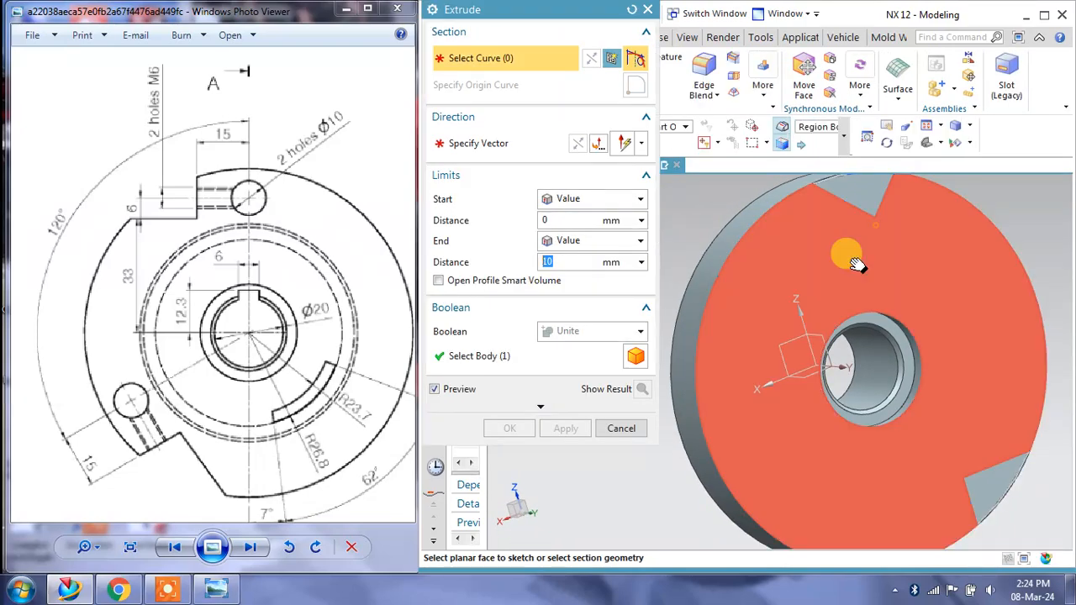
pyautogui.keyDown('shift'); pyautogui.moveTo(848, 256); pyautogui.dragTo(827, 290, button='middle'); pyautogui.keyUp('shift')
pyautogui.click(819, 255)
pyautogui.scroll(-2, 822, 257)
pyautogui.scroll(-1, 832, 265)
pyautogui.scroll(2, 880, 490)
pyautogui.click(900, 368)
pyautogui.moveTo(586, 15); pyautogui.dragTo(330, 54)
pyautogui.click(503, 126)
pyautogui.click(685, 151)
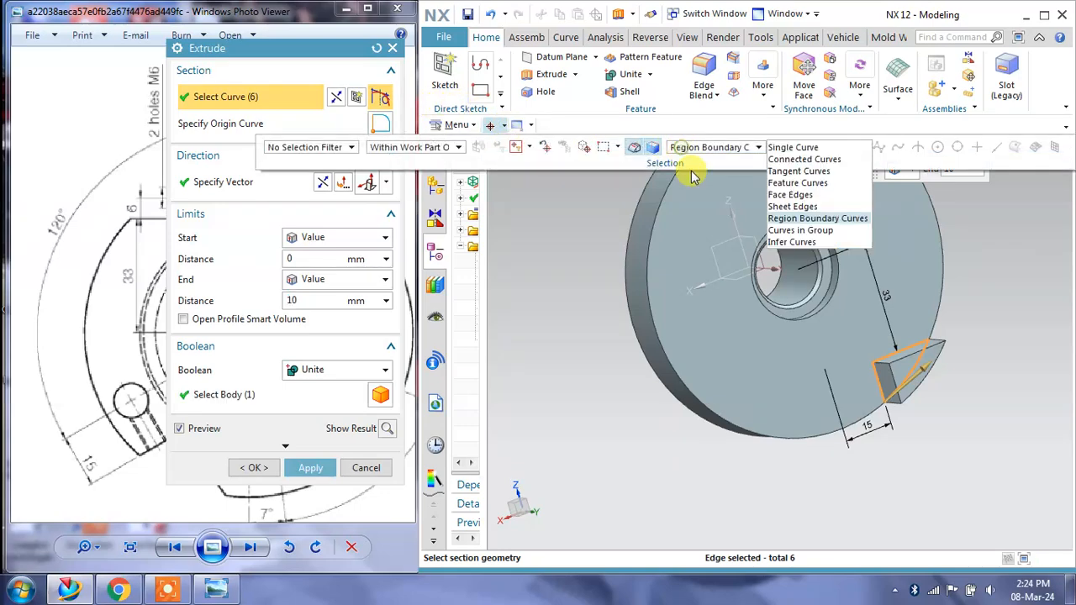
pyautogui.click(1060, 300)
pyautogui.press('Escape')
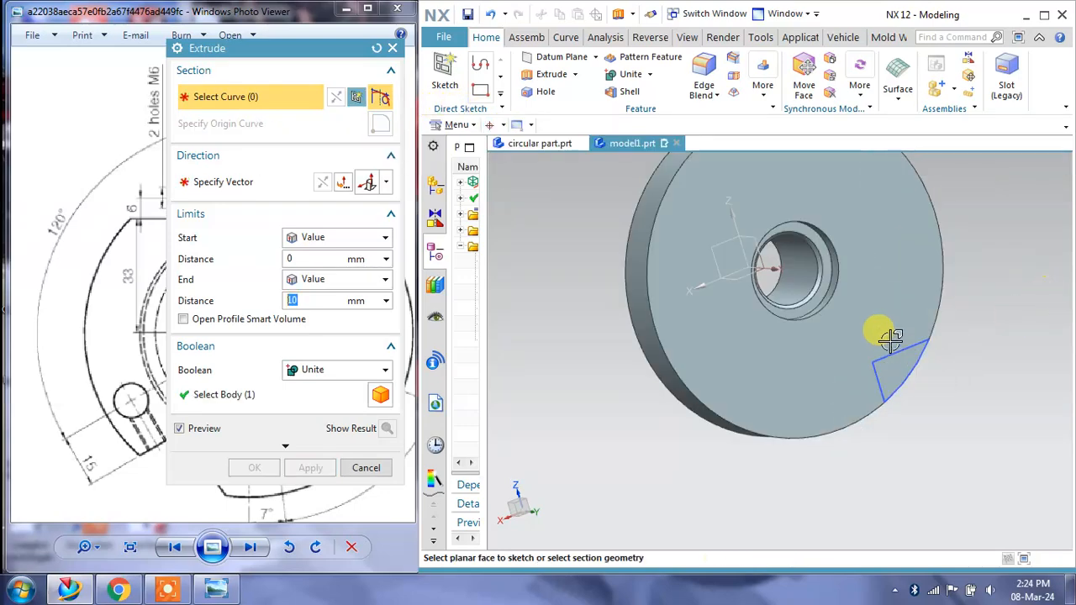
# Extrude both notch profiles 21 mm in the reversed direction and subtract them from the flange body
pyautogui.click(905, 372)
pyautogui.keyDown('shift'); pyautogui.moveTo(964, 367); pyautogui.dragTo(964, 461, button='middle'); pyautogui.keyUp('shift')
pyautogui.click(784, 212)
pyautogui.moveTo(785, 211); pyautogui.dragTo(891, 357, button='middle')
pyautogui.moveTo(891, 356); pyautogui.dragTo(907, 351)
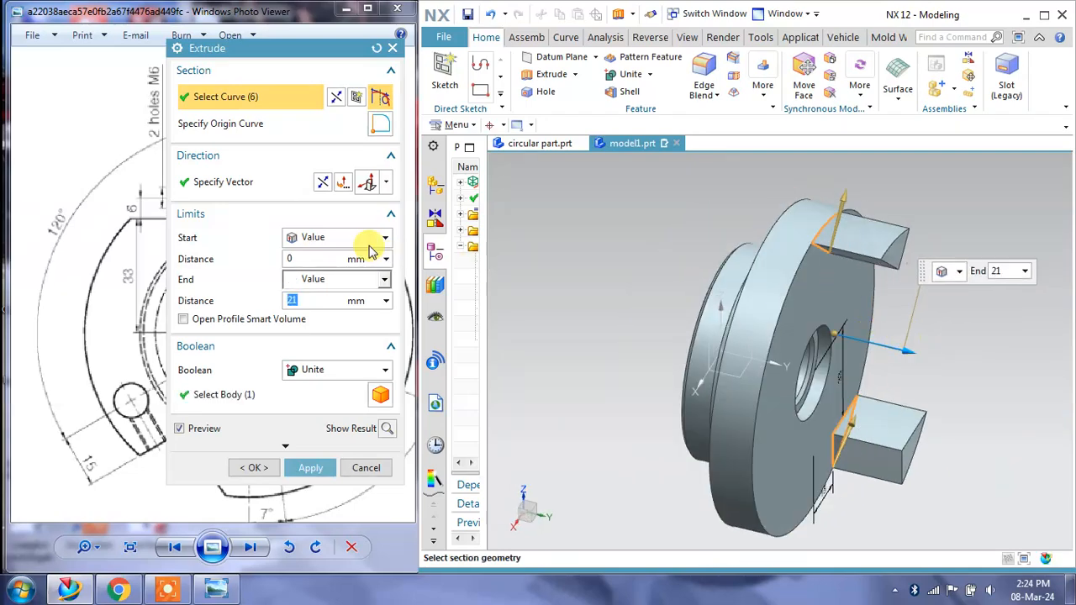
pyautogui.click(325, 183)
pyautogui.click(333, 374)
pyautogui.click(313, 411)
pyautogui.click(311, 468)
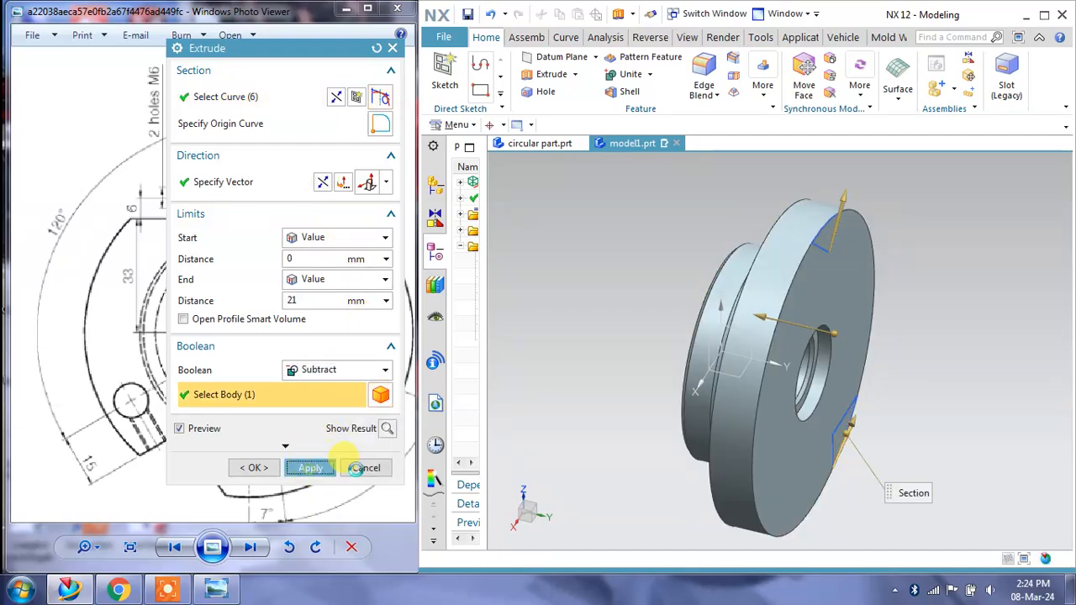
pyautogui.click(357, 468)
pyautogui.moveTo(852, 348); pyautogui.dragTo(672, 348, button='middle')
# Close the reference drawing, reopen a22038aeca57e0fb2a67f4476ad449fc from the Downloads folder, and examine its front view
pyautogui.click(398, 12)
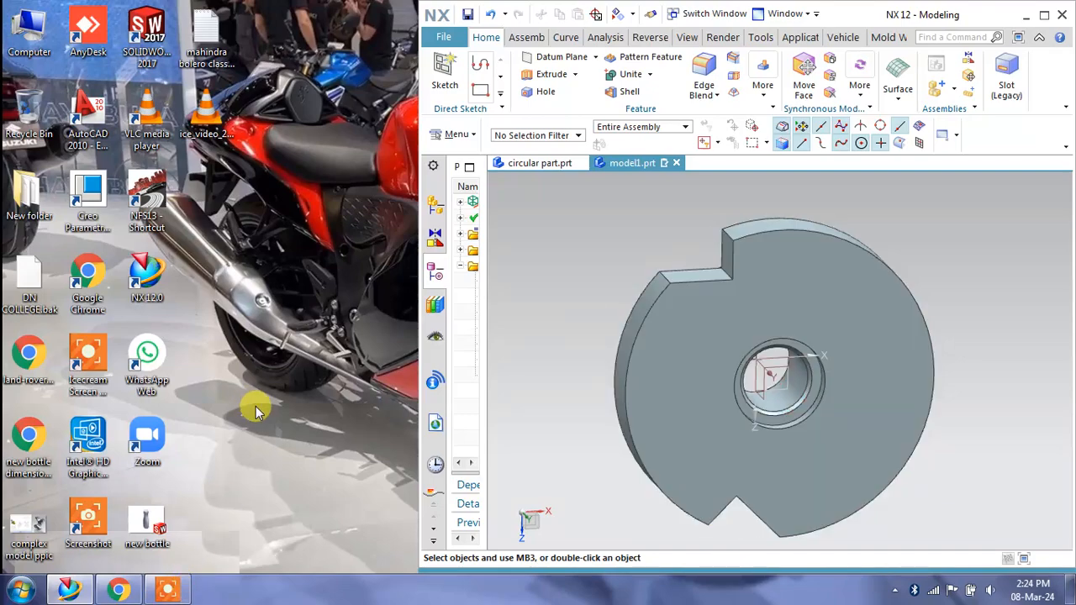
pyautogui.doubleClick(34, 34)
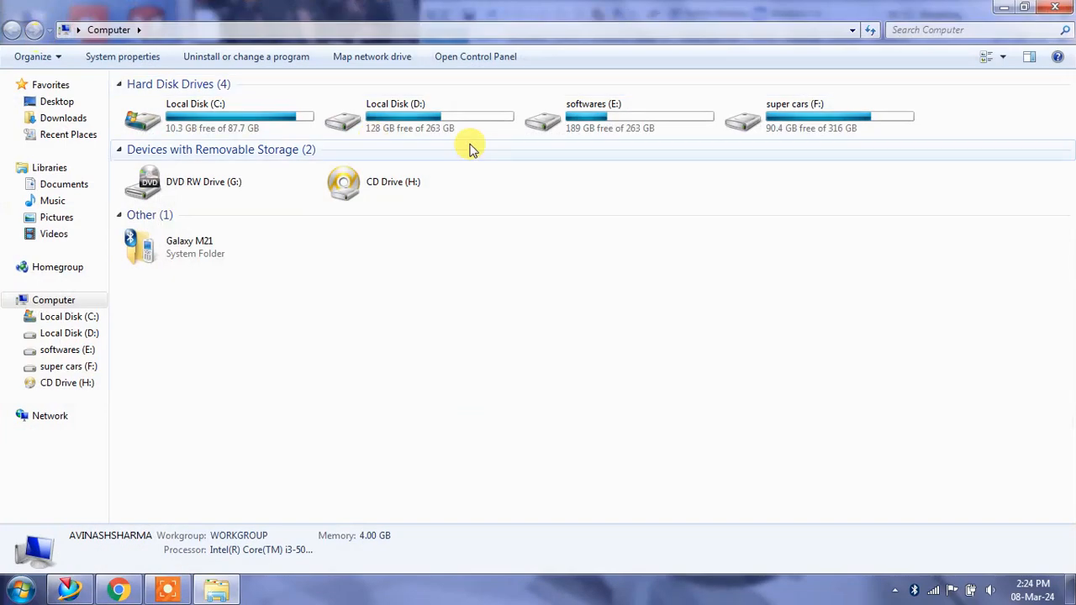
pyautogui.click(75, 133)
pyautogui.click(85, 124)
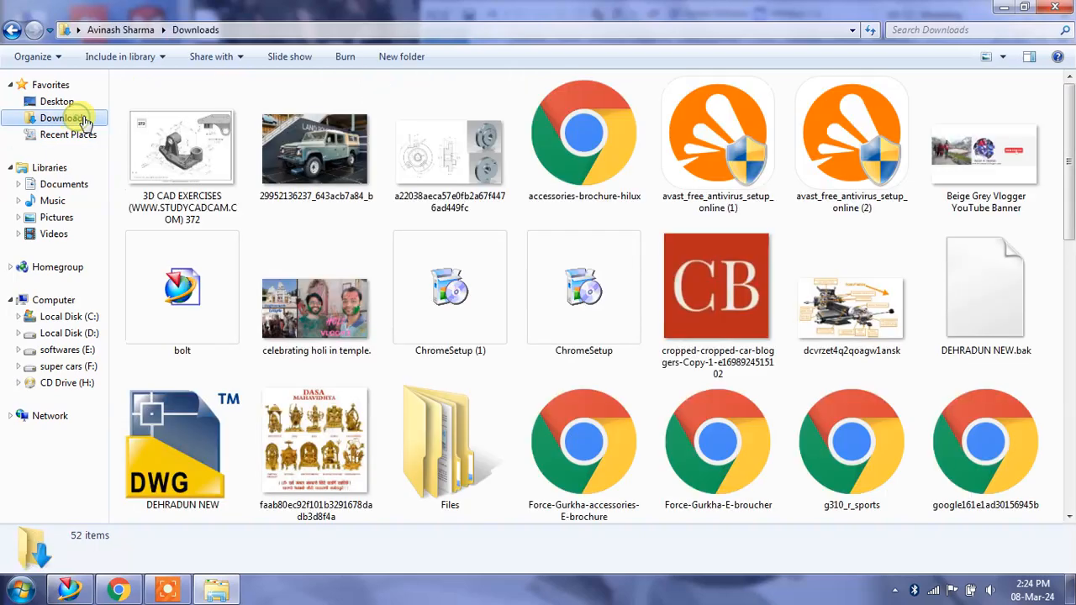
pyautogui.doubleClick(488, 151)
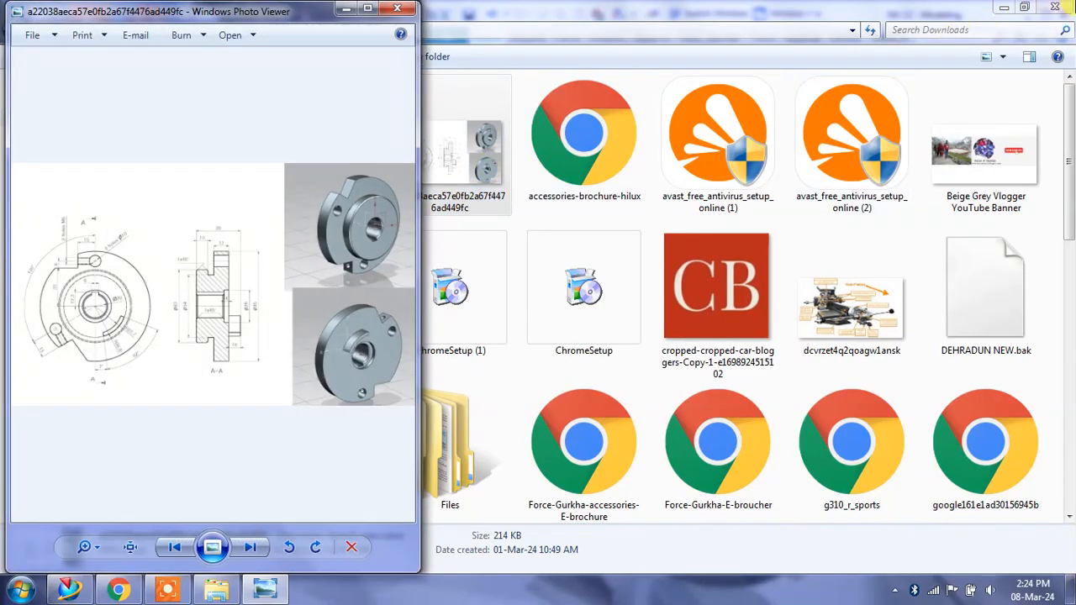
pyautogui.click(1054, 6)
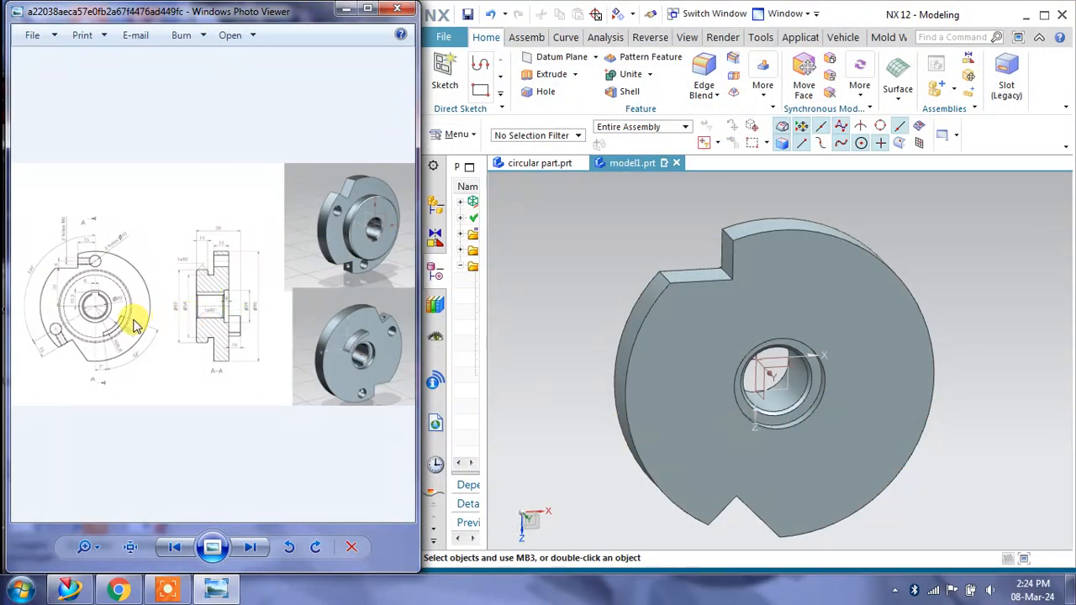
pyautogui.scroll(4, 139, 319)
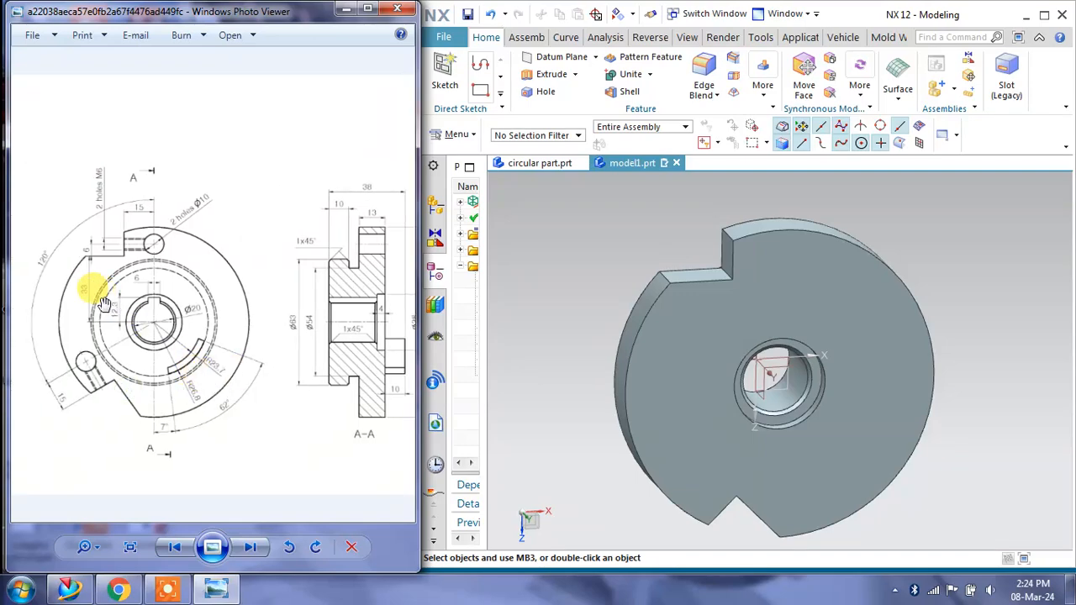
pyautogui.scroll(2, 124, 302)
# Create a new sketch on the notched flange's flat front face
pyautogui.moveTo(691, 295)
pyautogui.mouseDown(button='middle')
pyautogui.moveTo(720, 283)
pyautogui.moveTo(721, 294)
pyautogui.mouseUp(button='middle')
pyautogui.click(444, 71)
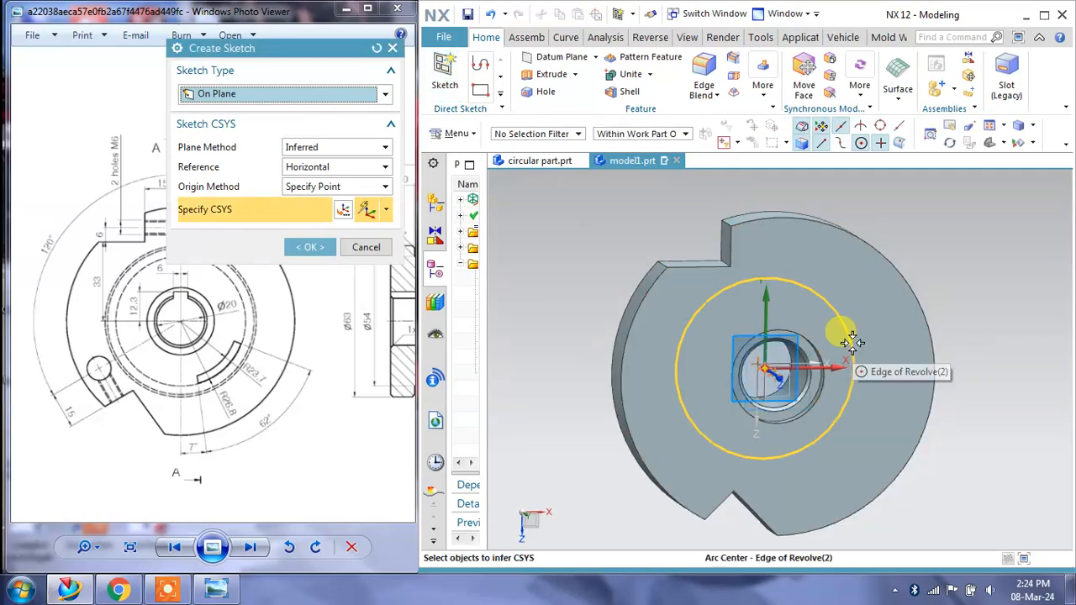
pyautogui.moveTo(852, 347); pyautogui.dragTo(890, 469, button='middle')
pyautogui.click(814, 444)
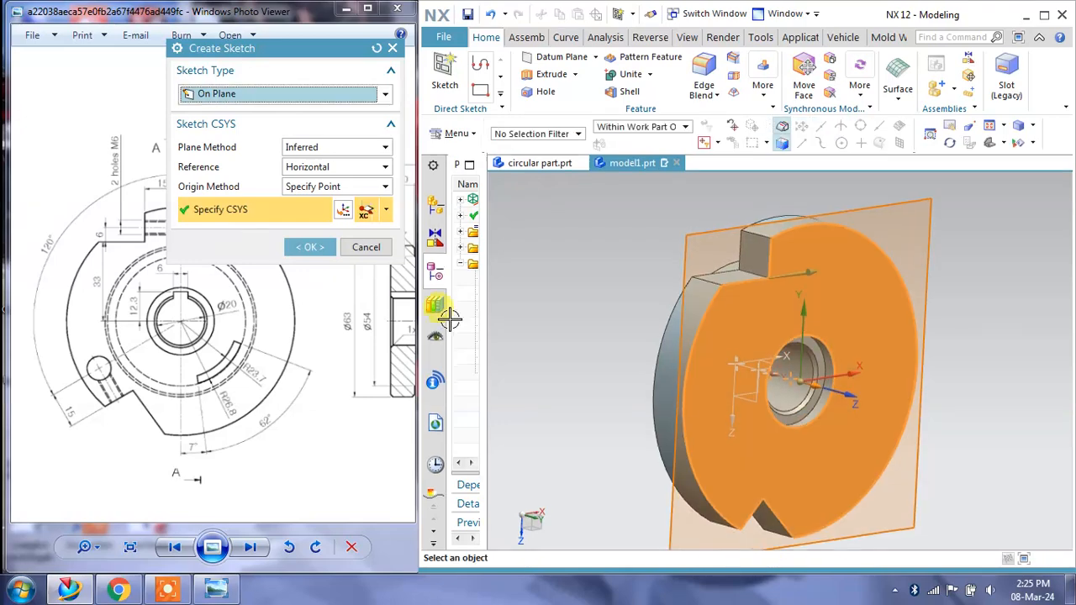
pyautogui.click(310, 247)
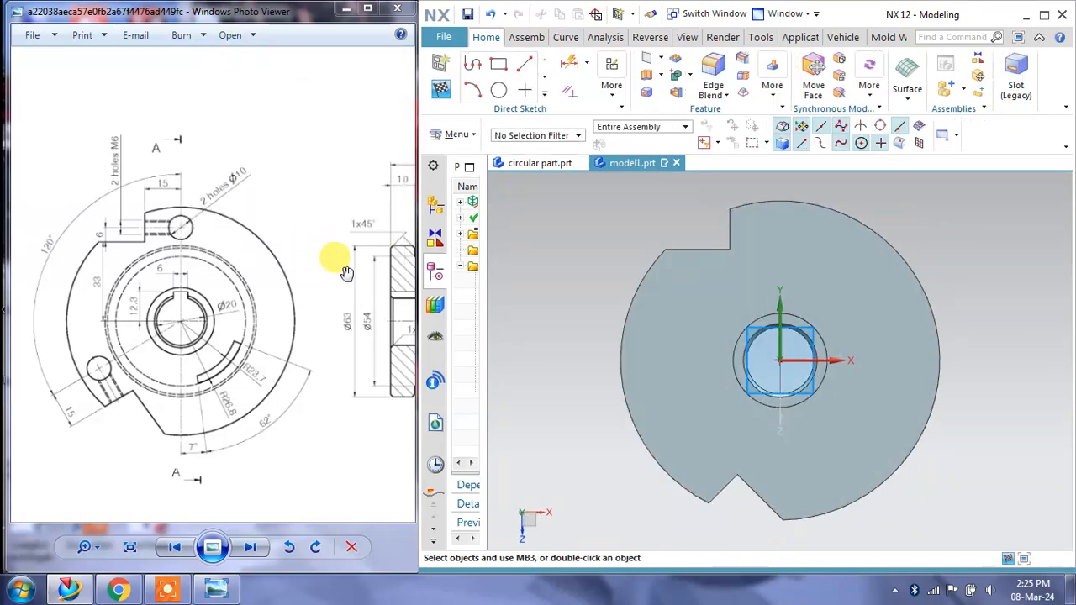
# Sketch a 10 mm diameter circle above the bore, between the notch and the flange's upper rim
pyautogui.click(498, 90)
pyautogui.scroll(3, 785, 230)
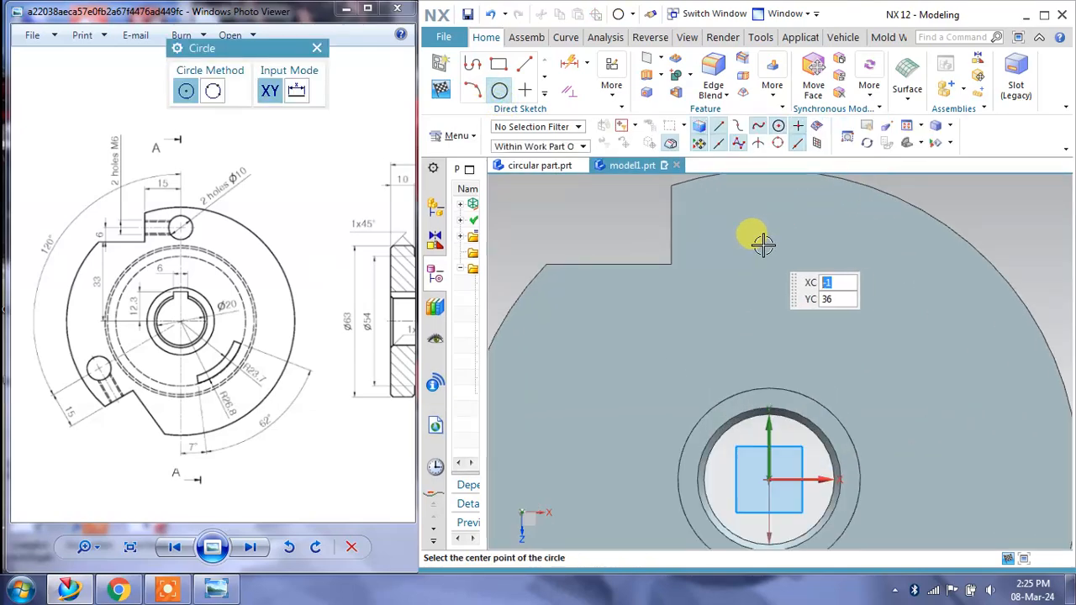
pyautogui.click(770, 243)
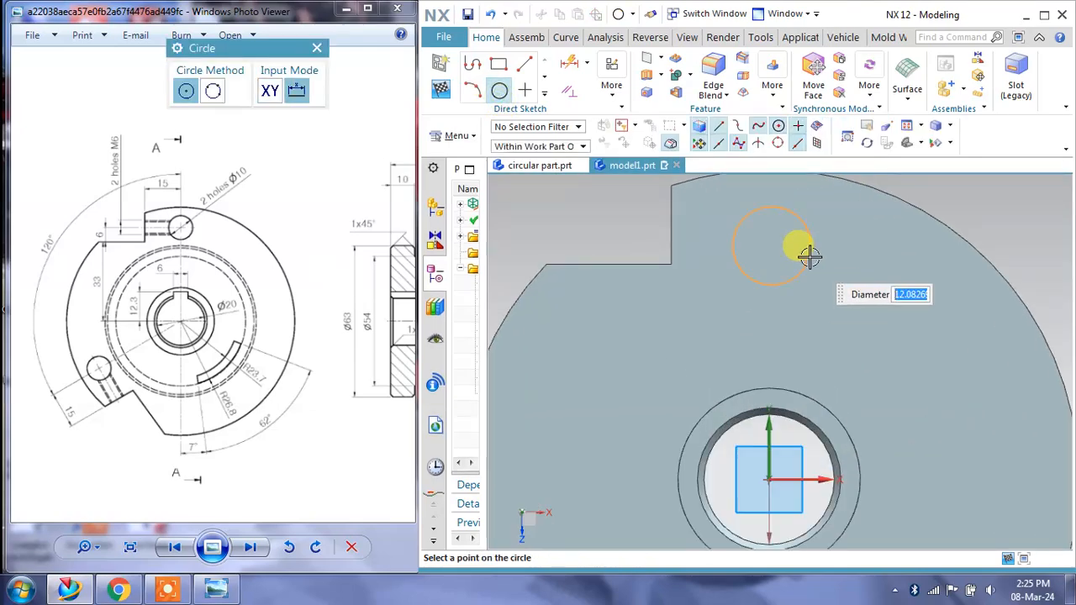
pyautogui.write('10')
pyautogui.press('Return')
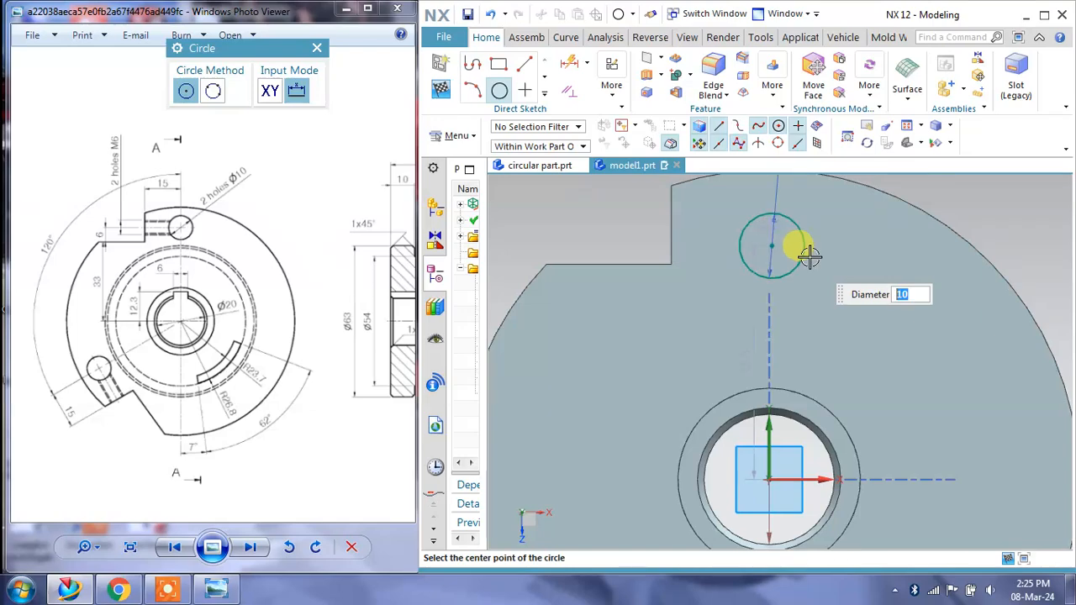
pyautogui.press('Escape')
# Constrain the circle's center to align vertically with the bore's center
pyautogui.click(569, 94)
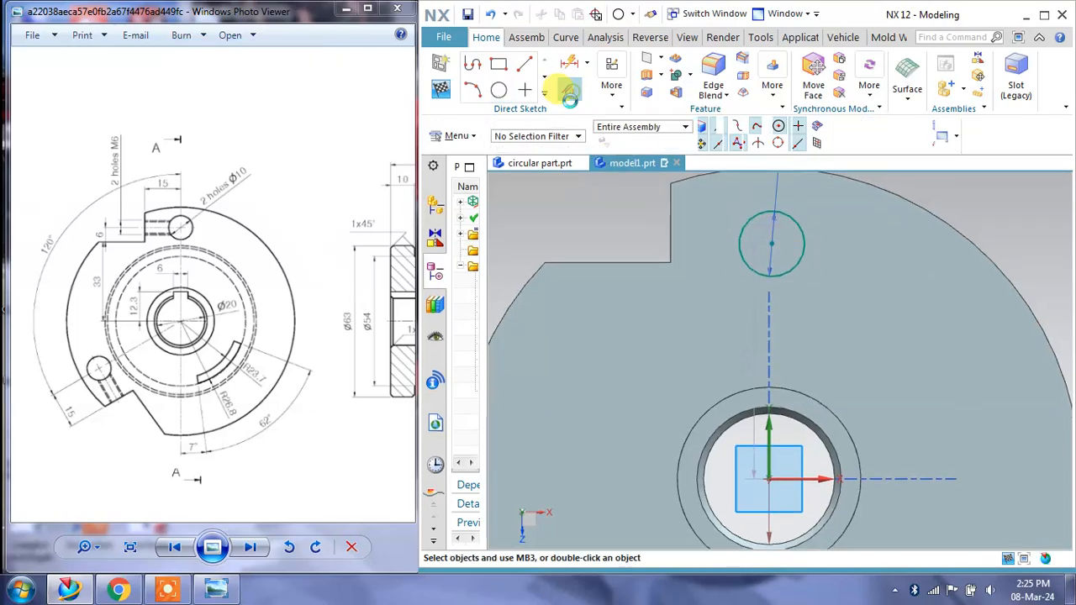
pyautogui.click(221, 128)
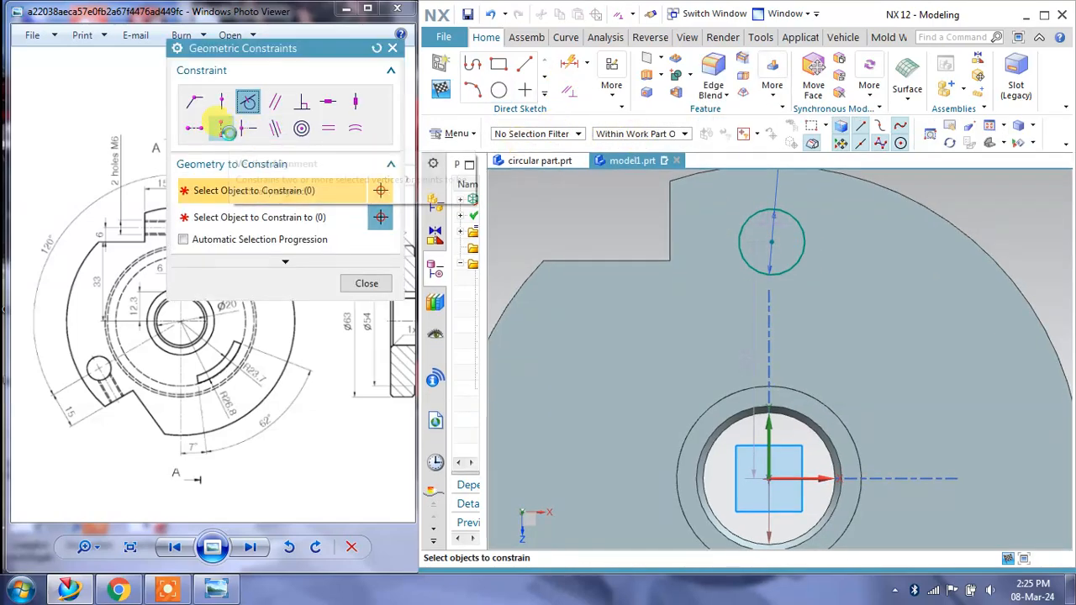
pyautogui.click(771, 243)
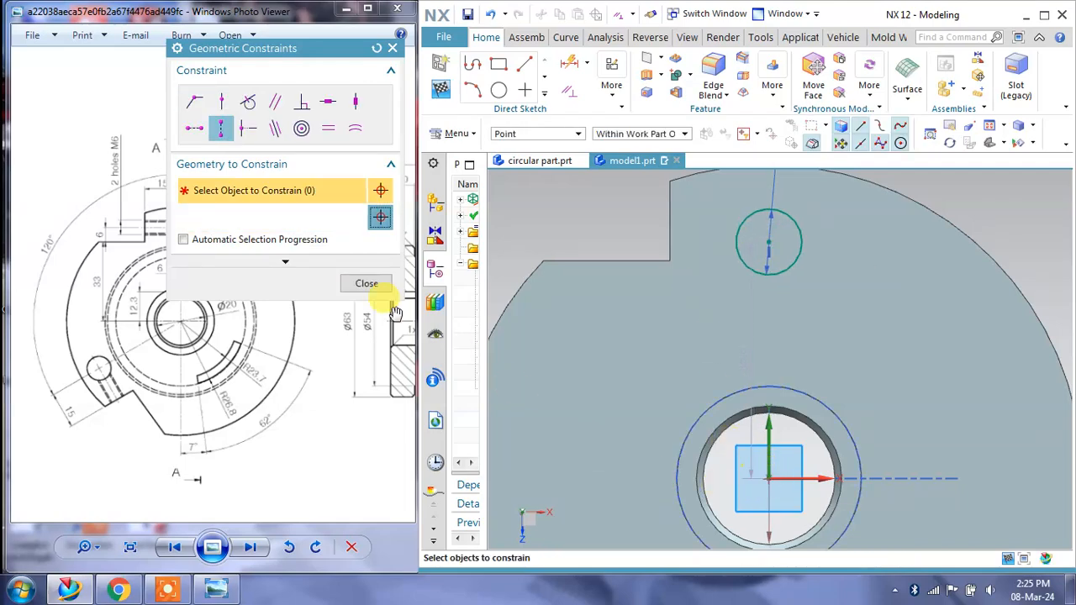
pyautogui.click(367, 283)
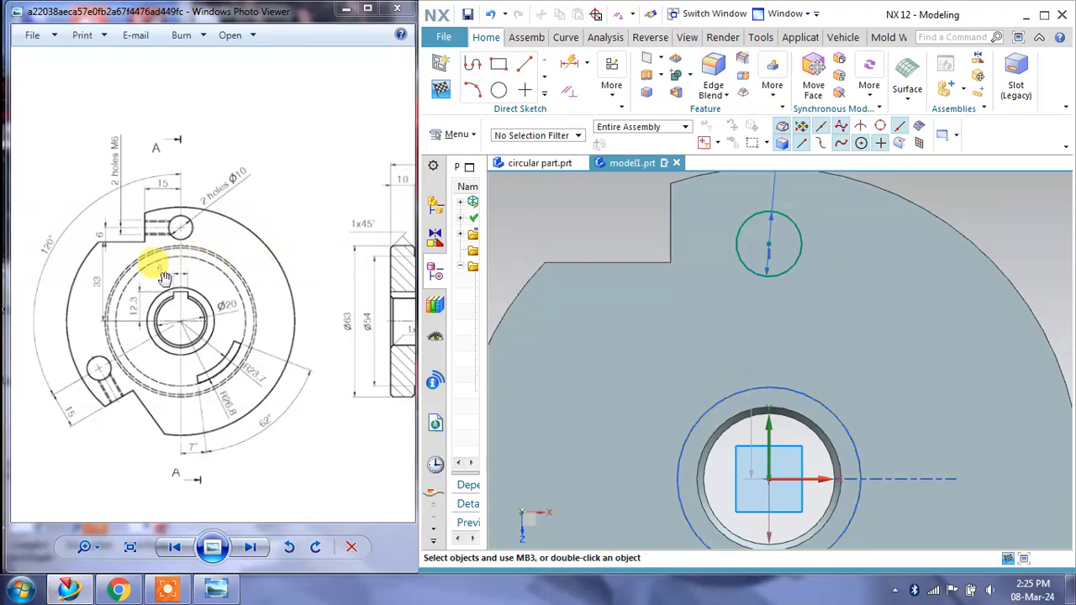
# Set the circle center's vertical distance from the sketch origin to 38 mm
pyautogui.scroll(1, 165, 278)
pyautogui.scroll(2, 165, 278)
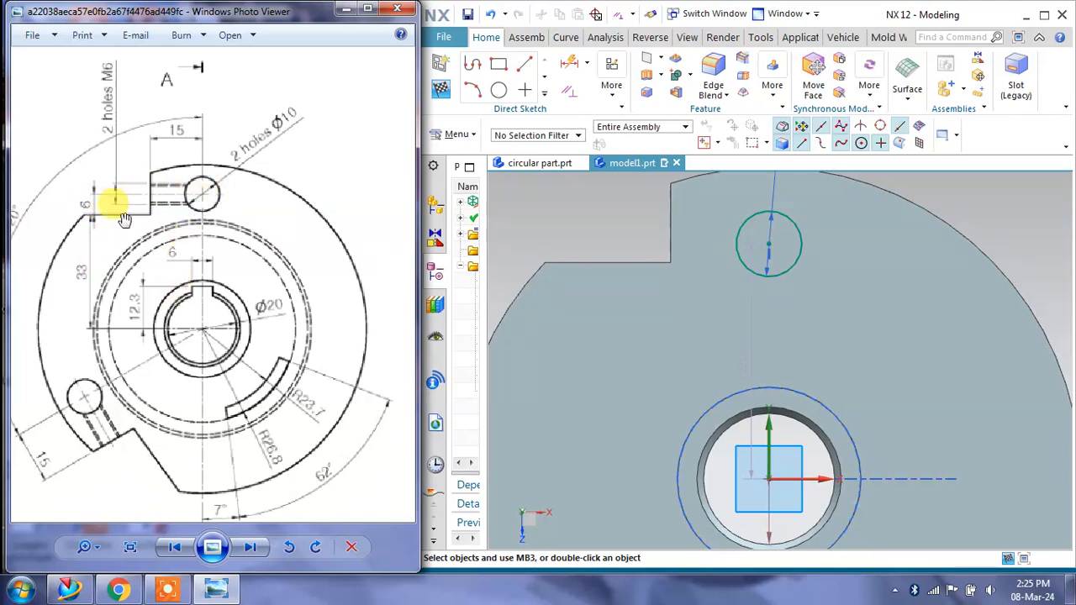
pyautogui.click(572, 294)
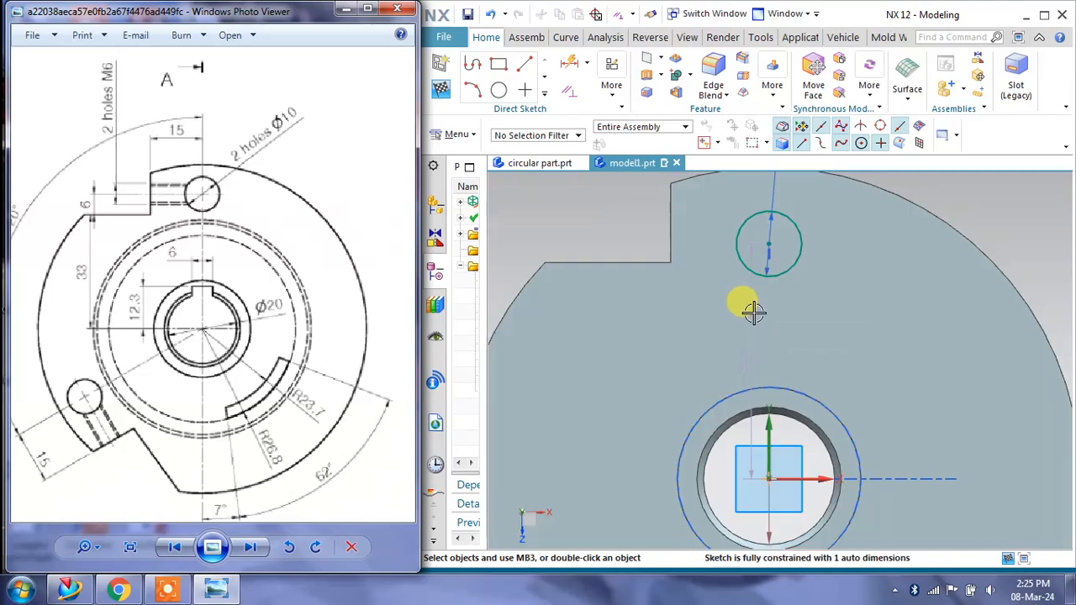
pyautogui.doubleClick(744, 364)
pyautogui.write('38')
pyautogui.press('Return')
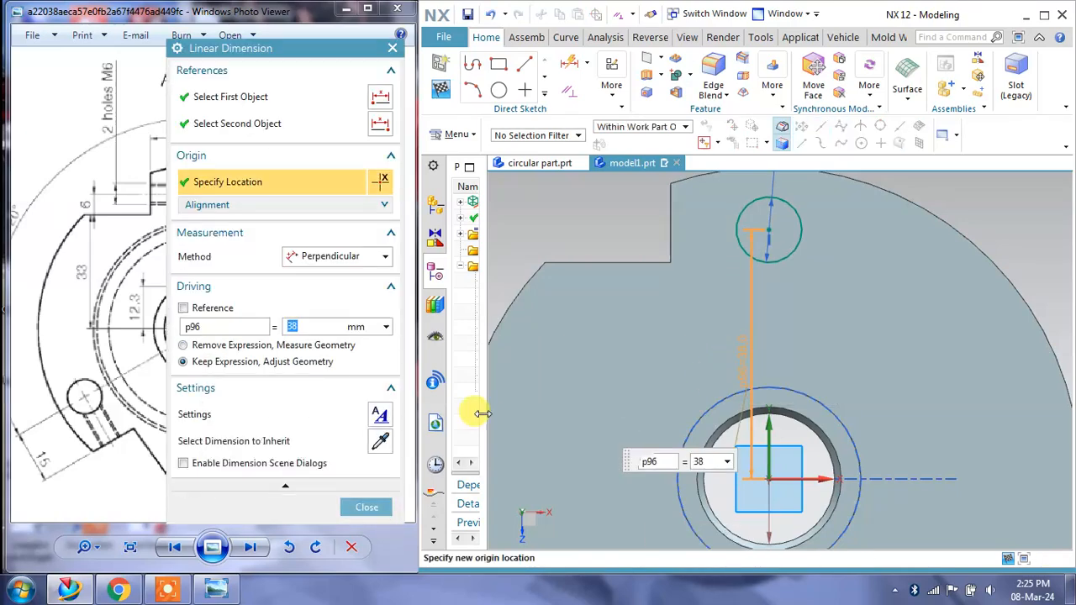
pyautogui.click(366, 507)
# Try a circular pattern of the hole circle about the bore's center with a count of 2 and a pitch angle of 135°
pyautogui.scroll(-4, 764, 307)
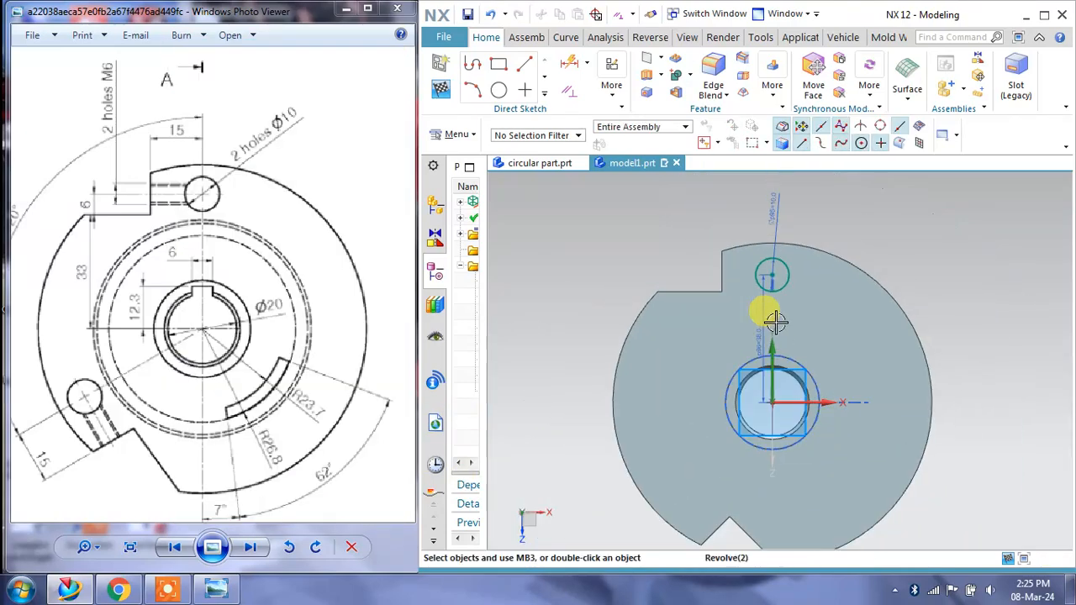
pyautogui.click(544, 94)
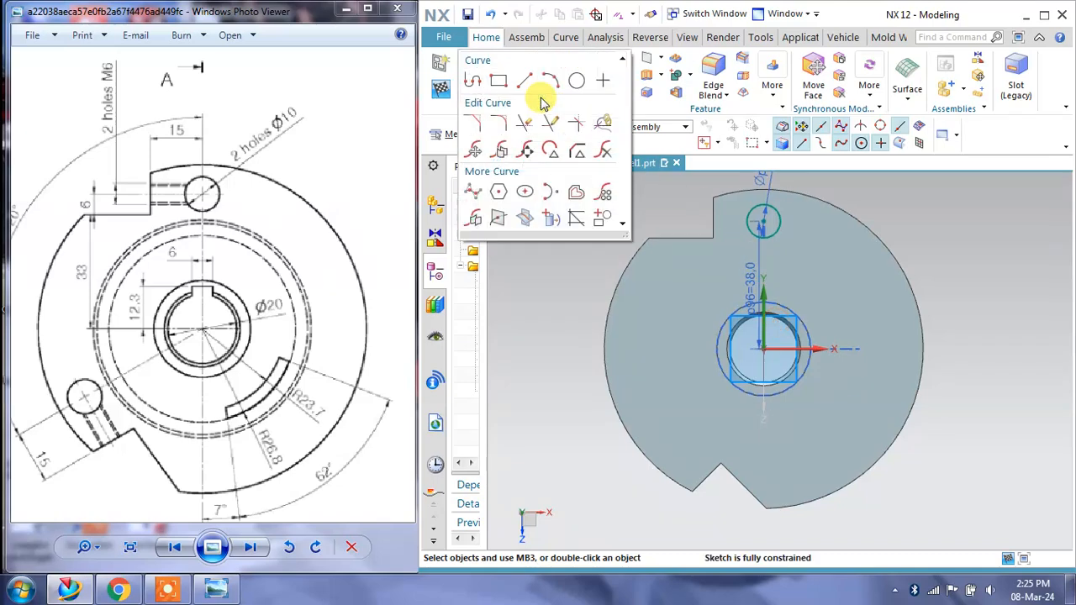
pyautogui.click(609, 187)
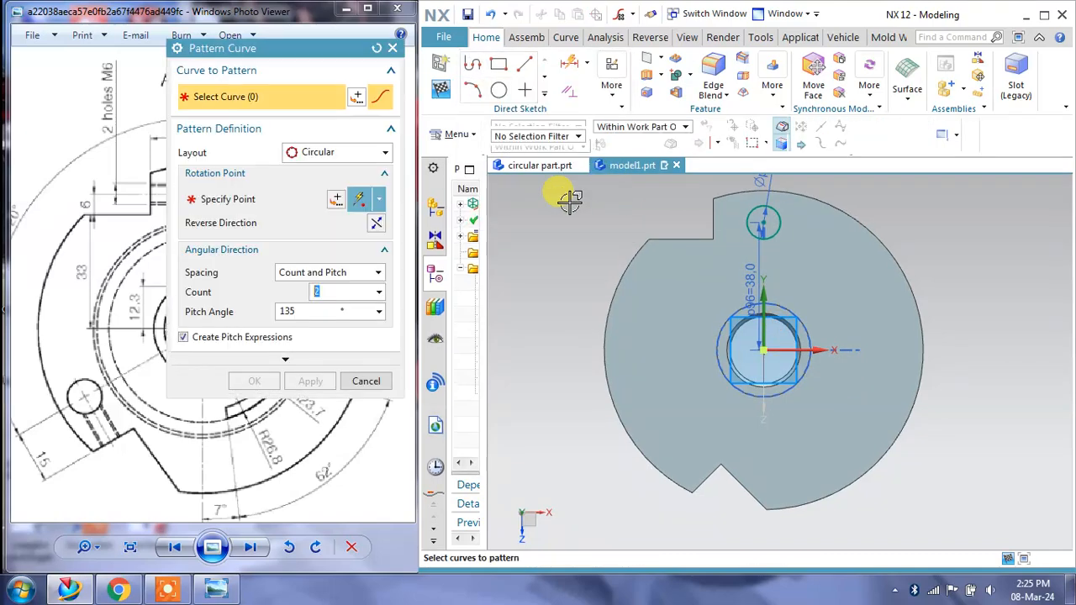
pyautogui.click(778, 212)
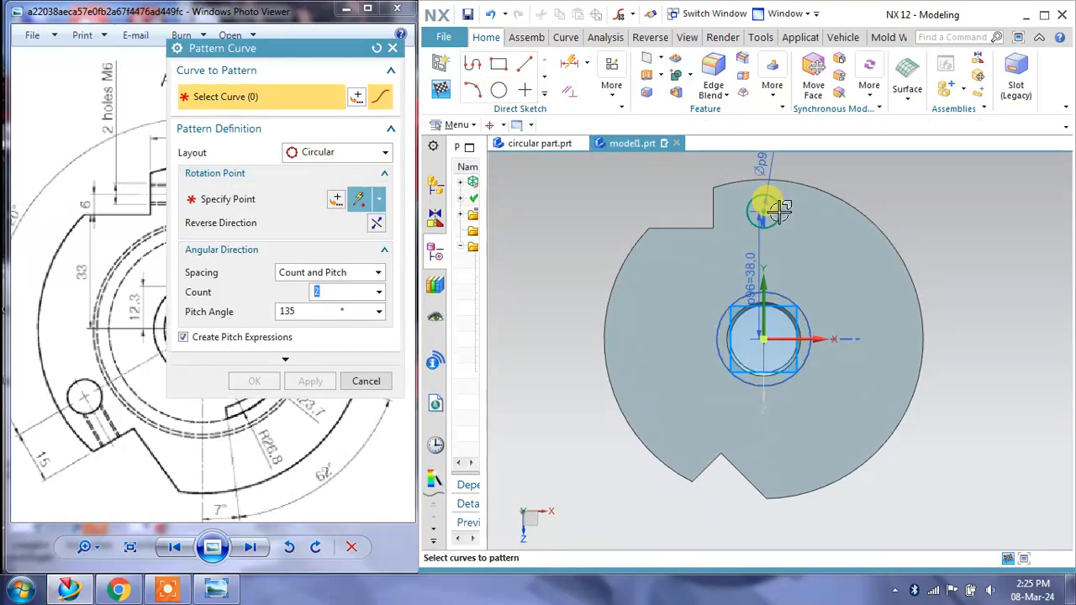
pyautogui.click(248, 201)
pyautogui.click(765, 353)
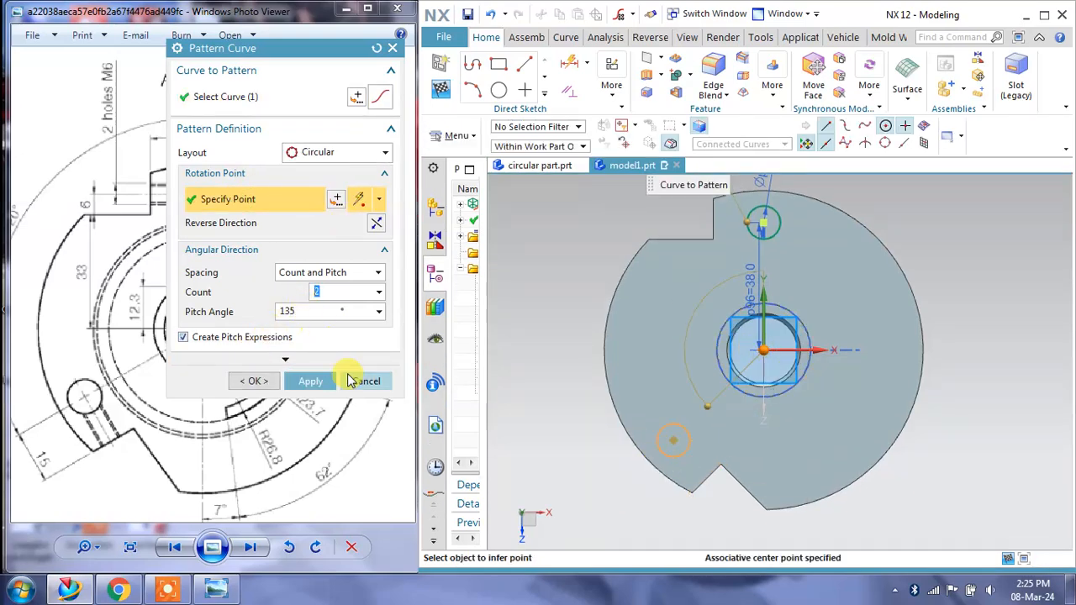
pyautogui.click(310, 381)
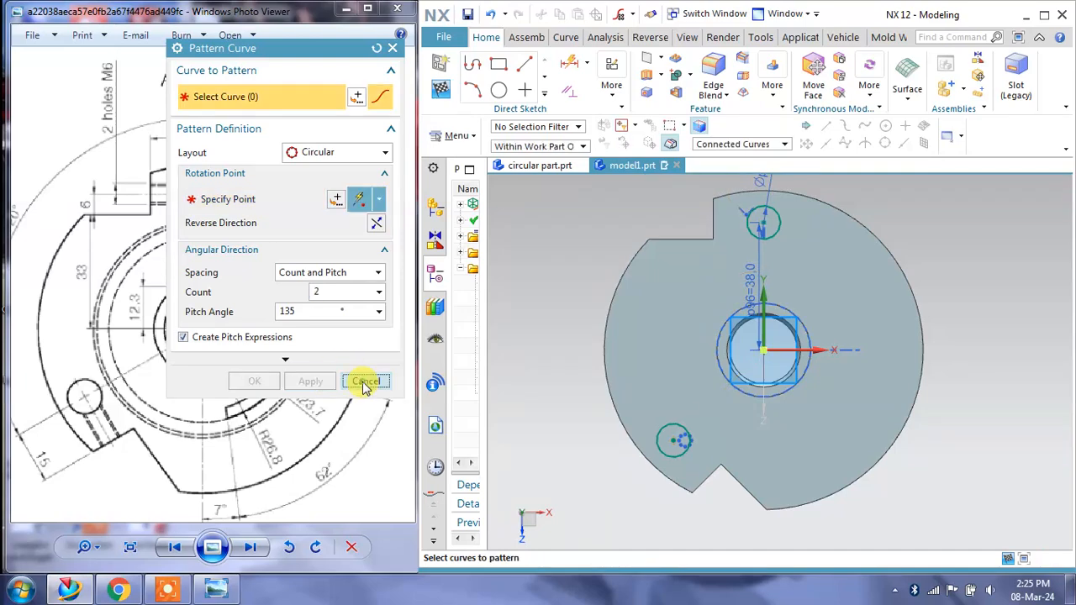
pyautogui.click(366, 383)
# Compare the patterned circle's position with the drawing and undo the circular pattern
pyautogui.moveTo(488, 258); pyautogui.dragTo(548, 257)
pyautogui.scroll(1, 193, 388)
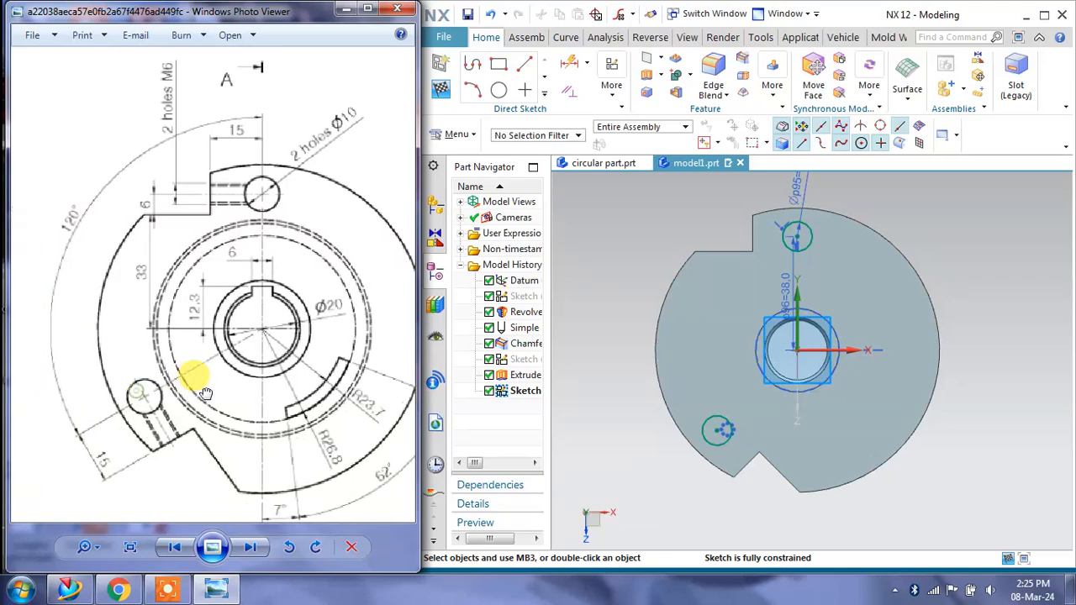
pyautogui.click(491, 16)
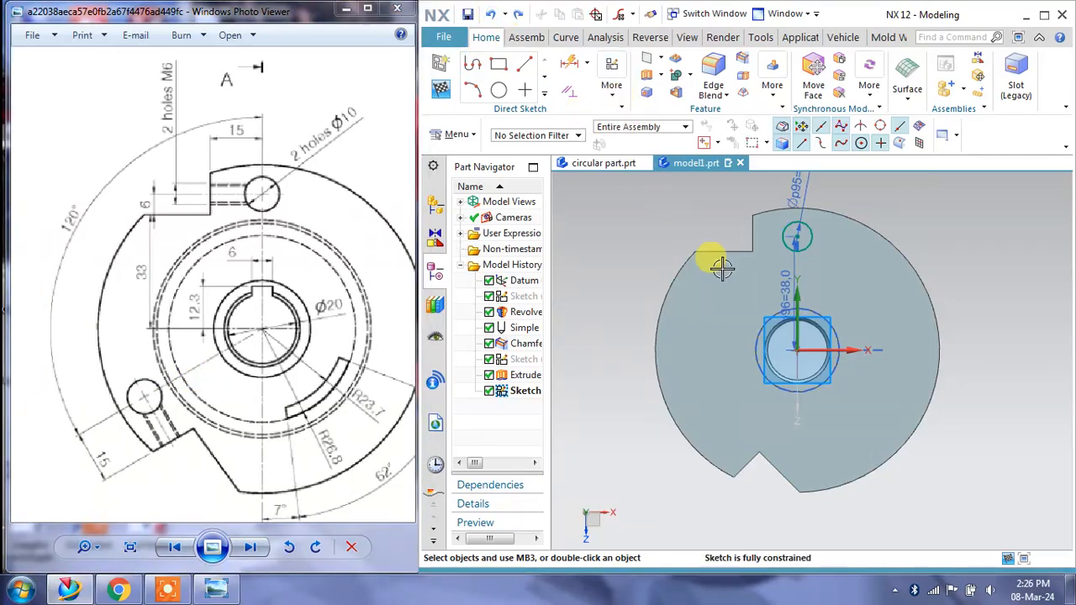
# Pattern the hole circle circularly about the bore's center with a count of 2 and a pitch angle of 120°, and finish the sketch
pyautogui.click(544, 95)
pyautogui.click(608, 193)
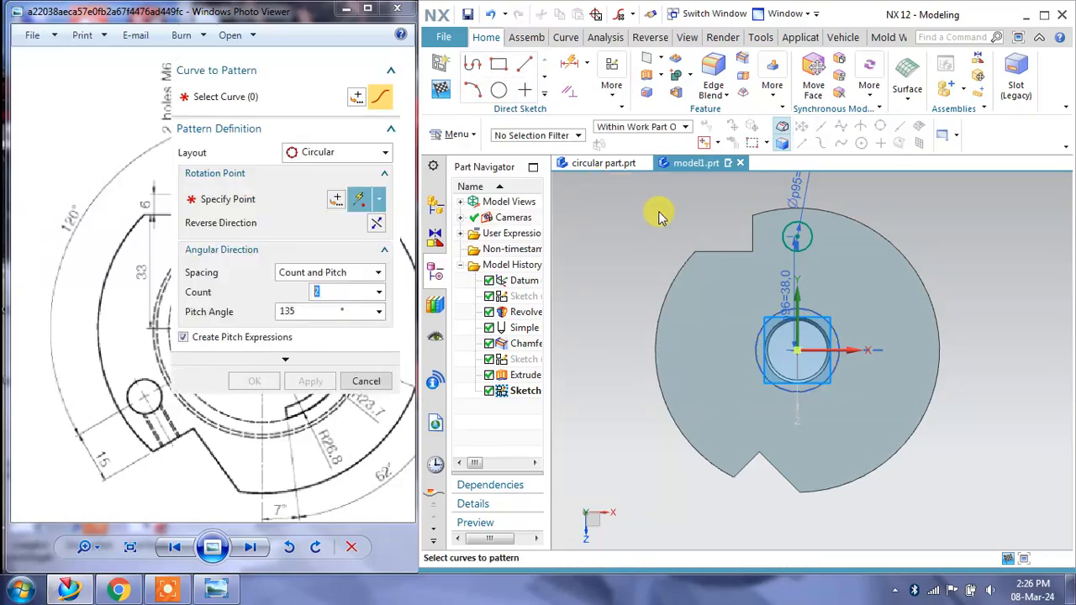
pyautogui.click(792, 221)
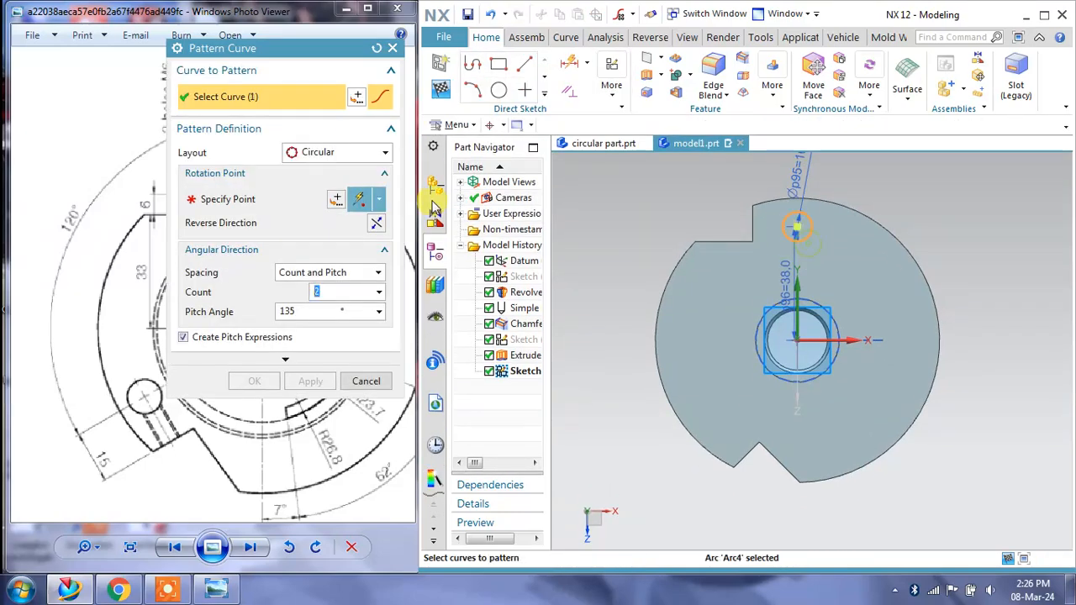
pyautogui.click(282, 195)
pyautogui.click(826, 353)
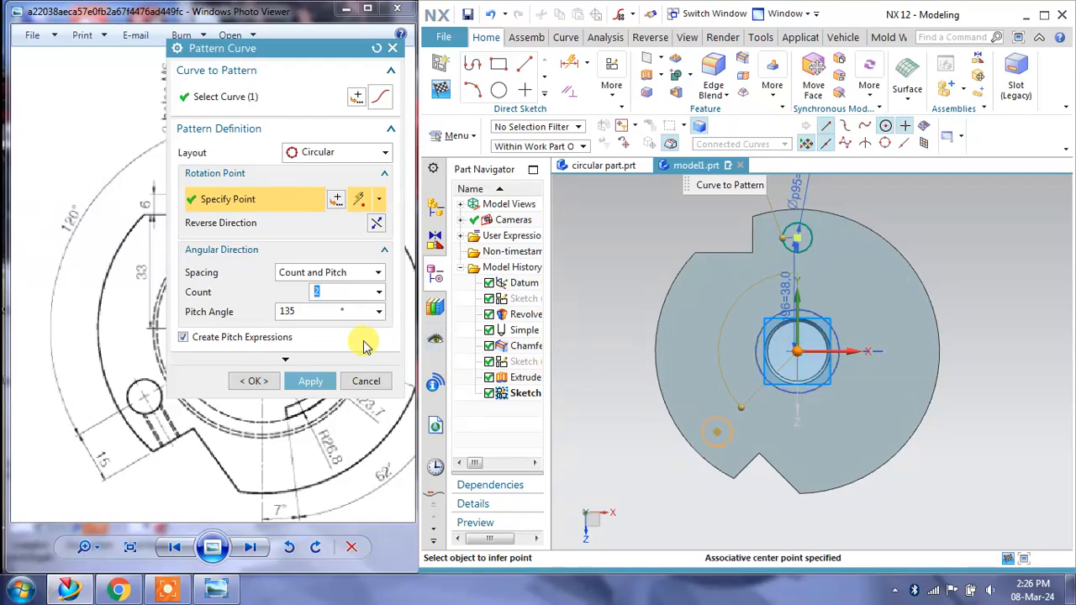
pyautogui.click(315, 311)
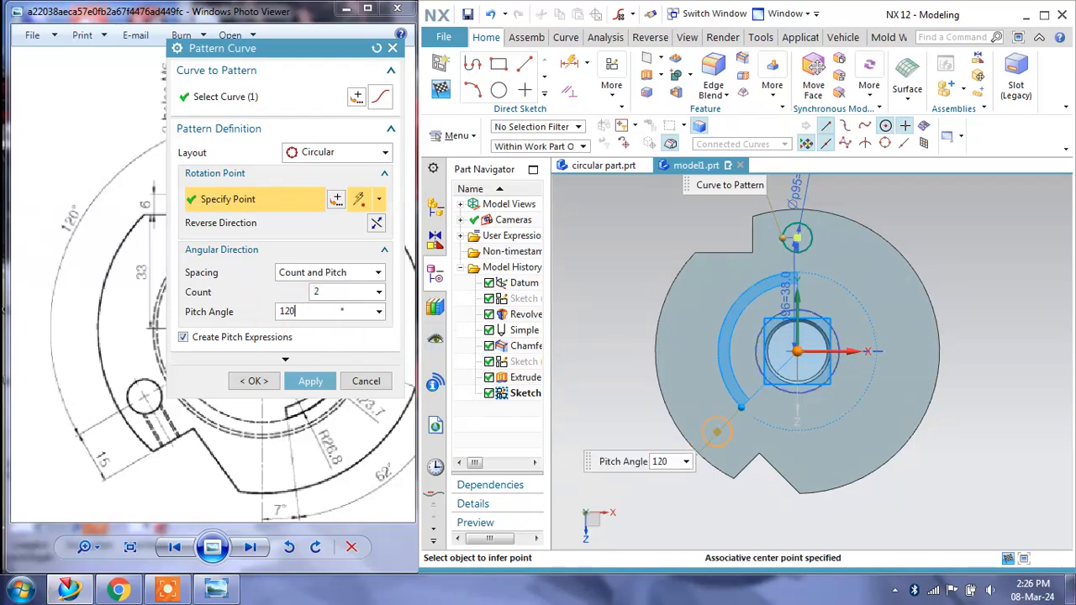
pyautogui.press('Return')
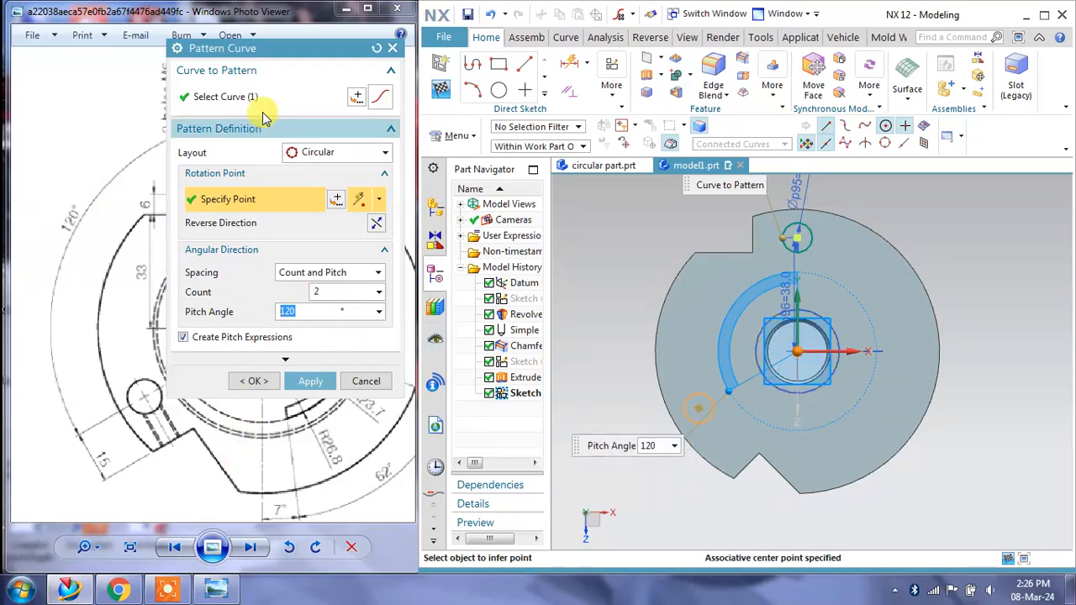
pyautogui.moveTo(267, 48); pyautogui.dragTo(522, 50)
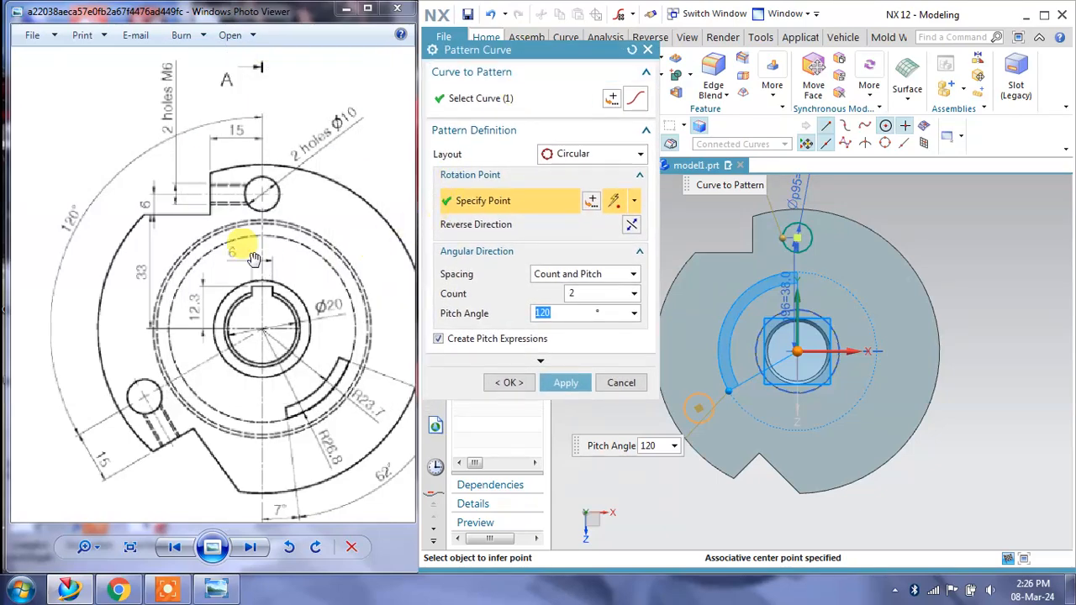
pyautogui.click(565, 384)
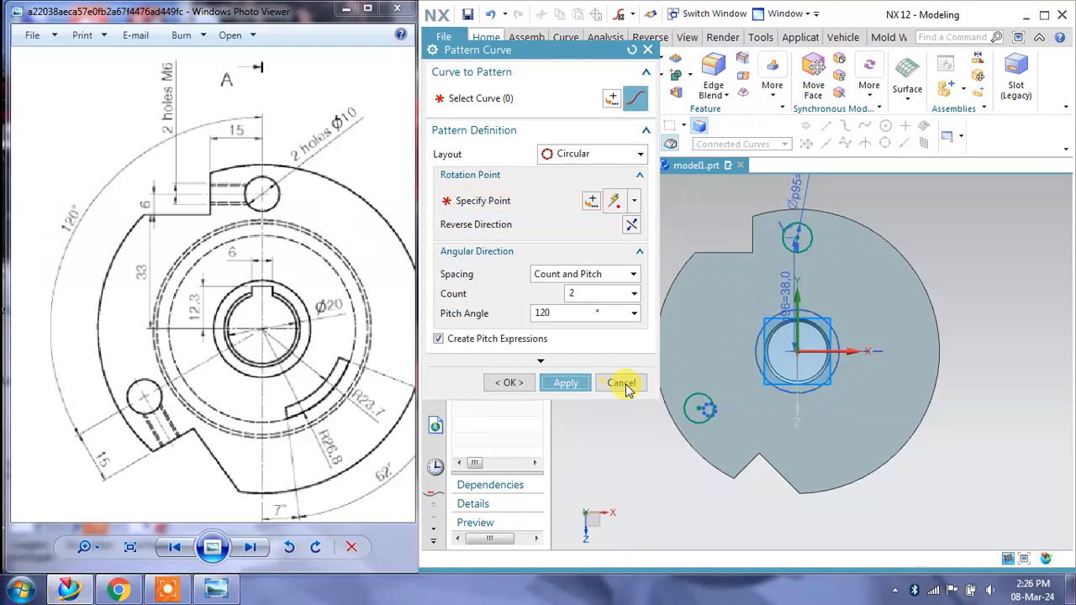
pyautogui.click(621, 383)
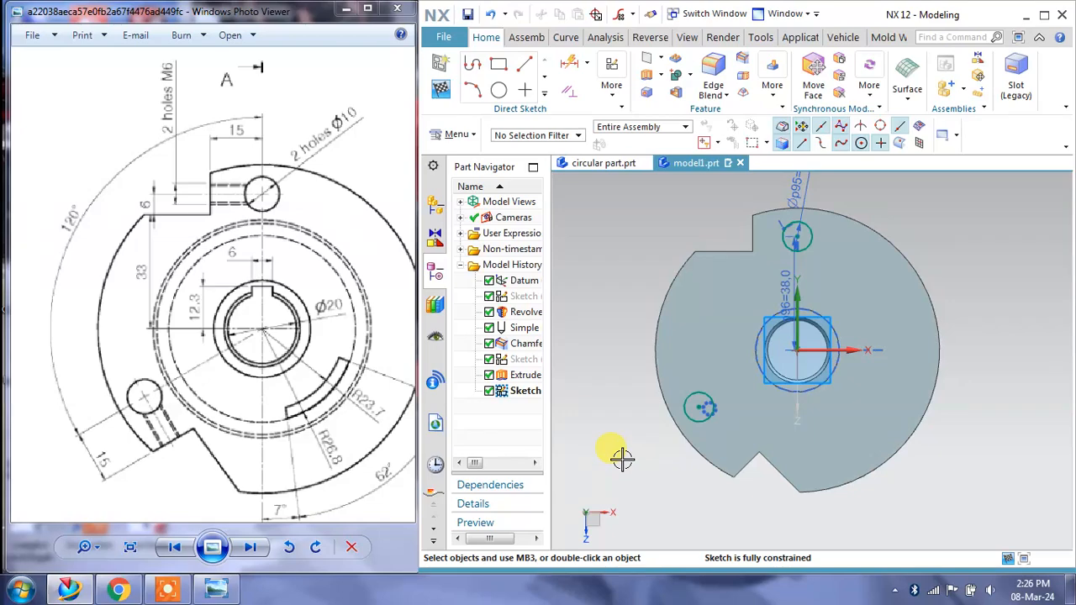
pyautogui.hotkey('ctrl', 'q')
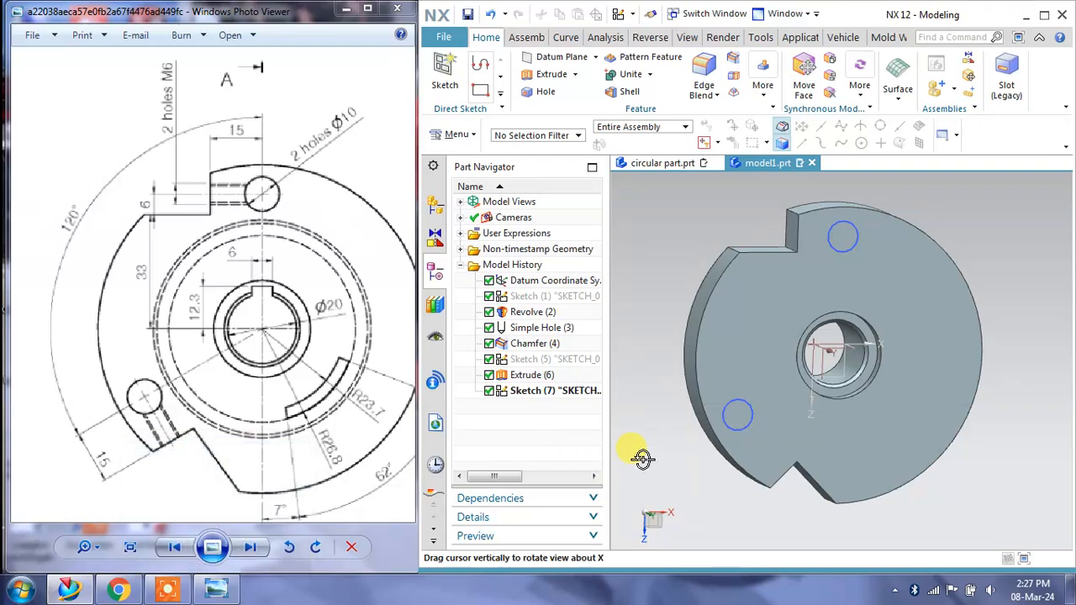
# Edit the circular pattern in the rim notch sketch to a pitch angle of 120°, then finish and hide that sketch
pyautogui.moveTo(162, 594)
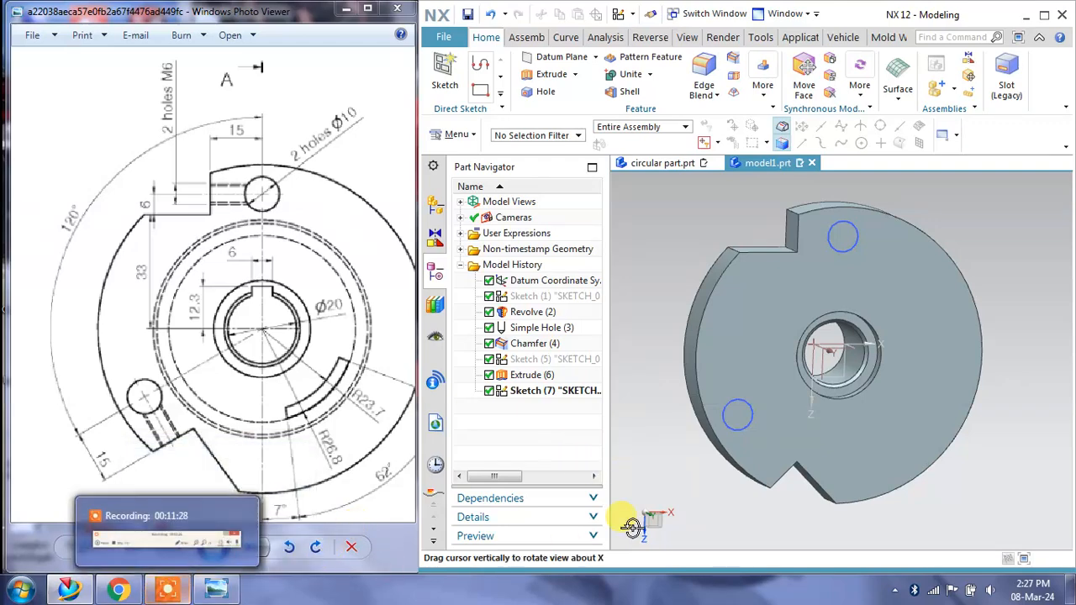
pyautogui.moveTo(696, 437); pyautogui.dragTo(785, 244, button='middle')
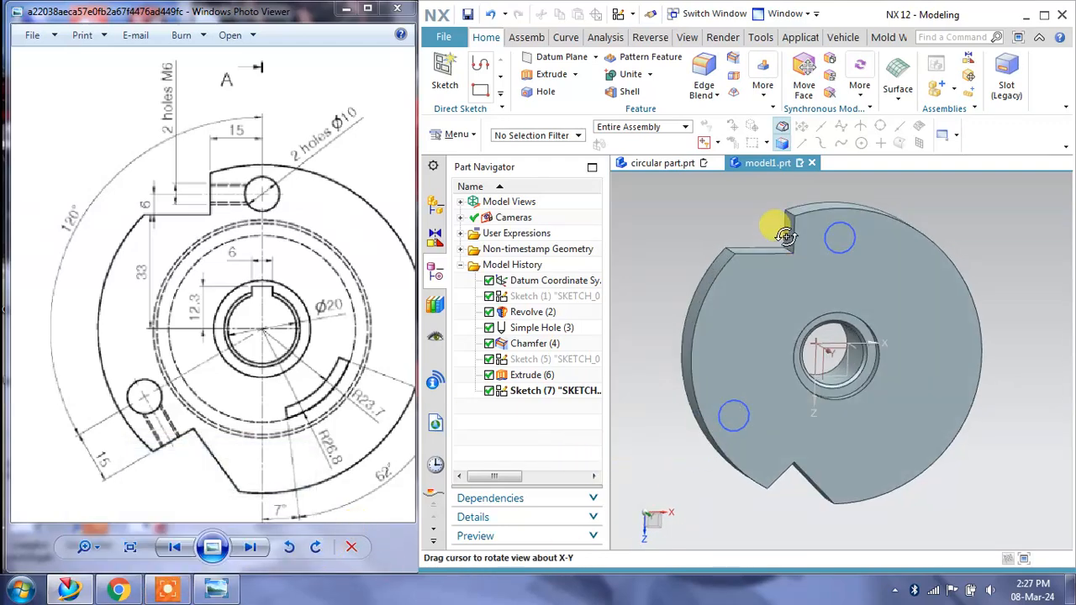
pyautogui.click(578, 361)
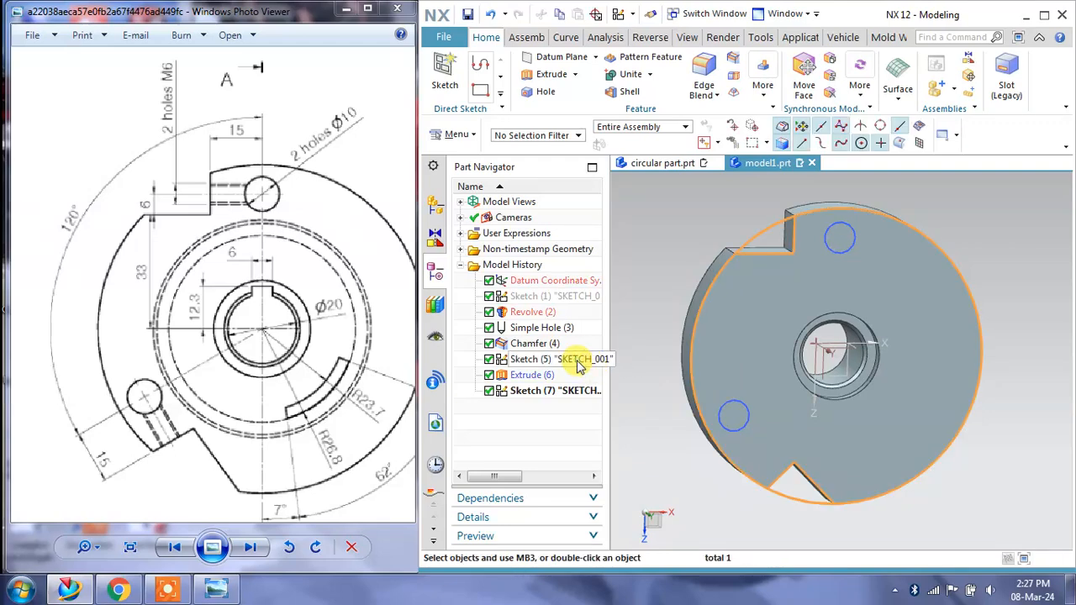
pyautogui.doubleClick(578, 362)
pyautogui.scroll(2, 795, 522)
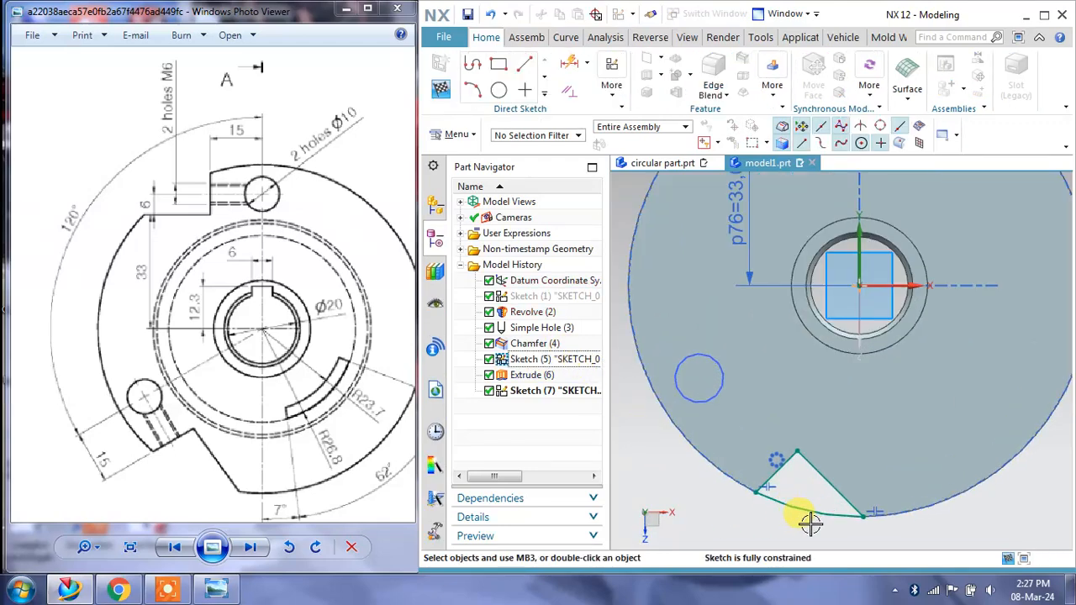
pyautogui.click(774, 454)
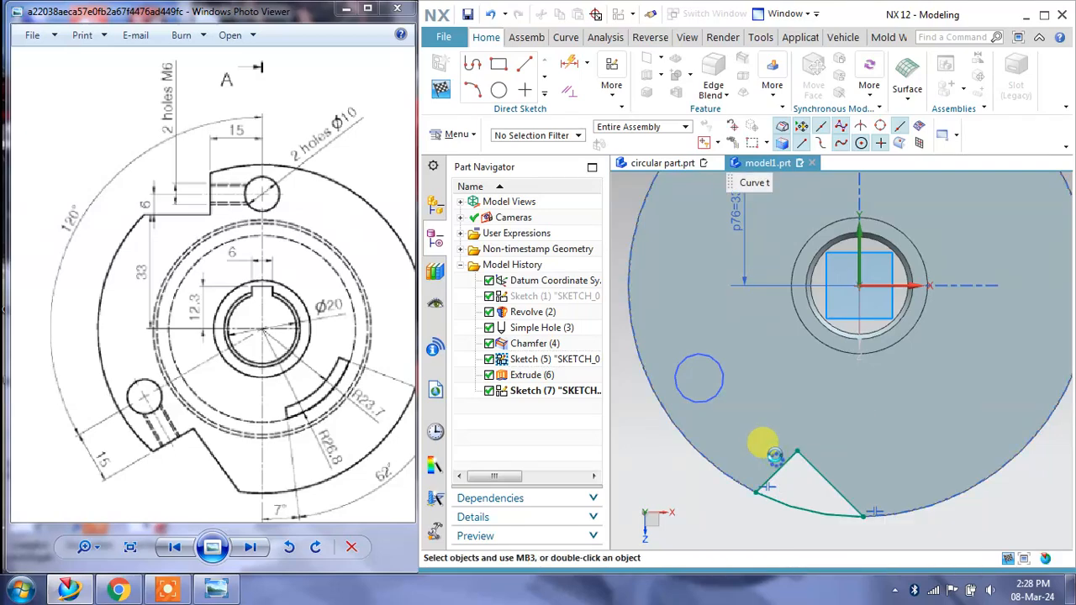
pyautogui.doubleClick(774, 454)
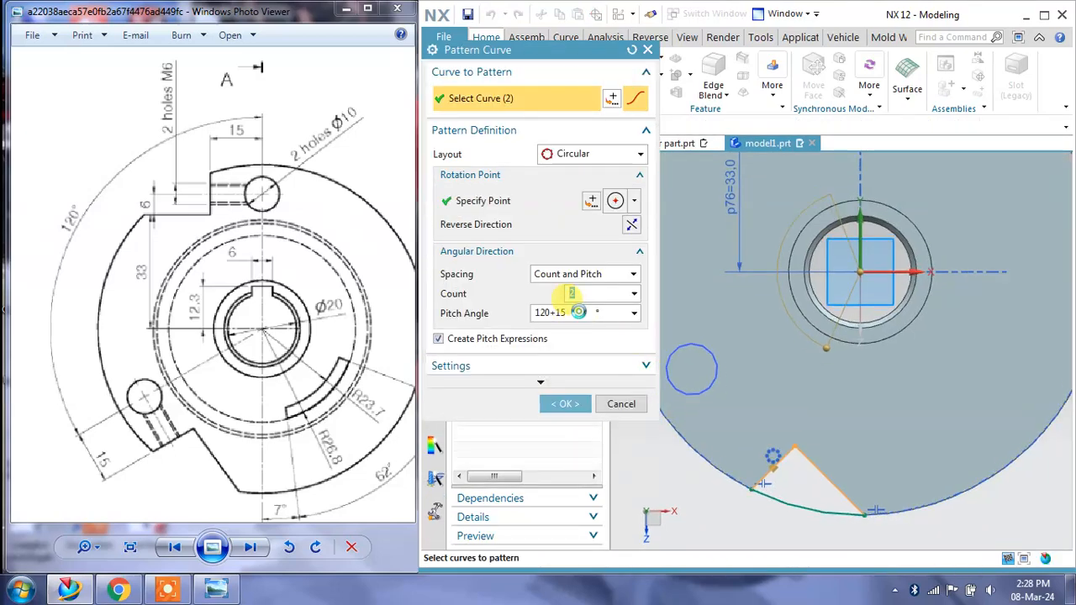
pyautogui.click(578, 311)
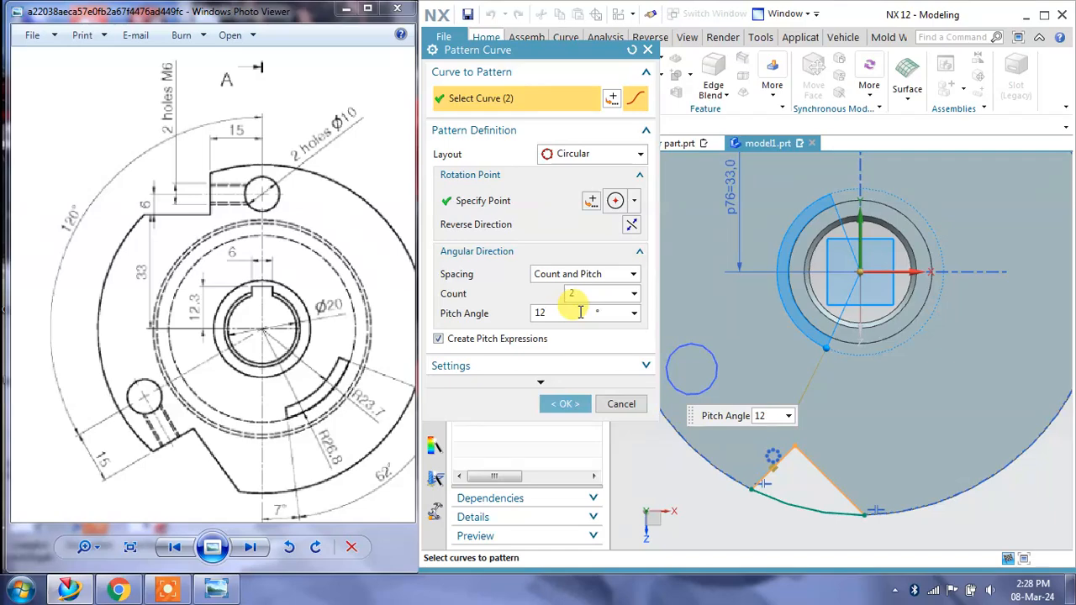
pyautogui.write('0')
pyautogui.press('Return')
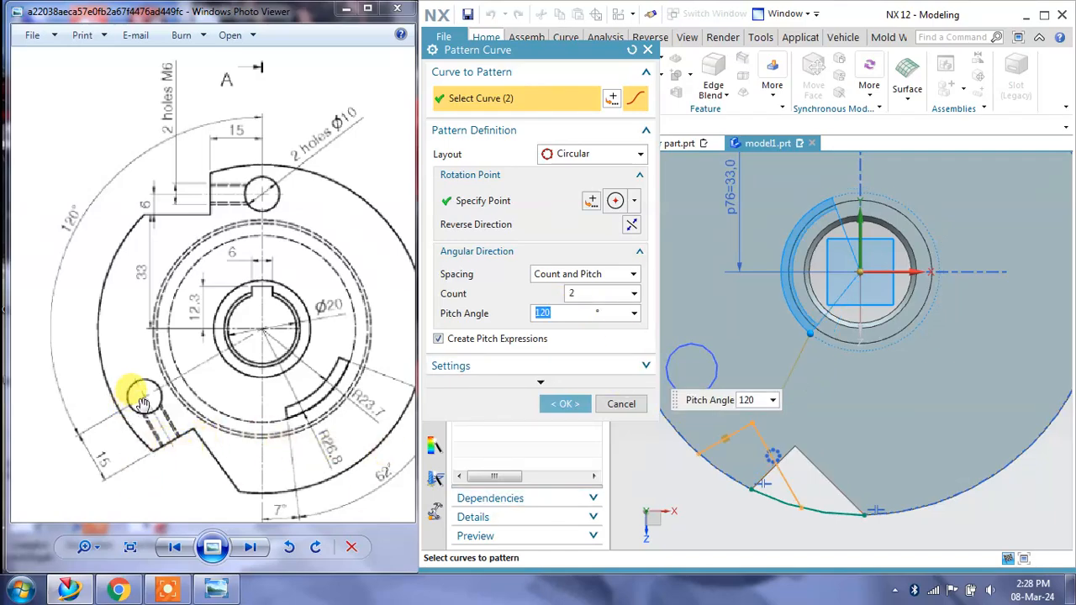
pyautogui.click(568, 402)
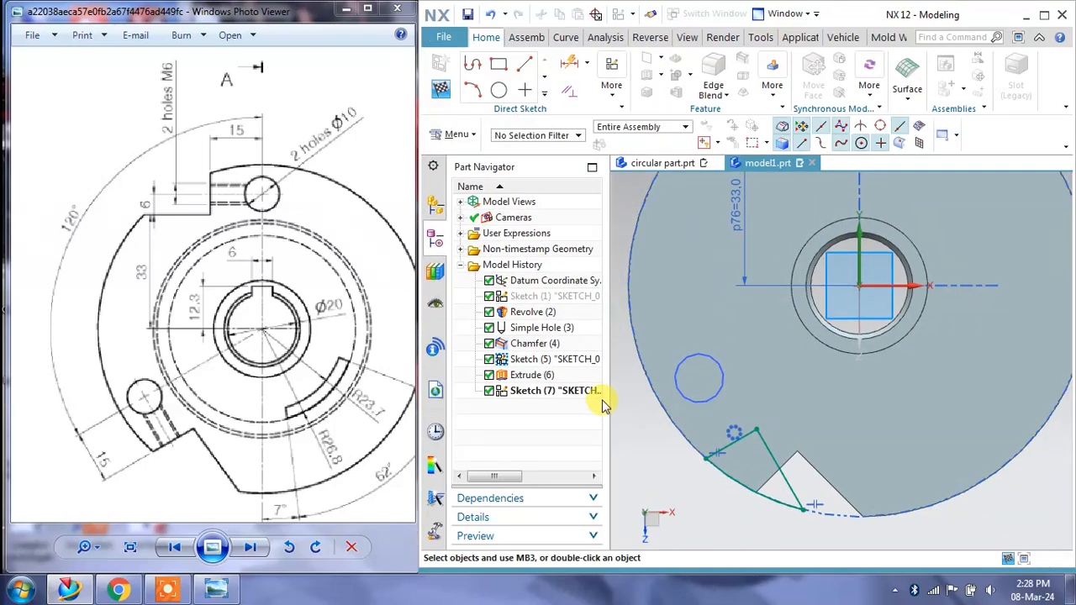
pyautogui.click(443, 93)
pyautogui.moveTo(665, 329)
pyautogui.mouseDown(button='middle')
pyautogui.moveTo(812, 408)
pyautogui.moveTo(819, 389)
pyautogui.moveTo(786, 401)
pyautogui.mouseUp(button='middle')
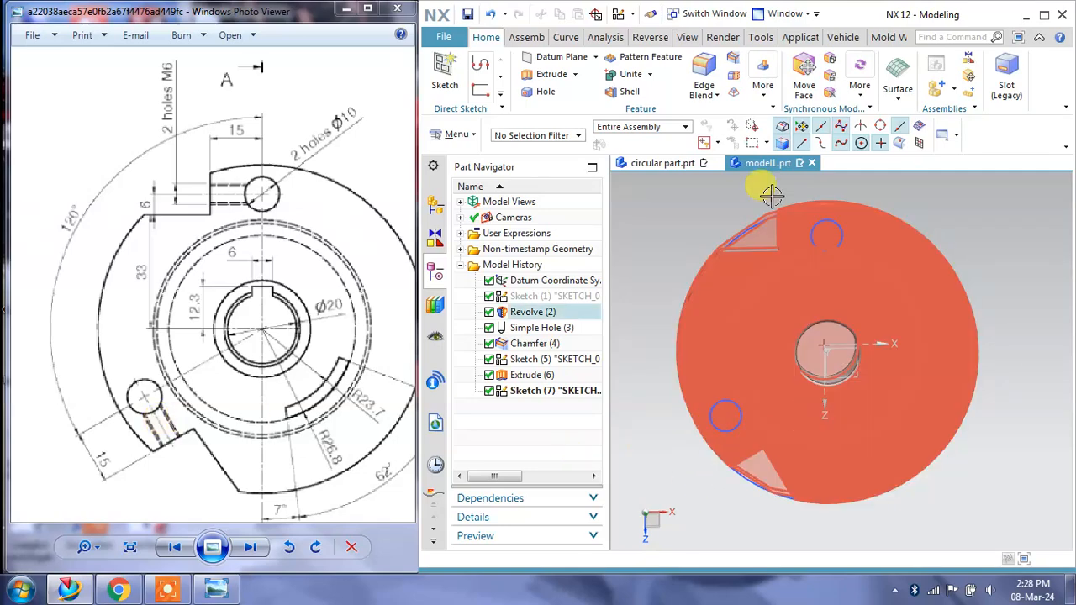
pyautogui.moveTo(764, 220); pyautogui.dragTo(764, 246, button='right')
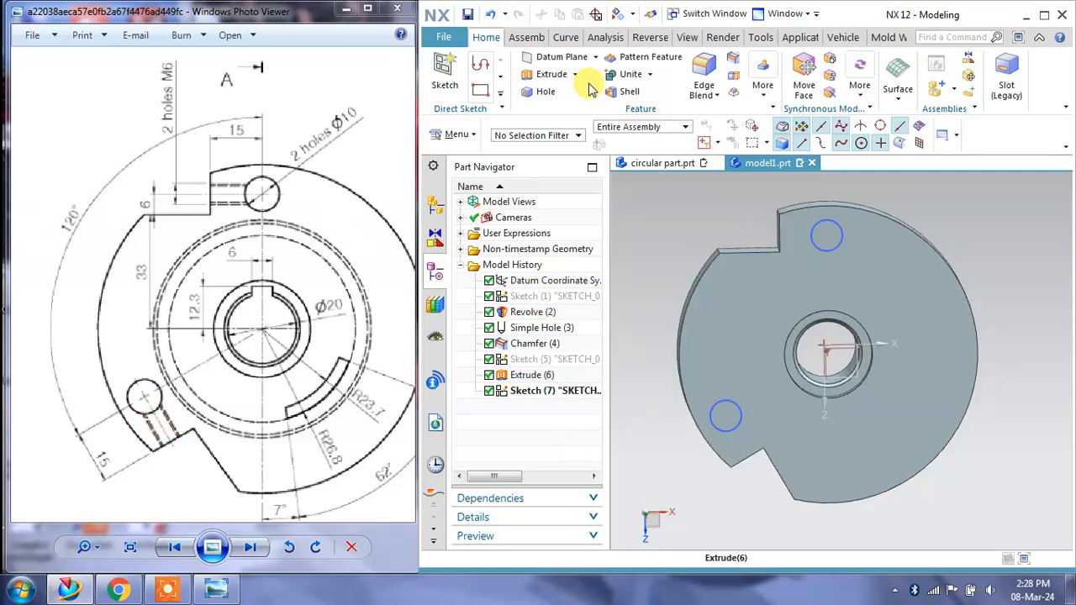
# Extrude the two hole circles 21 mm in the reversed direction, subtracting them from the body, and hide their sketch
pyautogui.doubleClick(731, 412)
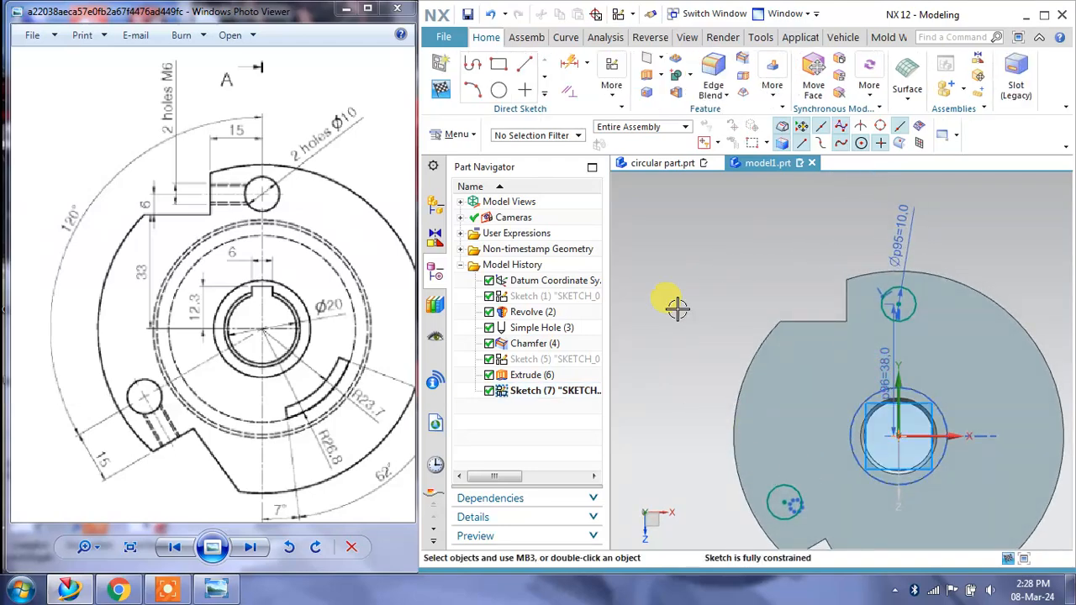
pyautogui.click(440, 89)
pyautogui.moveTo(749, 233)
pyautogui.mouseDown(button='middle')
pyautogui.moveTo(764, 267)
pyautogui.moveTo(641, 336)
pyautogui.mouseUp(button='middle')
pyautogui.click(524, 391)
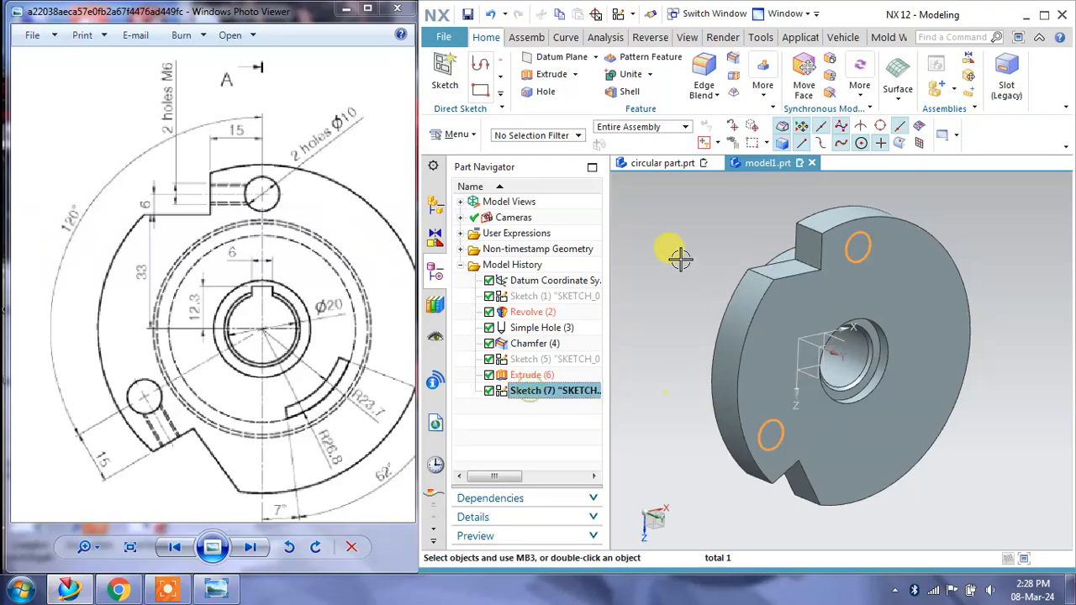
pyautogui.click(551, 74)
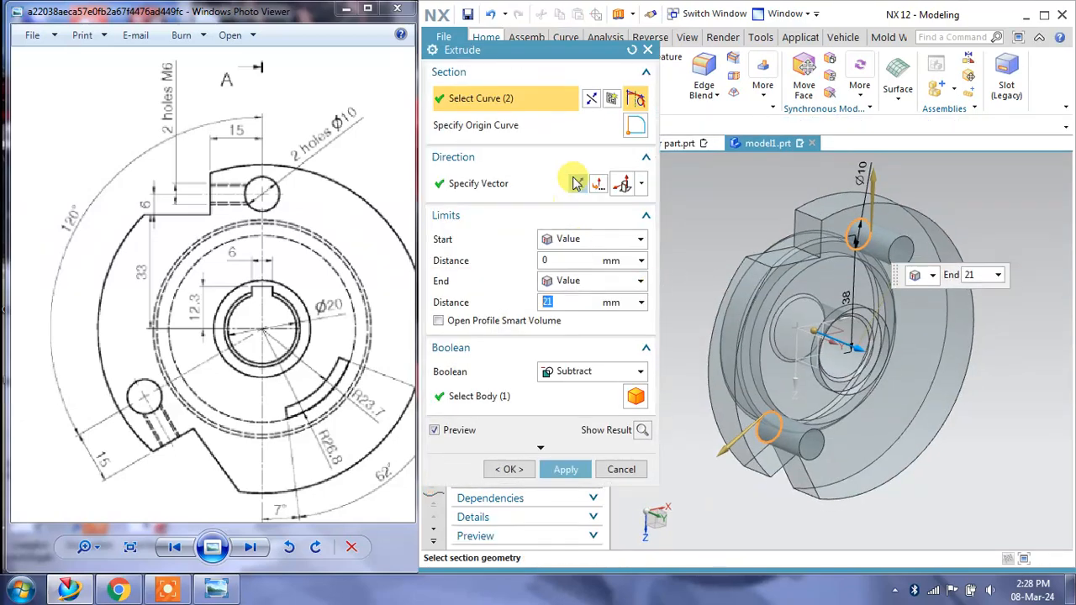
pyautogui.click(576, 184)
pyautogui.click(564, 468)
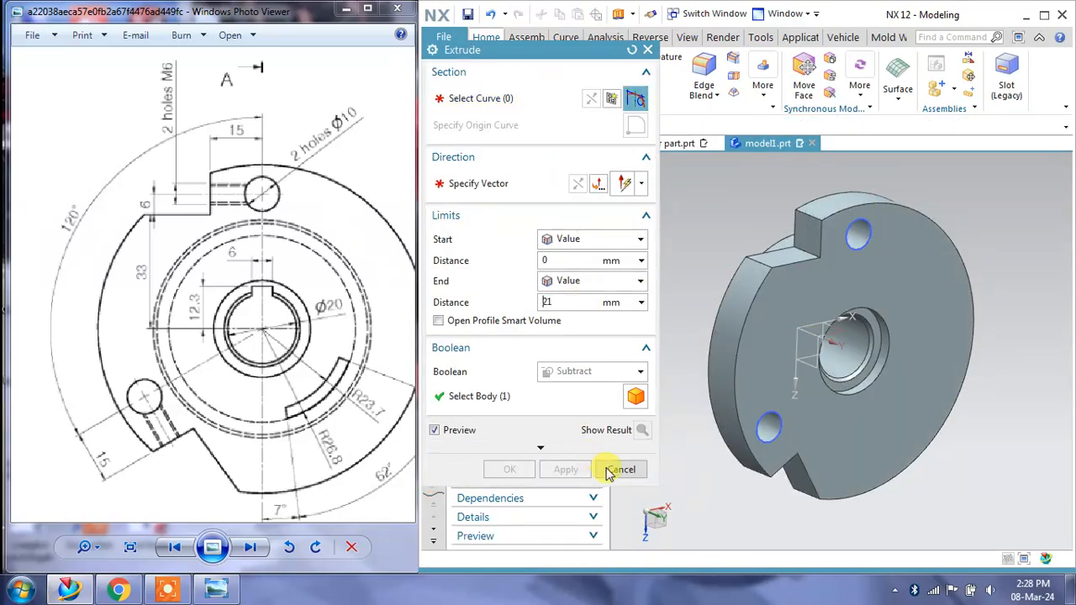
pyautogui.click(621, 469)
pyautogui.click(769, 437)
pyautogui.moveTo(772, 447); pyautogui.dragTo(745, 462, button='right')
pyautogui.moveTo(847, 337)
pyautogui.mouseDown(button='middle')
pyautogui.moveTo(851, 411)
pyautogui.moveTo(832, 438)
pyautogui.moveTo(857, 396)
pyautogui.moveTo(816, 337)
pyautogui.moveTo(793, 344)
pyautogui.moveTo(815, 353)
pyautogui.mouseUp(button='middle')
# Create a sketch on the flange's large flat front face
pyautogui.moveTo(283, 337); pyautogui.dragTo(180, 295)
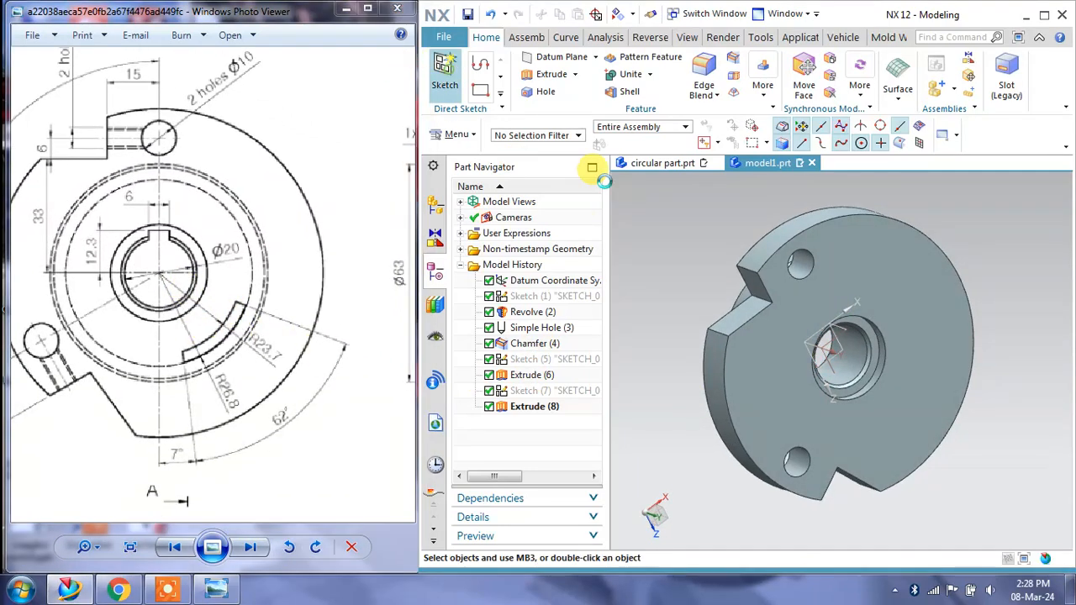
pyautogui.click(445, 72)
pyautogui.click(938, 383)
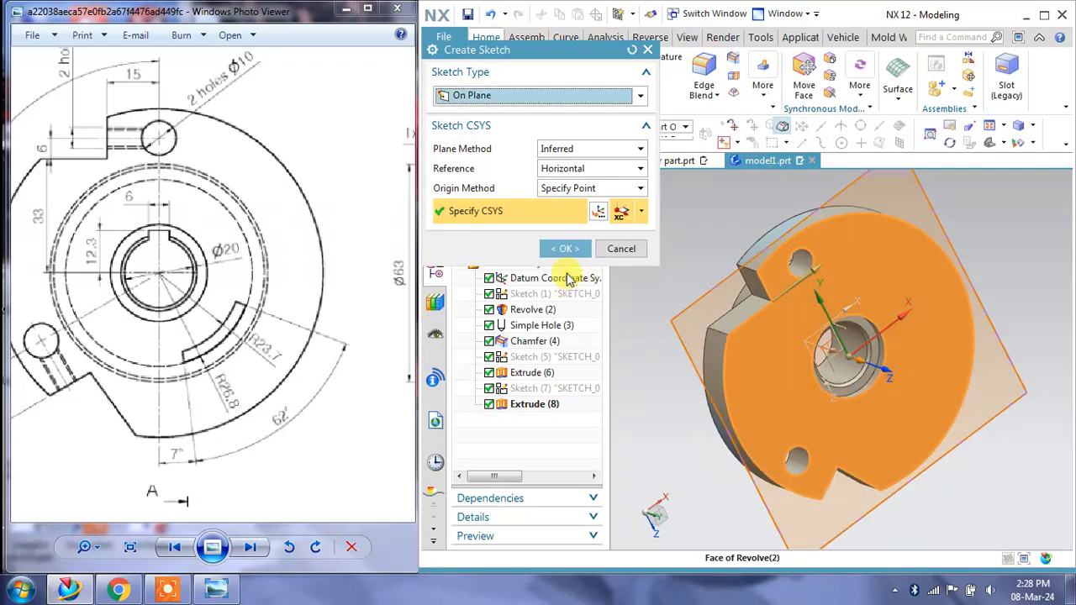
pyautogui.click(564, 248)
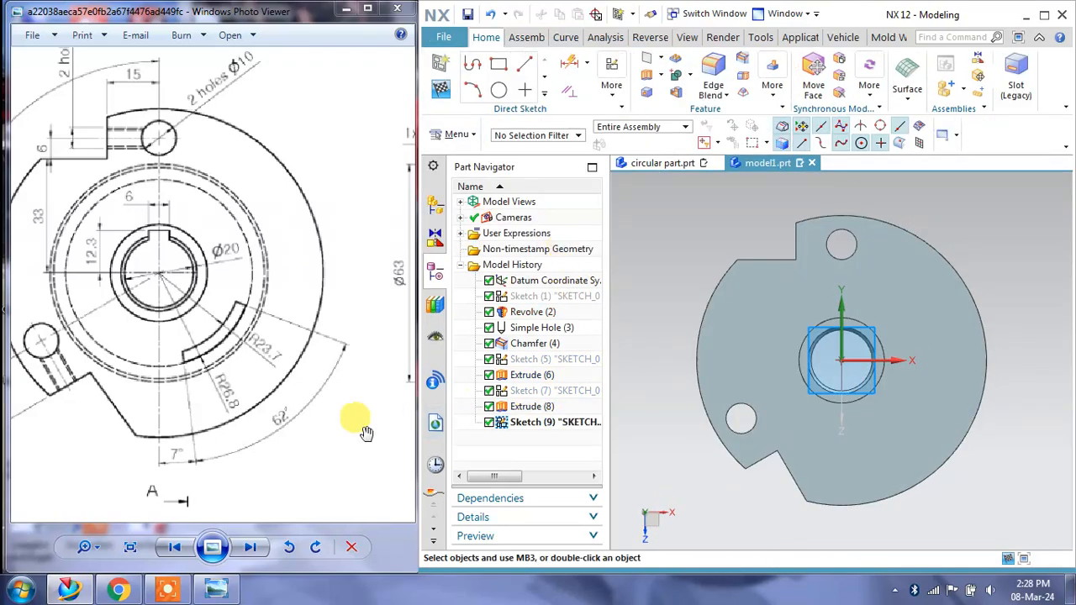
# Draw a vertical line from the bore's center down past the rim and convert it to a reference line
pyautogui.moveTo(311, 403); pyautogui.dragTo(312, 356)
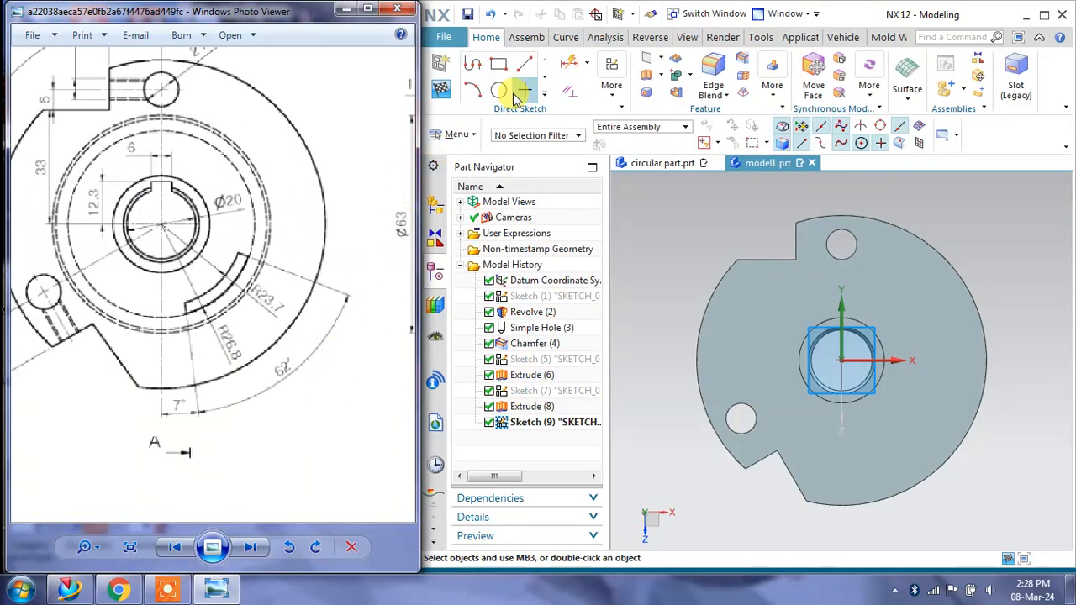
pyautogui.click(524, 64)
pyautogui.click(840, 362)
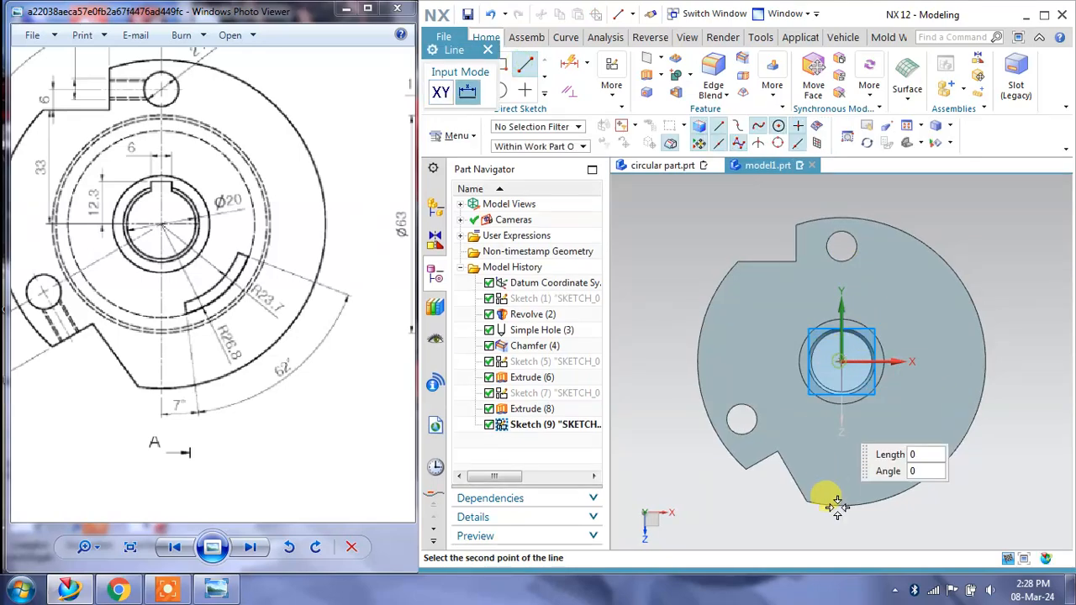
pyautogui.click(840, 532)
pyautogui.press('Escape')
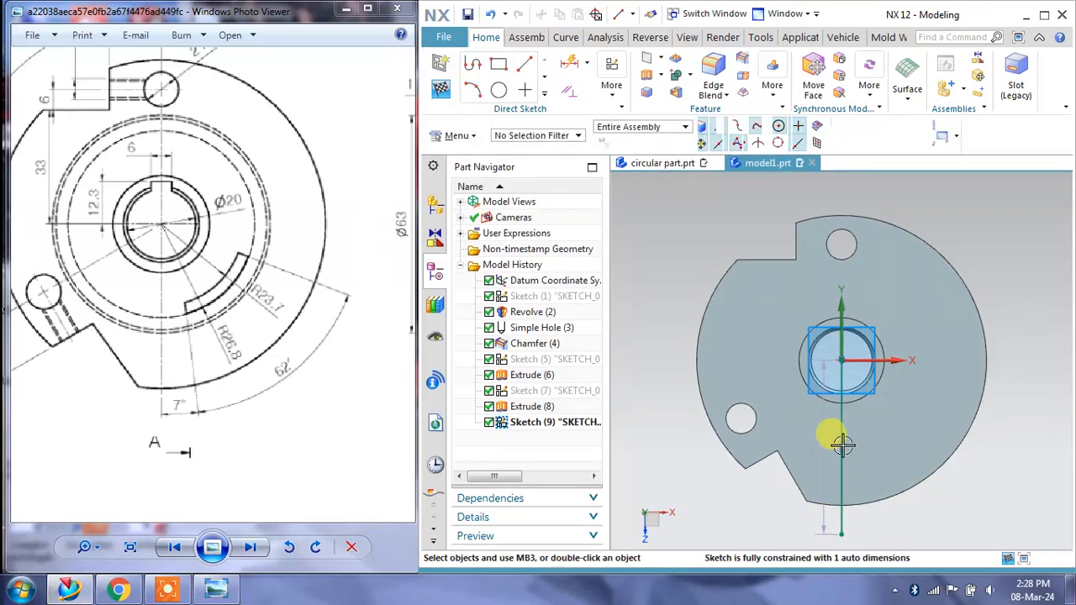
pyautogui.click(875, 526)
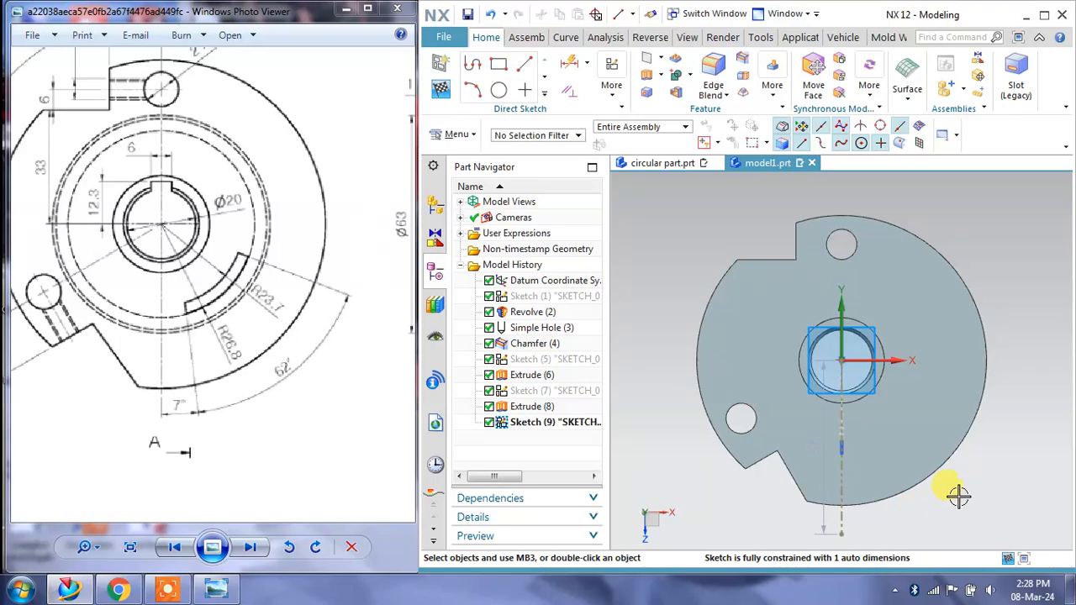
pyautogui.keyDown('shift'); pyautogui.moveTo(954, 482); pyautogui.dragTo(938, 442, button='middle'); pyautogui.keyUp('shift')
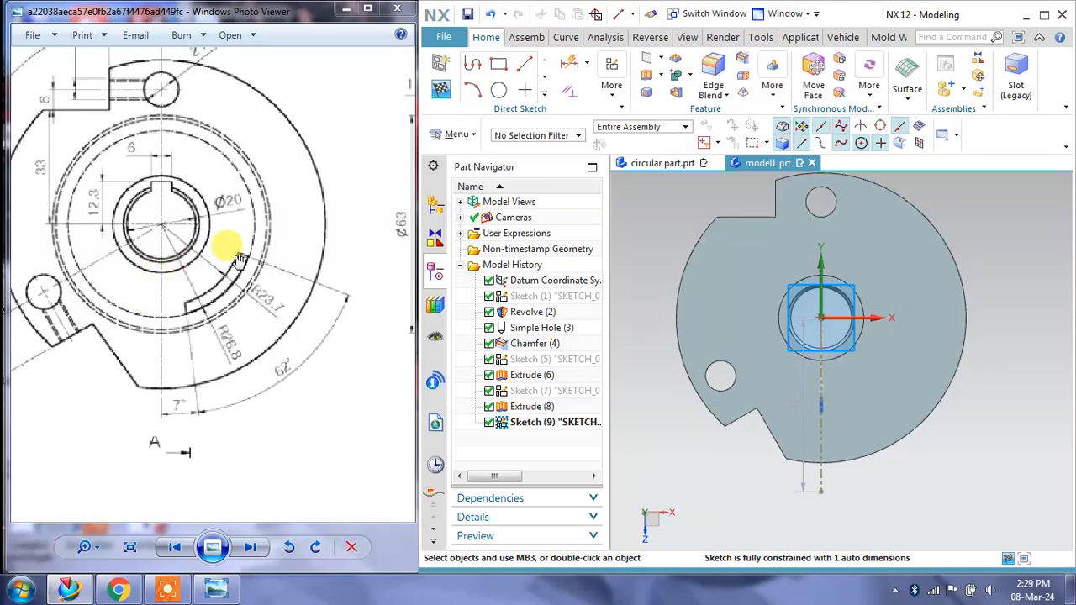
# Draw a circle centered on the bore's center, lying between the bore's outer ring and the flange rim, for the arc-shaped slot
pyautogui.moveTo(297, 216)
pyautogui.mouseDown()
pyautogui.moveTo(255, 225)
pyautogui.moveTo(278, 265)
pyautogui.moveTo(245, 212)
pyautogui.moveTo(216, 278)
pyautogui.moveTo(168, 290)
pyautogui.moveTo(211, 298)
pyautogui.moveTo(206, 279)
pyautogui.moveTo(193, 304)
pyautogui.mouseUp()
pyautogui.scroll(1, 193, 304)
pyautogui.scroll(1, 160, 365)
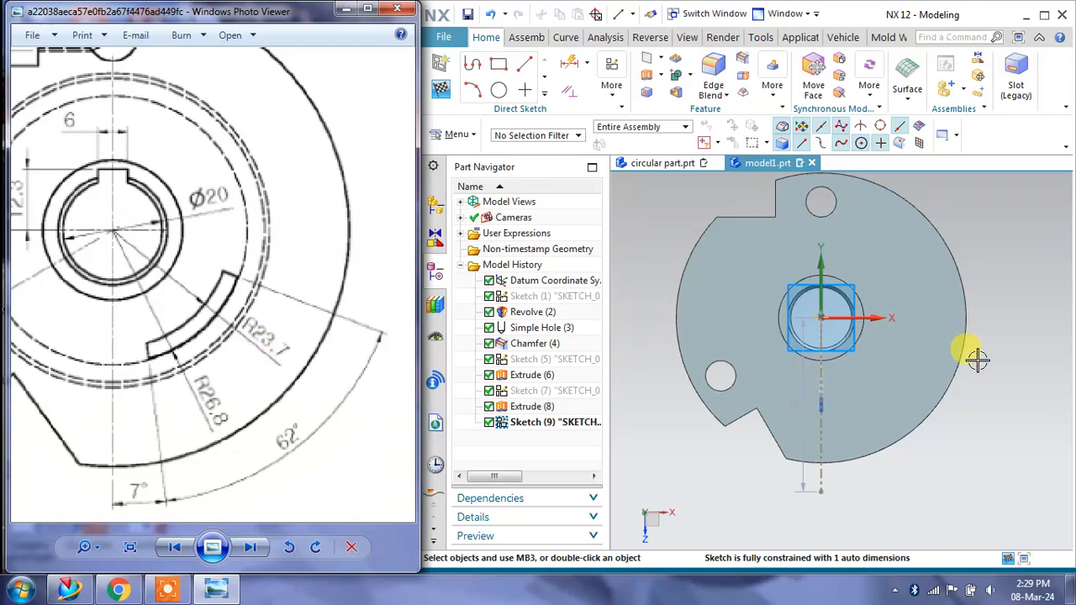
pyautogui.click(499, 90)
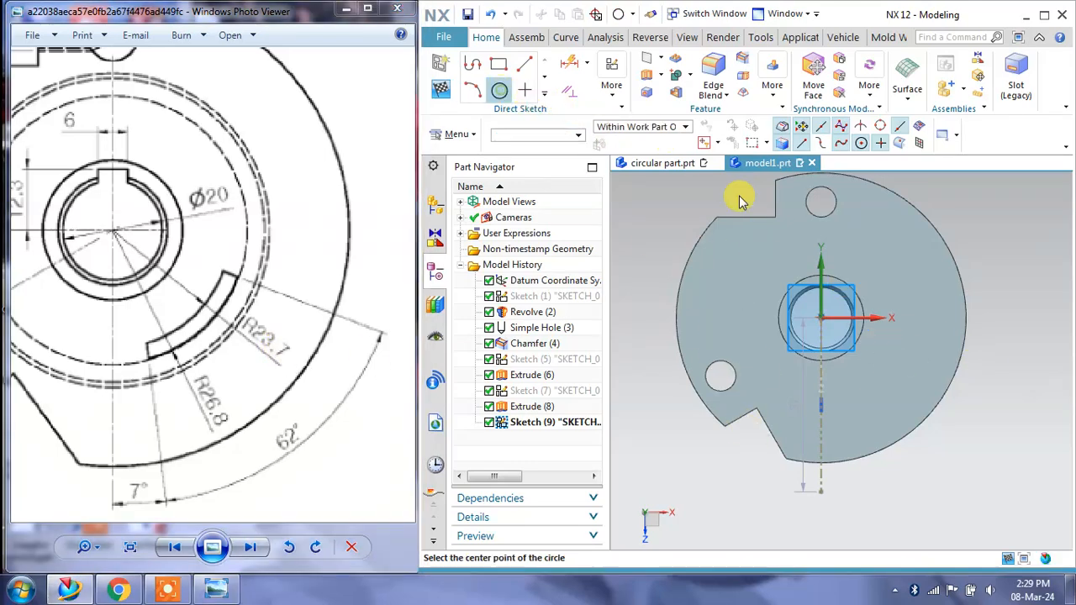
pyautogui.click(822, 318)
pyautogui.click(883, 392)
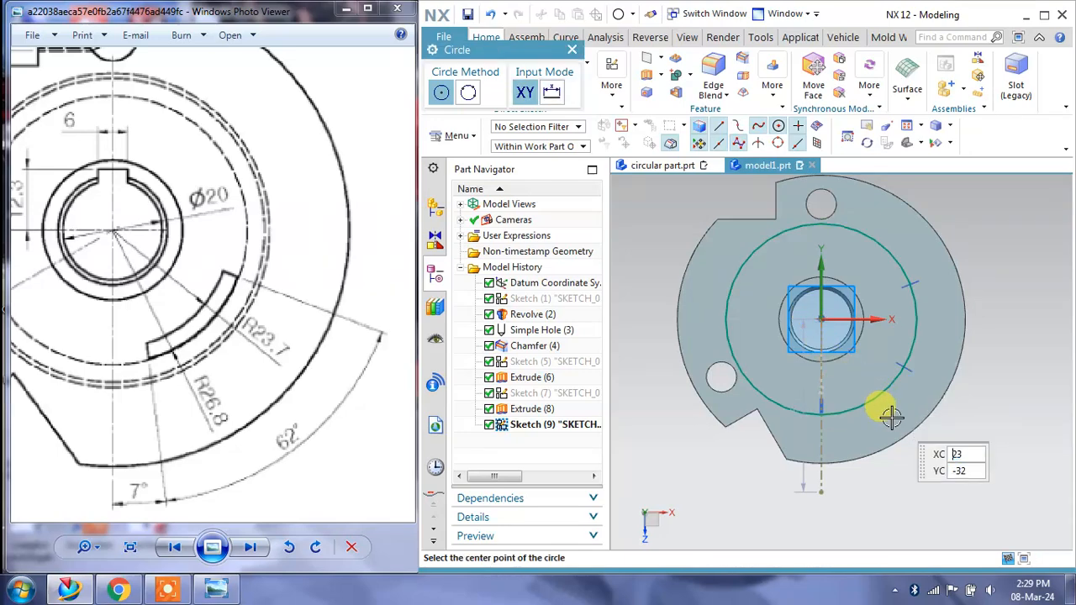
# Undo the last circle and draw a larger one centered on the bore's center, about 76 mm in diameter
pyautogui.click(571, 50)
pyautogui.click(491, 16)
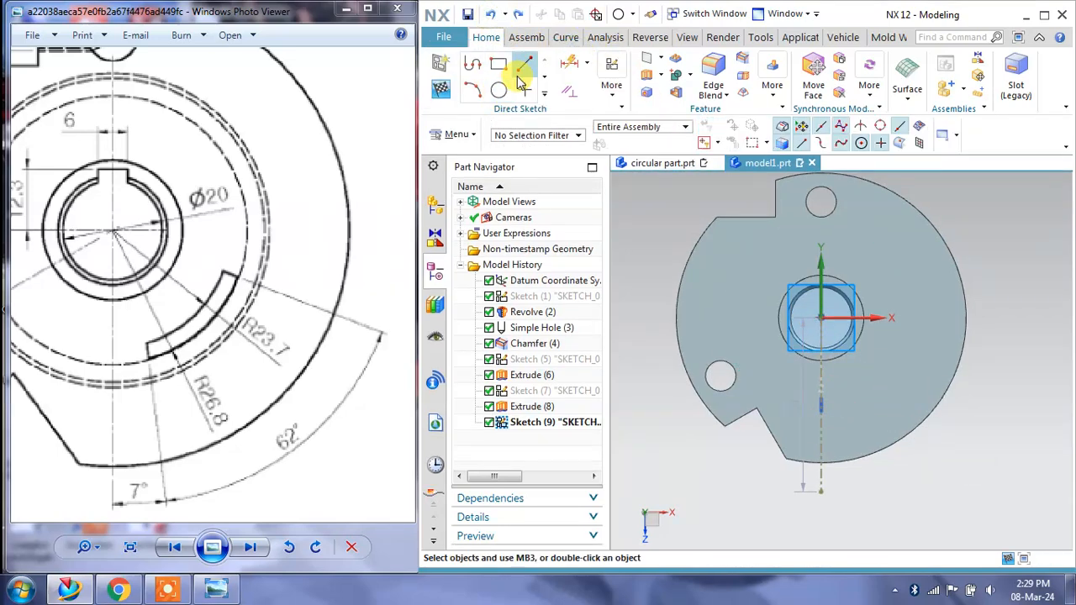
pyautogui.click(500, 91)
pyautogui.click(821, 317)
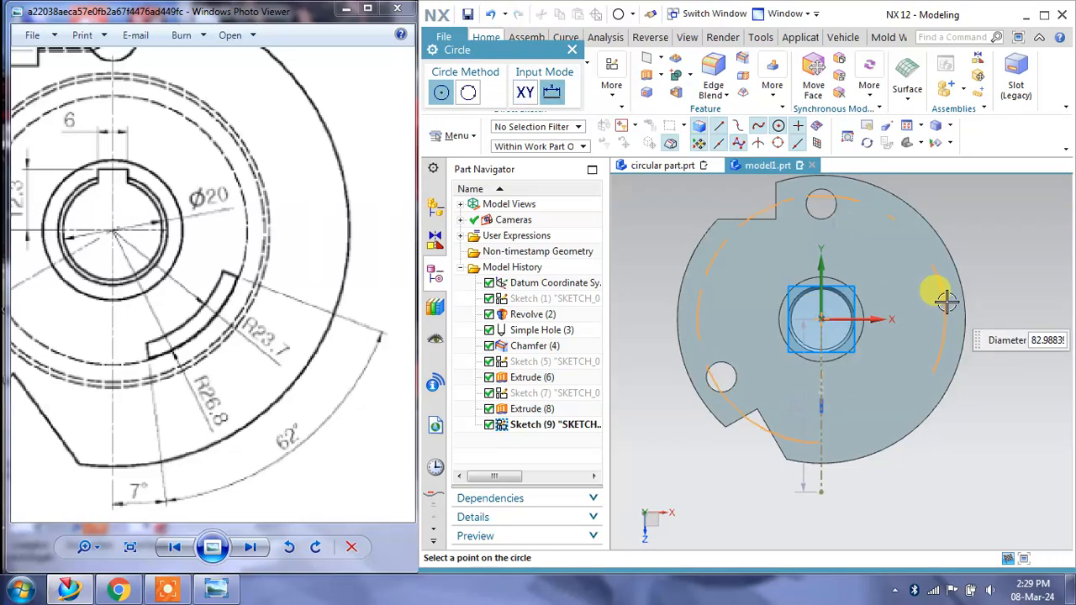
pyautogui.click(933, 294)
pyautogui.press('Escape')
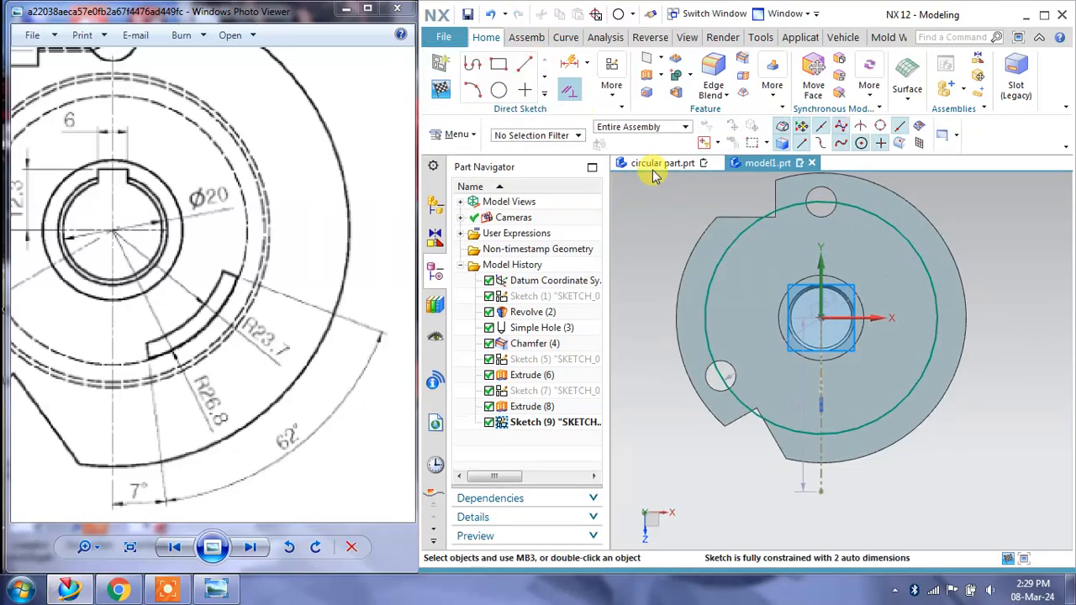
# Add a radial dimension to the circle around the bore and set its radius to 26.8 mm
pyautogui.click(585, 66)
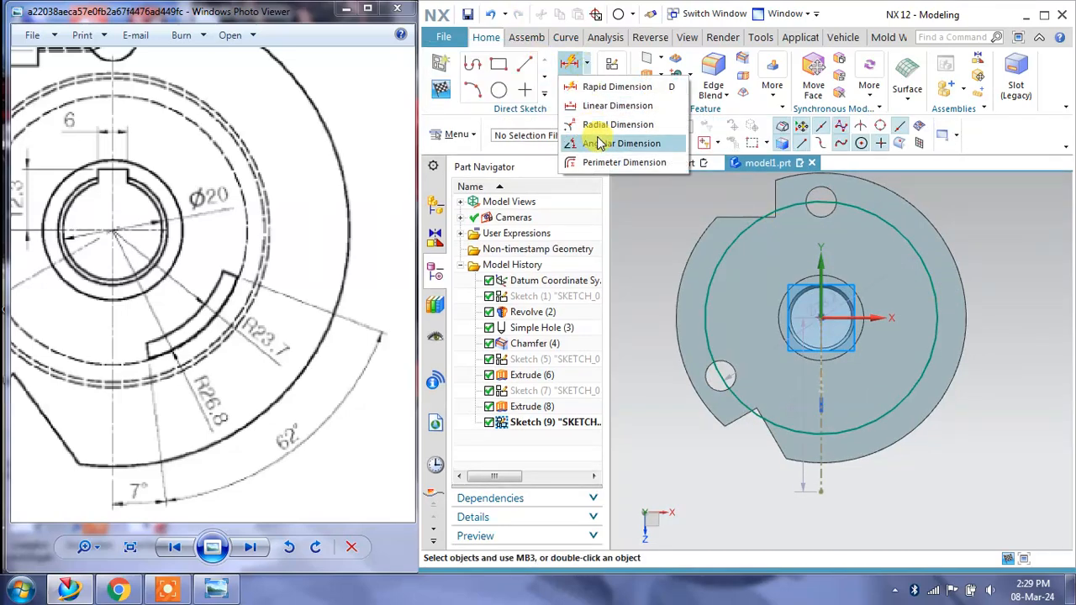
pyautogui.click(600, 127)
pyautogui.click(576, 232)
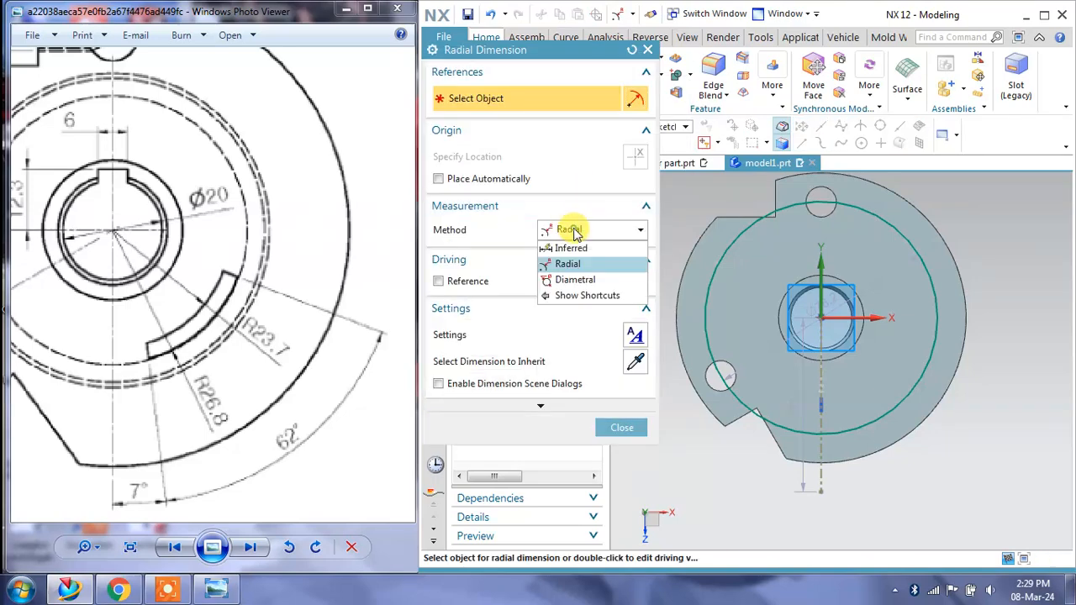
pyautogui.click(576, 233)
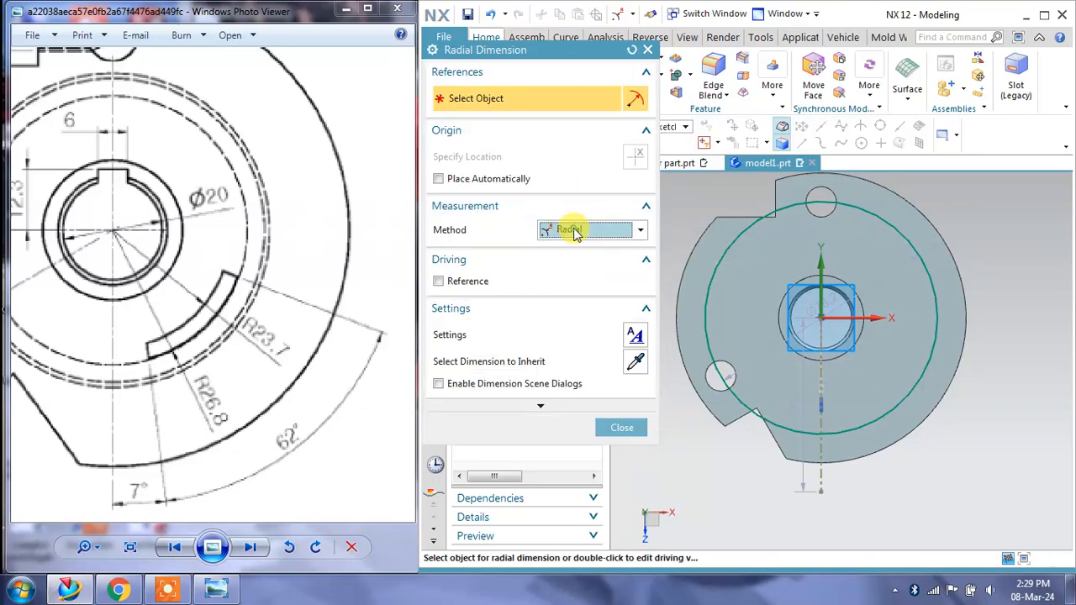
pyautogui.click(931, 277)
pyautogui.click(999, 238)
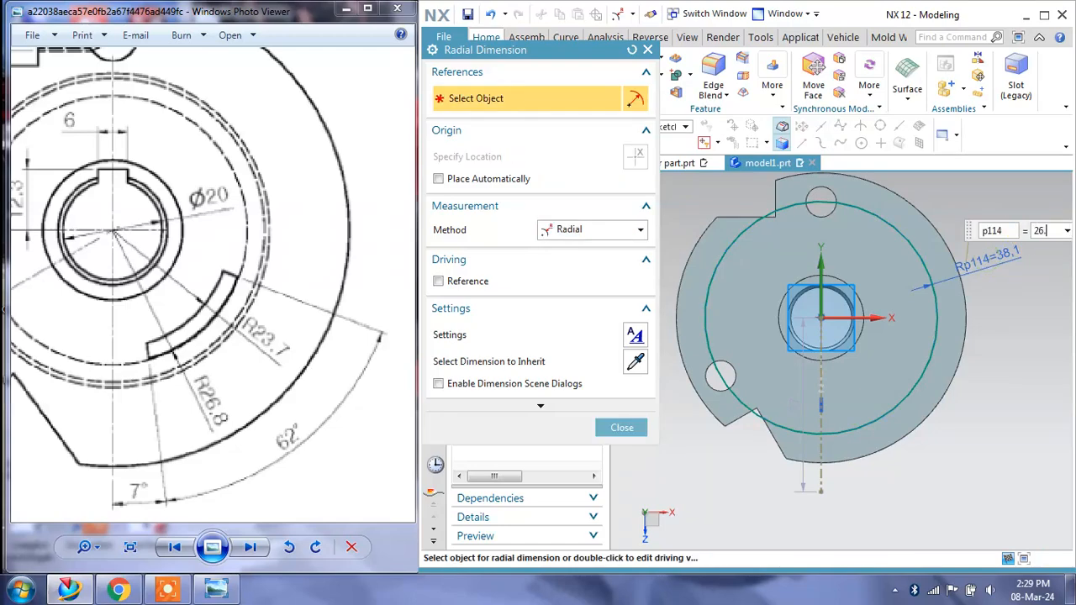
pyautogui.write('26.8')
pyautogui.press('Return')
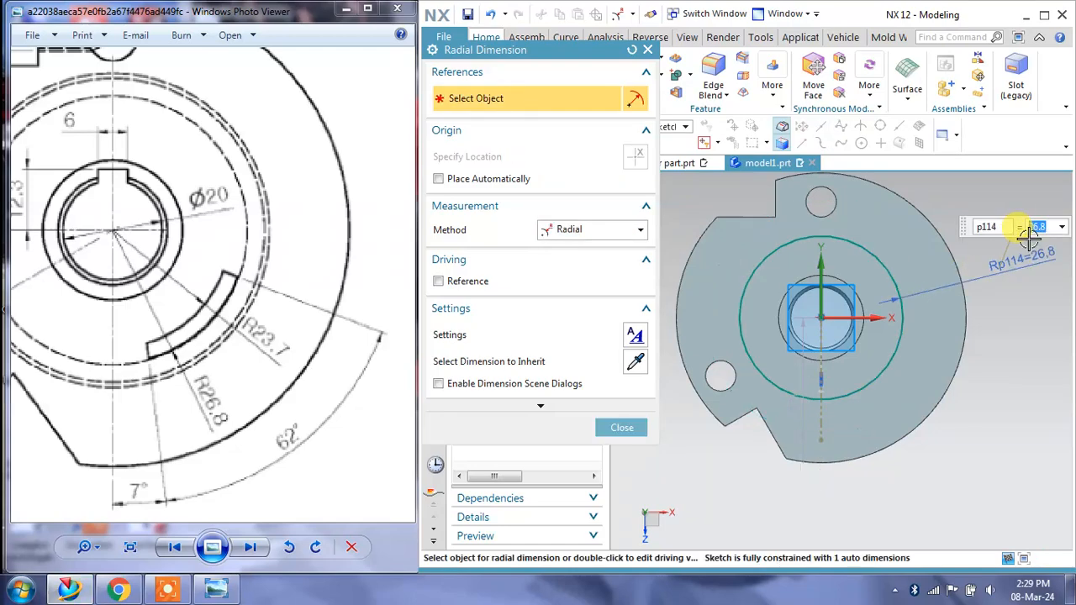
pyautogui.click(640, 429)
# Draw a second circle centered on the bore's center, outside the 26.8 mm radius circle, about 70 mm in diameter
pyautogui.click(504, 87)
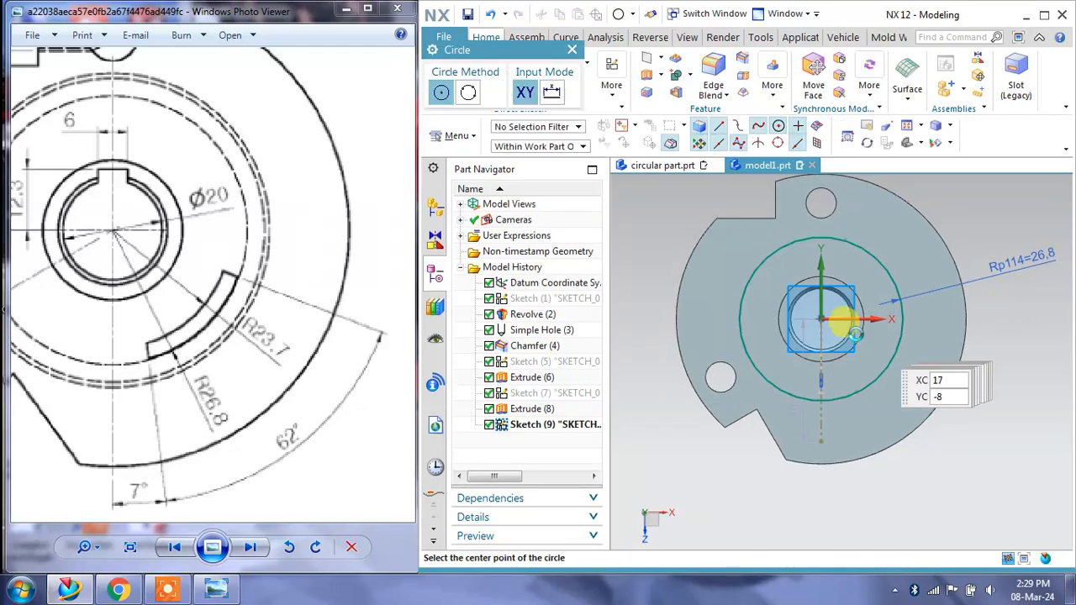
pyautogui.click(849, 347)
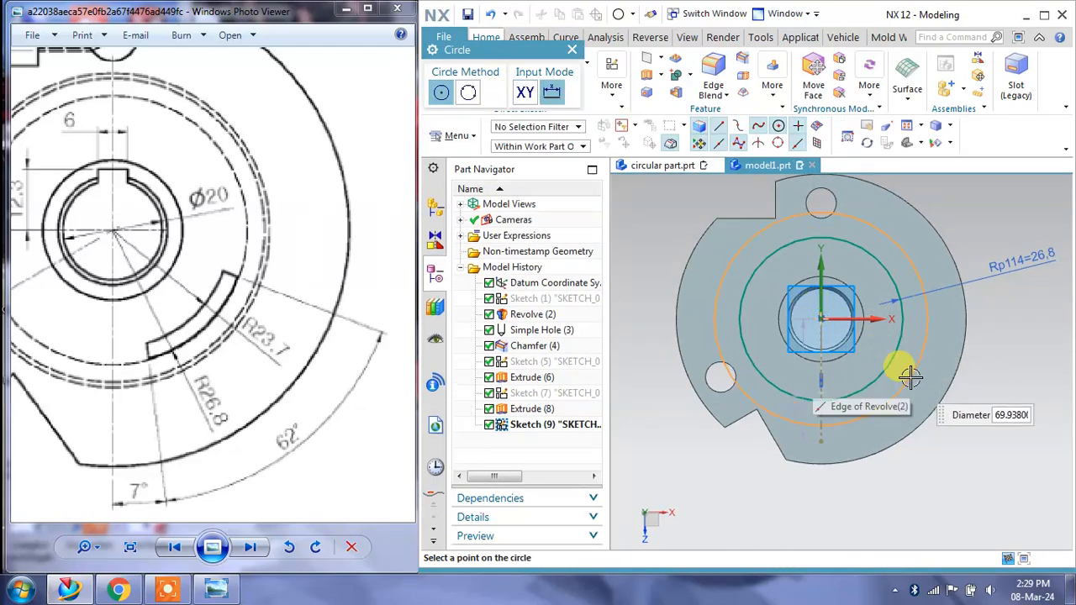
pyautogui.click(904, 368)
pyautogui.click(572, 49)
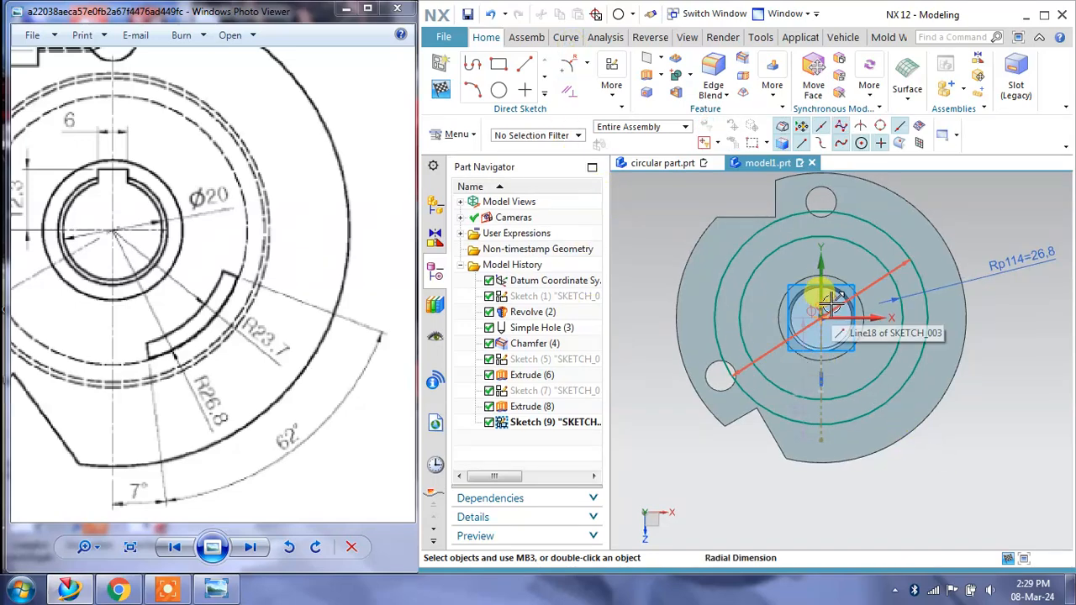
# Reposition the second circle's diameter dimension outside the flange and set it to 23.7 mm
pyautogui.moveTo(948, 228); pyautogui.dragTo(1011, 210)
pyautogui.click(1011, 224)
pyautogui.write('23.7')
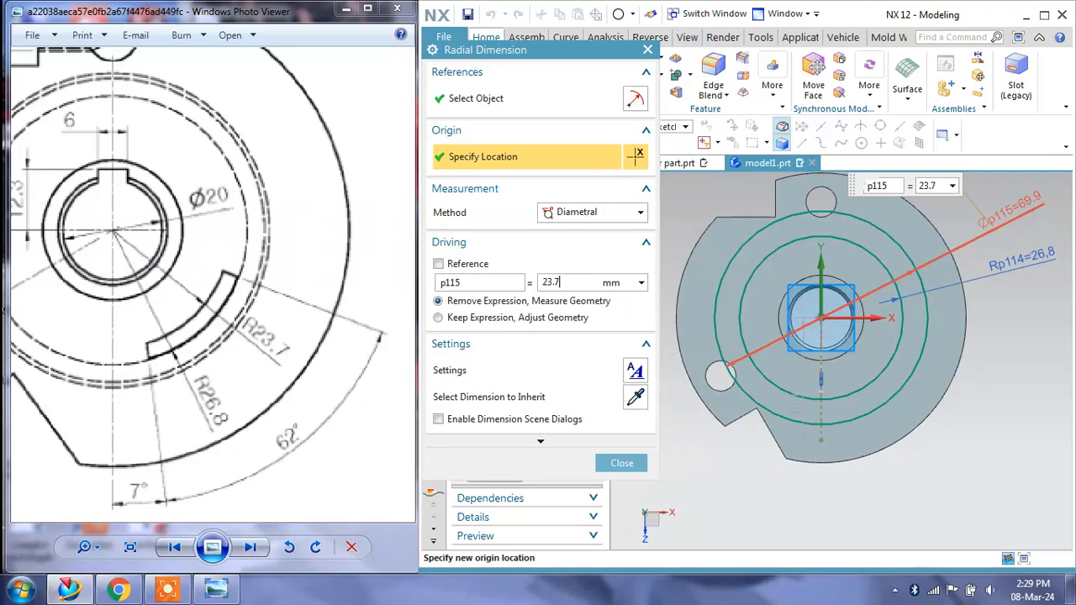
pyautogui.press('Return')
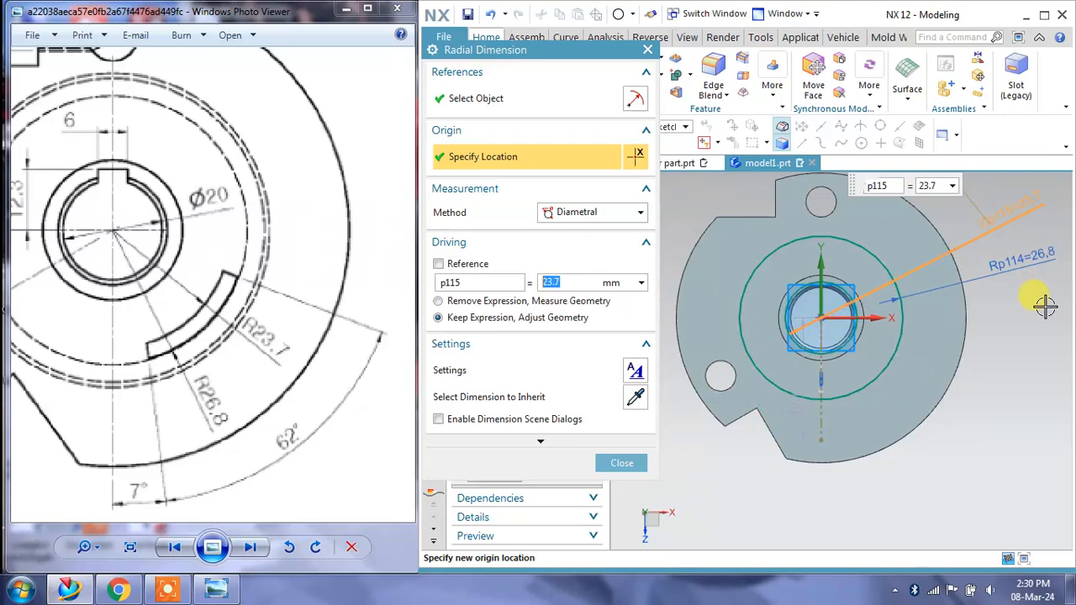
pyautogui.scroll(-4, 874, 416)
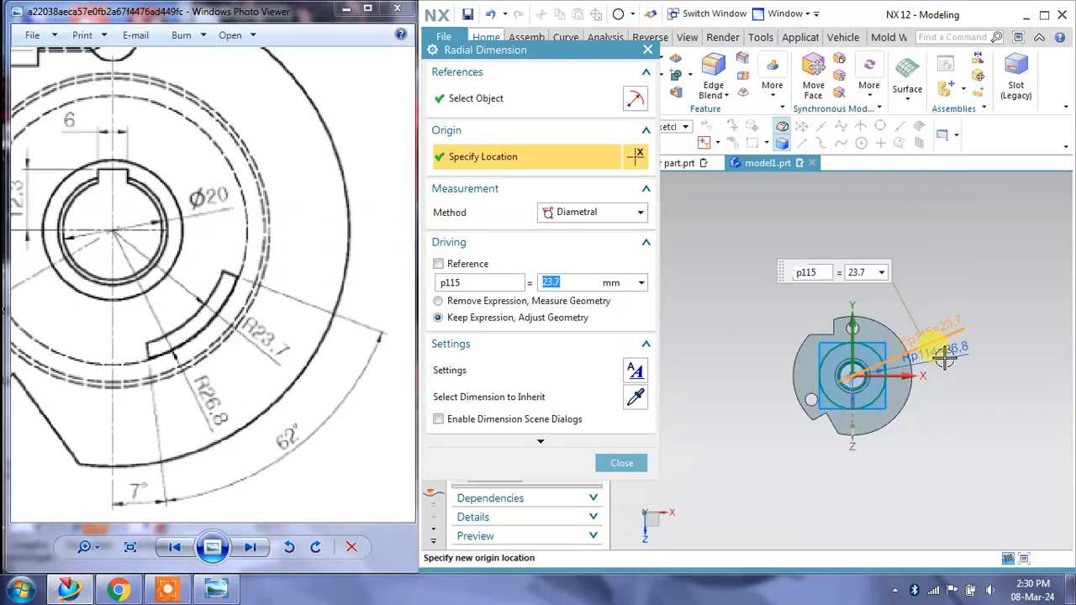
pyautogui.scroll(4, 943, 342)
pyautogui.click(630, 471)
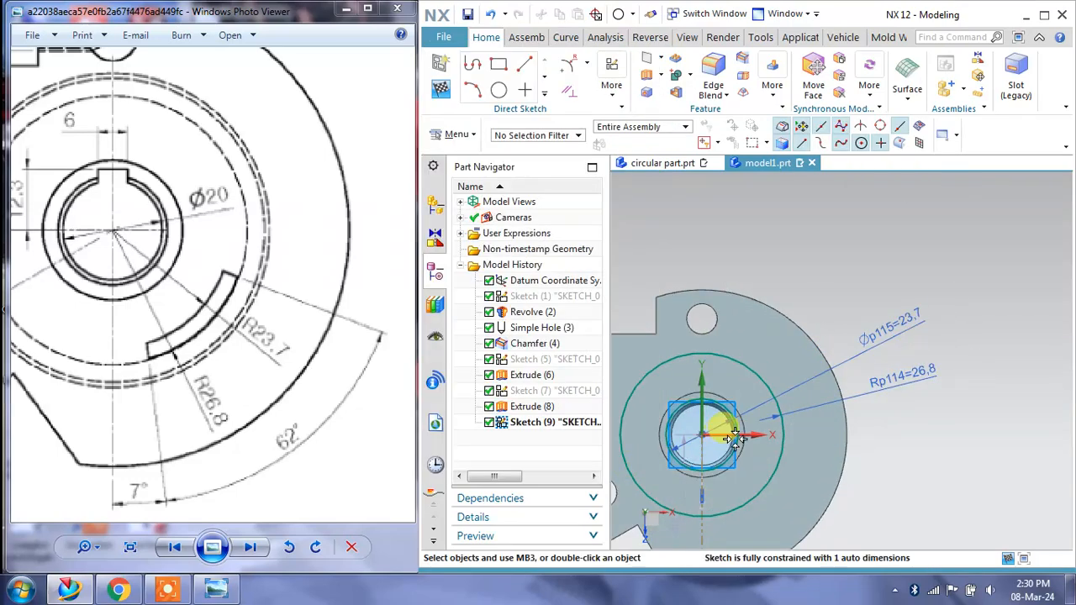
# Delete the second circle's 23.7 mm diameter dimension and enlarge that circle to about 39.5 mm in diameter
pyautogui.keyDown('shift'); pyautogui.moveTo(855, 433); pyautogui.dragTo(900, 396, button='middle'); pyautogui.keyUp('shift')
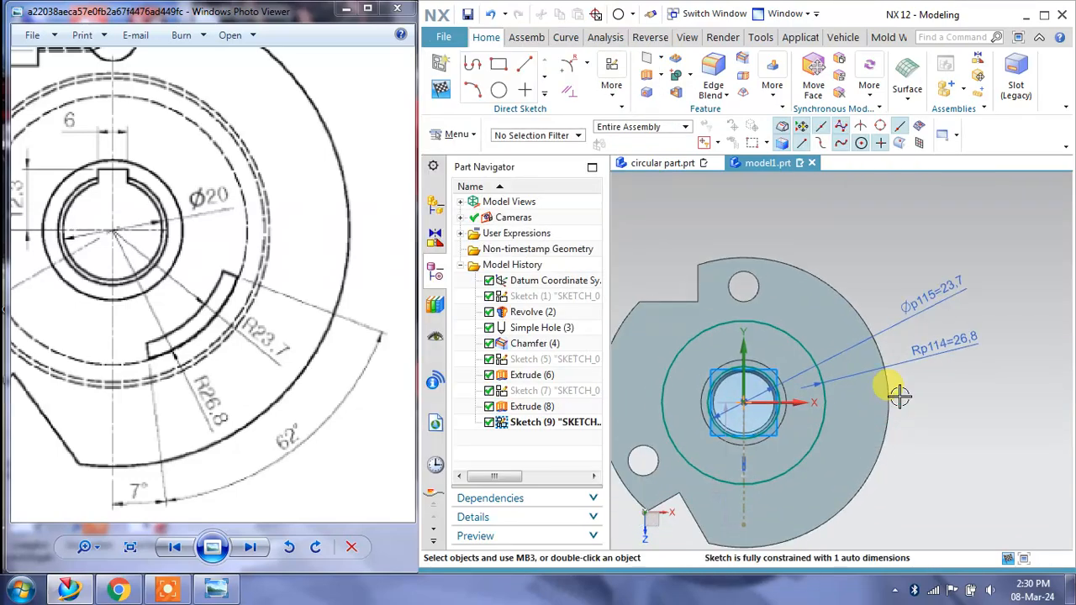
pyautogui.scroll(2, 769, 414)
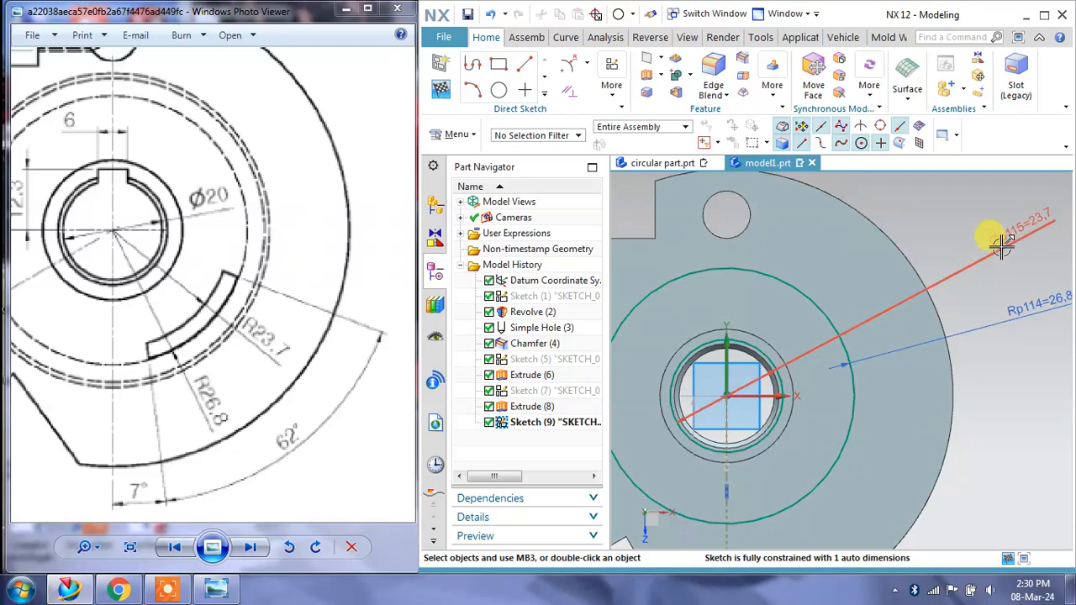
pyautogui.moveTo(1002, 244); pyautogui.dragTo(975, 218)
pyautogui.rightClick(969, 212)
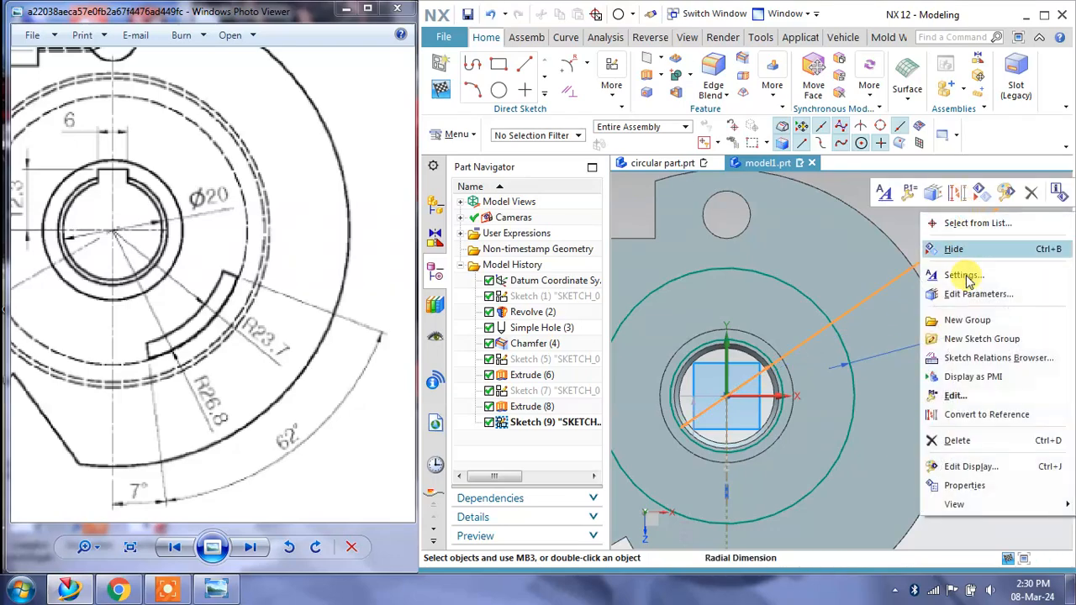
pyautogui.click(958, 442)
pyautogui.click(744, 328)
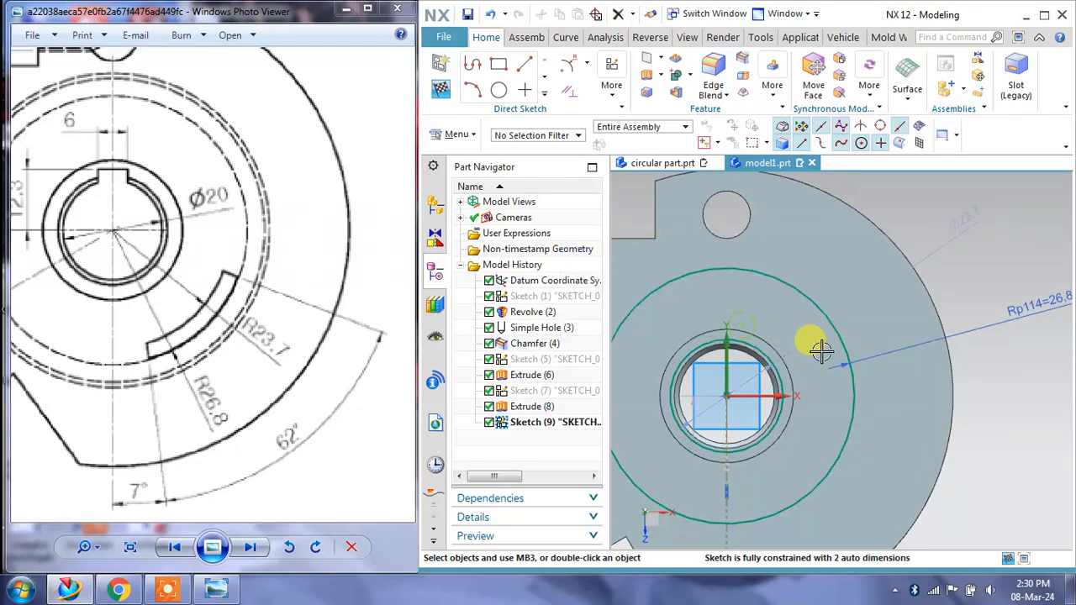
pyautogui.moveTo(780, 380); pyautogui.dragTo(788, 341)
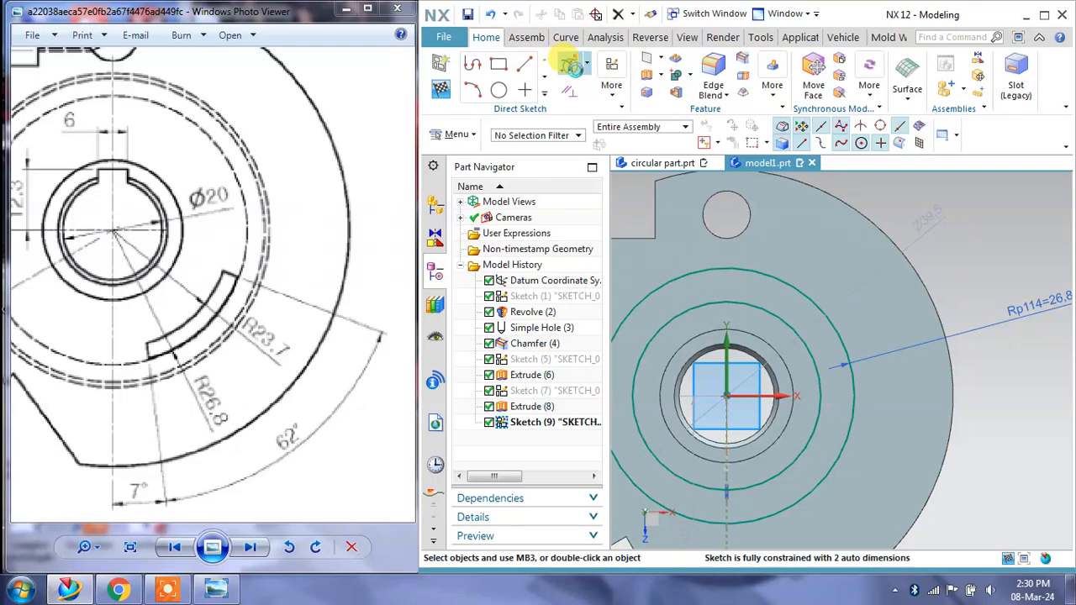
# Add a radial dimension to the second circle and set its radius to 23.7 mm
pyautogui.click(567, 63)
pyautogui.click(760, 314)
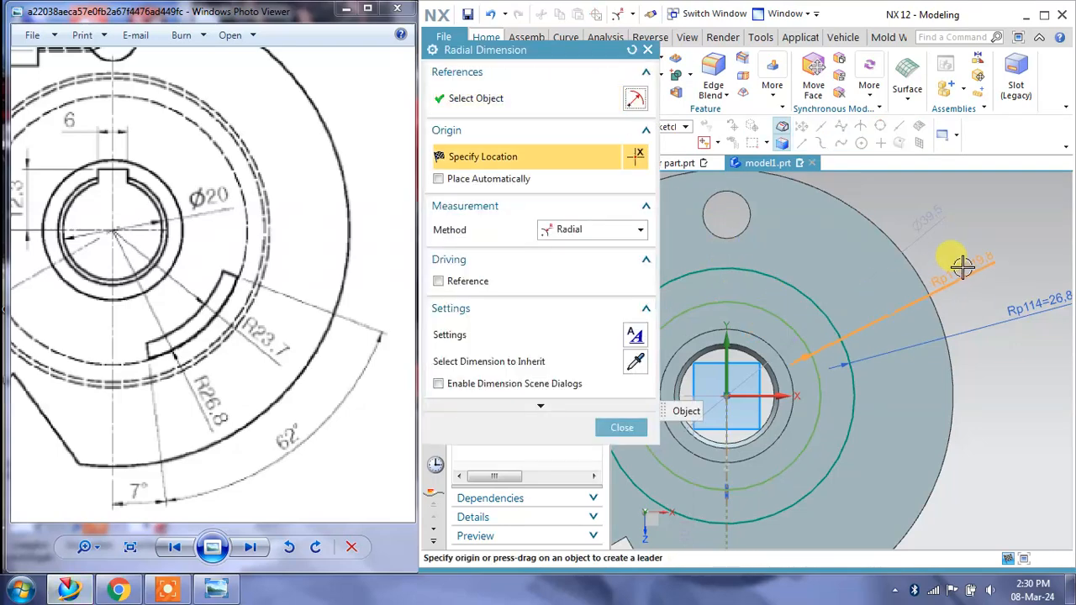
pyautogui.click(961, 257)
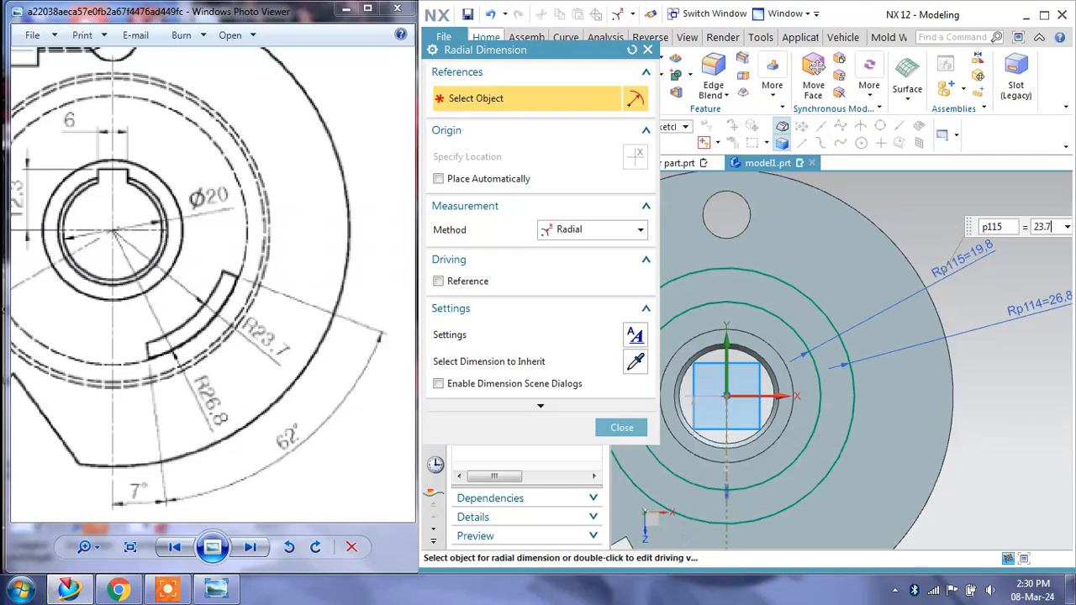
pyautogui.write('23.7')
pyautogui.press('Return')
pyautogui.middleClick(694, 418)
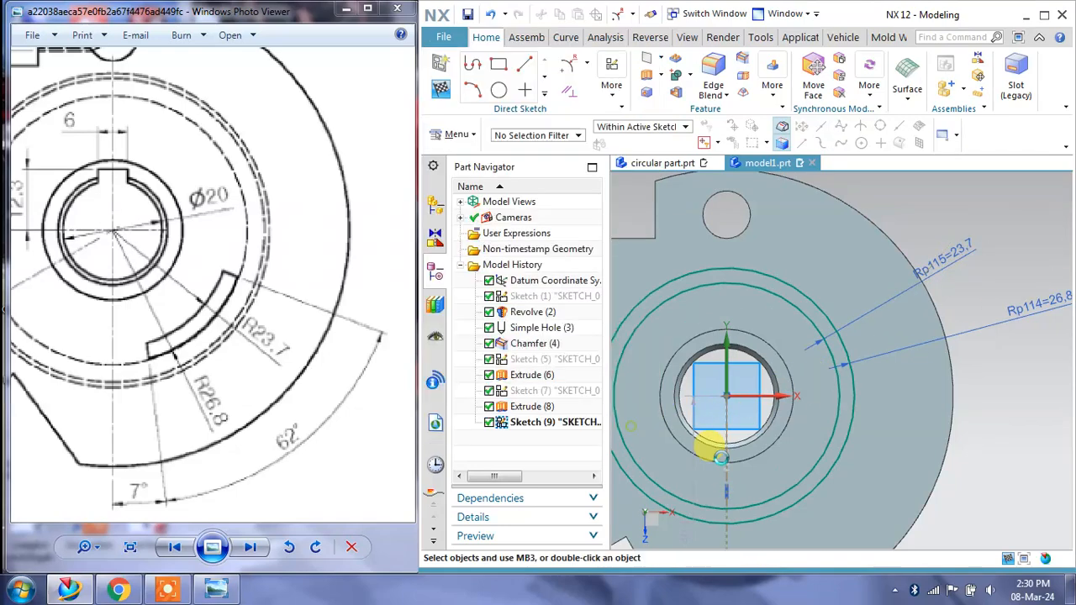
# Check the part in circular part.prt, return to model1.prt and reopen the slot sketch for editing
pyautogui.keyDown('shift'); pyautogui.moveTo(818, 473); pyautogui.dragTo(820, 395, button='middle'); pyautogui.keyUp('shift')
pyautogui.scroll(-3, 822, 396)
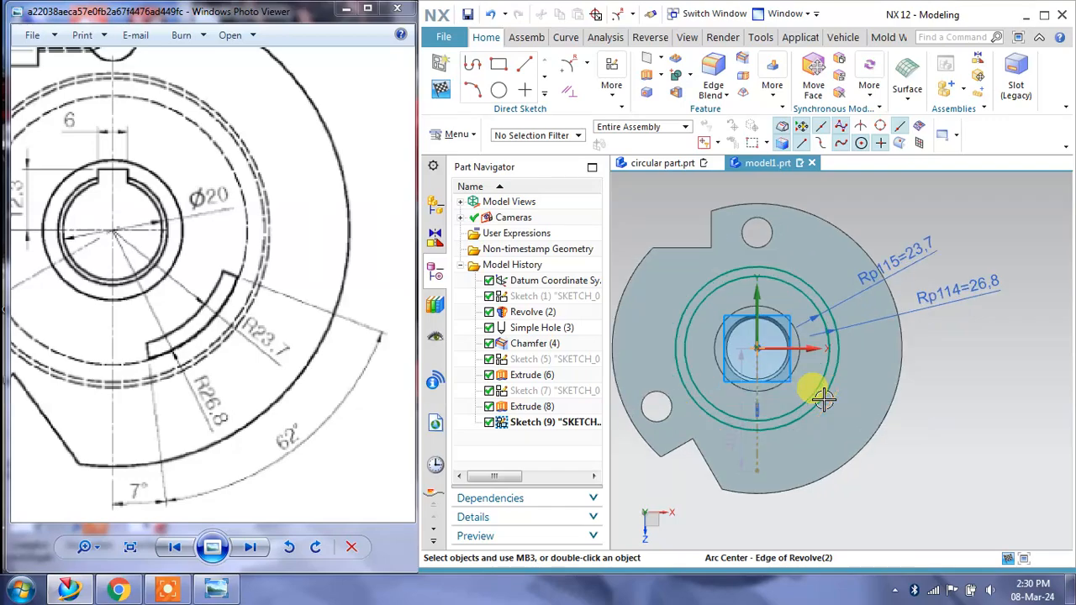
pyautogui.scroll(2, 823, 396)
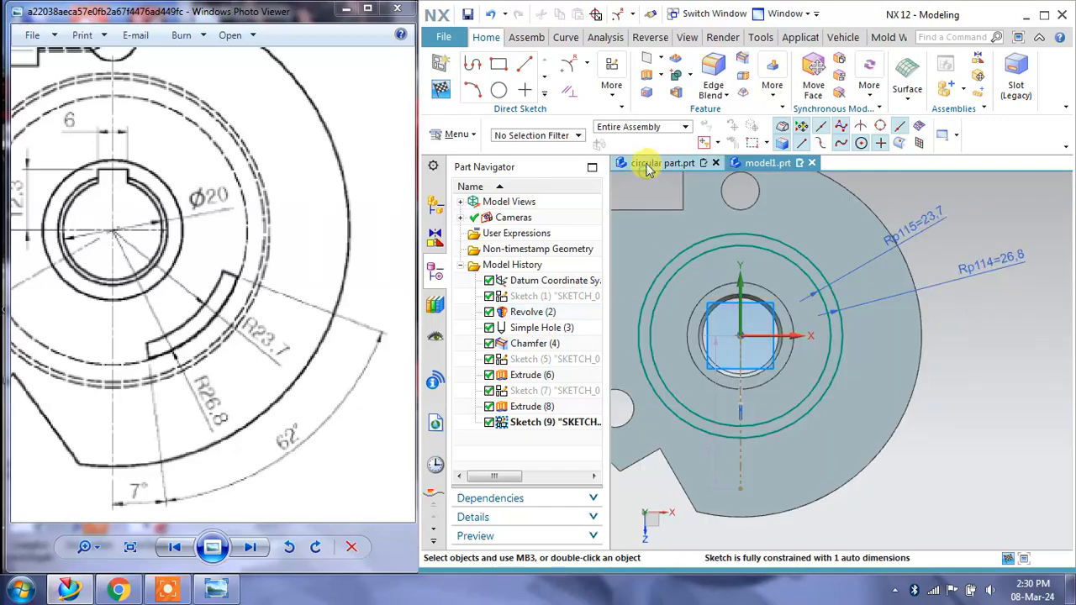
pyautogui.click(647, 168)
pyautogui.moveTo(945, 444); pyautogui.dragTo(936, 416, button='middle')
pyautogui.click(757, 167)
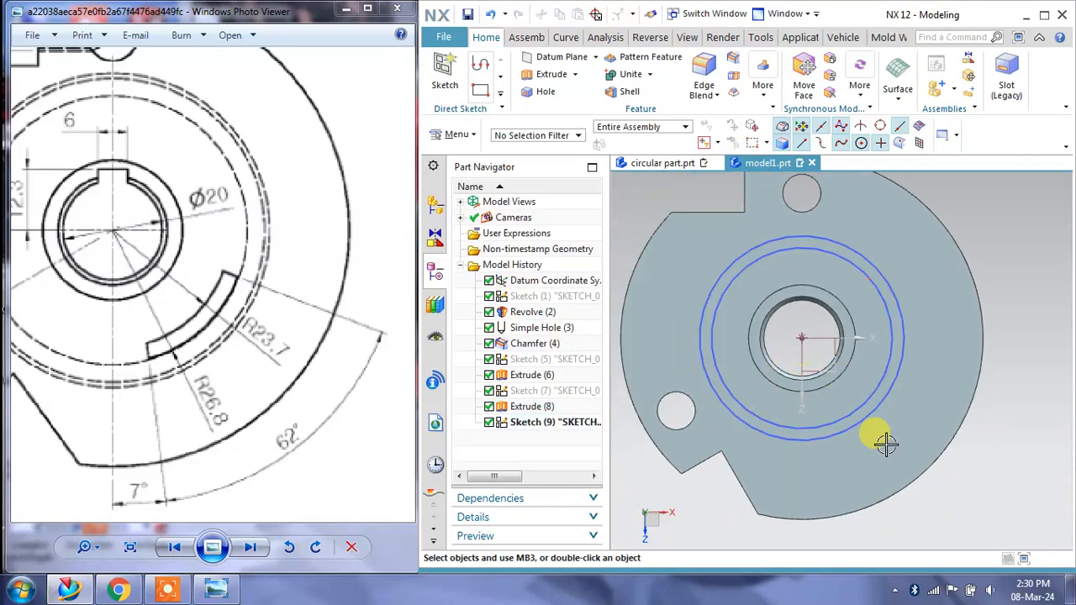
pyautogui.doubleClick(871, 404)
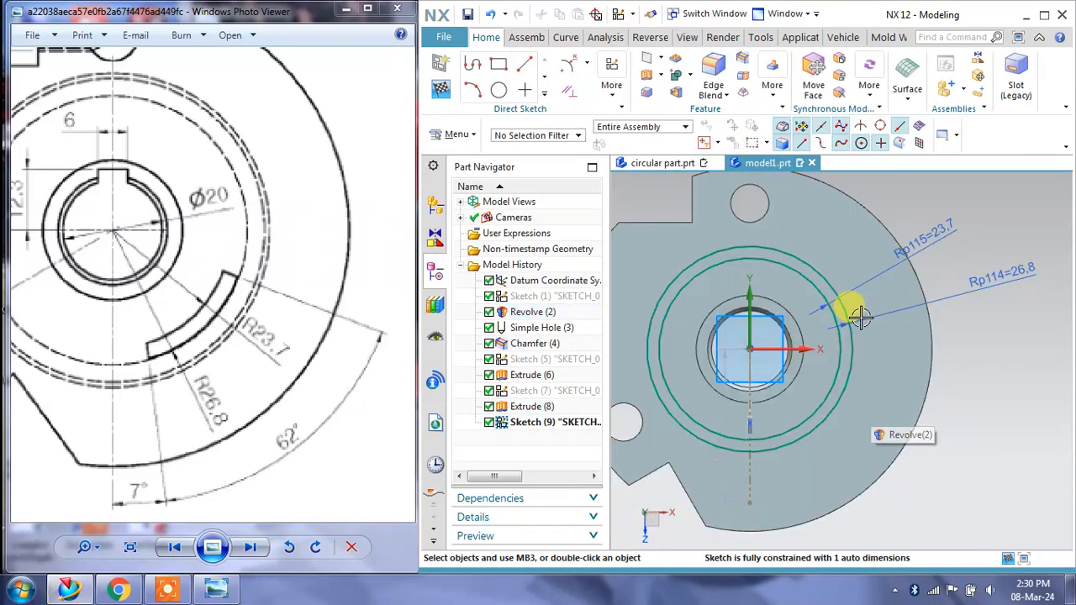
# Draw two lines at different angles from the bore's center outward across both circles, toward the flange's lower-right rim, for the slot ends
pyautogui.click(525, 66)
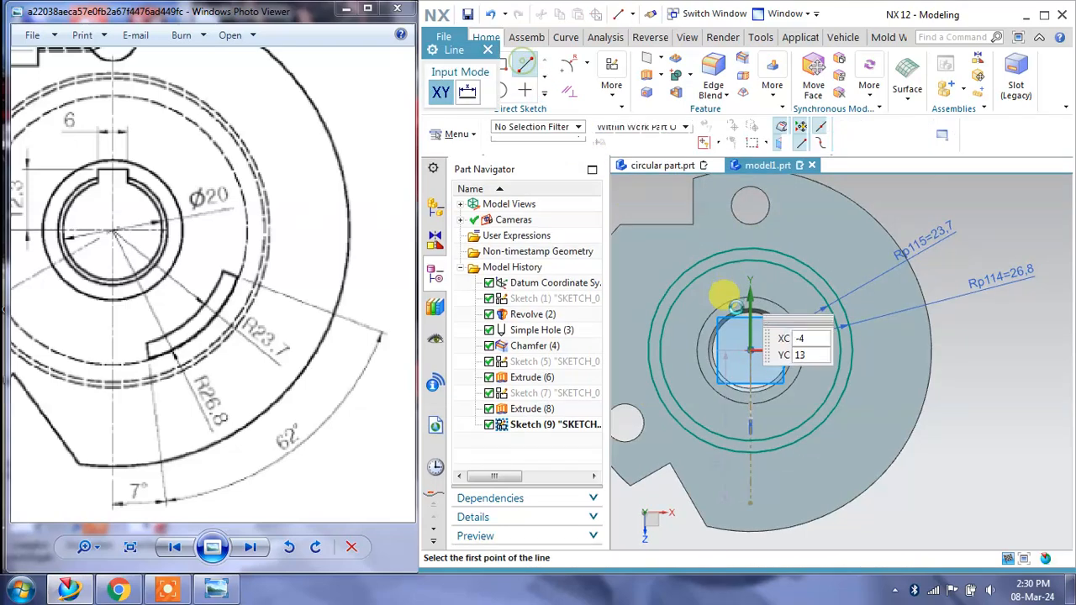
pyautogui.click(751, 349)
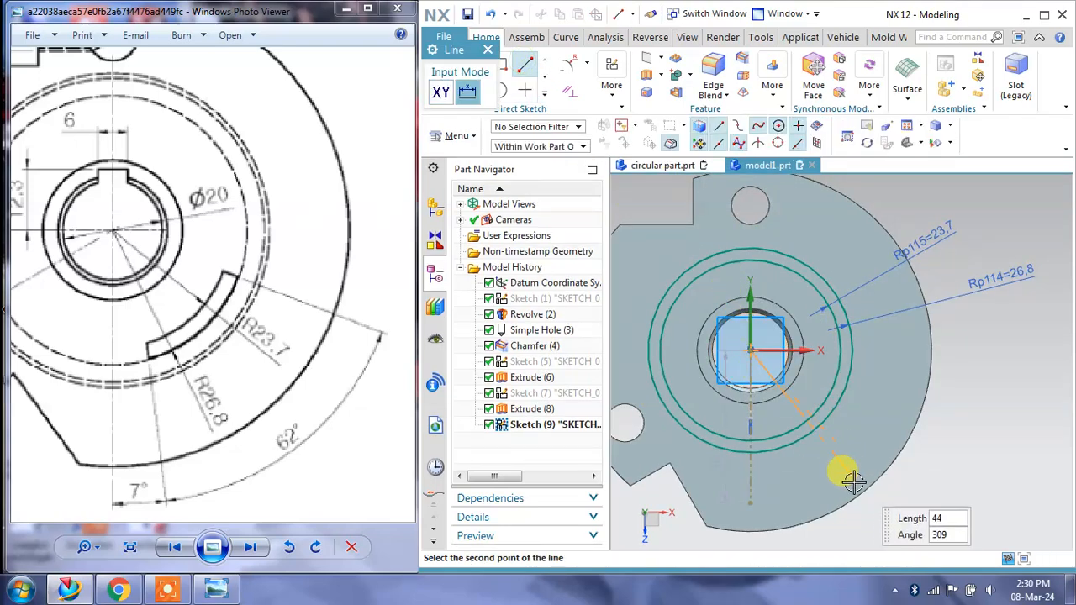
pyautogui.click(845, 484)
pyautogui.press('Escape')
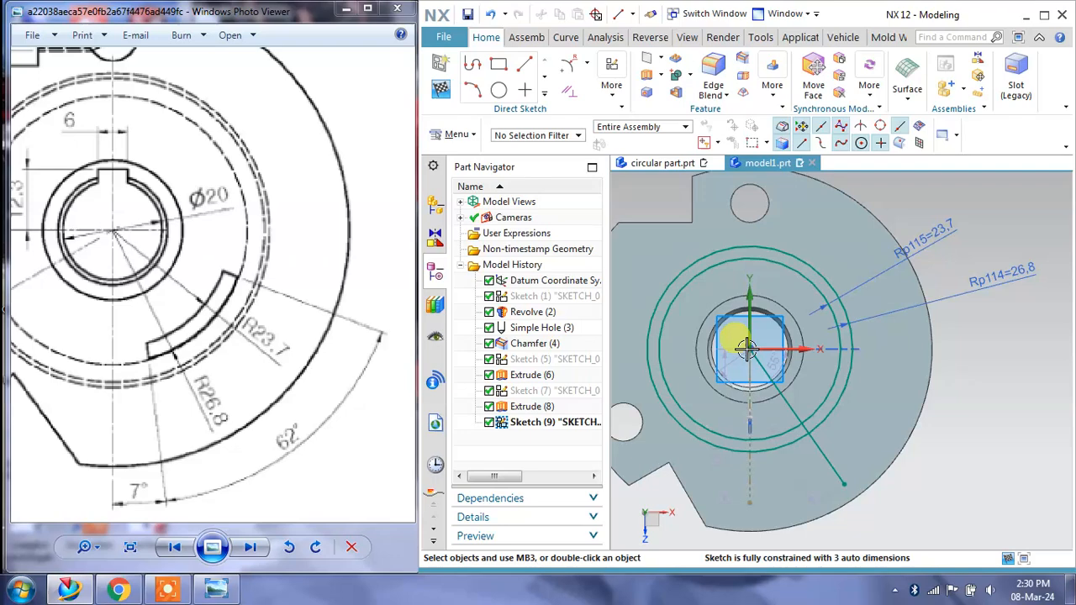
pyautogui.click(481, 72)
pyautogui.click(751, 350)
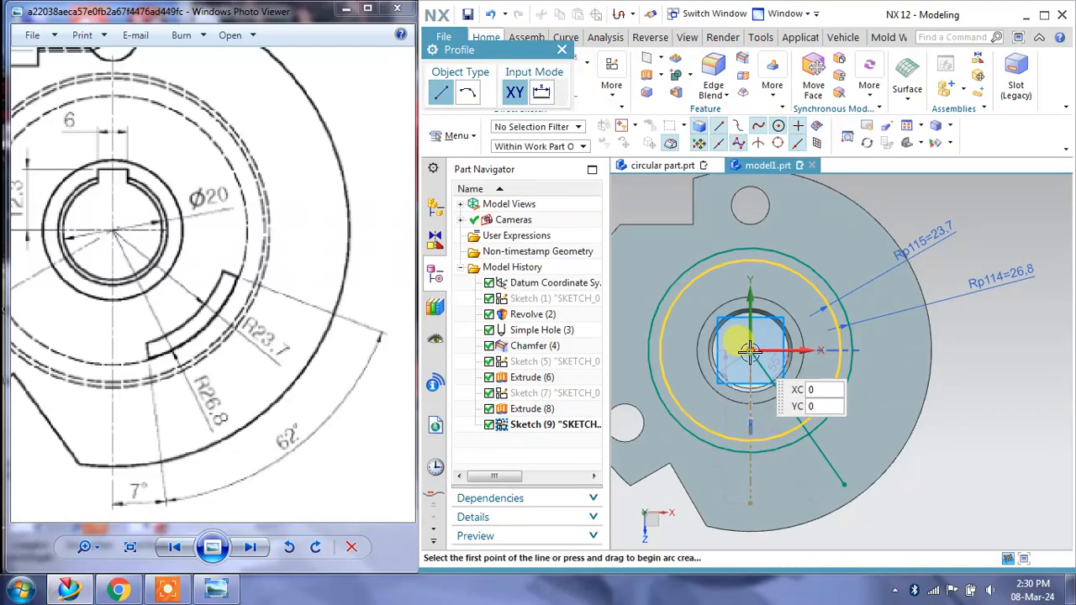
pyautogui.click(898, 395)
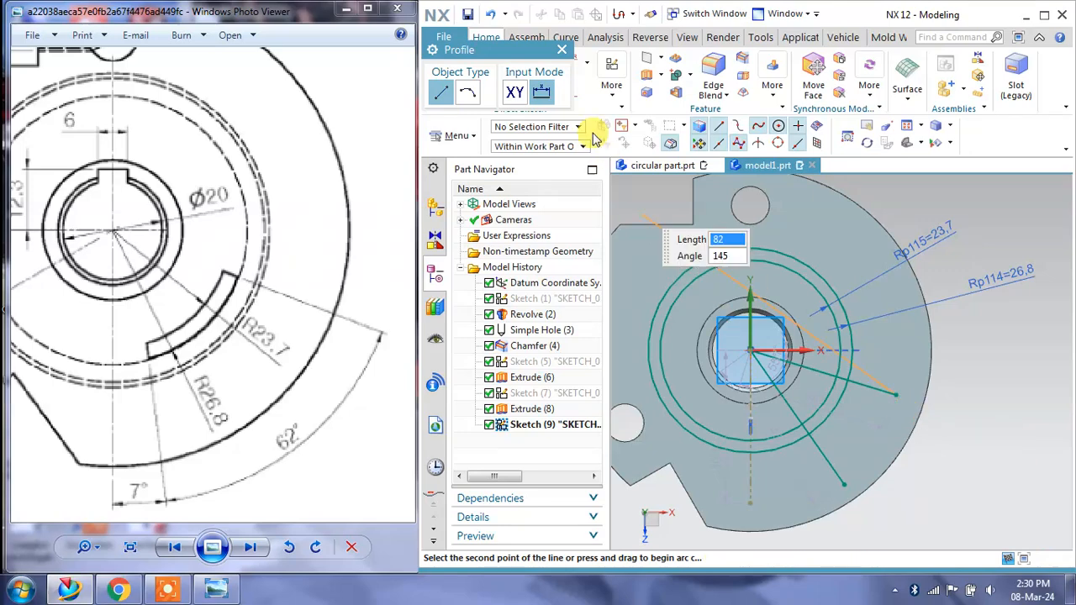
pyautogui.click(562, 50)
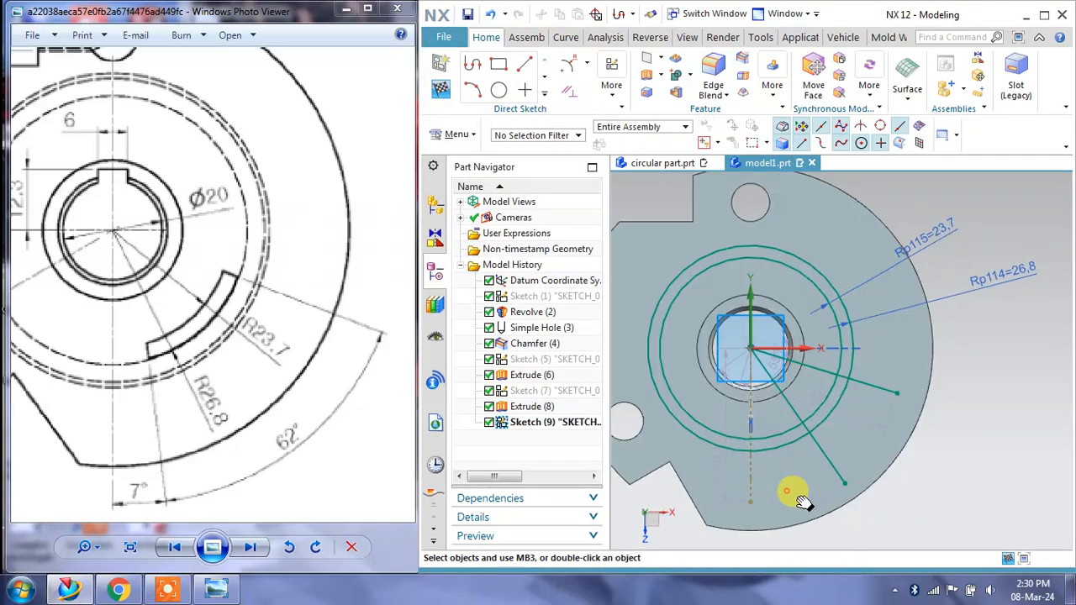
# Add an angular dimension between the vertical centerline and the lower slot-end line and set it to 7°
pyautogui.keyDown('shift'); pyautogui.moveTo(799, 502); pyautogui.dragTo(824, 501, button='middle'); pyautogui.keyUp('shift')
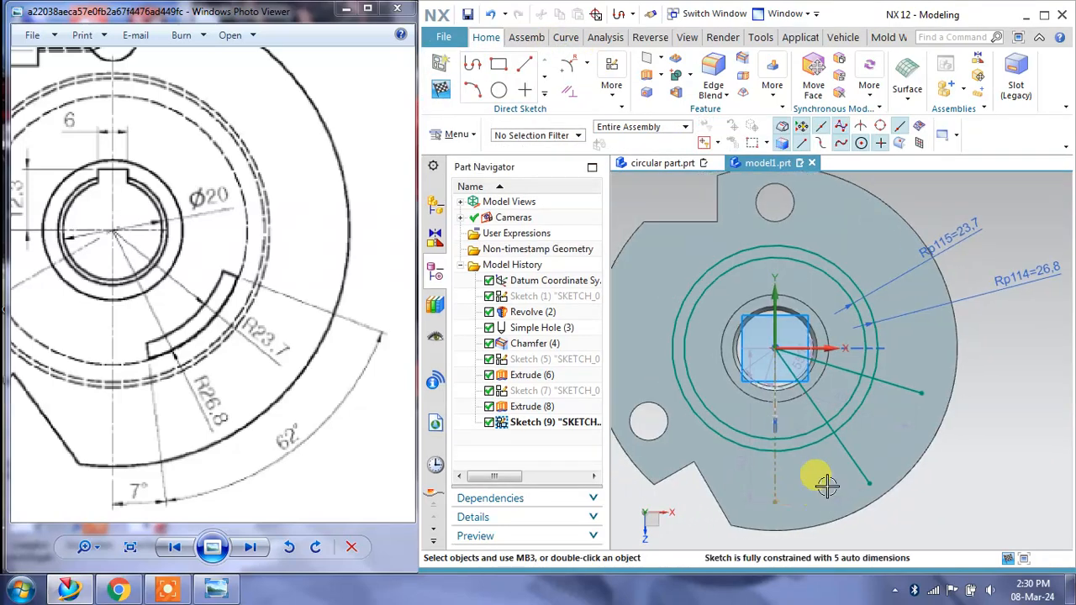
pyautogui.click(586, 71)
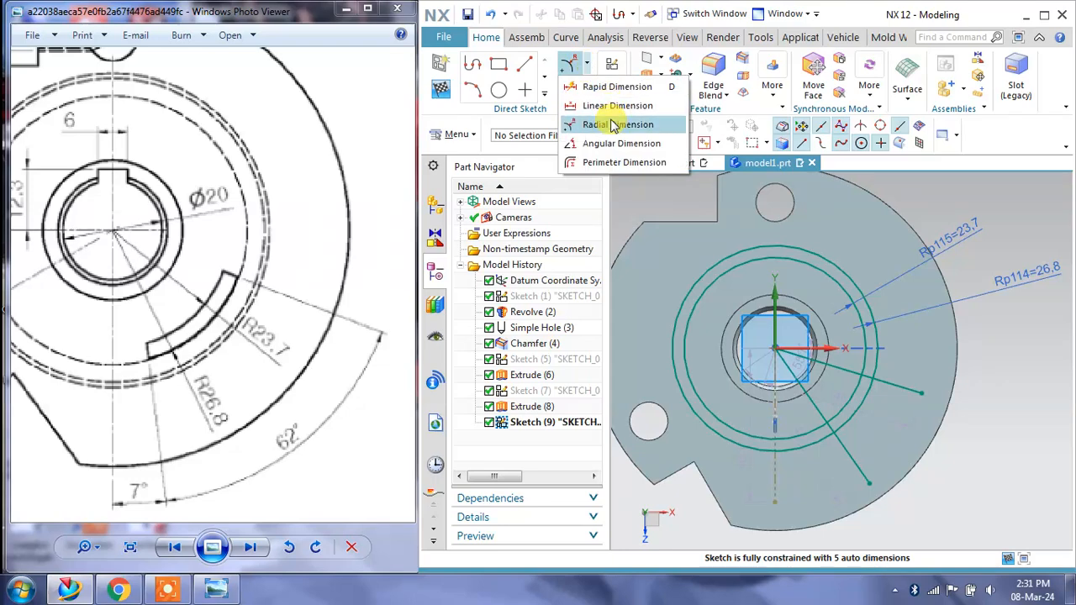
pyautogui.click(620, 143)
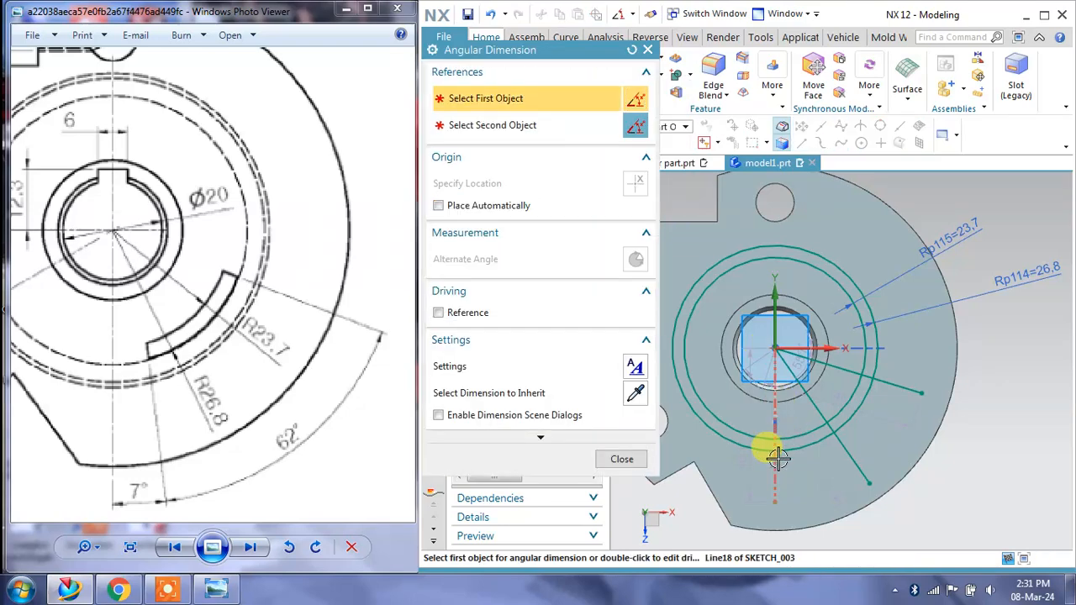
pyautogui.click(777, 458)
pyautogui.click(841, 440)
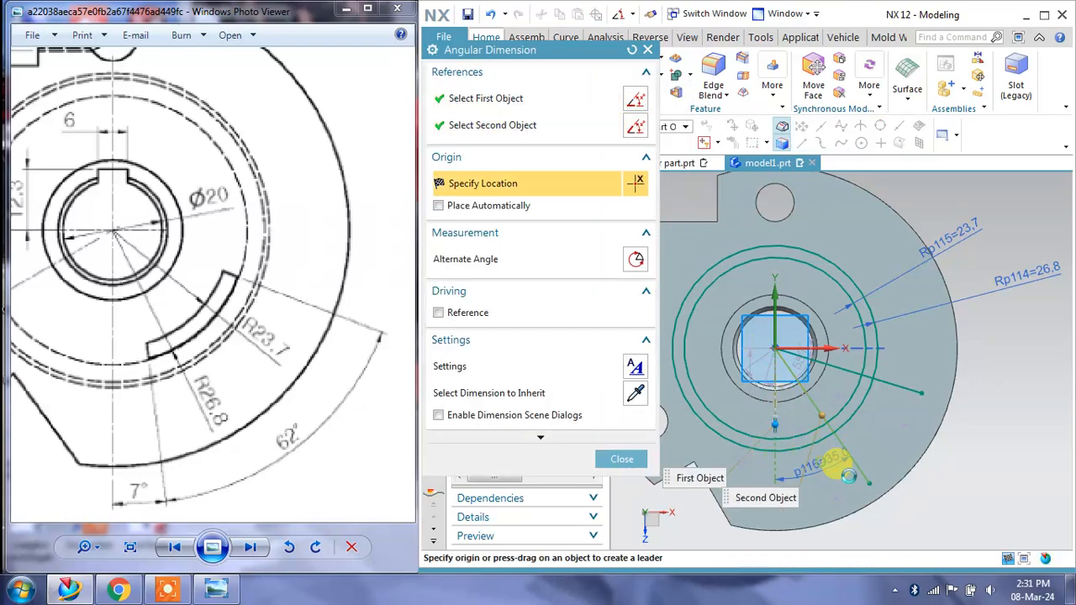
pyautogui.click(857, 473)
pyautogui.write('7')
pyautogui.press('Return')
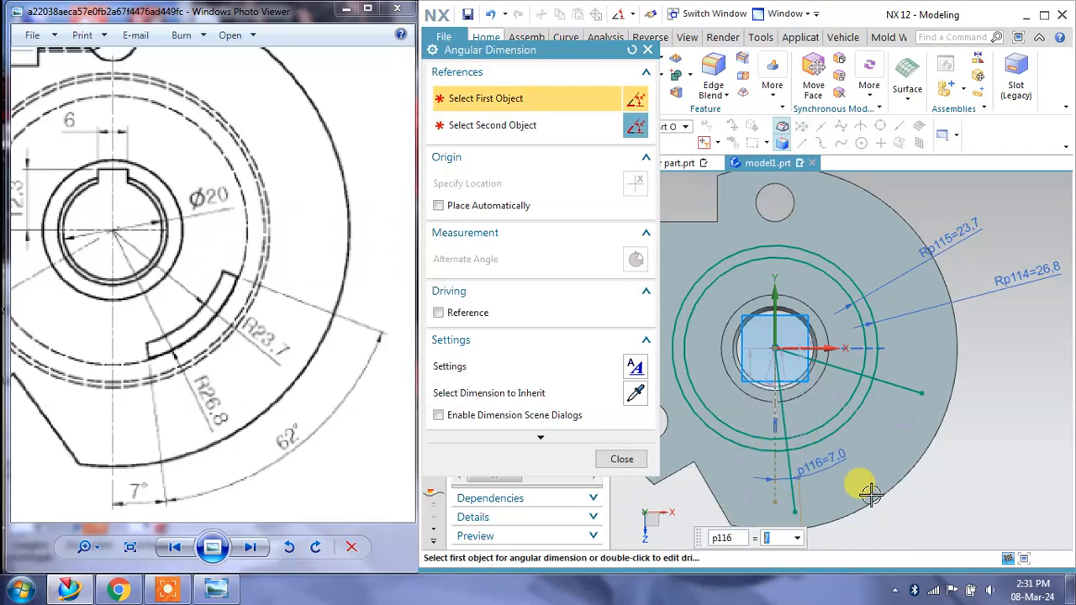
pyautogui.click(609, 460)
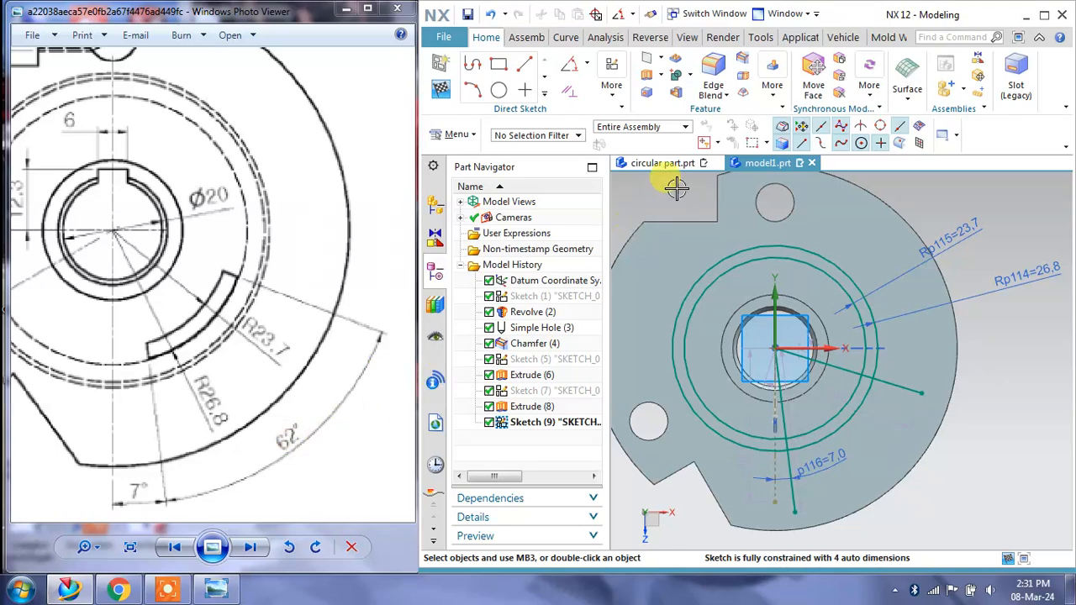
# Add an angular dimension between the two slot-end lines and set it to 62°
pyautogui.click(569, 66)
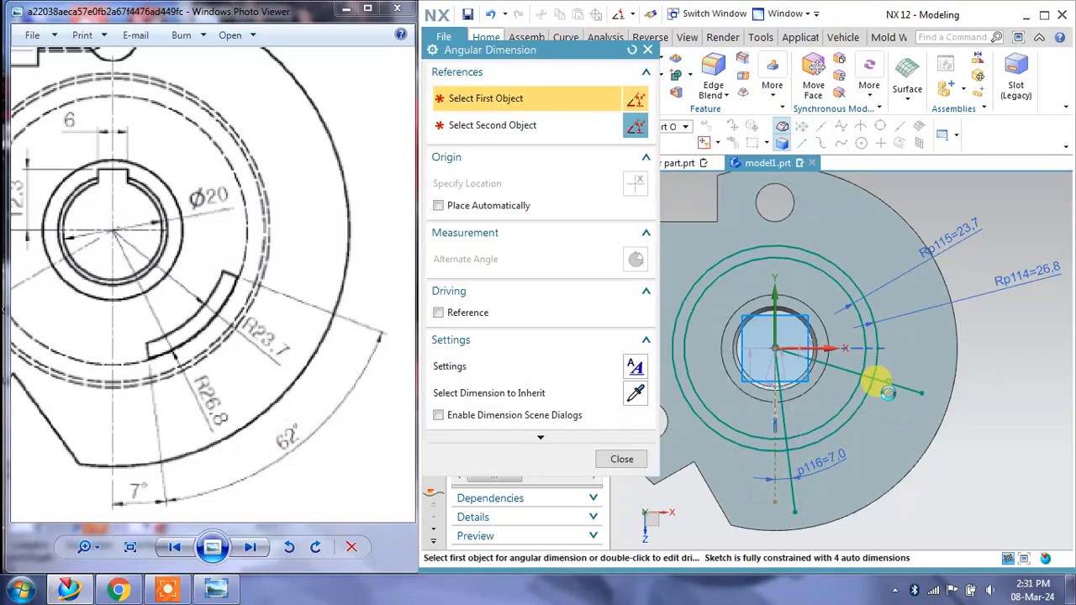
pyautogui.click(889, 392)
pyautogui.click(790, 461)
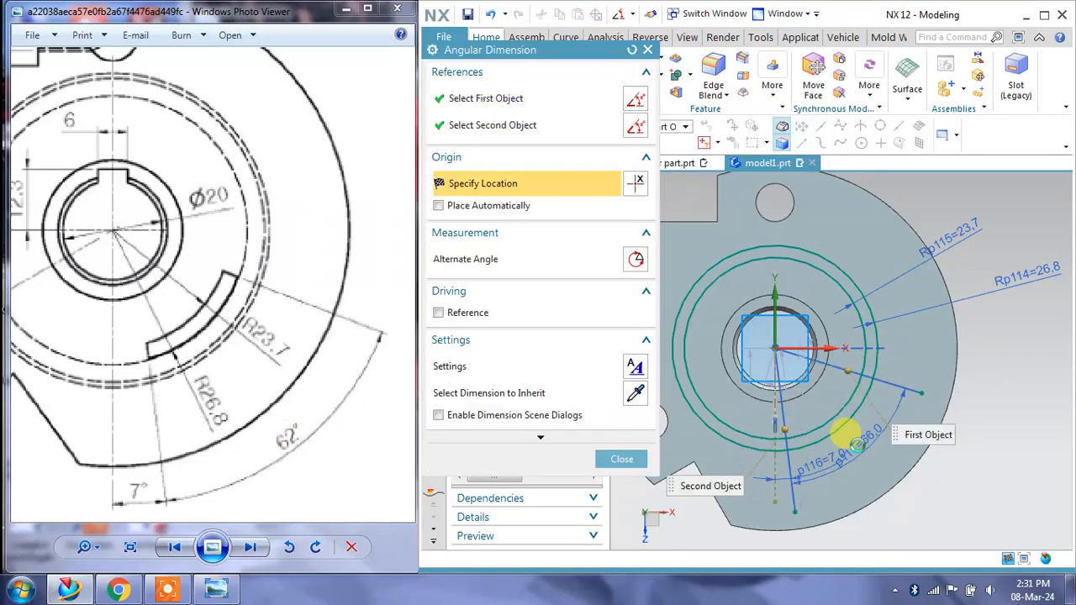
pyautogui.click(858, 444)
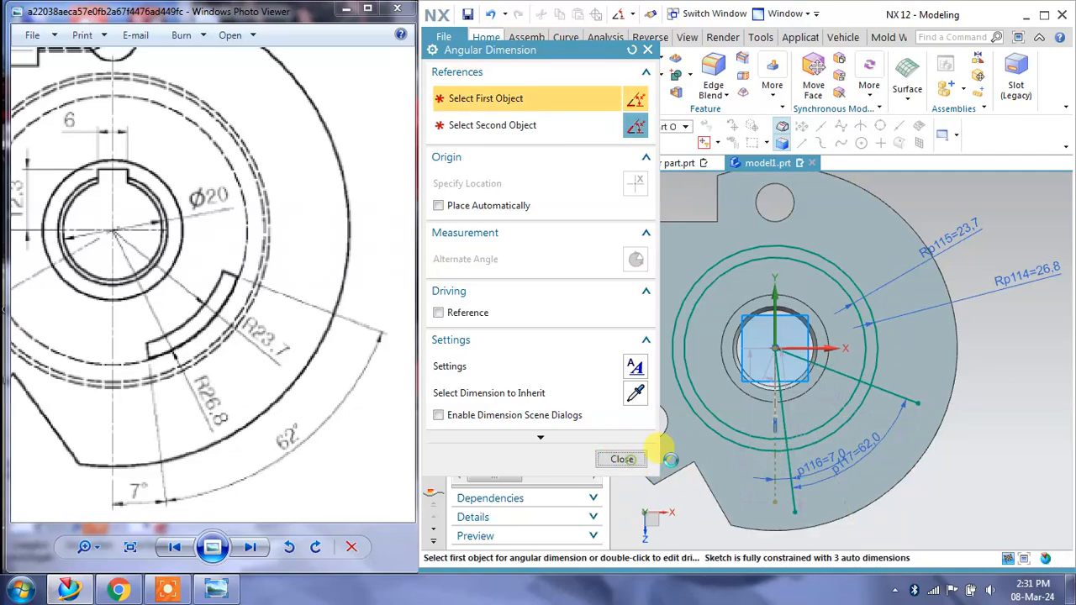
pyautogui.click(622, 459)
# Quick Trim both slot-end lines beyond the outer circle and the large portions of both circles outside the slot's sector
pyautogui.keyDown('shift'); pyautogui.moveTo(800, 411); pyautogui.dragTo(782, 357, button='middle'); pyautogui.keyUp('shift')
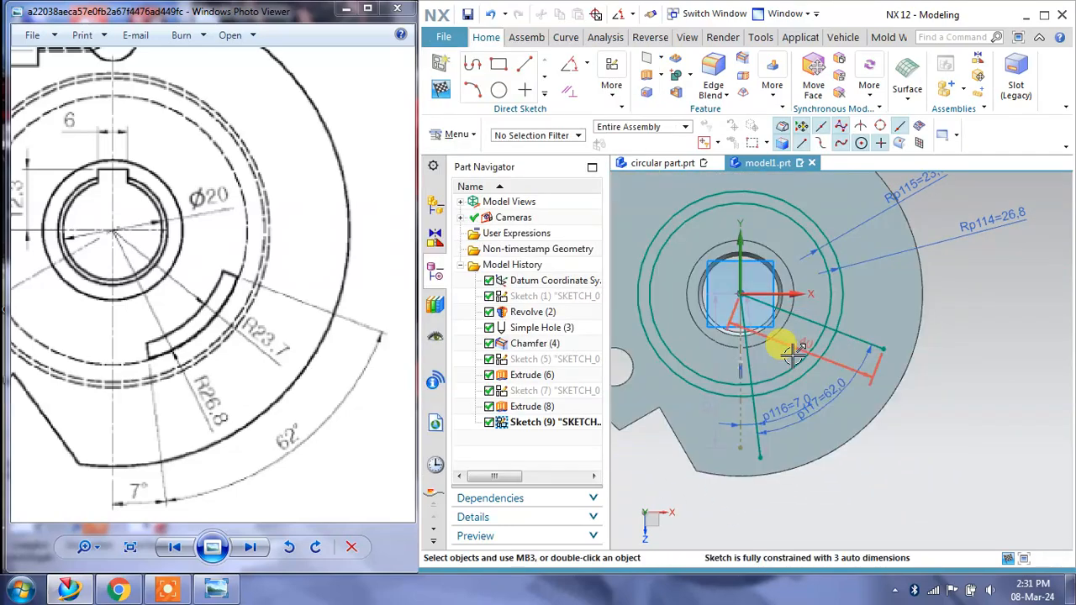
pyautogui.click(544, 94)
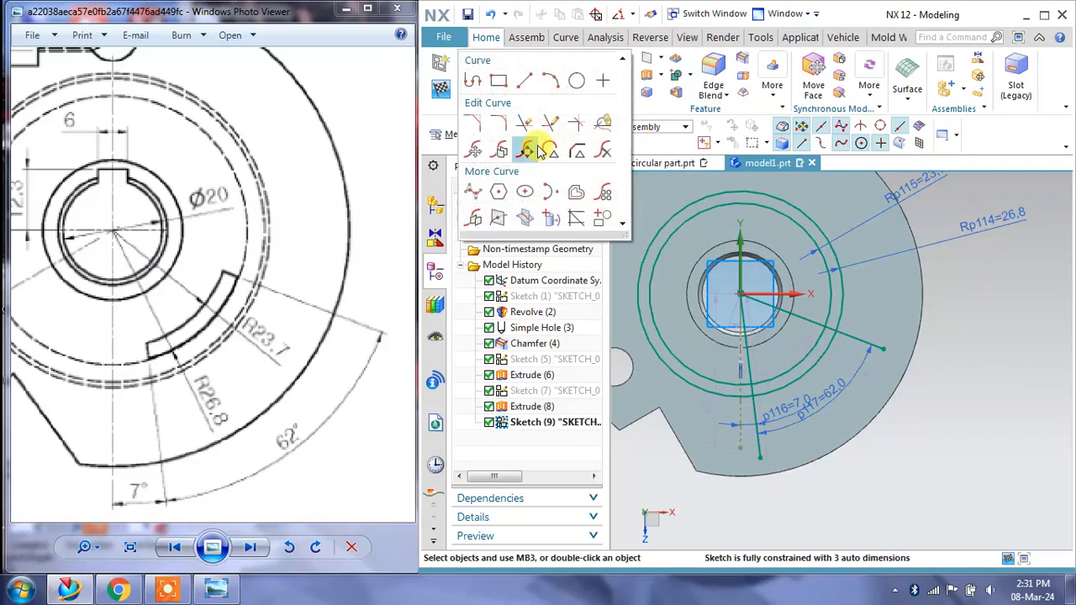
pyautogui.click(535, 150)
pyautogui.scroll(2, 884, 337)
pyautogui.click(916, 328)
pyautogui.click(769, 494)
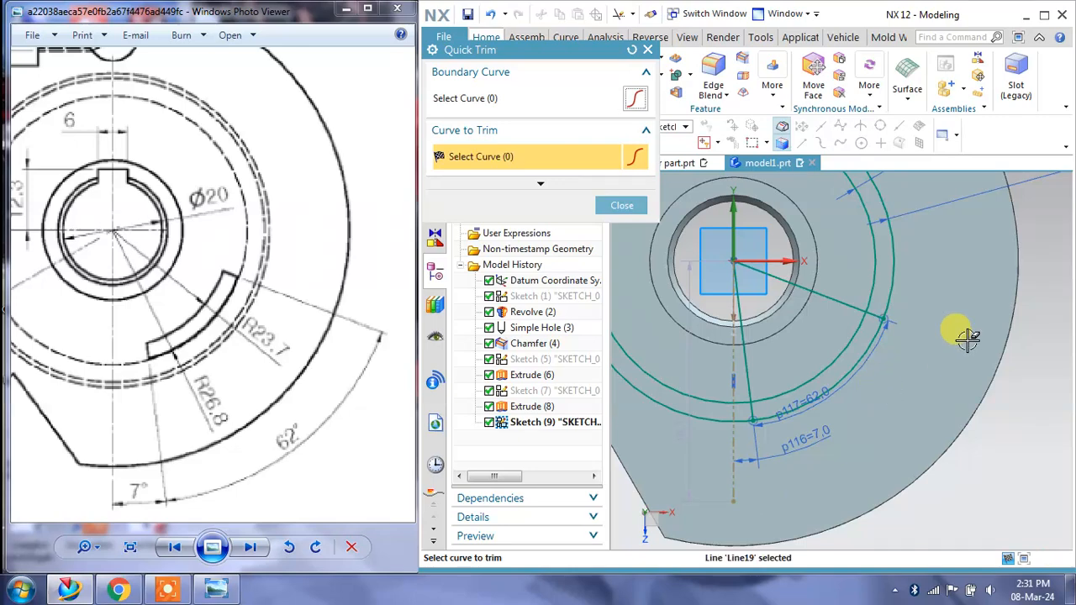
pyautogui.click(891, 266)
pyautogui.click(879, 262)
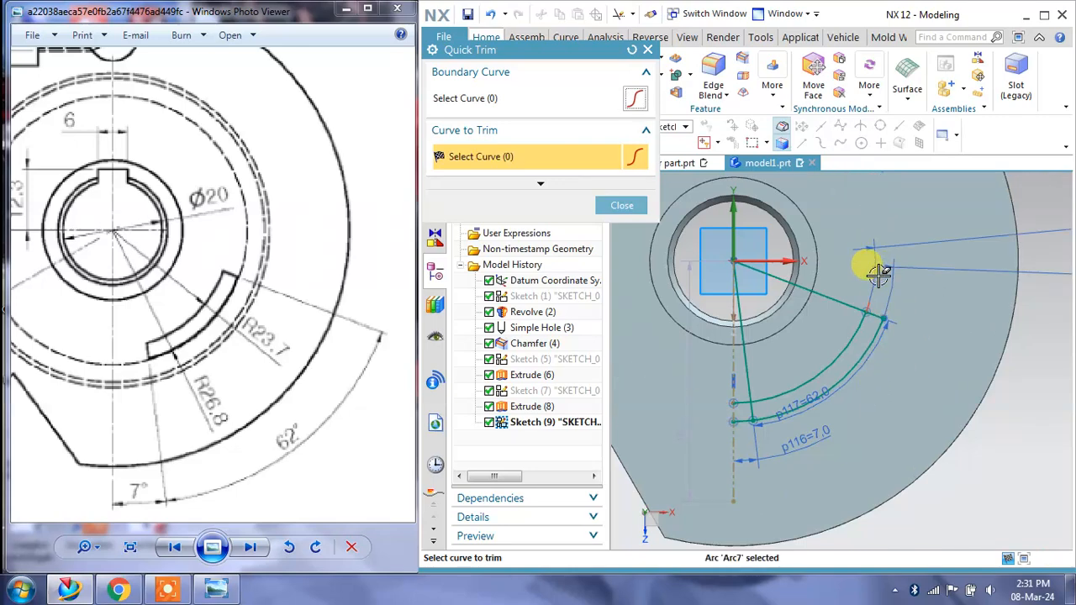
# Trim the arc stubs between the centerline and the 7° line and the line segments inside the inner arc
pyautogui.scroll(3, 728, 413)
pyautogui.scroll(-1, 749, 413)
pyautogui.click(740, 381)
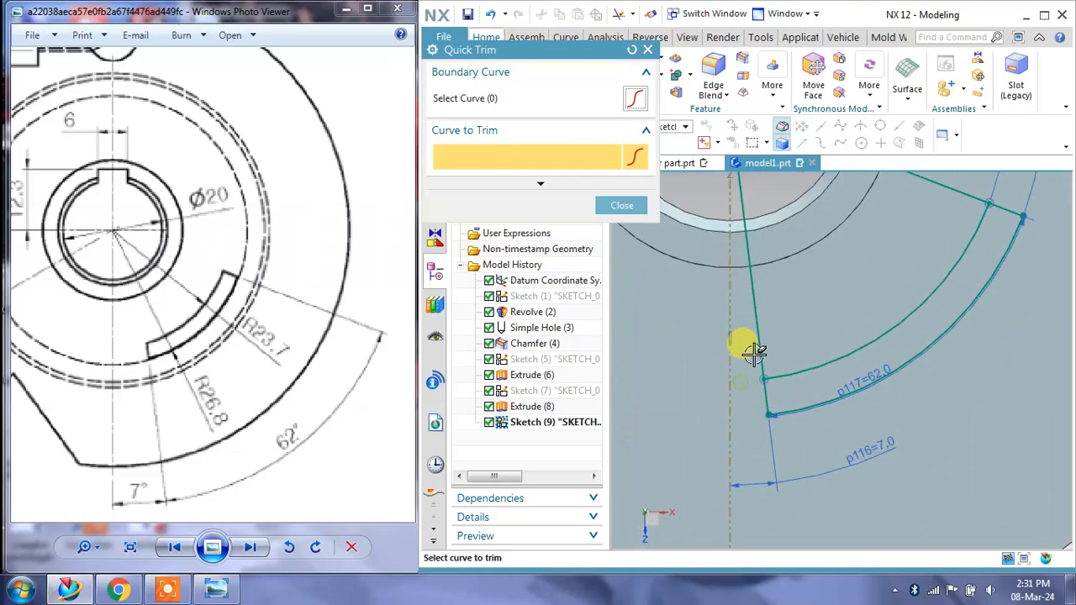
pyautogui.scroll(-2, 823, 336)
pyautogui.click(889, 245)
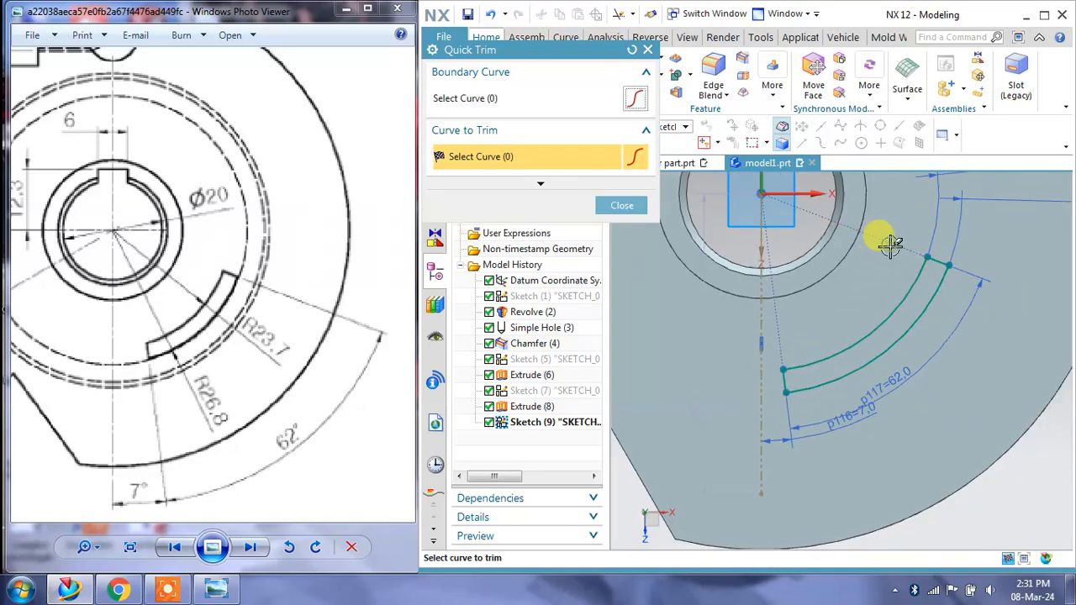
pyautogui.click(622, 212)
# Check the projection length in the drawing's section view, finish the sketch and set the arc profile's extrusion distance to 10 mm
pyautogui.moveTo(263, 350); pyautogui.dragTo(82, 366)
pyautogui.moveTo(318, 357); pyautogui.dragTo(85, 373)
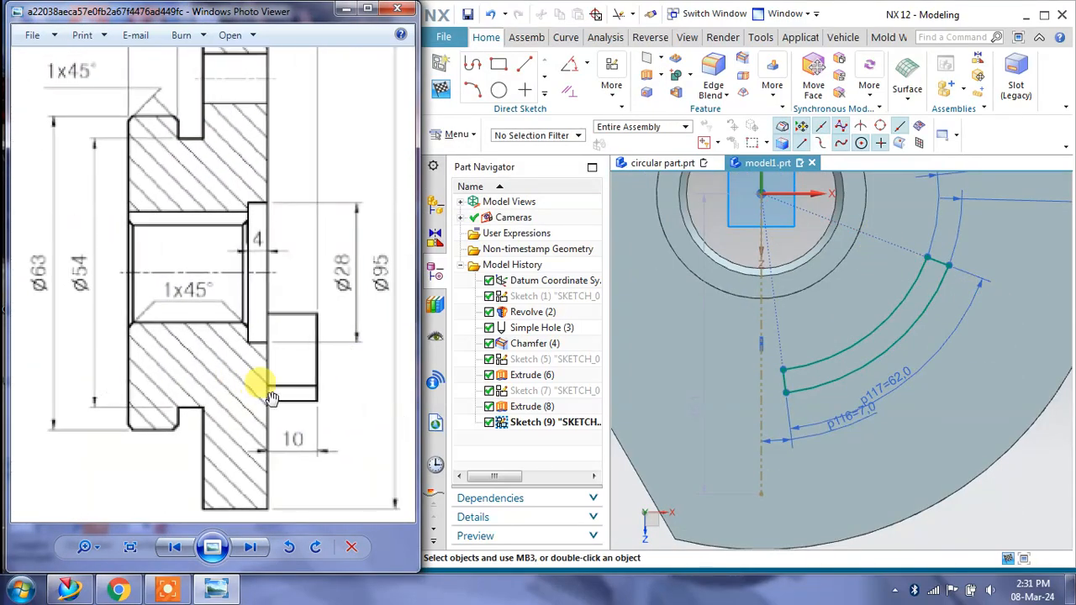
pyautogui.click(440, 89)
pyautogui.moveTo(917, 356)
pyautogui.mouseDown(button='middle')
pyautogui.moveTo(948, 376)
pyautogui.moveTo(929, 366)
pyautogui.mouseUp(button='middle')
pyautogui.click(576, 421)
pyautogui.click(552, 74)
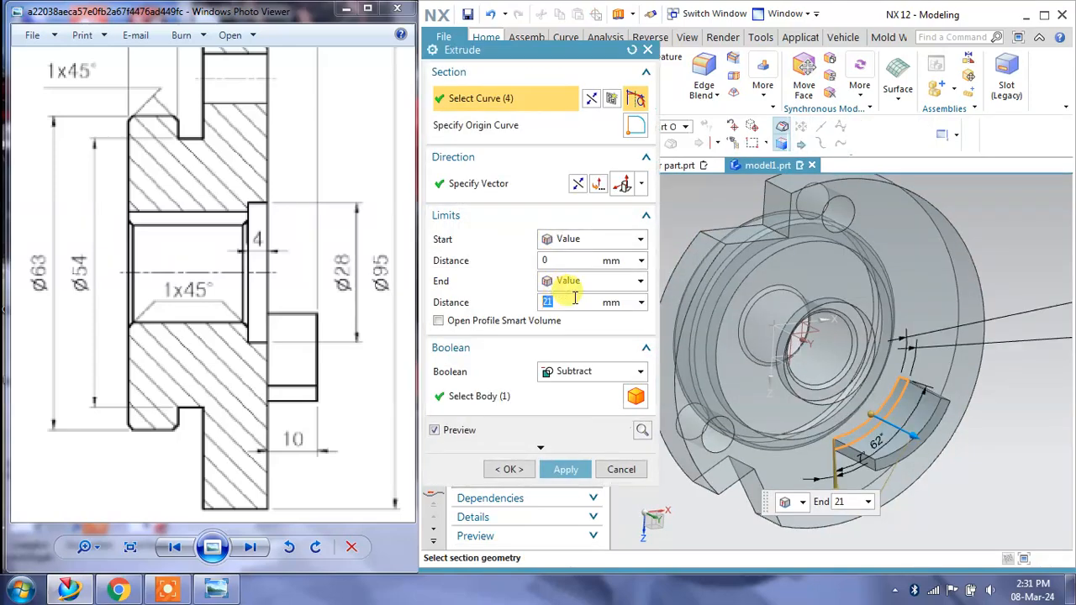
pyautogui.doubleClick(578, 301)
pyautogui.write('10')
pyautogui.press('Return')
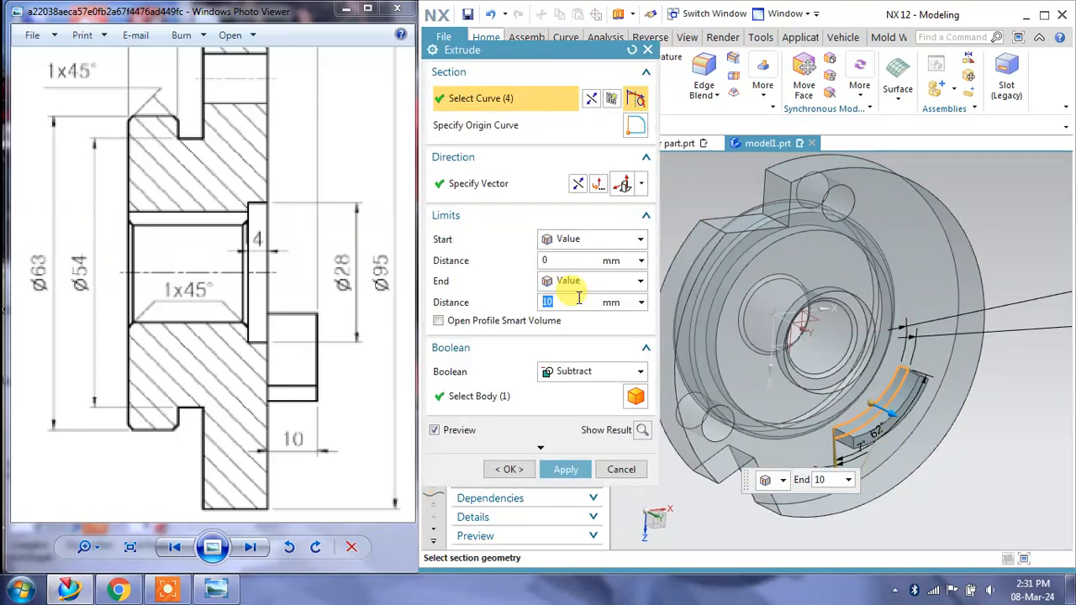
# Set the extrusion's Boolean to Unite with the flange body and create the arc-shaped projection
pyautogui.click(588, 371)
pyautogui.click(567, 408)
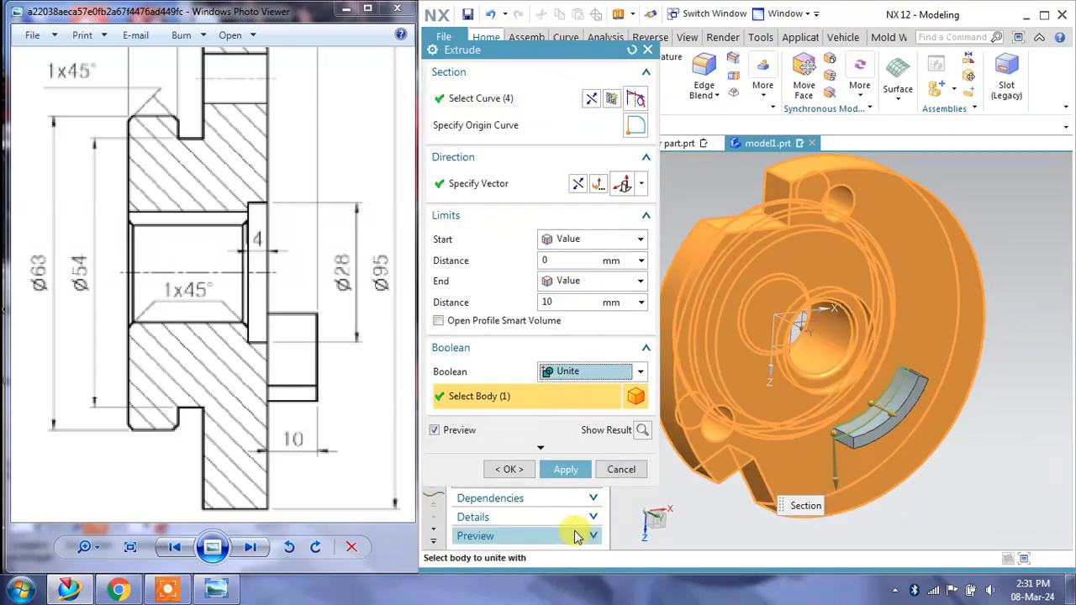
pyautogui.click(566, 469)
pyautogui.moveTo(871, 431); pyautogui.dragTo(908, 437, button='middle')
pyautogui.click(622, 469)
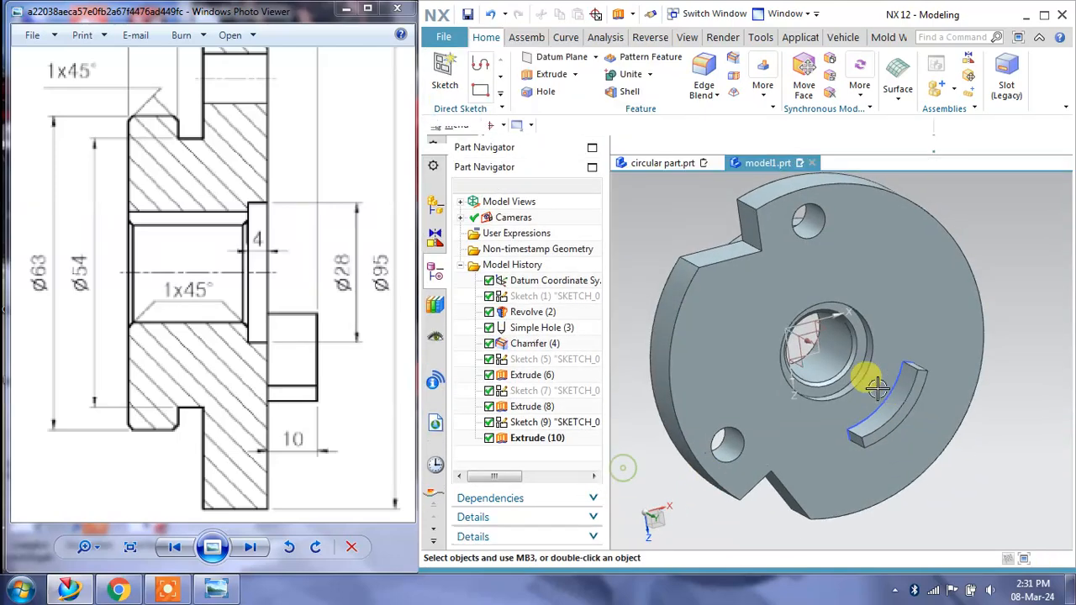
# Examine the M6 hole callouts in the drawing's front view and the matching step faces on the model
pyautogui.moveTo(898, 362); pyautogui.dragTo(896, 321, button='middle')
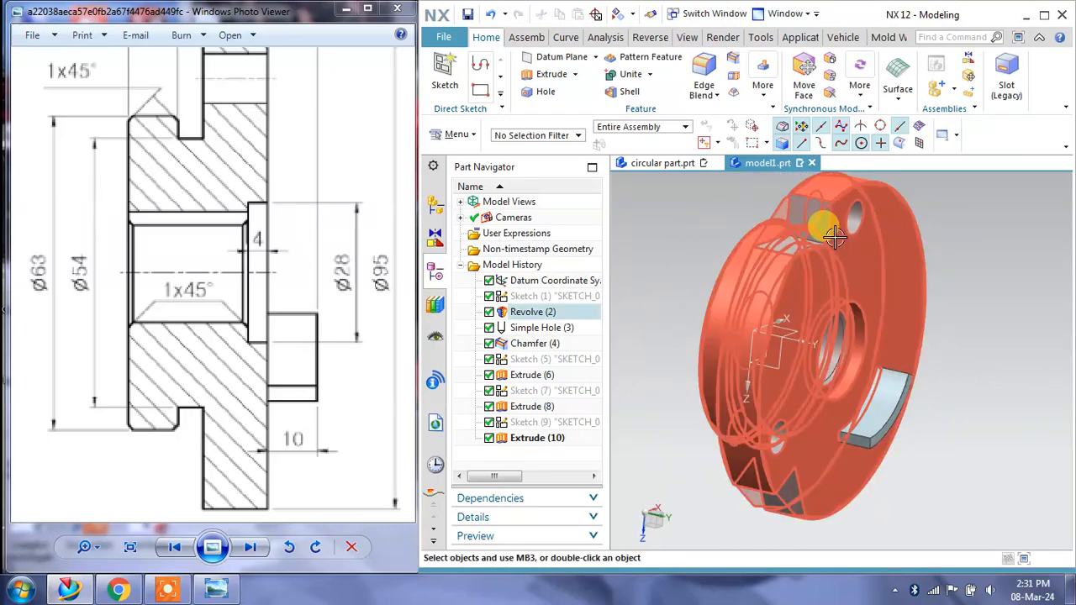
pyautogui.scroll(-4, 168, 303)
pyautogui.moveTo(263, 303); pyautogui.dragTo(317, 281)
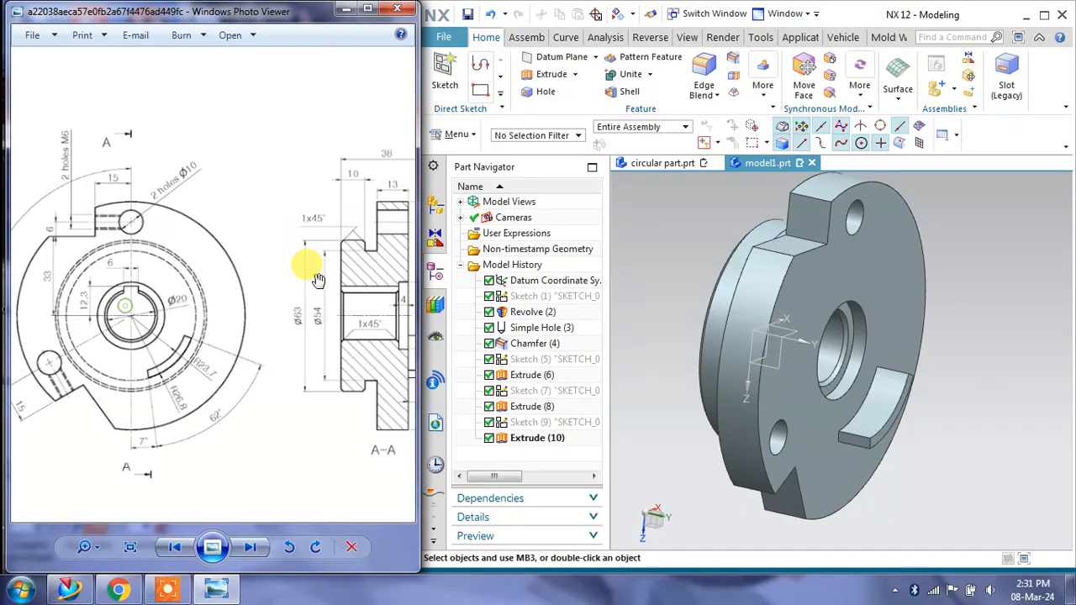
pyautogui.scroll(2, 107, 231)
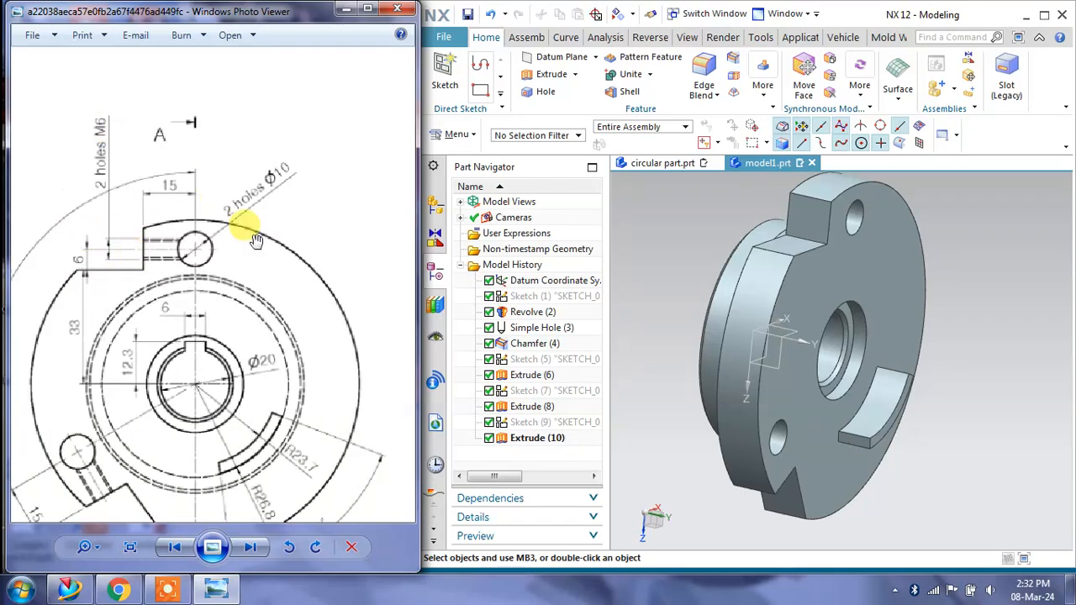
pyautogui.moveTo(745, 295)
pyautogui.mouseDown(button='middle')
pyautogui.moveTo(751, 277)
pyautogui.moveTo(751, 304)
pyautogui.moveTo(764, 305)
pyautogui.mouseUp(button='middle')
pyautogui.moveTo(151, 363); pyautogui.dragTo(190, 390)
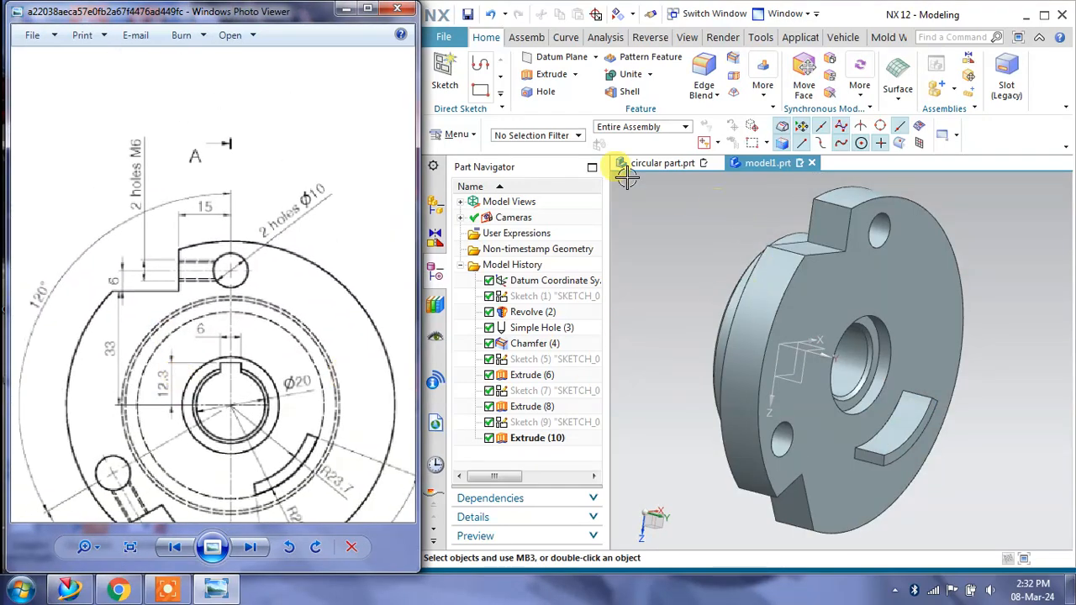
# Start a hole feature with its direction normal to the face and set its type to Threaded Hole
pyautogui.click(547, 94)
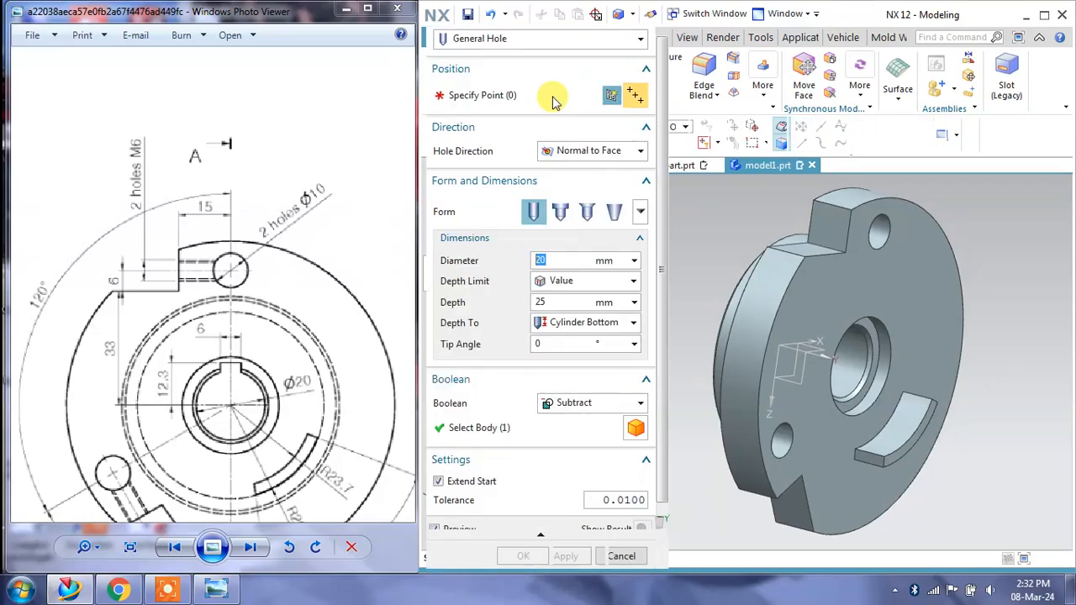
pyautogui.click(561, 212)
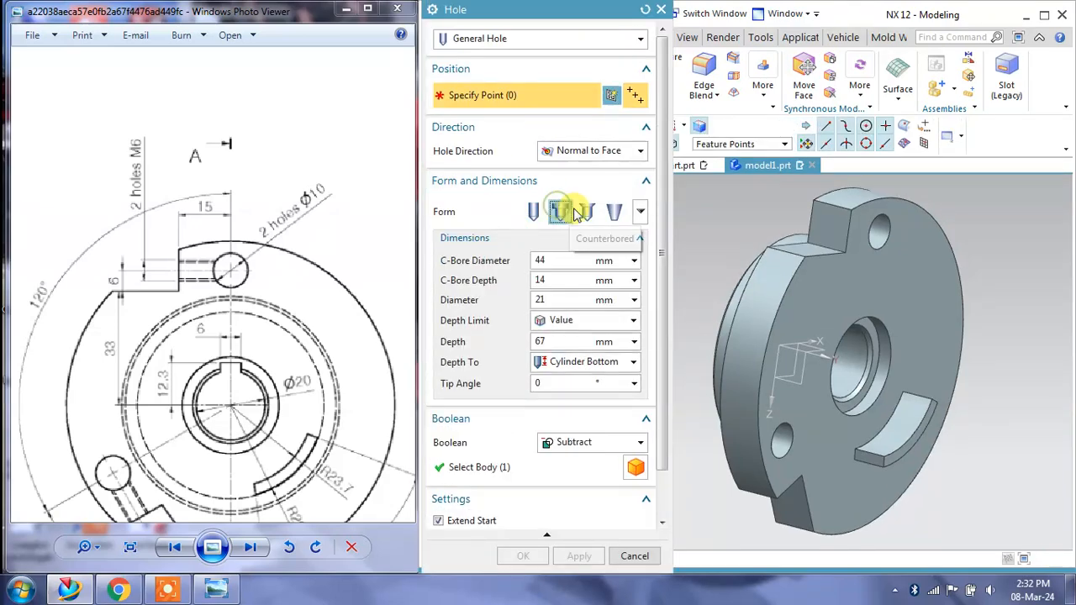
pyautogui.click(587, 212)
pyautogui.click(615, 211)
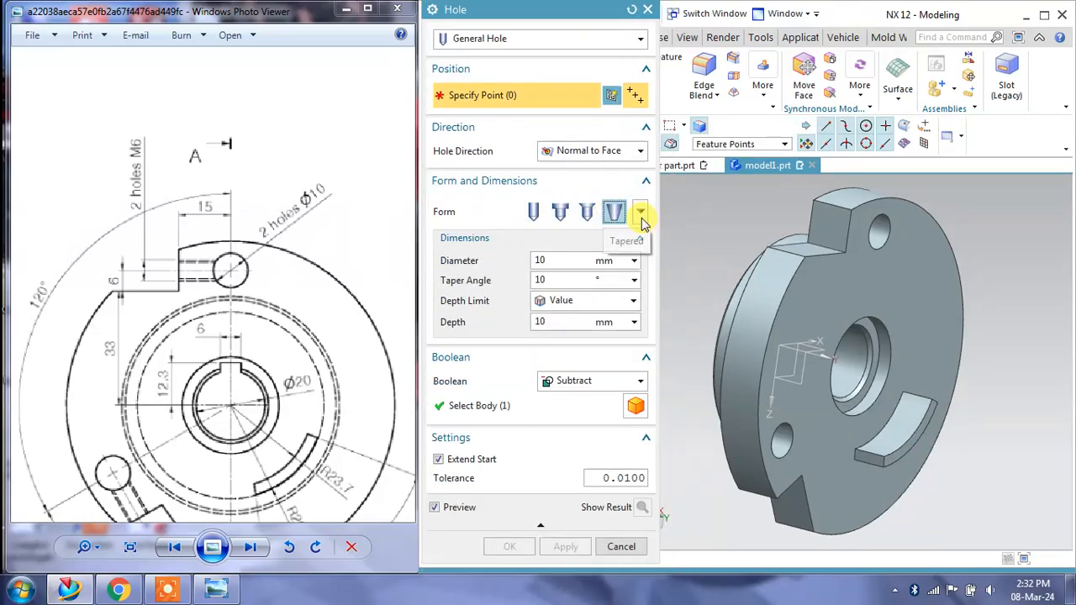
pyautogui.click(640, 212)
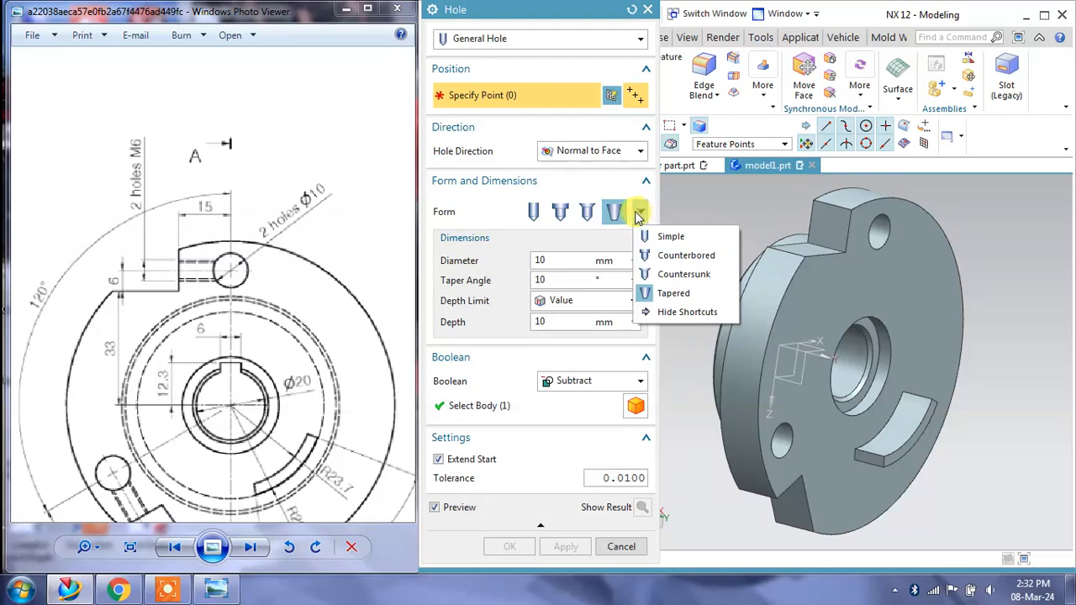
pyautogui.click(534, 212)
pyautogui.click(576, 151)
pyautogui.click(577, 167)
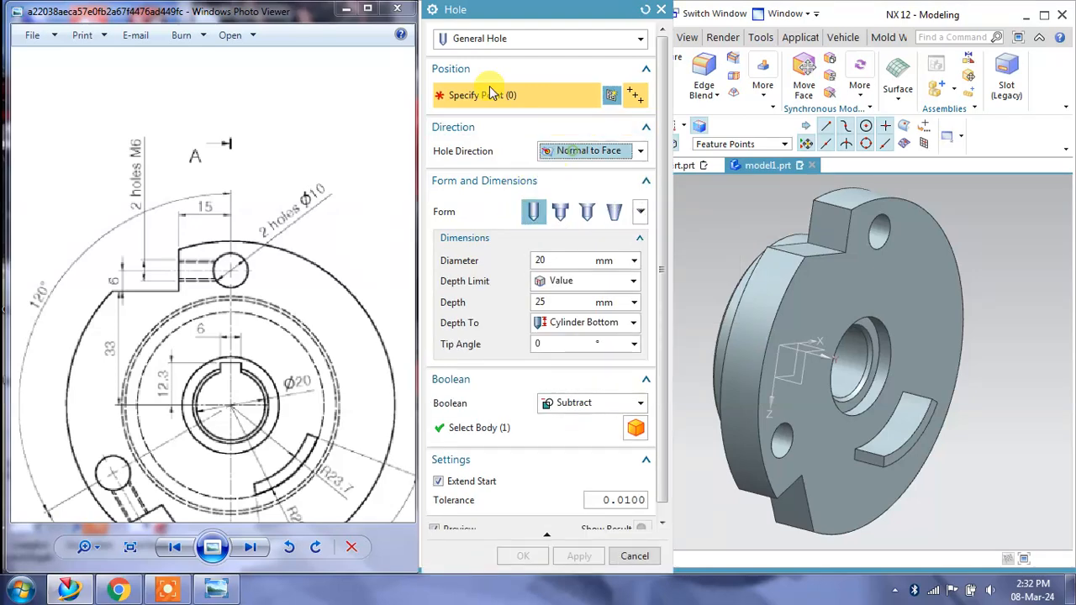
pyautogui.click(481, 38)
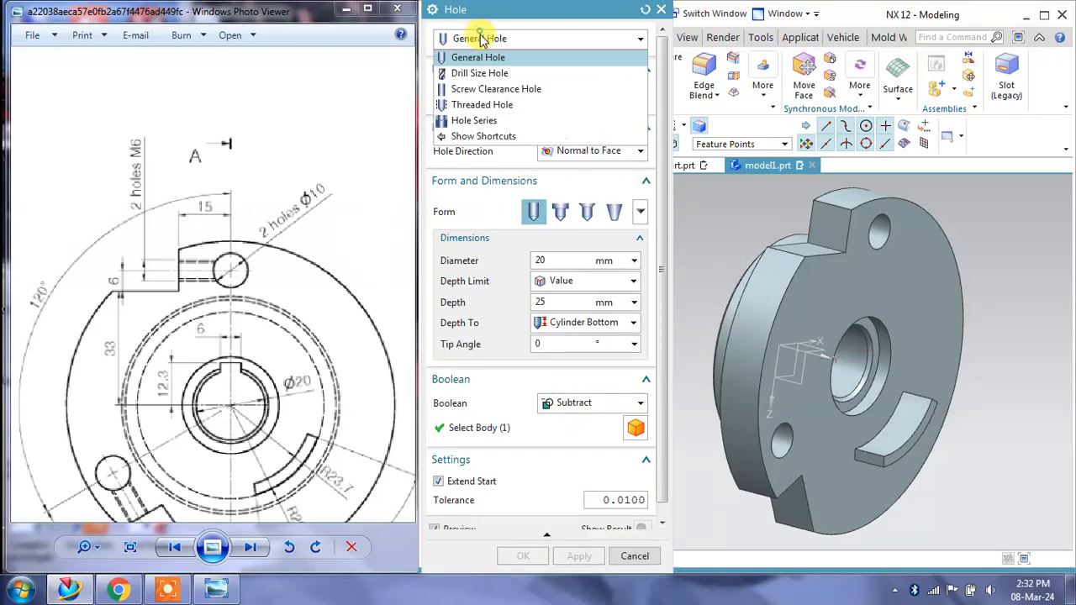
pyautogui.click(484, 107)
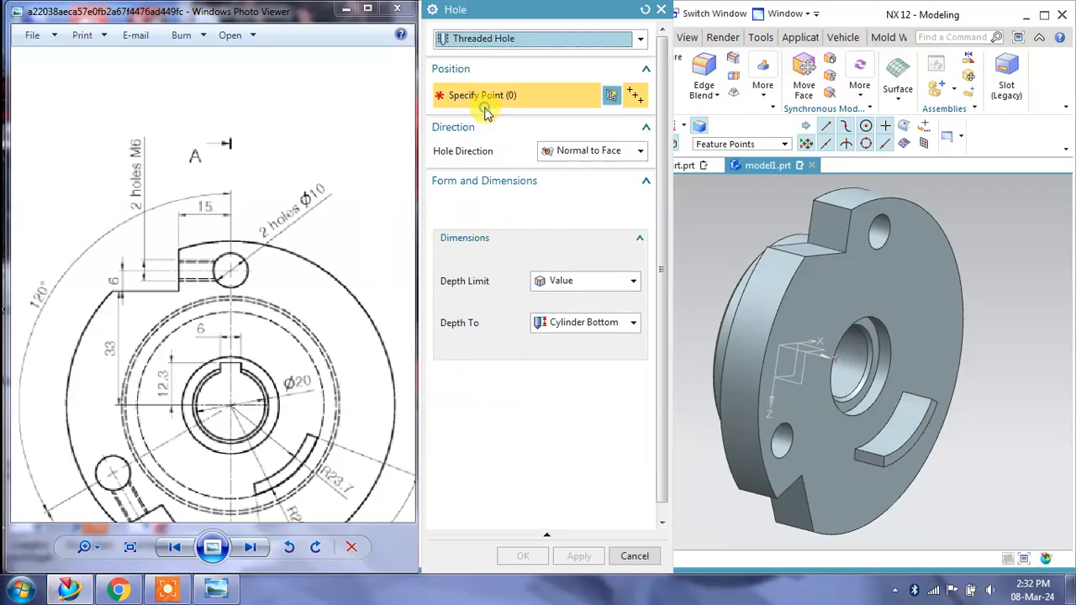
# Look through the threaded hole's standard metric sizes for the M6 thread
pyautogui.click(556, 233)
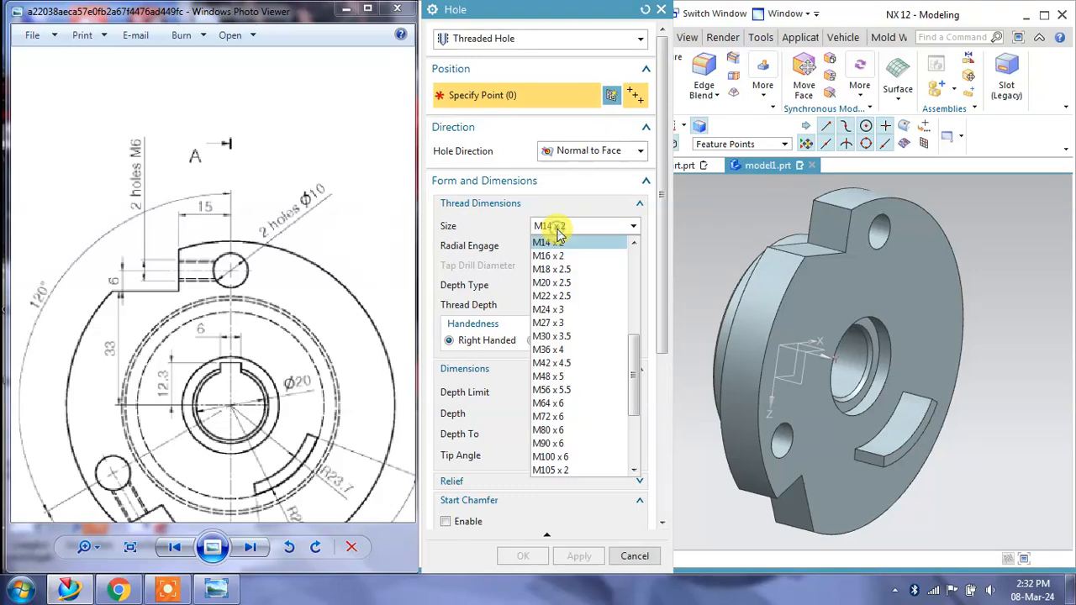
pyautogui.scroll(2, 576, 290)
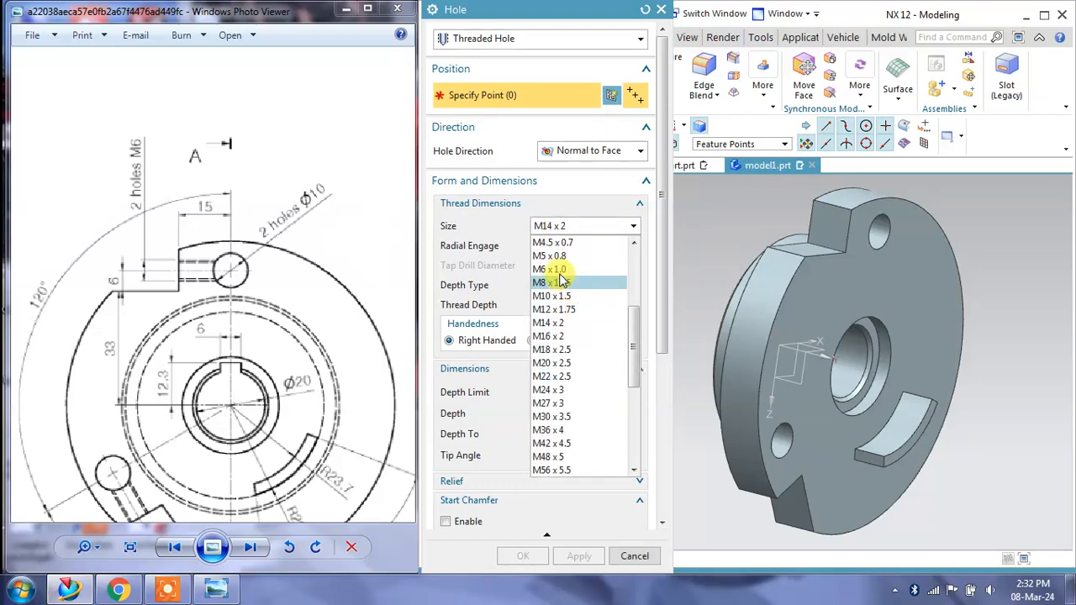
pyautogui.scroll(1, 562, 288)
pyautogui.scroll(2, 563, 285)
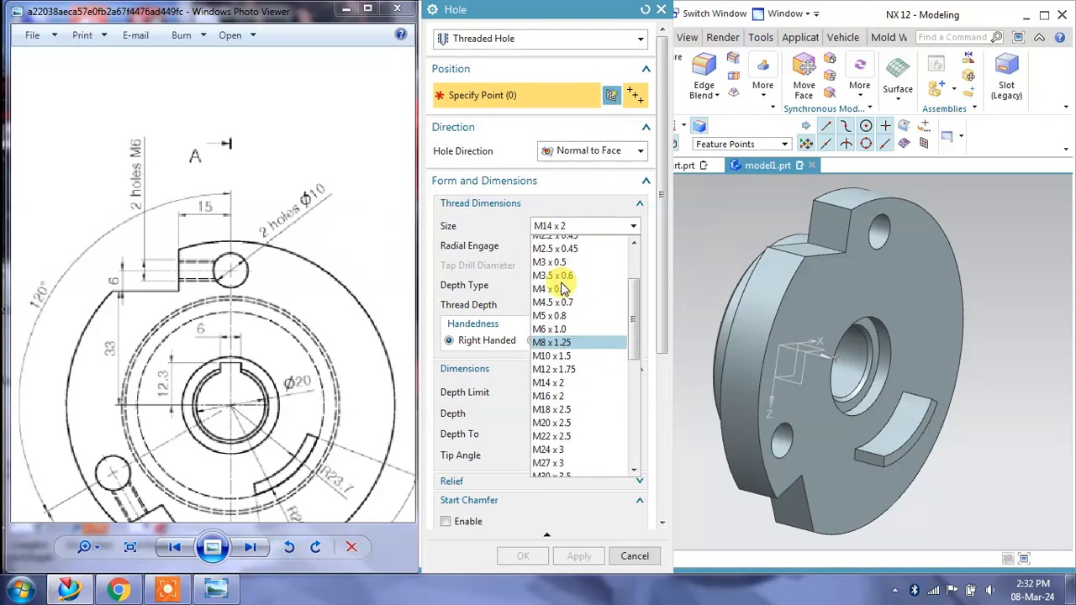
pyautogui.scroll(-2, 552, 326)
pyautogui.scroll(-6, 553, 407)
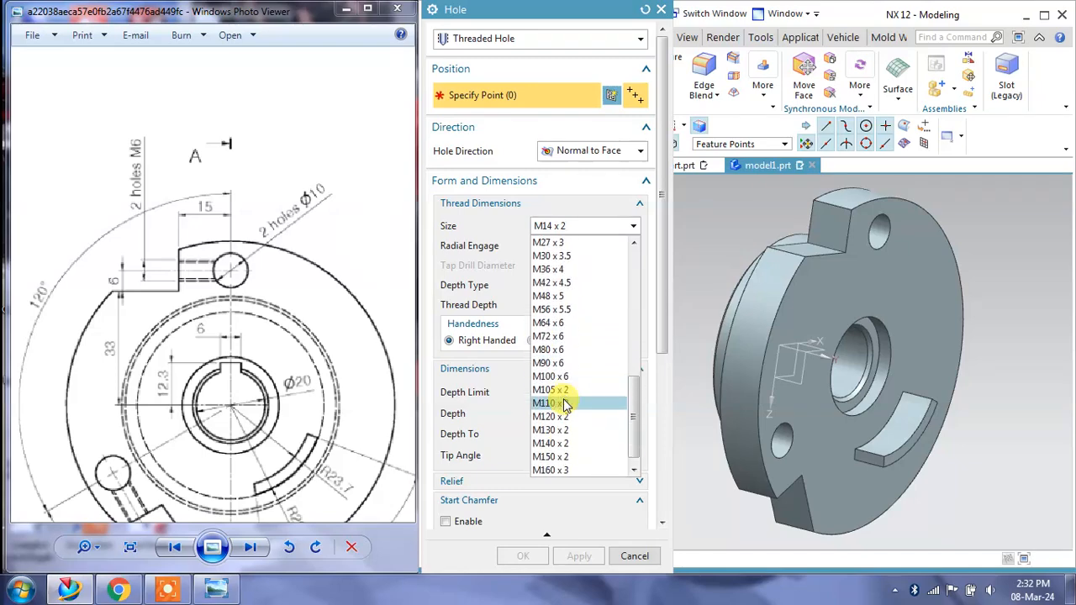
# Change the hole type to Hole Series
pyautogui.click(522, 47)
pyautogui.click(518, 49)
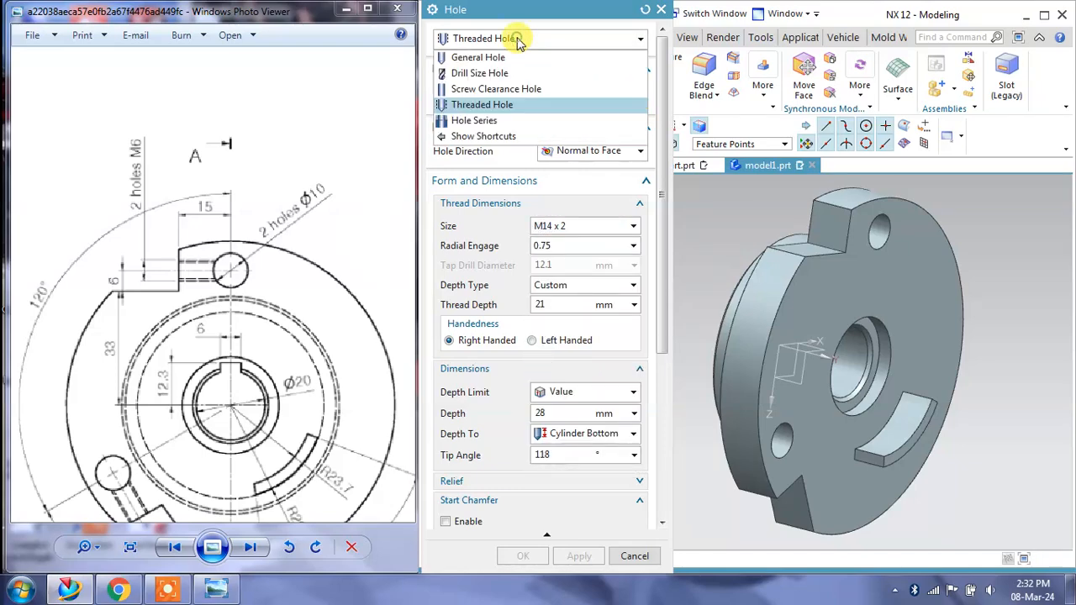
pyautogui.click(492, 120)
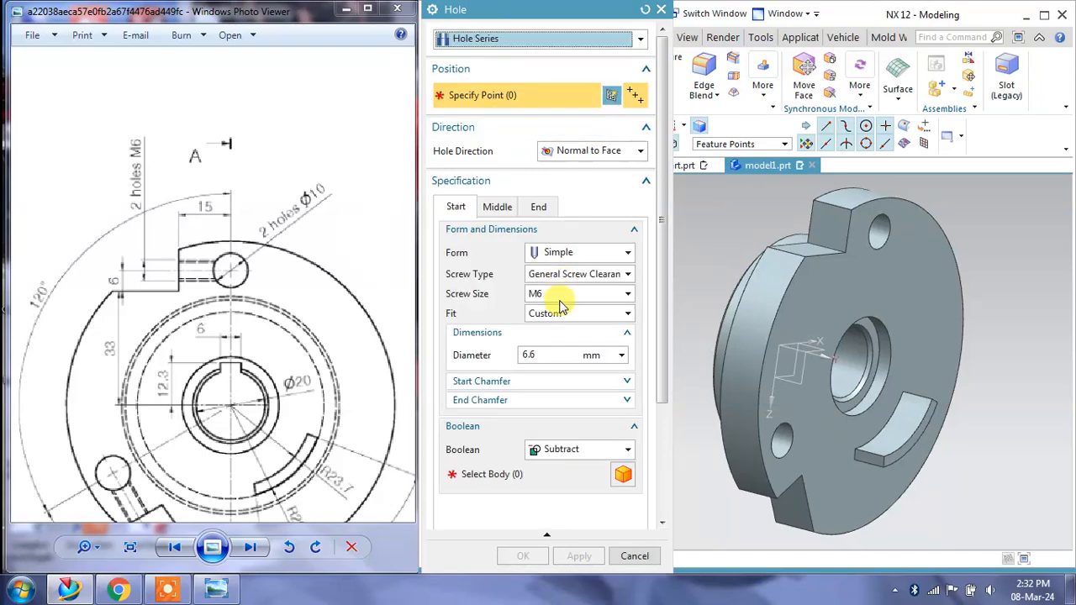
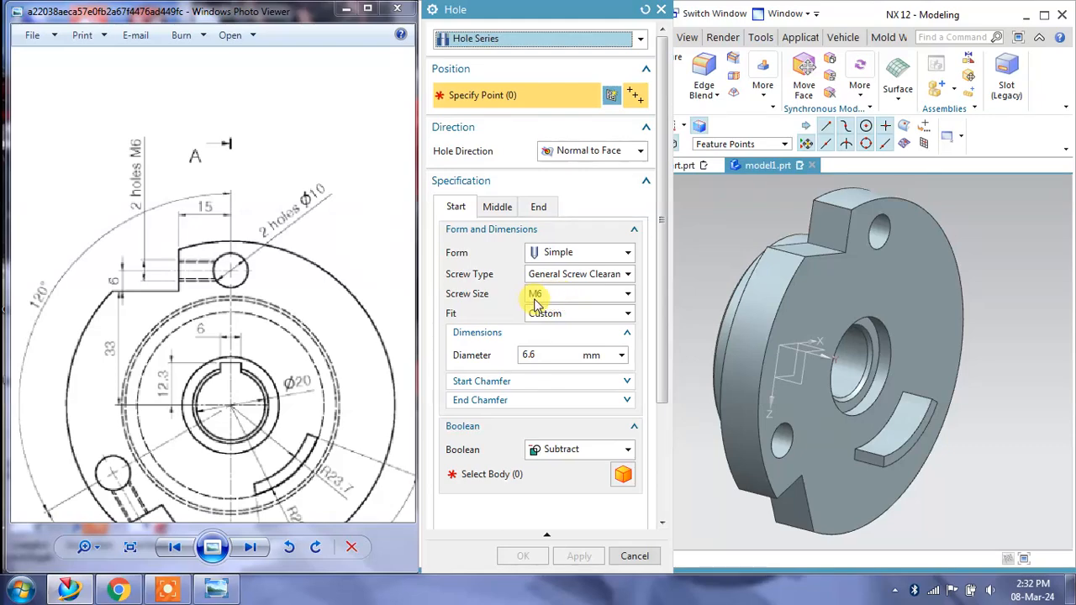
pyautogui.press('Escape')
pyautogui.press('s')
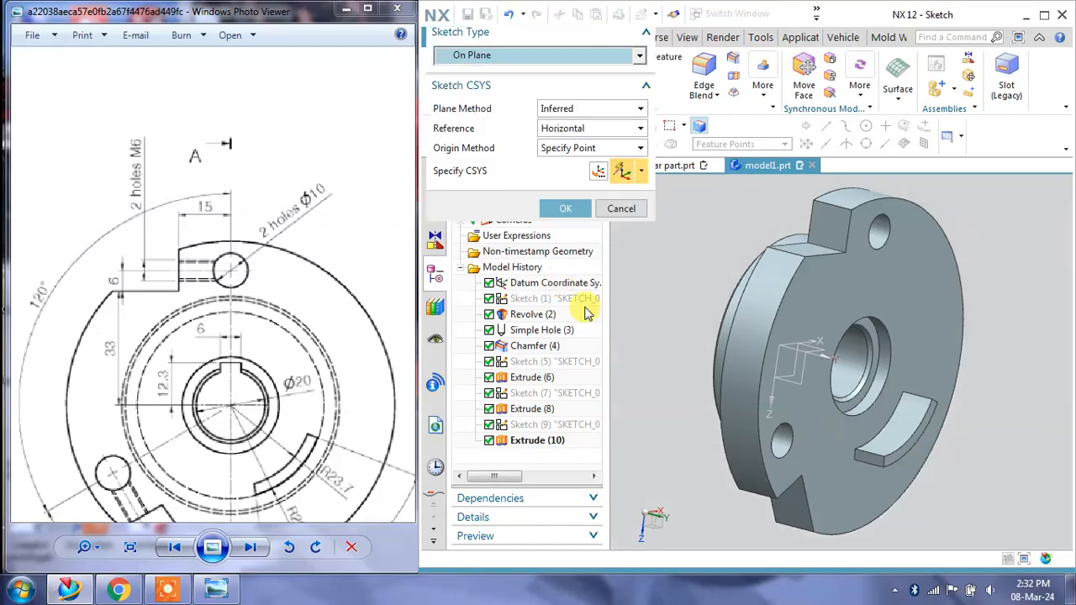
pyautogui.click(609, 209)
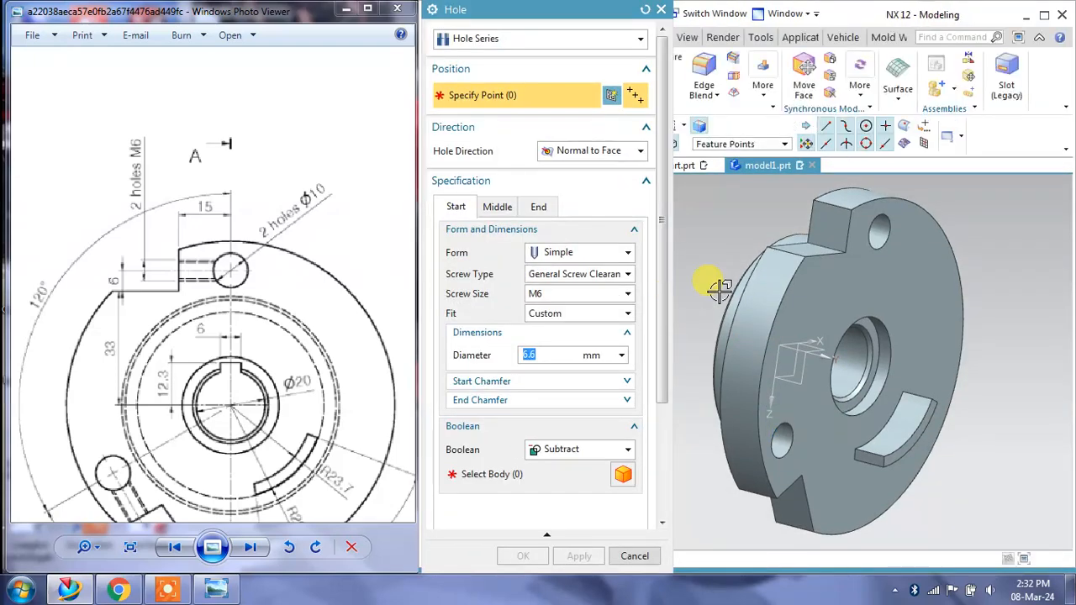
# Place the hole's position point on the step face beside the upper Ø10 hole and stop adding points
pyautogui.moveTo(736, 235)
pyautogui.mouseDown(button='middle')
pyautogui.moveTo(720, 224)
pyautogui.moveTo(727, 233)
pyautogui.mouseUp(button='middle')
pyautogui.scroll(3, 819, 227)
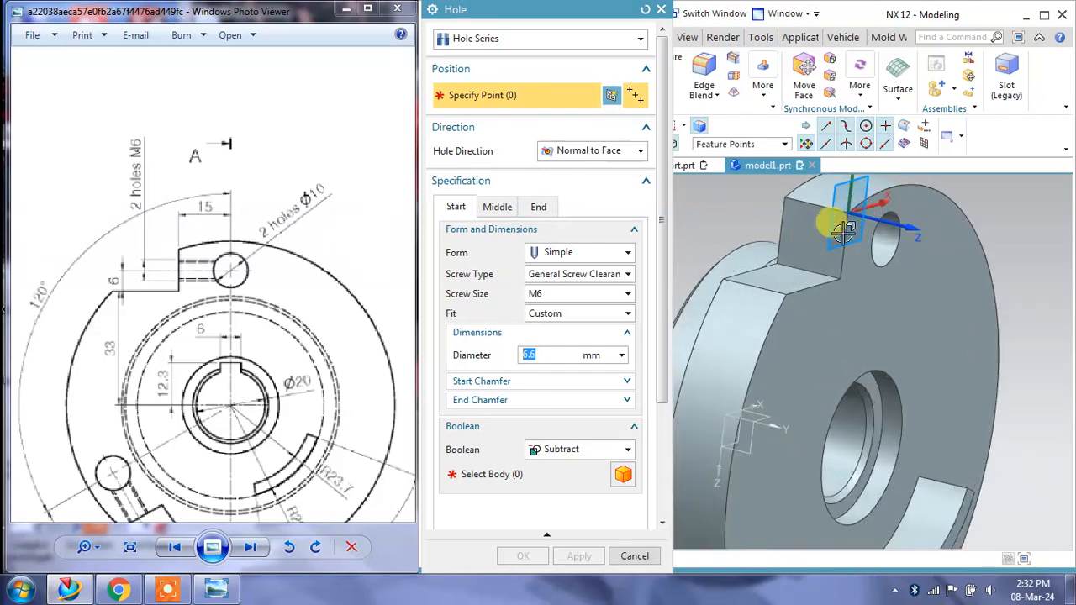
pyautogui.scroll(2, 811, 241)
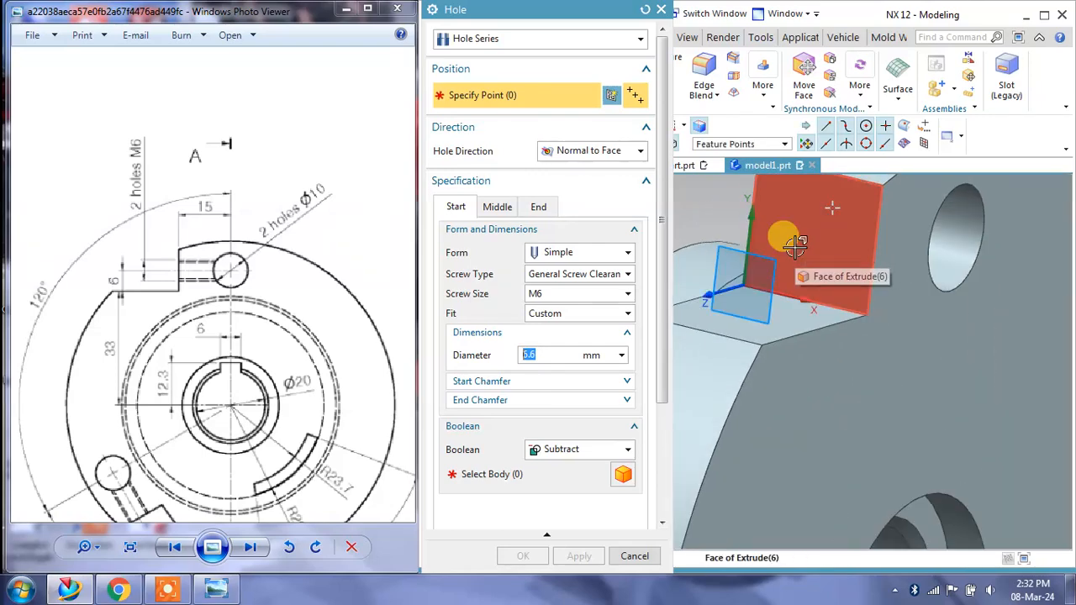
pyautogui.click(794, 238)
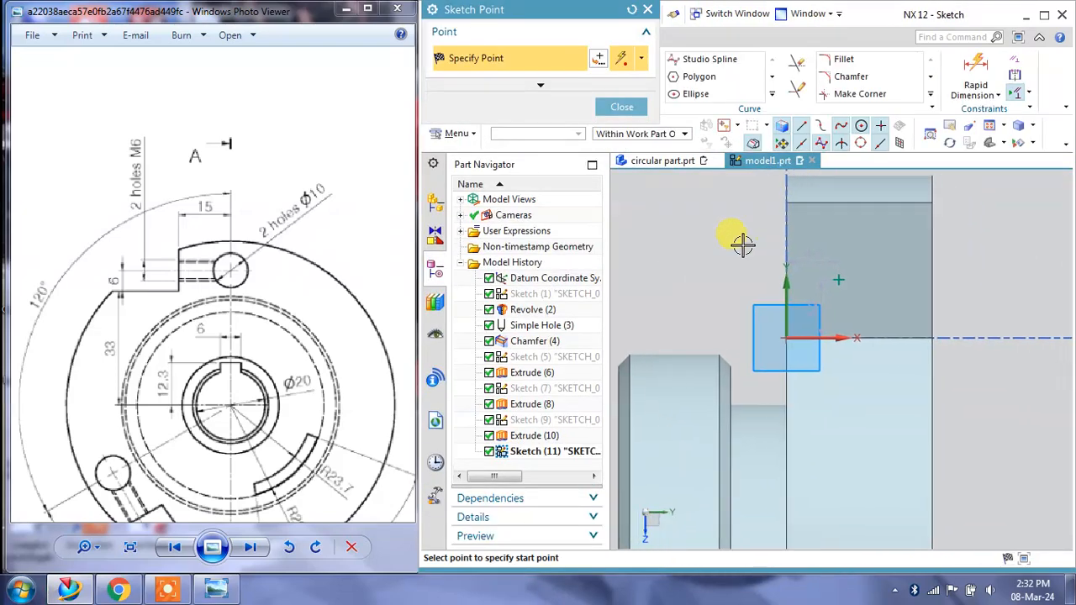
pyautogui.click(648, 10)
# Check the step face's width and height with temporary line previews between its corners, without keeping any line
pyautogui.moveTo(296, 360)
pyautogui.mouseDown()
pyautogui.moveTo(197, 305)
pyautogui.moveTo(173, 265)
pyautogui.mouseUp()
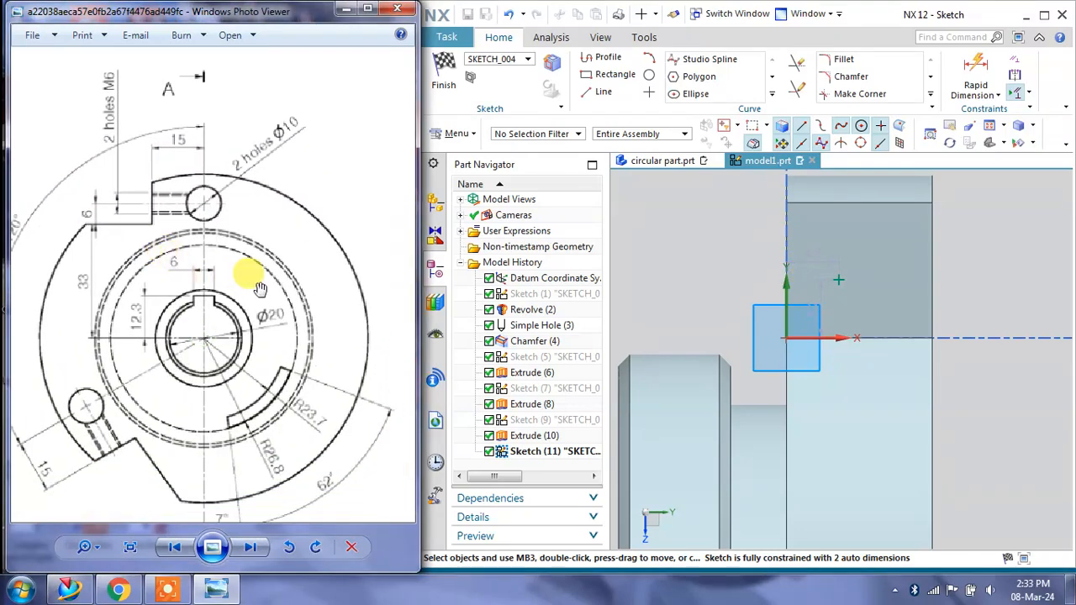
pyautogui.click(604, 92)
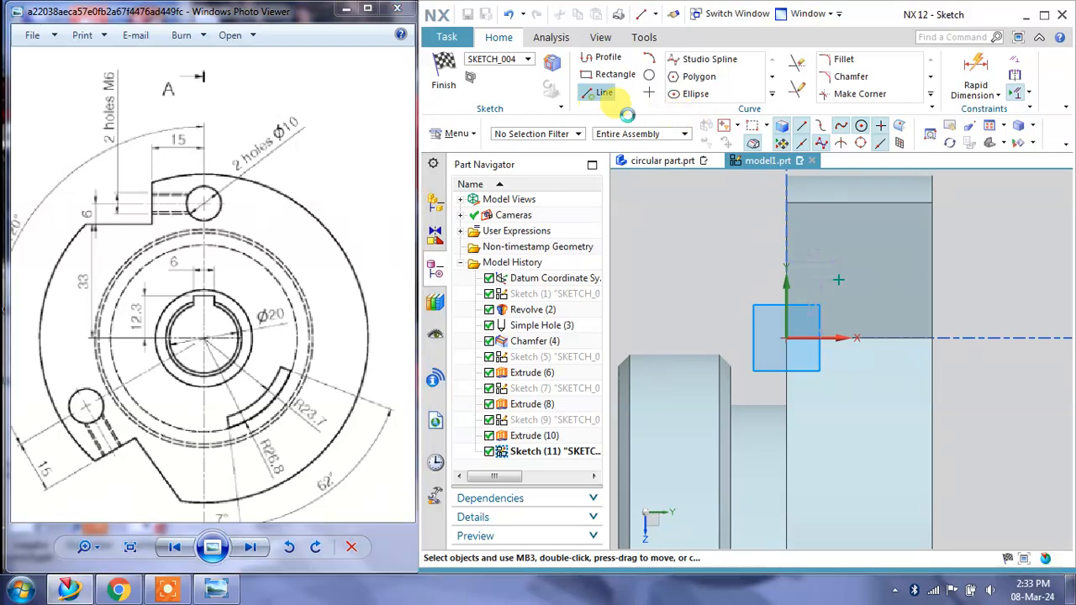
pyautogui.click(786, 201)
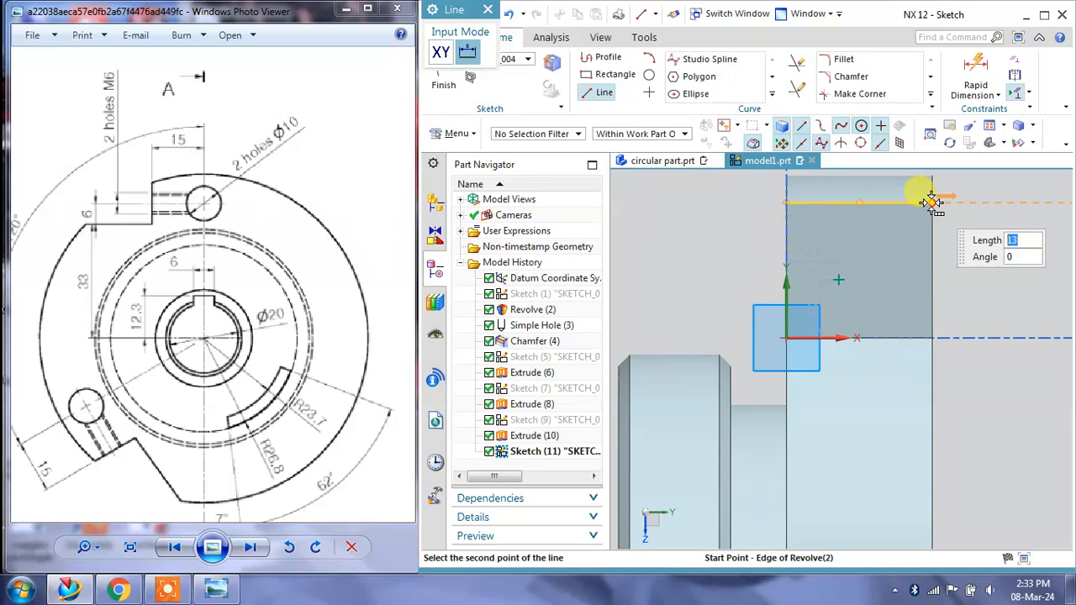
pyautogui.click(933, 203)
pyautogui.press('Escape')
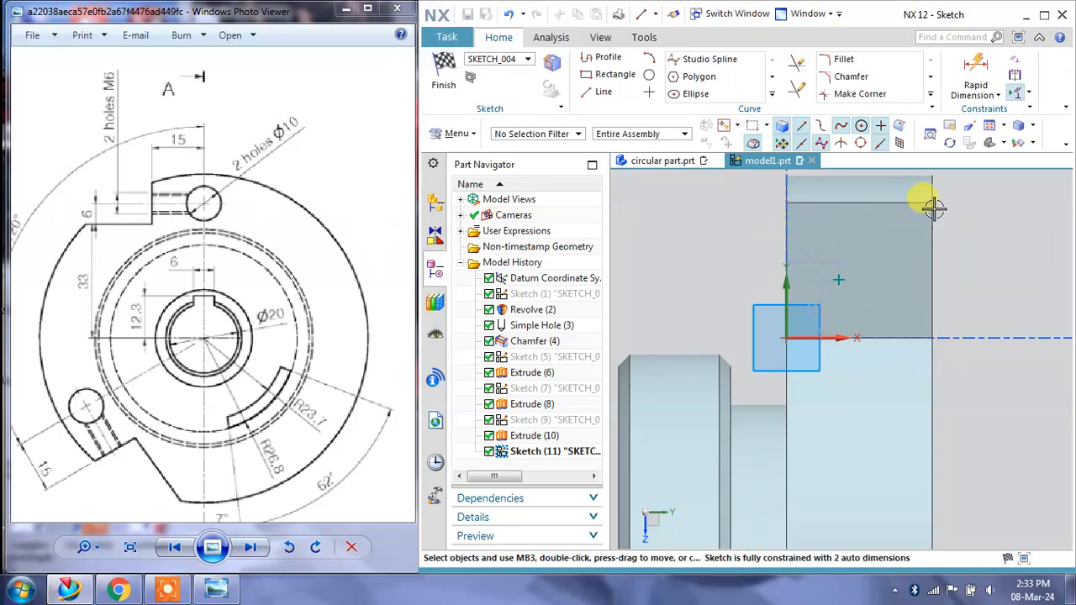
pyautogui.click(605, 57)
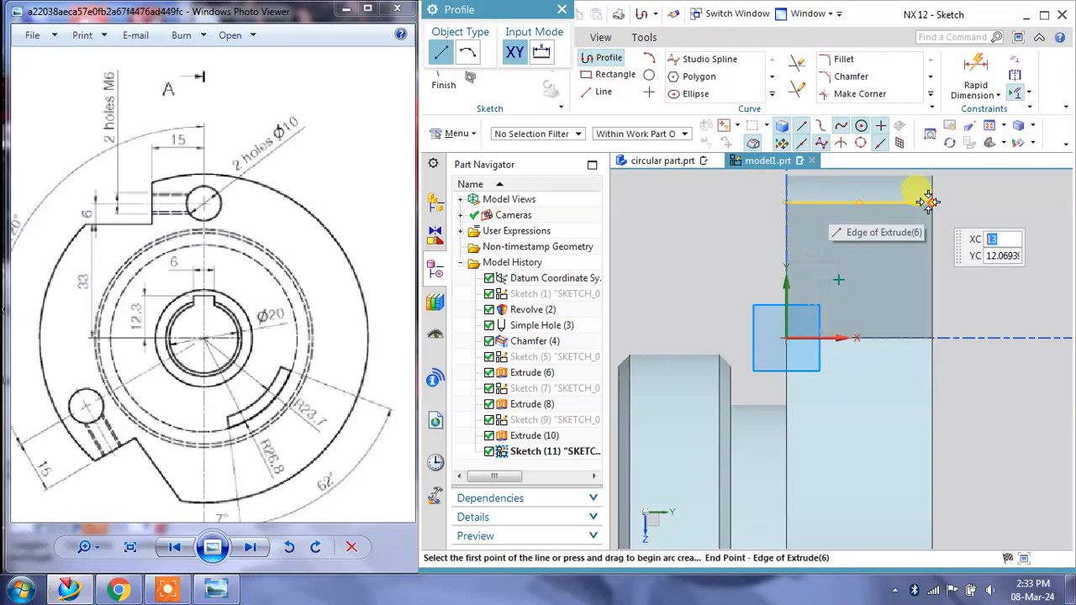
pyautogui.click(931, 202)
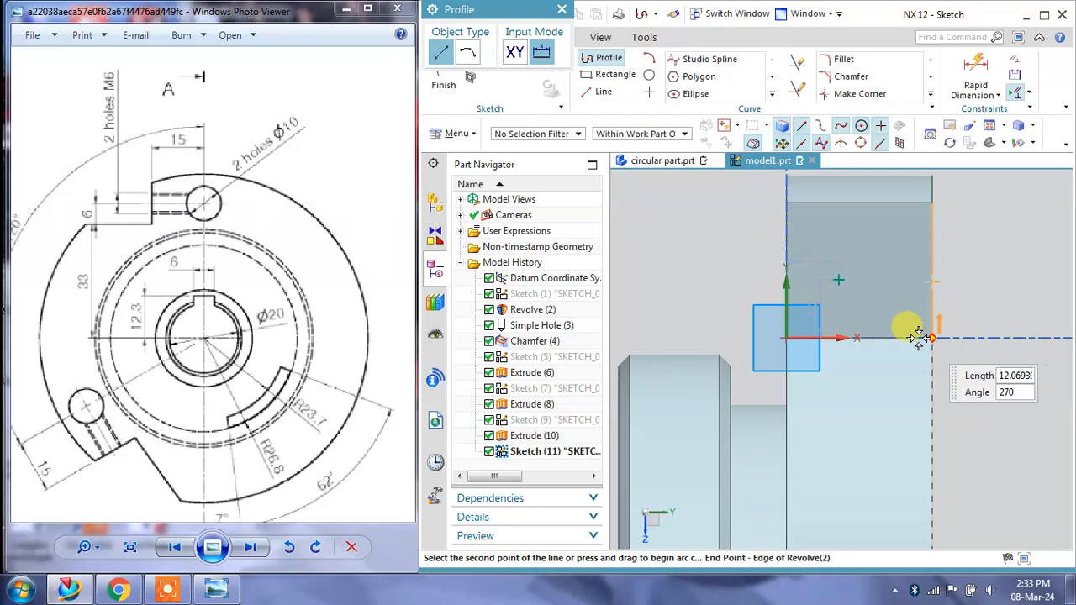
pyautogui.press('Escape')
pyautogui.press('Escape')
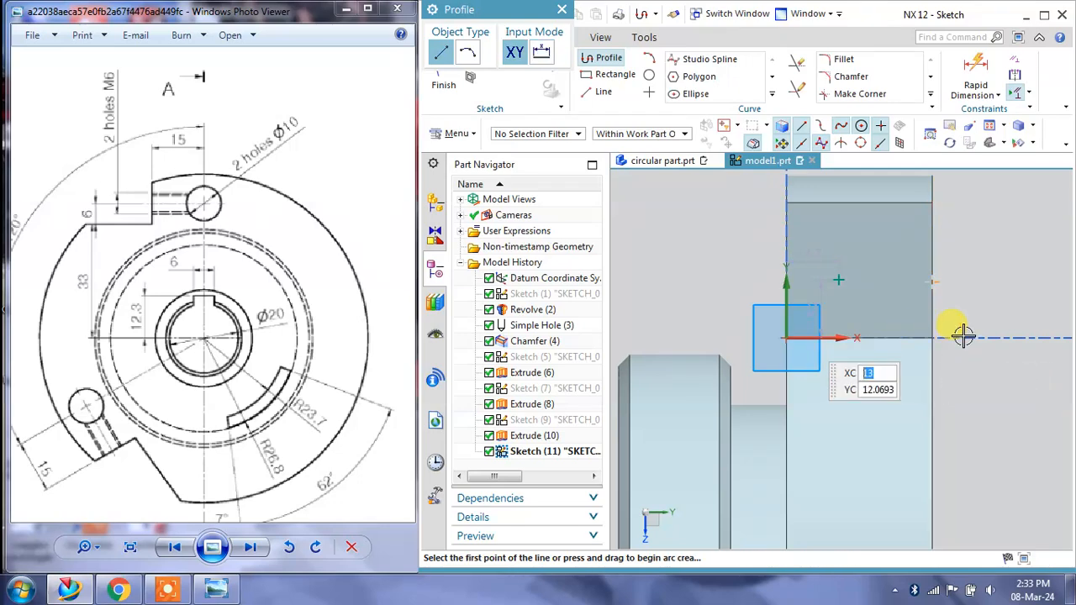
# Set the hole point's vertical distance from the step's lower edge to 6 mm, matching the drawing
pyautogui.moveTo(294, 332)
pyautogui.mouseDown()
pyautogui.moveTo(55, 353)
pyautogui.moveTo(68, 356)
pyautogui.moveTo(120, 308)
pyautogui.moveTo(272, 277)
pyautogui.mouseUp()
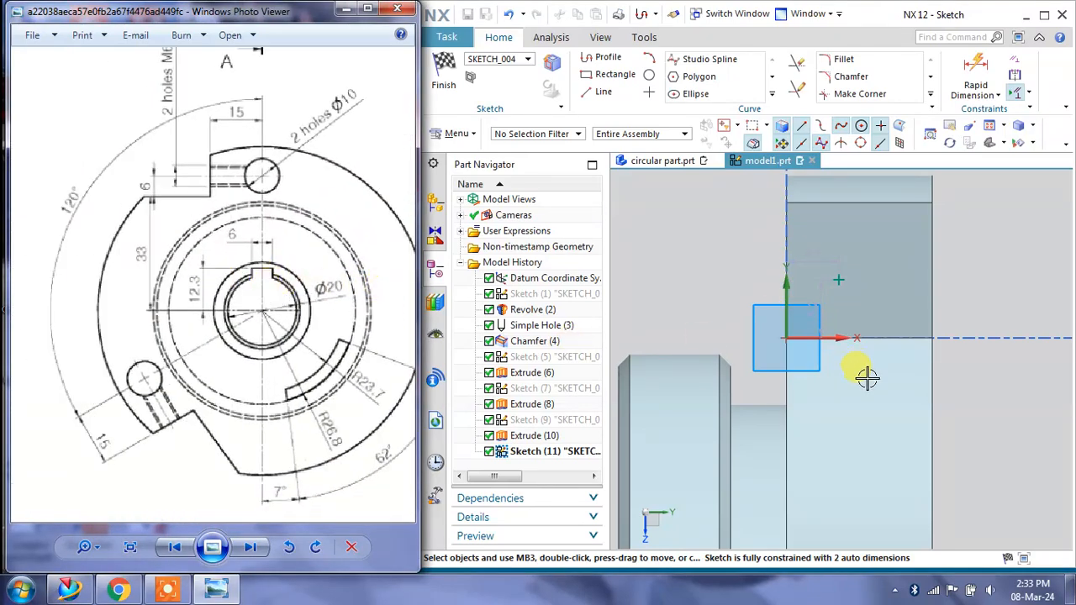
pyautogui.click(848, 296)
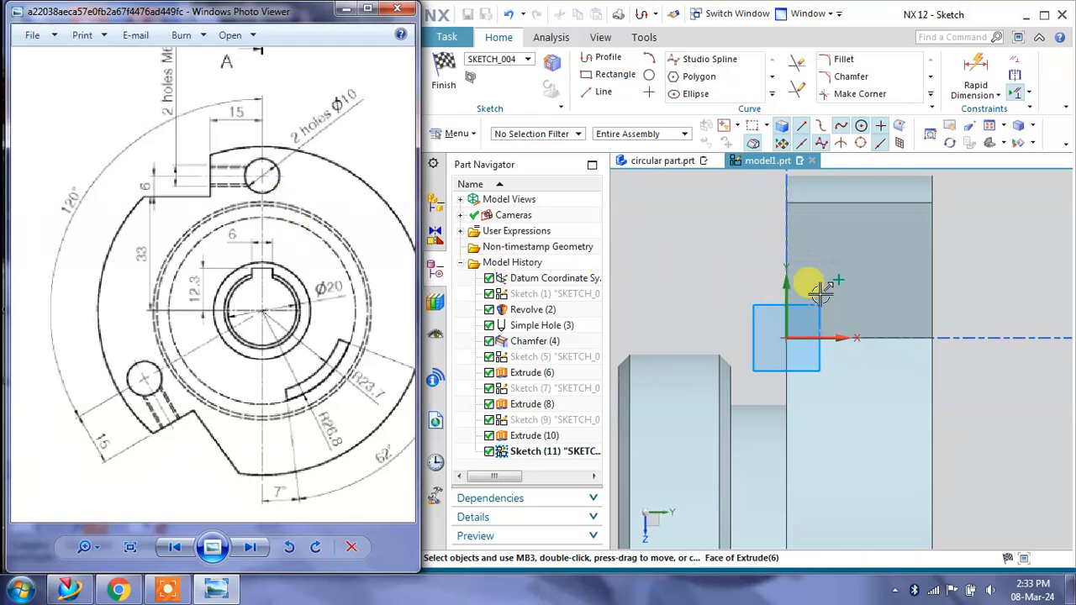
pyautogui.doubleClick(819, 294)
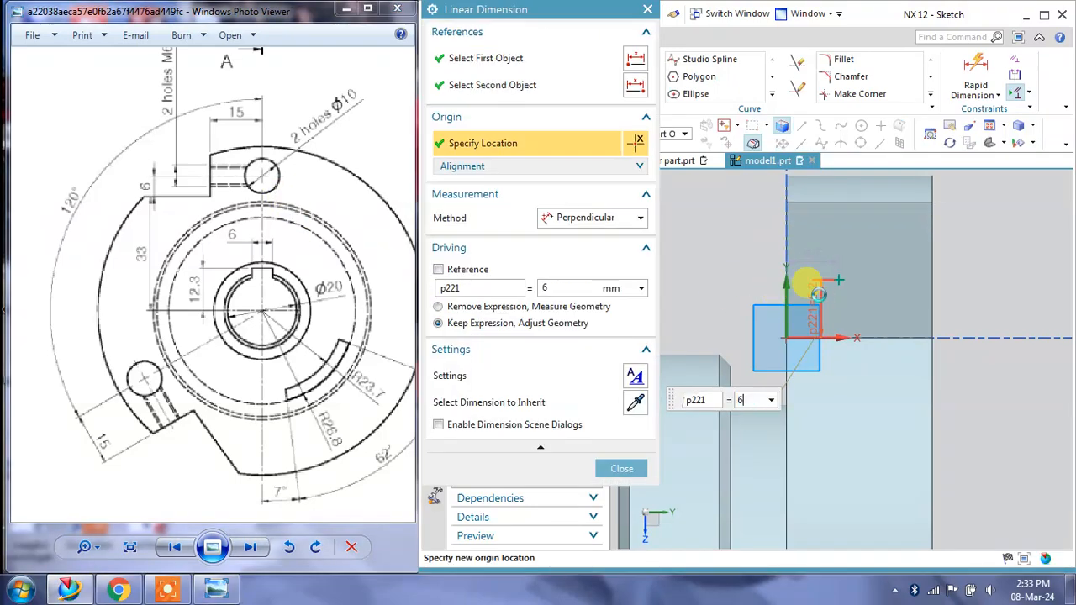
pyautogui.write('6')
pyautogui.press('Return')
pyautogui.click(622, 469)
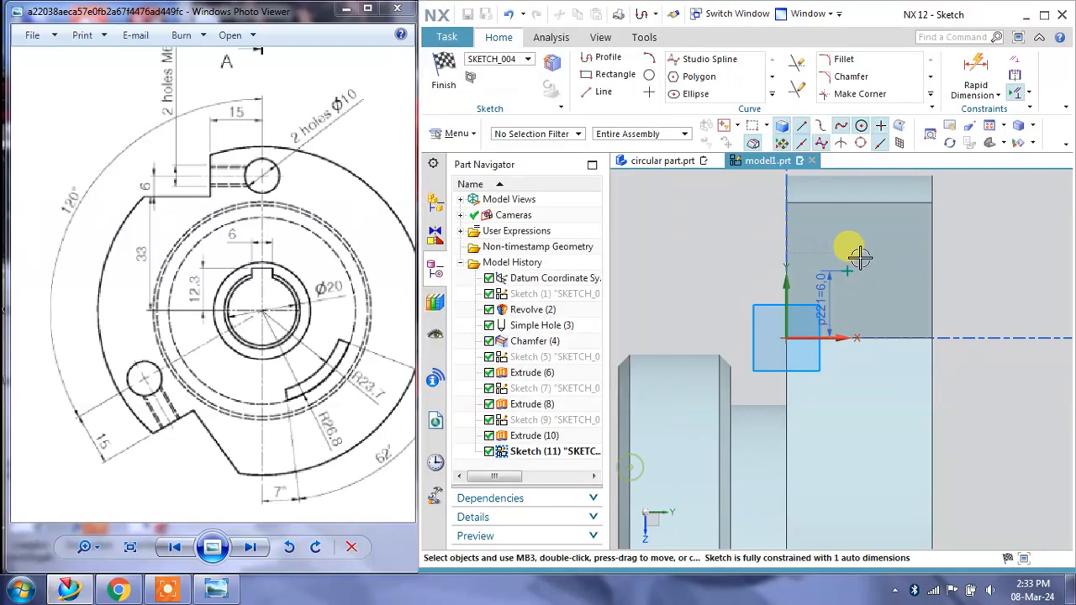
# Center the hole point across the face by setting its horizontal distance to 13/2 mm, and finish the sketch
pyautogui.click(818, 239)
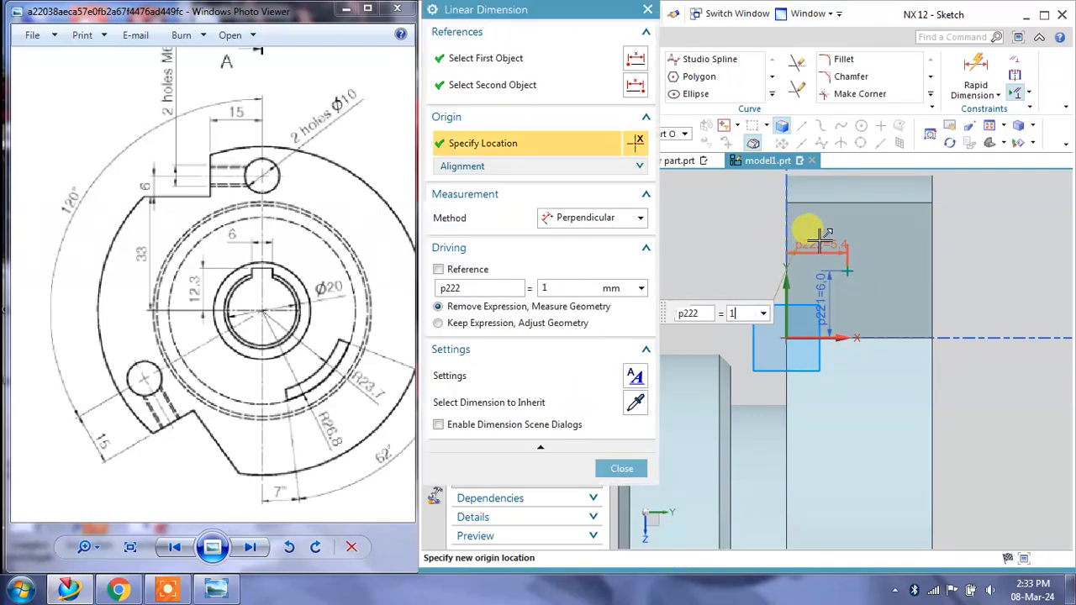
pyautogui.write('13/2')
pyautogui.press('Return')
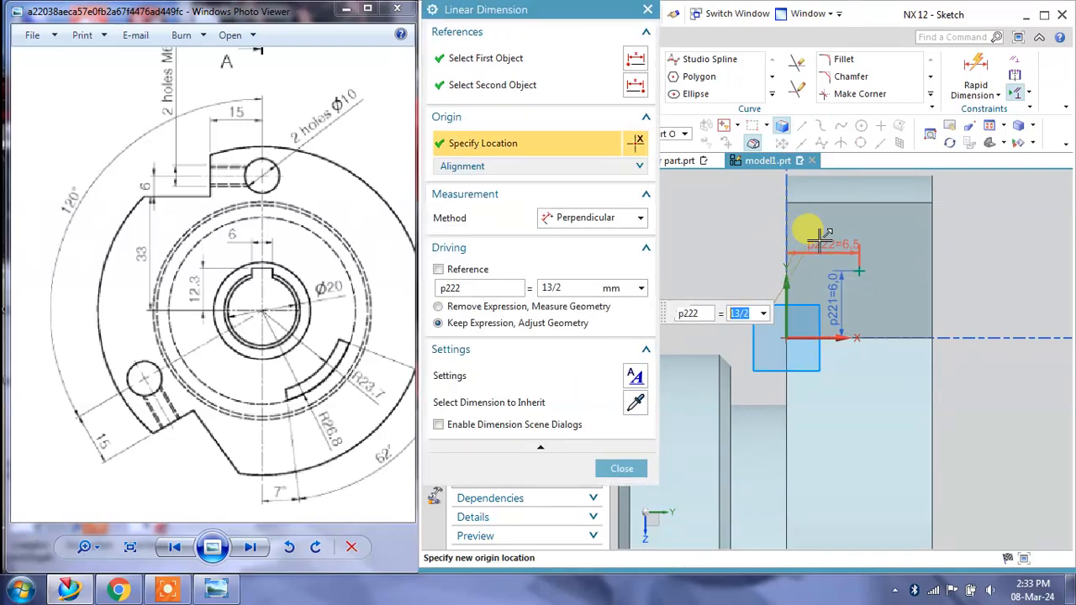
pyautogui.click(618, 470)
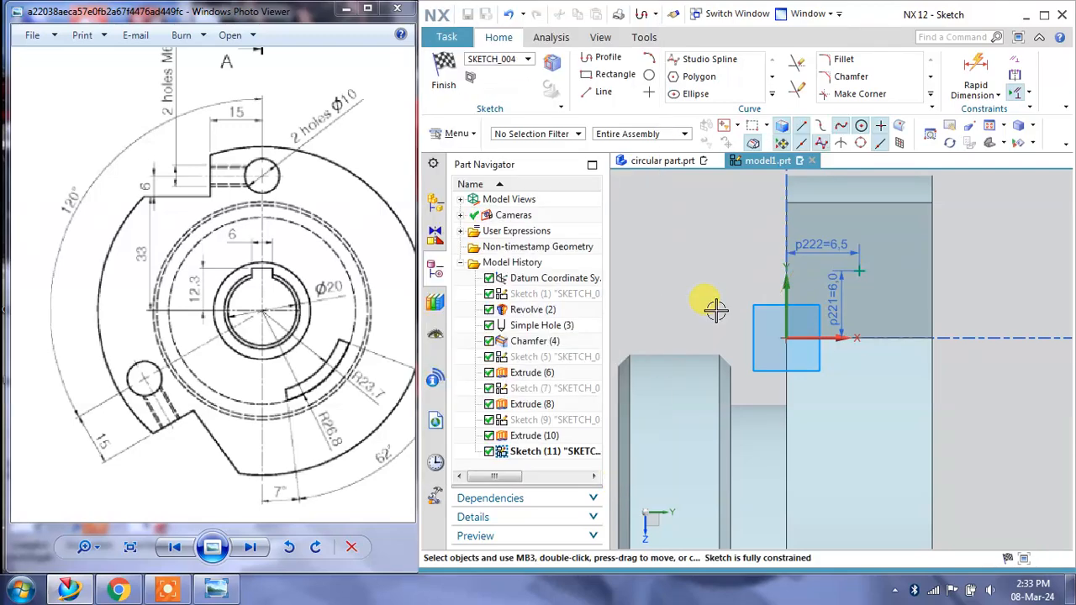
pyautogui.click(444, 74)
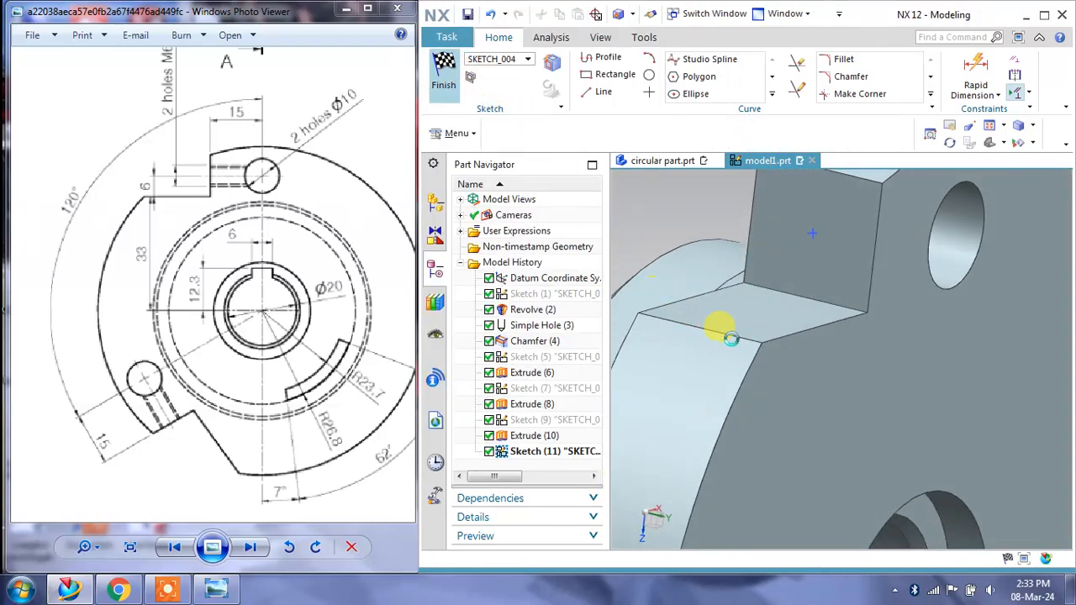
pyautogui.moveTo(730, 338)
pyautogui.mouseDown(button='middle')
pyautogui.moveTo(715, 328)
pyautogui.moveTo(691, 334)
pyautogui.mouseUp(button='middle')
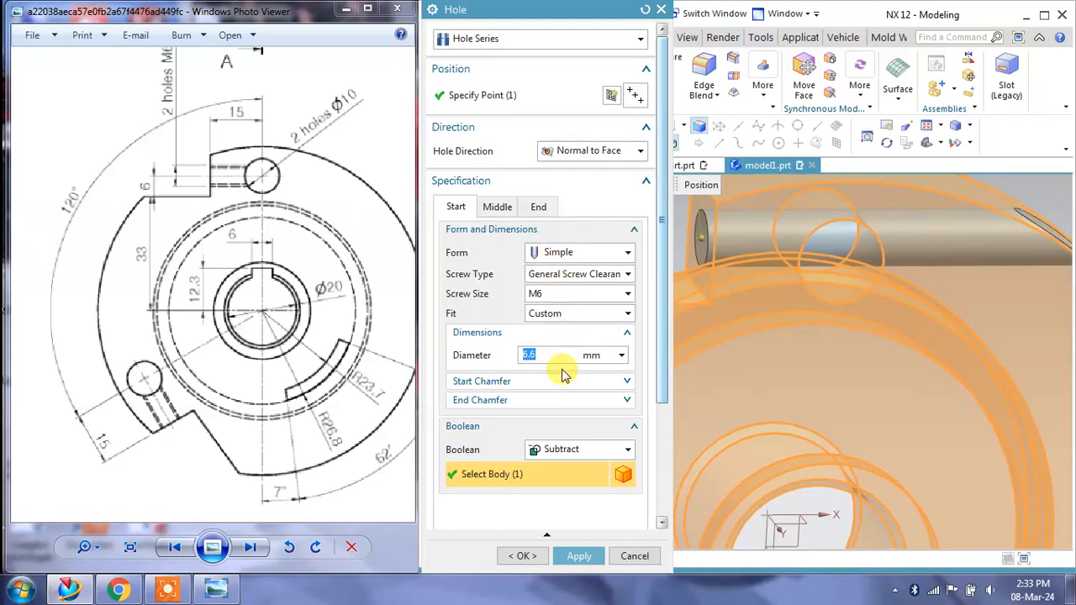
# Review the start hole's boolean, screw type, fit, chamfer and form options
pyautogui.click(563, 451)
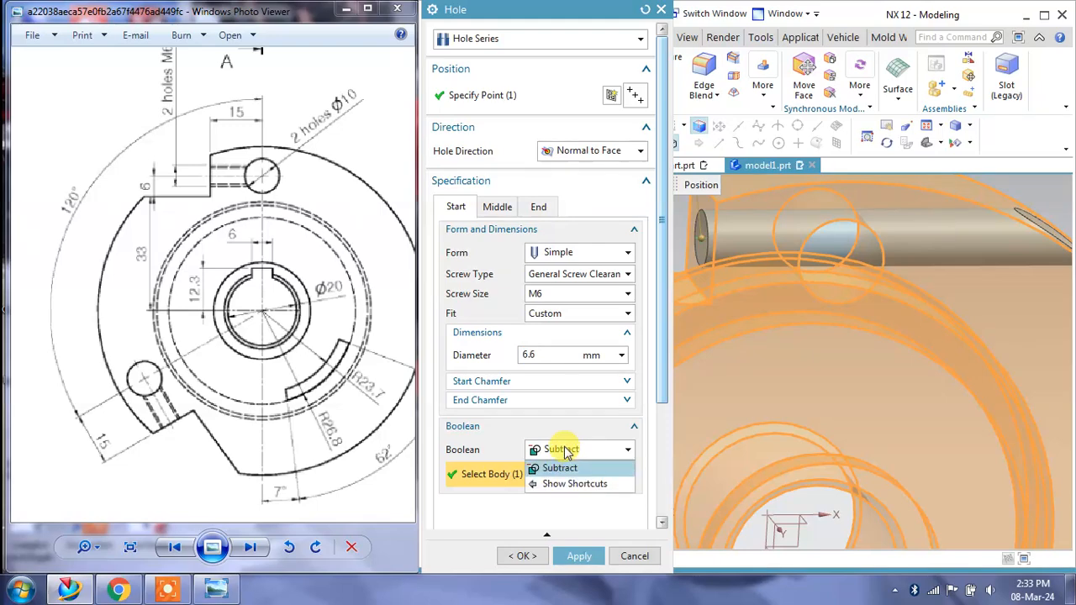
pyautogui.click(565, 450)
pyautogui.moveTo(661, 281); pyautogui.dragTo(661, 355)
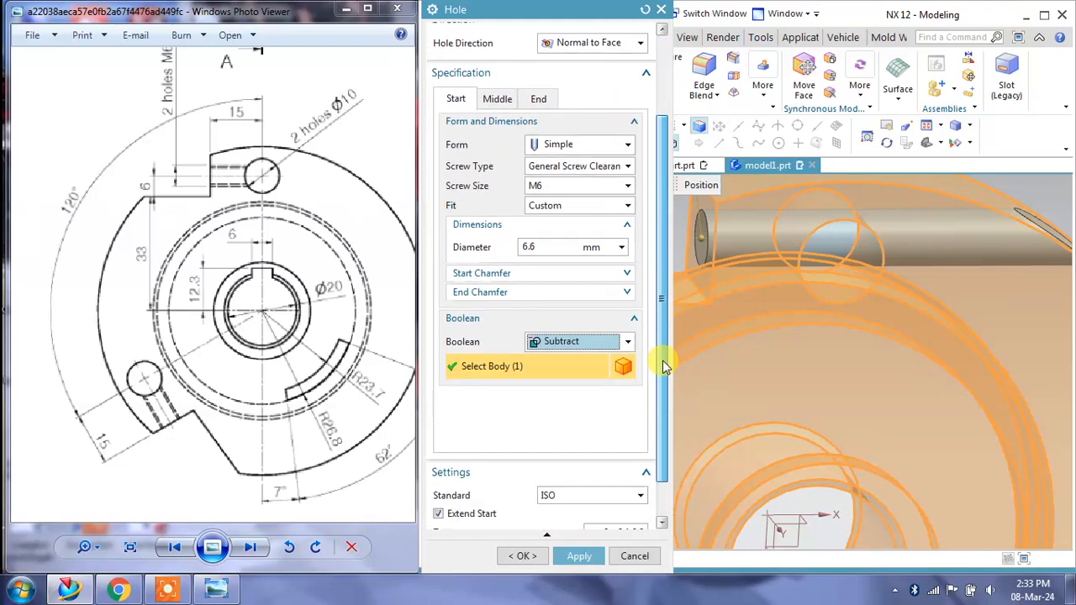
pyautogui.moveTo(660, 432); pyautogui.dragTo(659, 371)
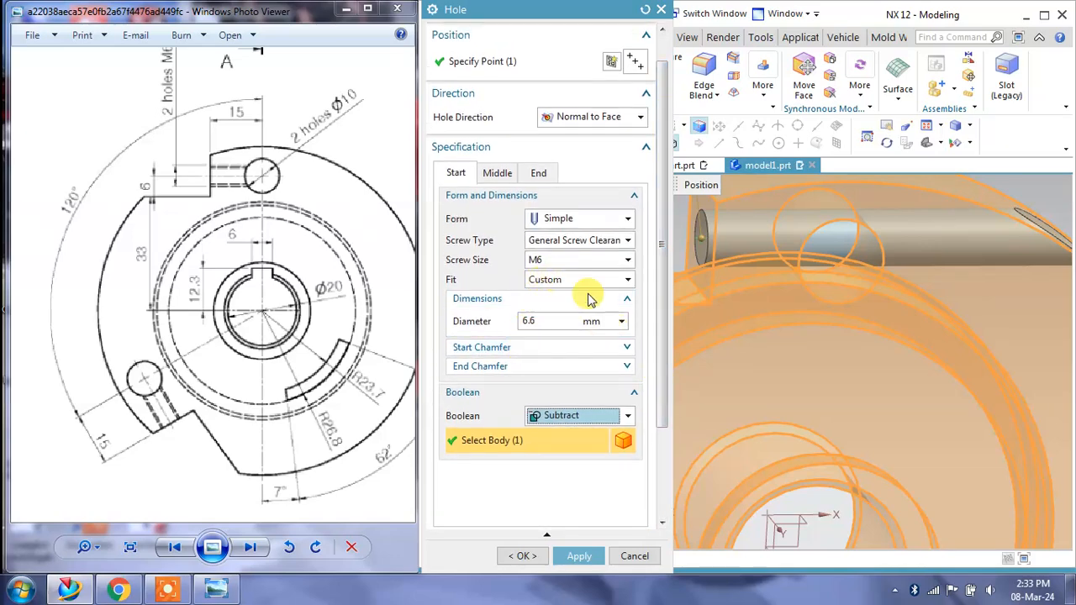
pyautogui.click(569, 243)
pyautogui.click(569, 243)
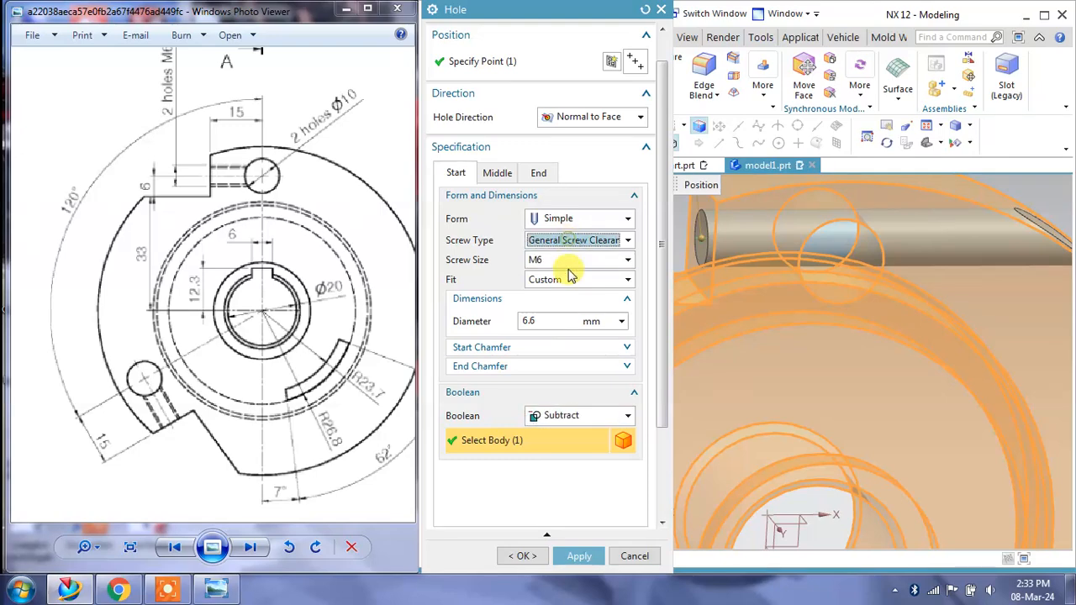
pyautogui.click(572, 283)
pyautogui.click(572, 283)
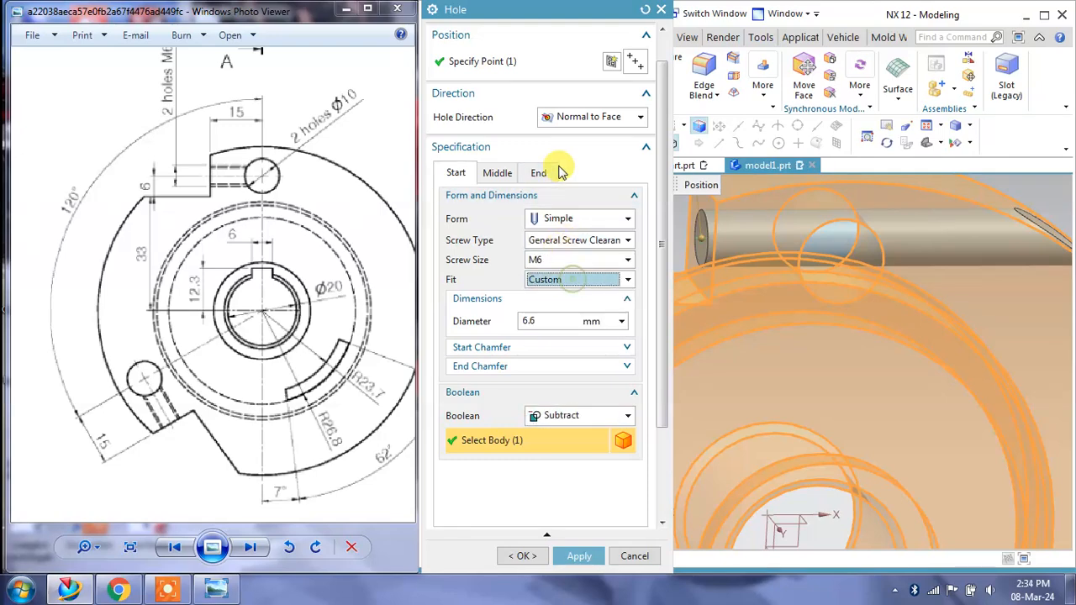
pyautogui.moveTo(823, 340); pyautogui.dragTo(754, 329, button='middle')
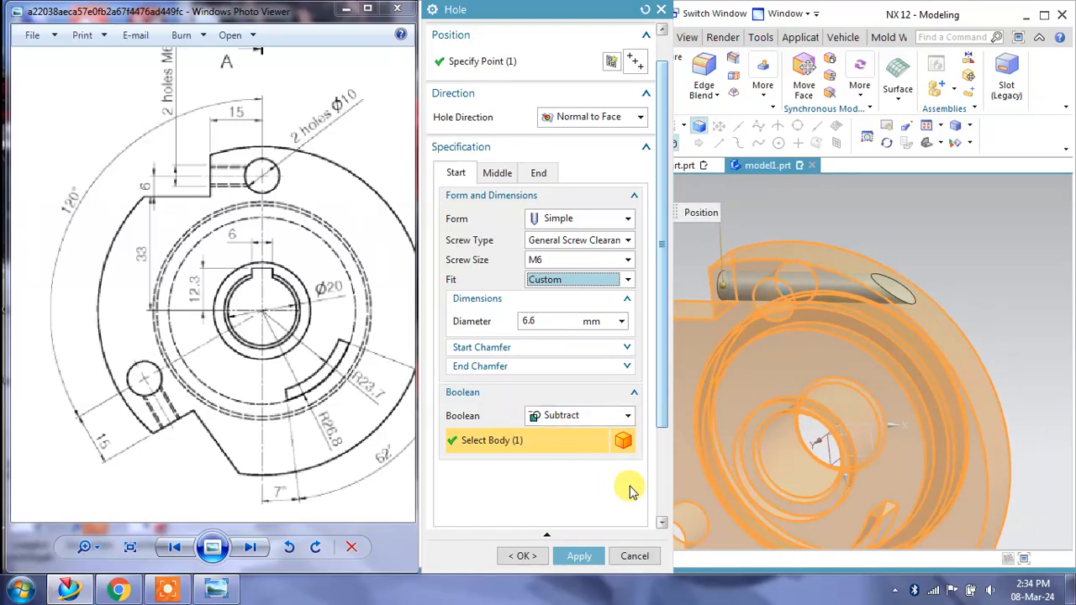
pyautogui.moveTo(660, 420)
pyautogui.mouseDown()
pyautogui.moveTo(664, 514)
pyautogui.moveTo(670, 403)
pyautogui.mouseUp()
pyautogui.click(559, 358)
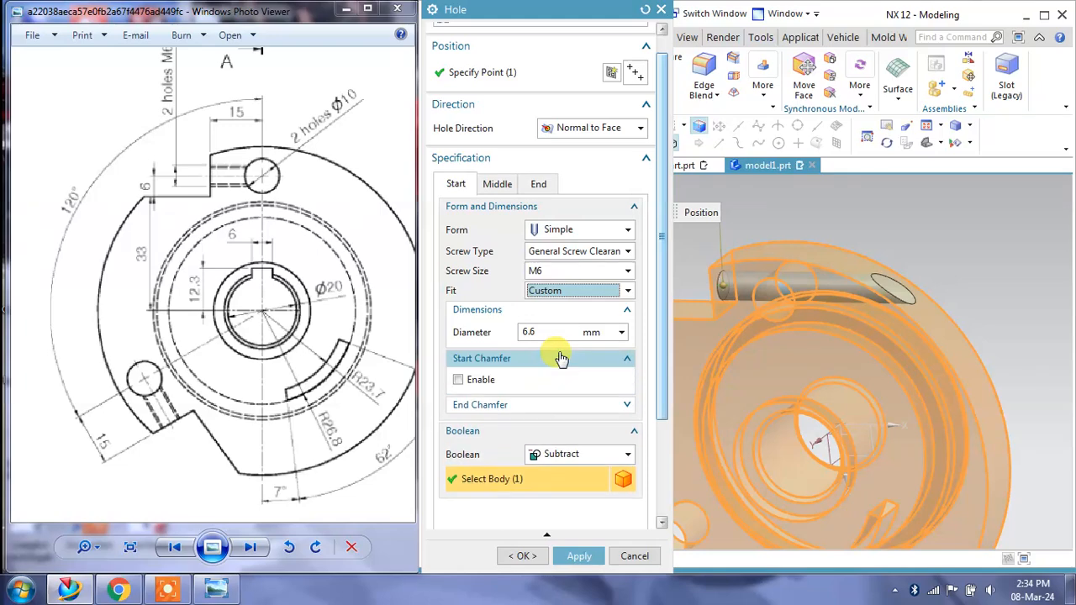
pyautogui.click(559, 358)
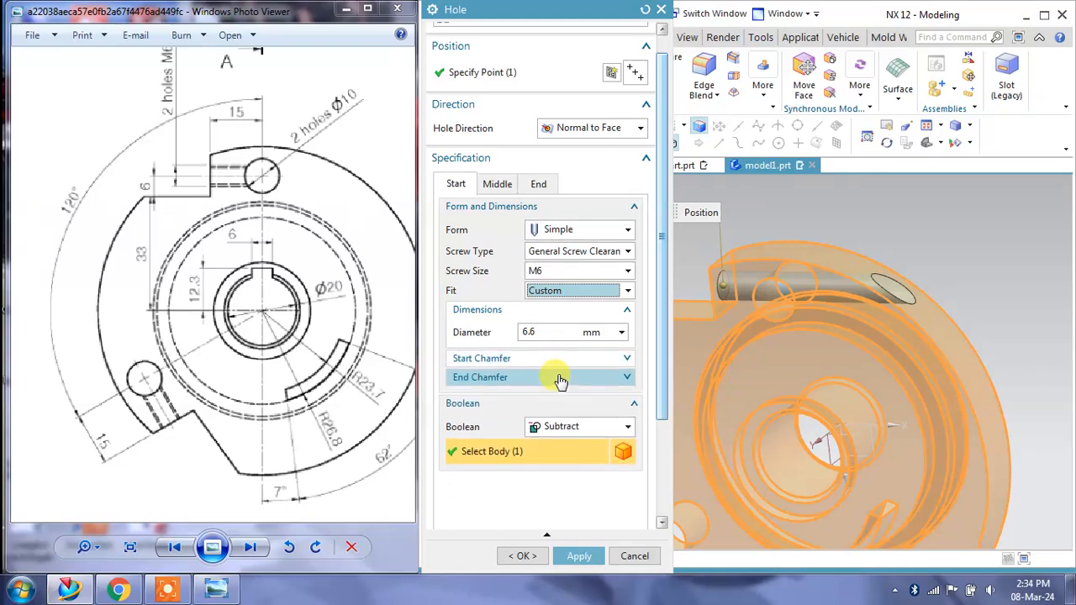
pyautogui.click(561, 230)
pyautogui.click(562, 229)
# Examine the middle hole's dimension settings and what matching the start hole's dimensions controls
pyautogui.click(504, 186)
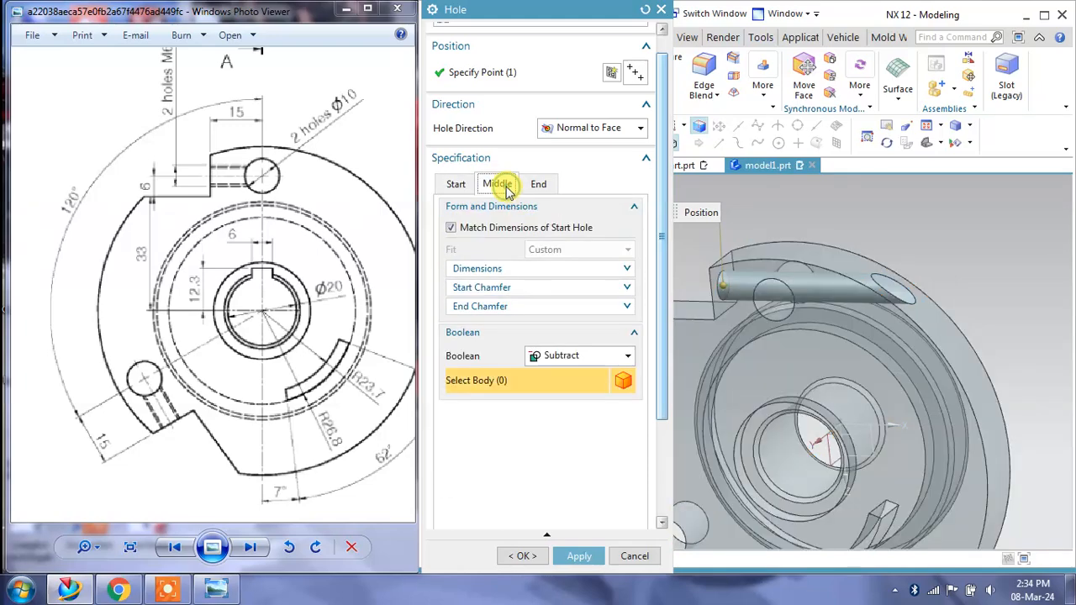
pyautogui.click(494, 270)
pyautogui.click(498, 268)
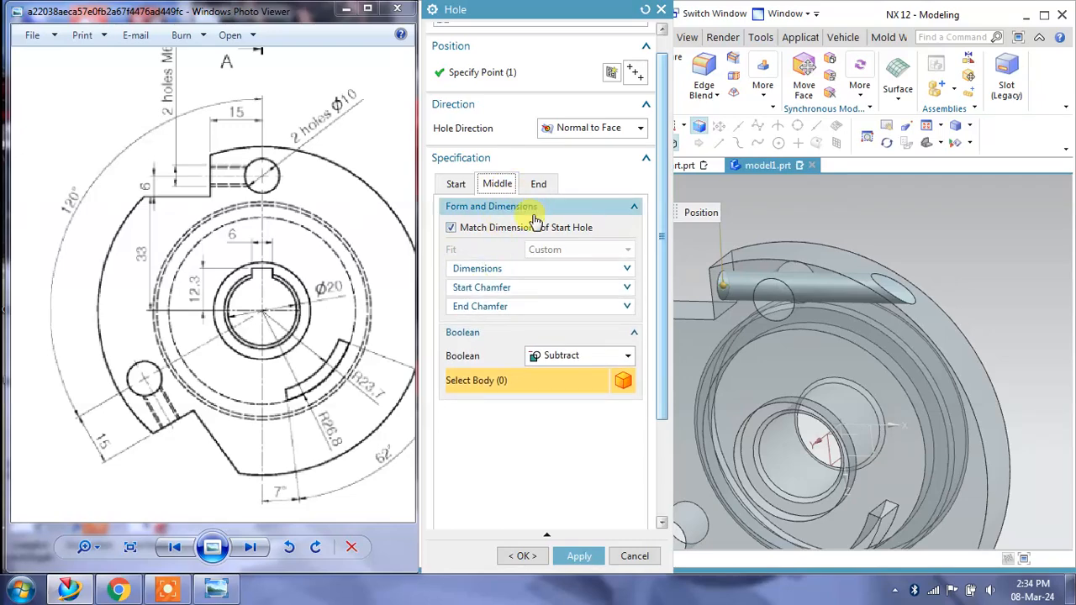
pyautogui.click(452, 228)
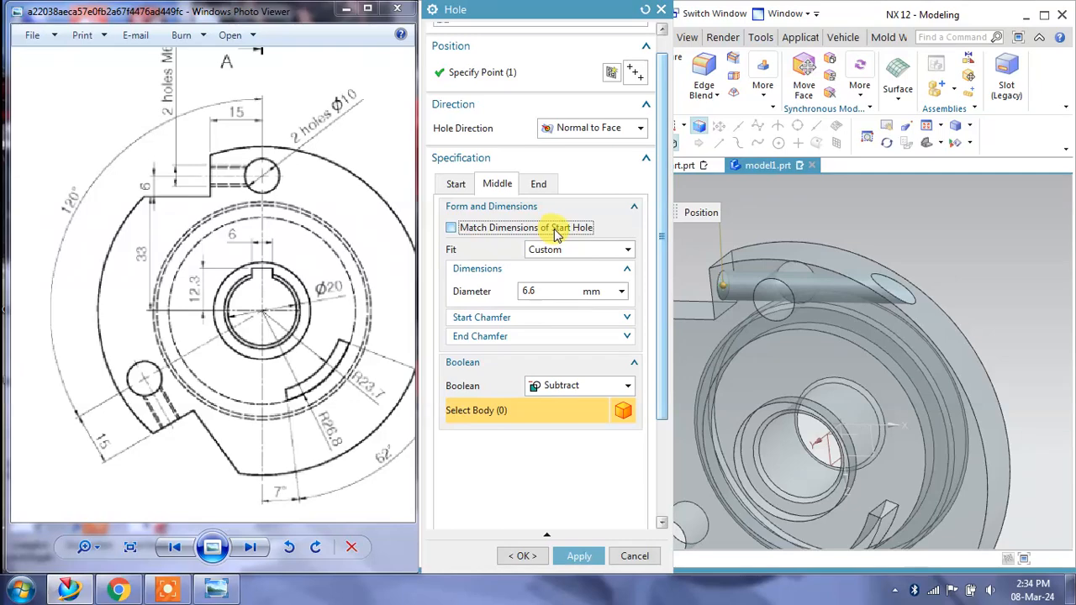
pyautogui.click(452, 229)
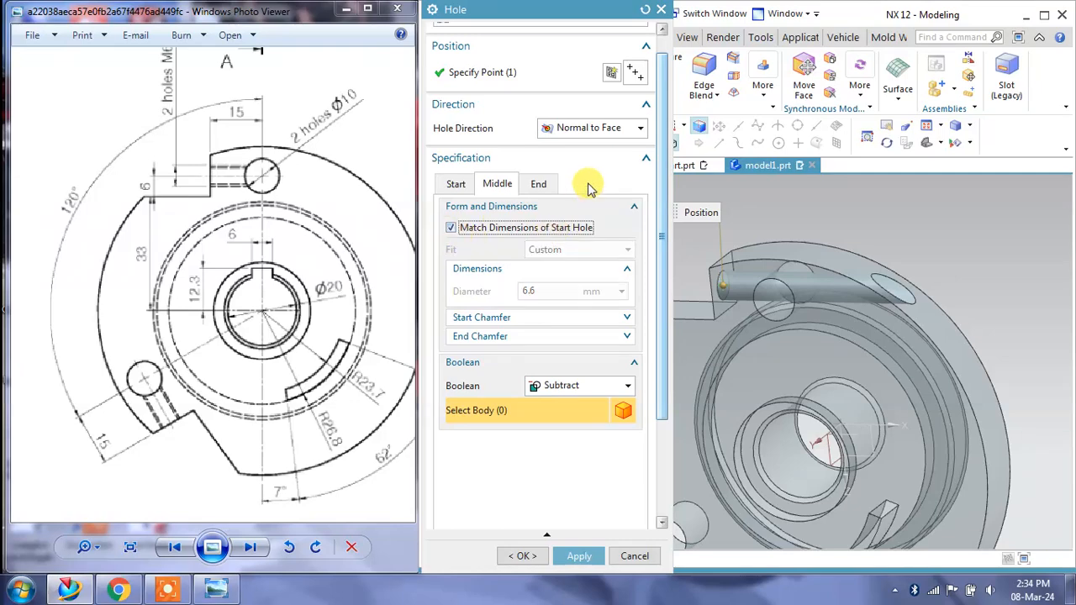
# Set the end hole's depth limit to a value of 5 mm, apply the M6 hole and close the command
pyautogui.click(538, 183)
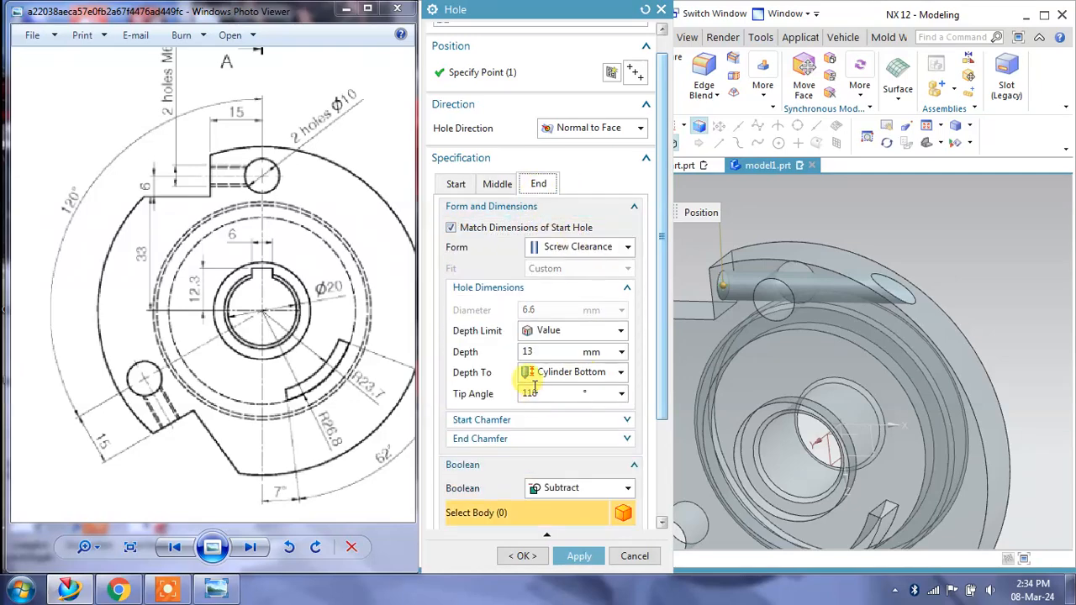
pyautogui.click(572, 333)
pyautogui.click(567, 380)
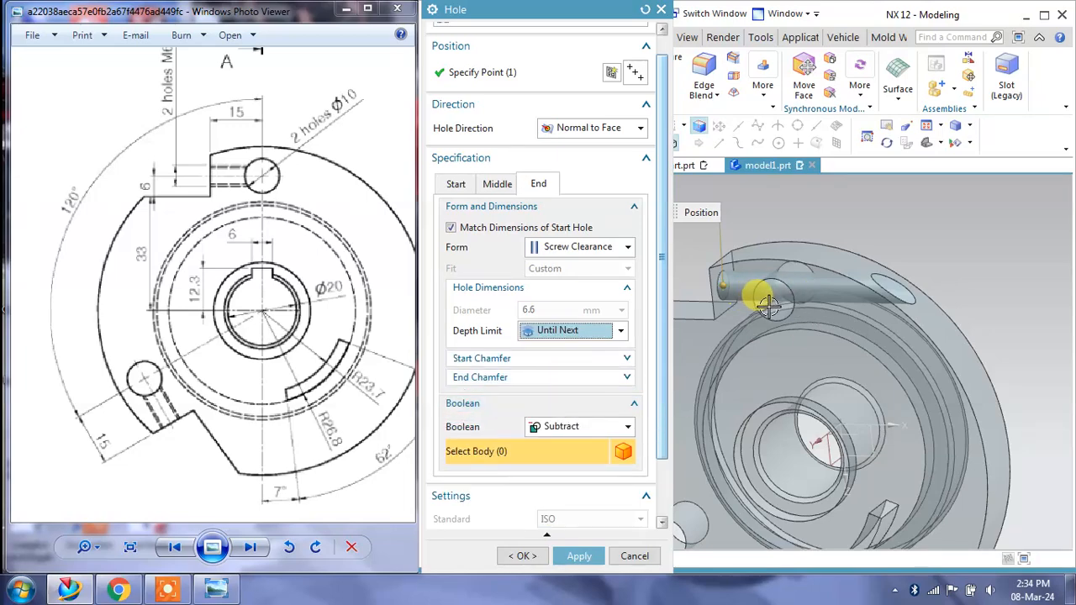
pyautogui.click(593, 327)
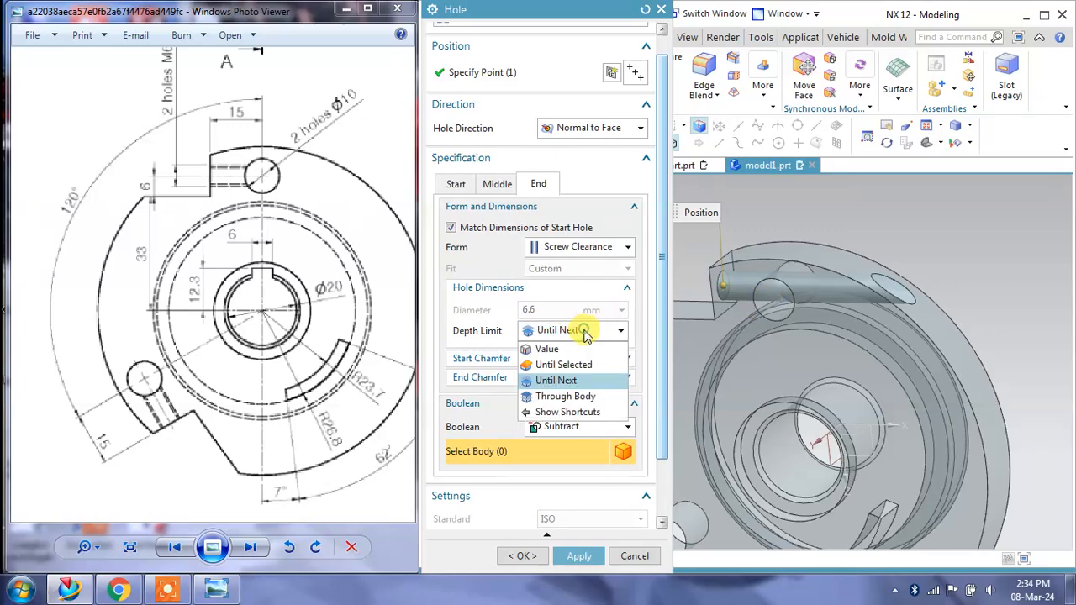
pyautogui.click(580, 347)
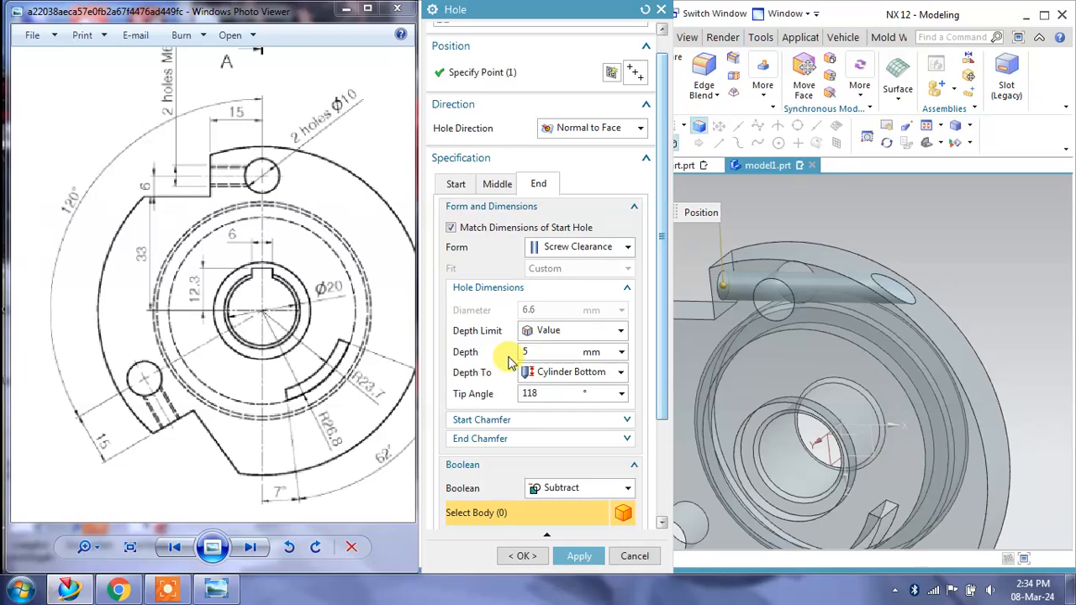
pyautogui.click(578, 555)
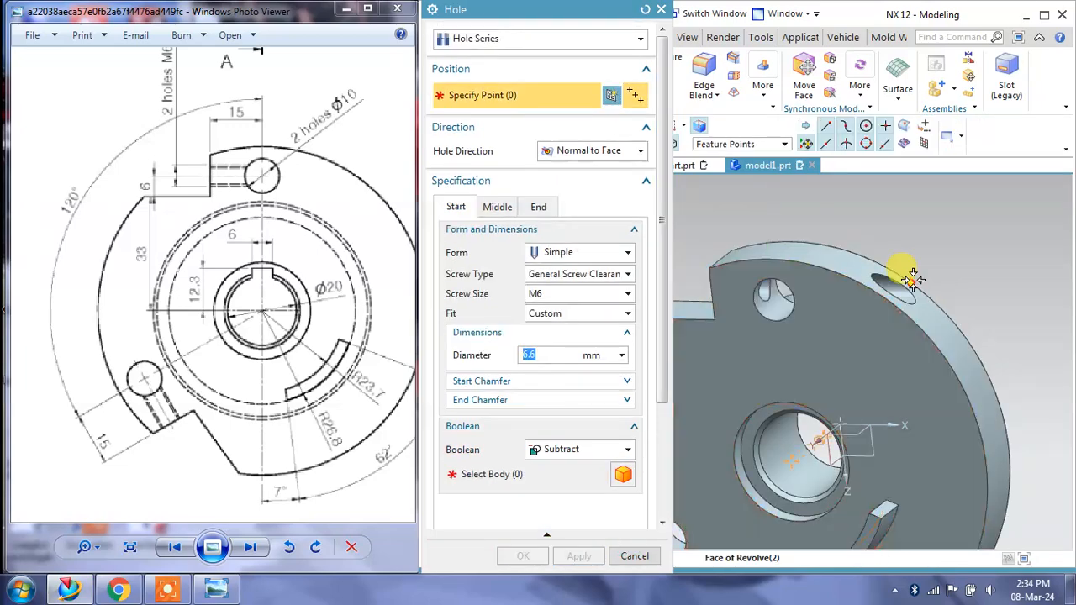
pyautogui.moveTo(889, 288); pyautogui.dragTo(803, 333, button='middle')
pyautogui.scroll(5, 805, 303)
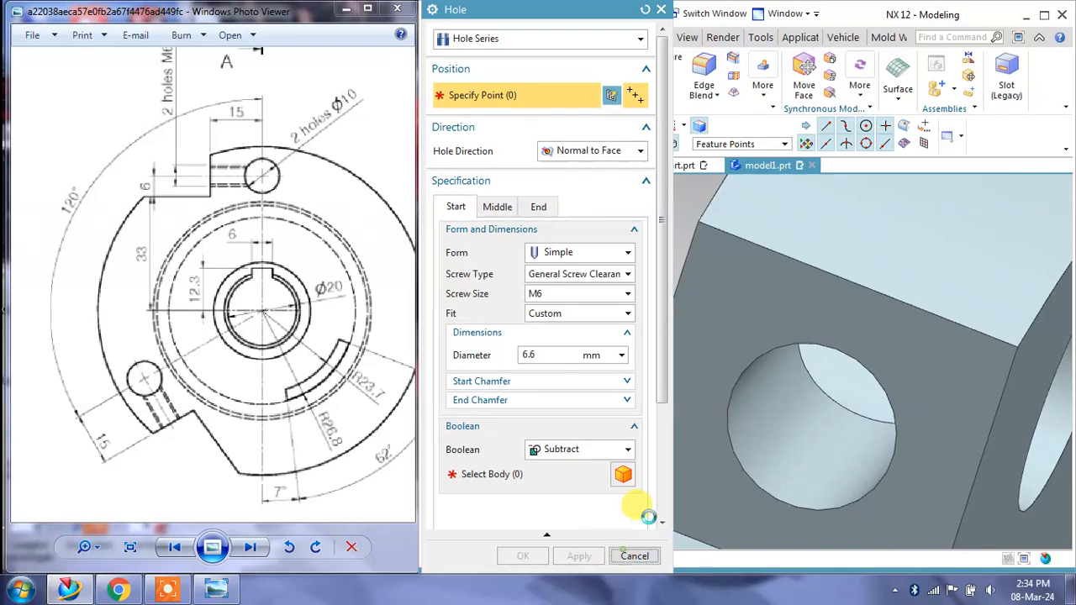
# Edit the screw hole series so its end depth limit is Until Selected, using the inner wall of the upper Ø10 hole
pyautogui.doubleClick(551, 461)
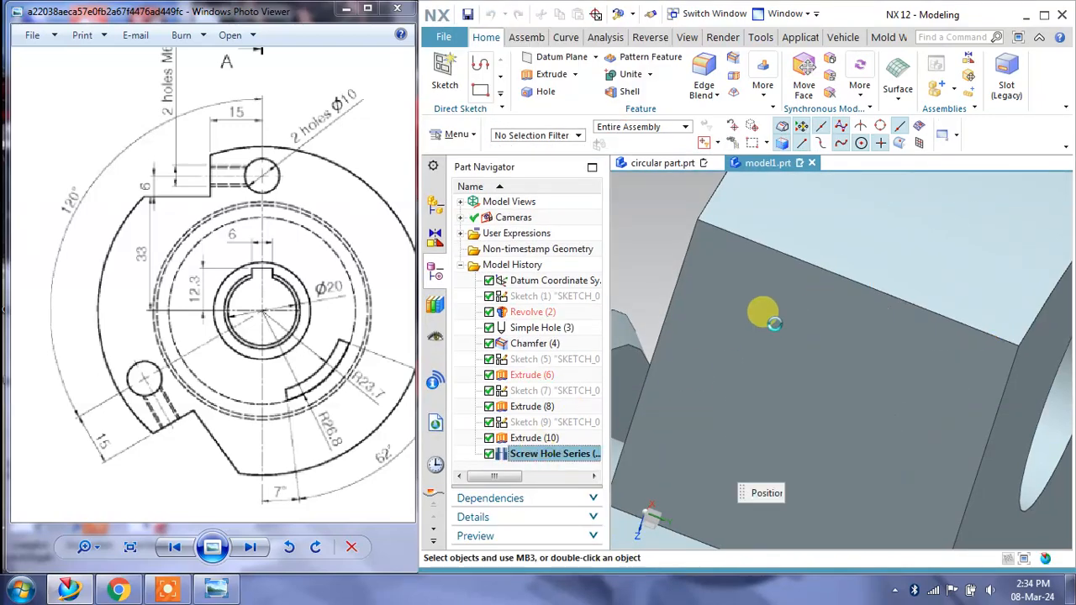
pyautogui.scroll(-5, 774, 319)
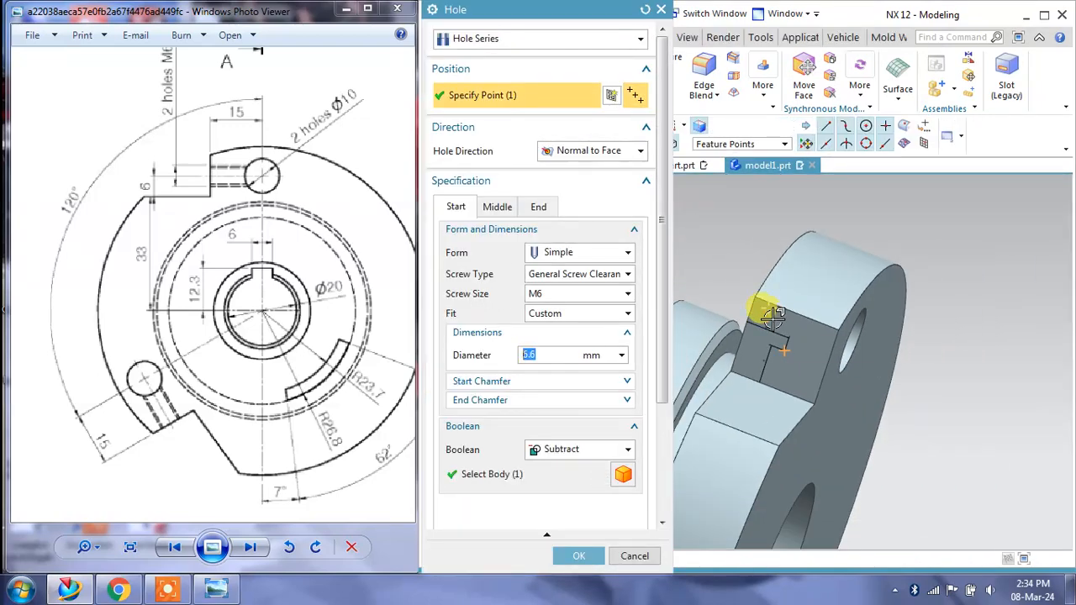
pyautogui.moveTo(775, 321); pyautogui.dragTo(695, 469, button='middle')
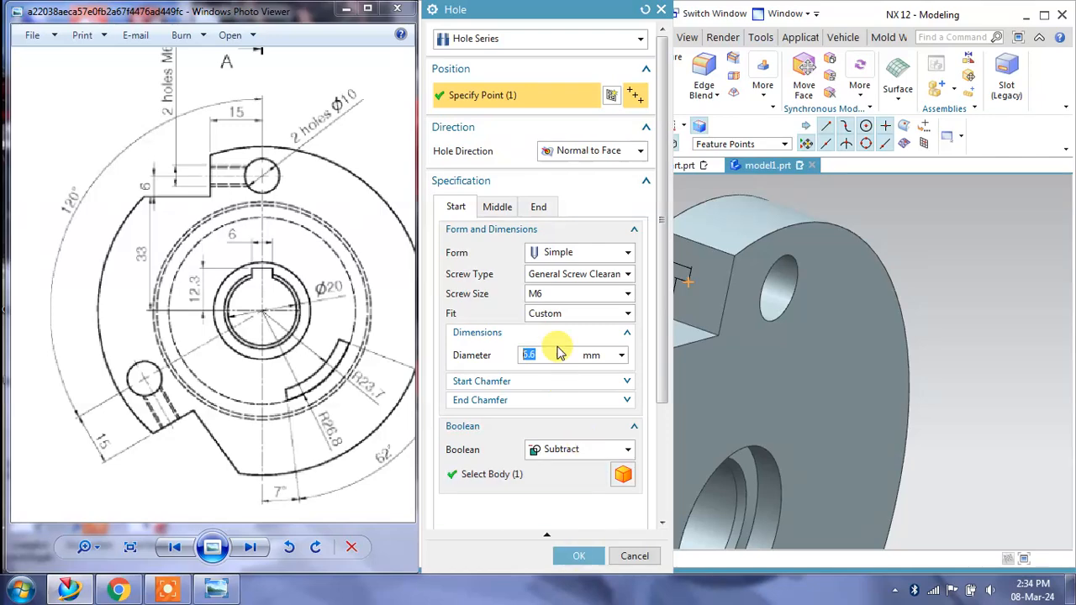
pyautogui.click(540, 208)
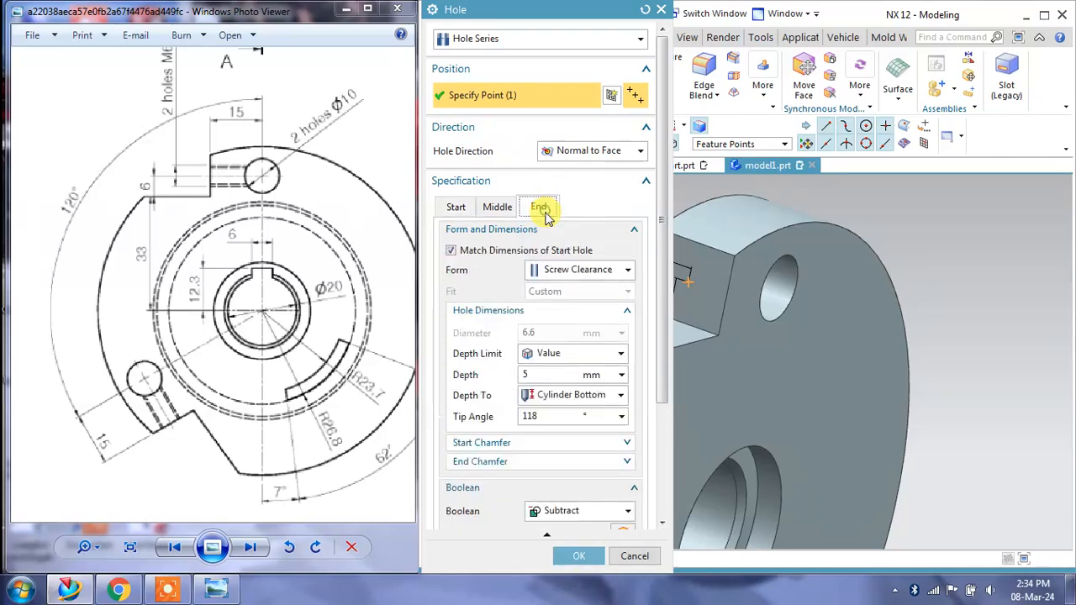
pyautogui.scroll(-1, 561, 348)
pyautogui.click(567, 308)
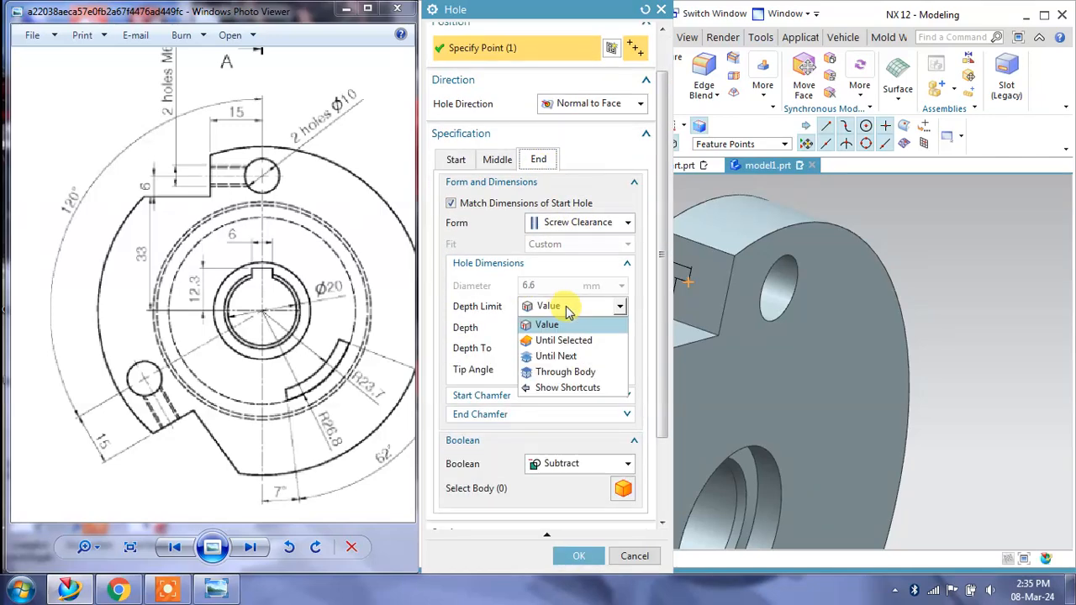
pyautogui.click(568, 308)
pyautogui.click(568, 308)
pyautogui.click(559, 340)
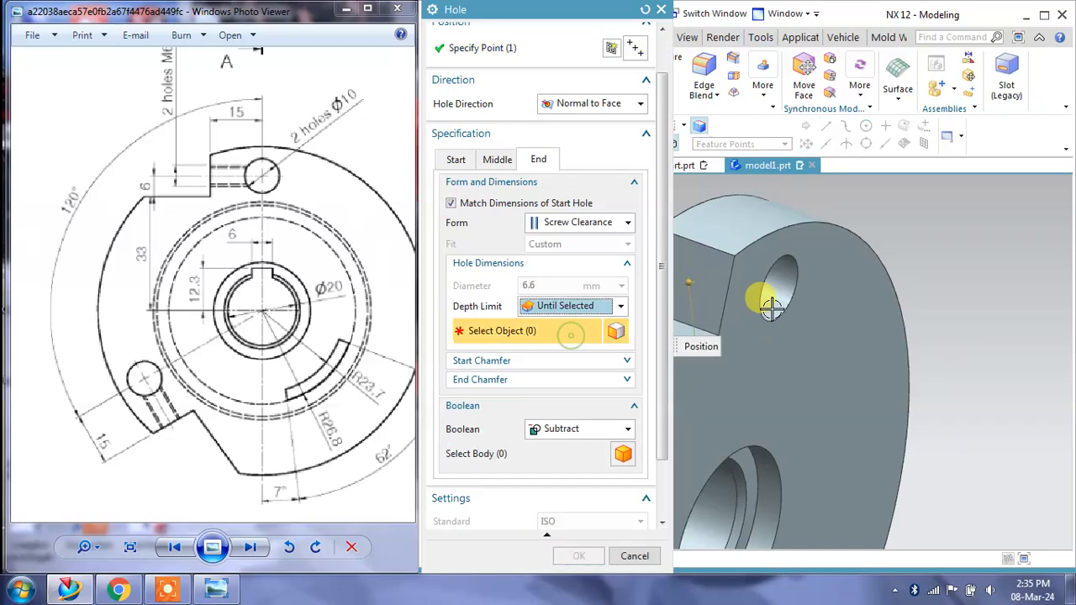
pyautogui.click(772, 319)
pyautogui.moveTo(773, 385); pyautogui.dragTo(727, 290, button='middle')
pyautogui.click(579, 555)
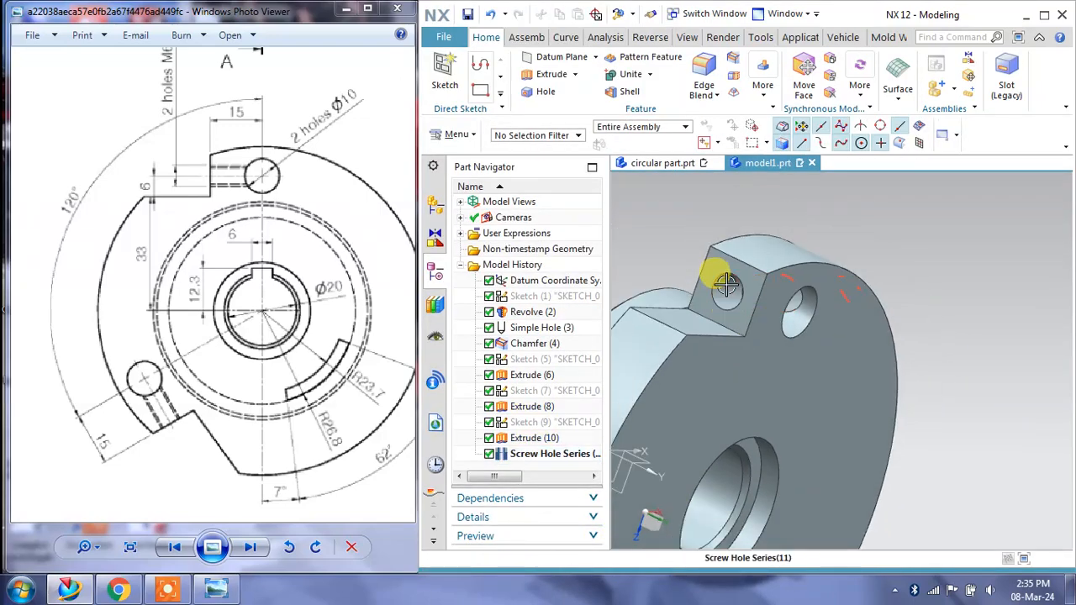
# Edit the screw hole series again, setting its end depth limit to a value of 3 mm
pyautogui.doubleClick(725, 284)
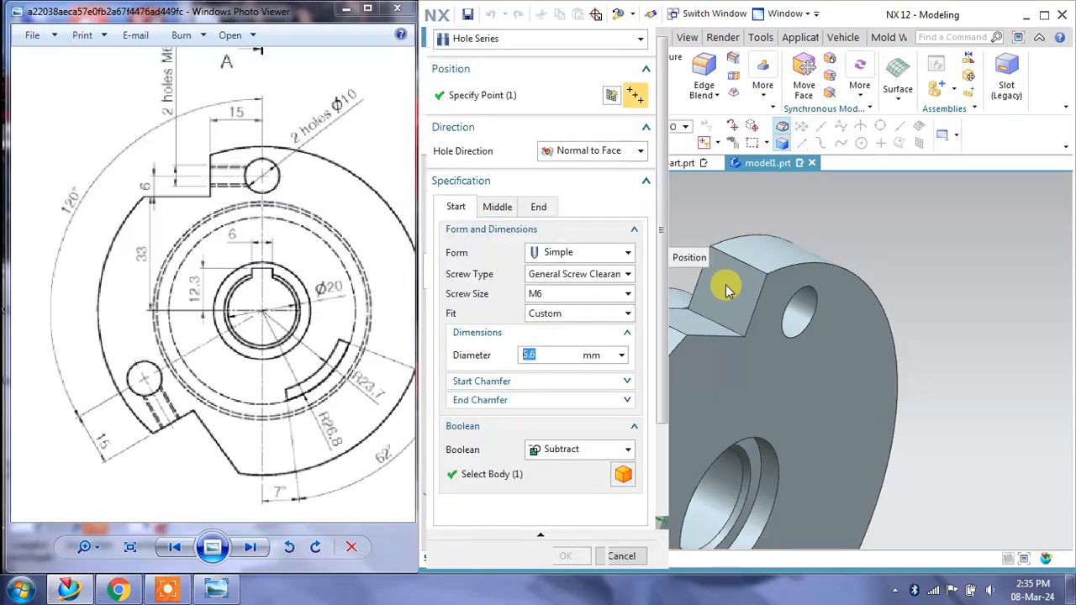
pyautogui.click(573, 280)
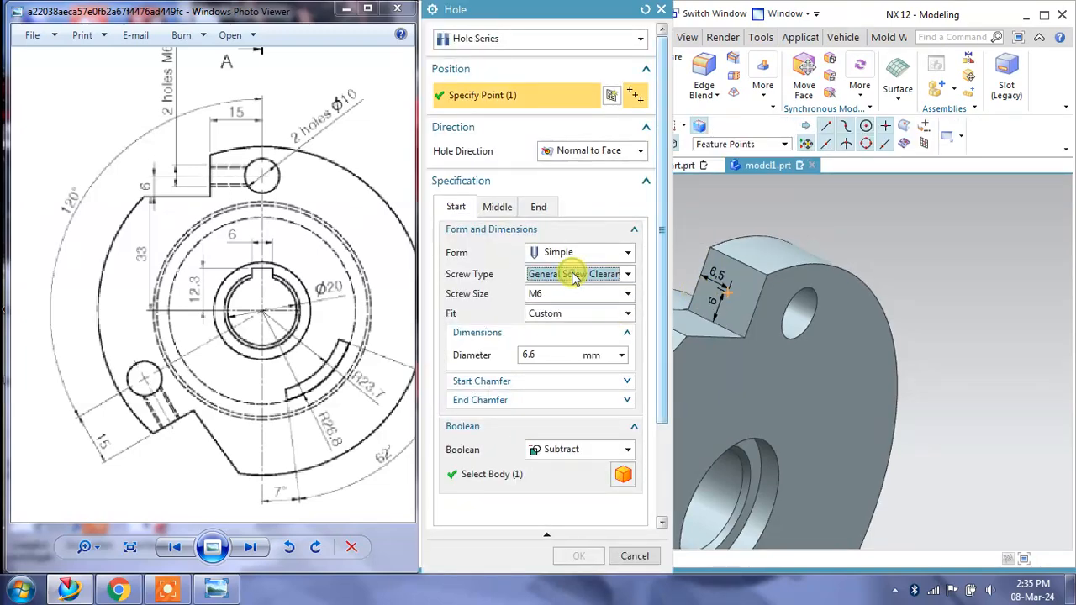
pyautogui.click(560, 314)
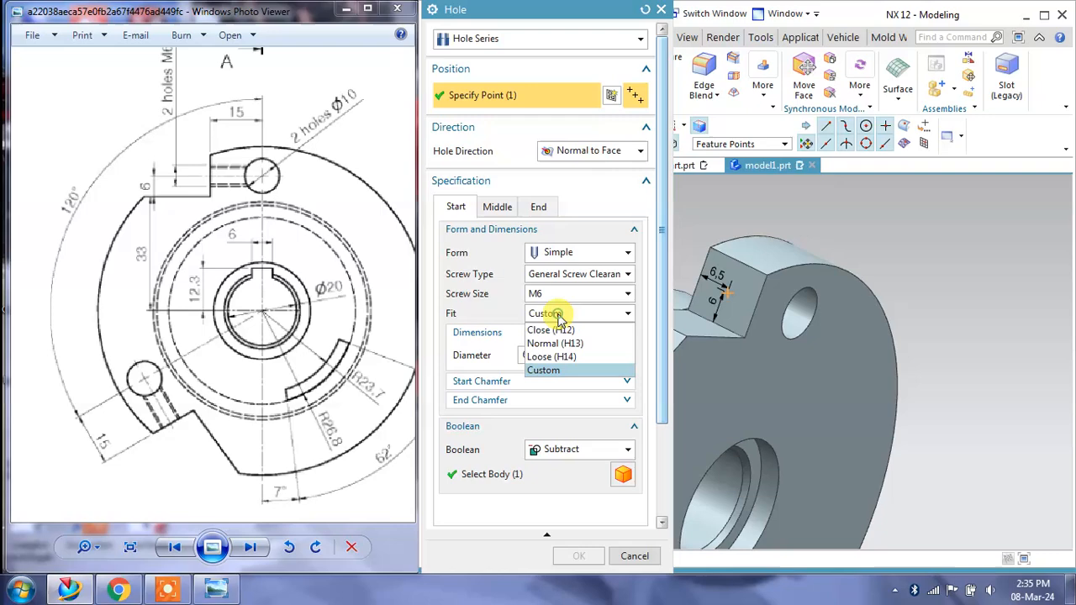
pyautogui.click(560, 315)
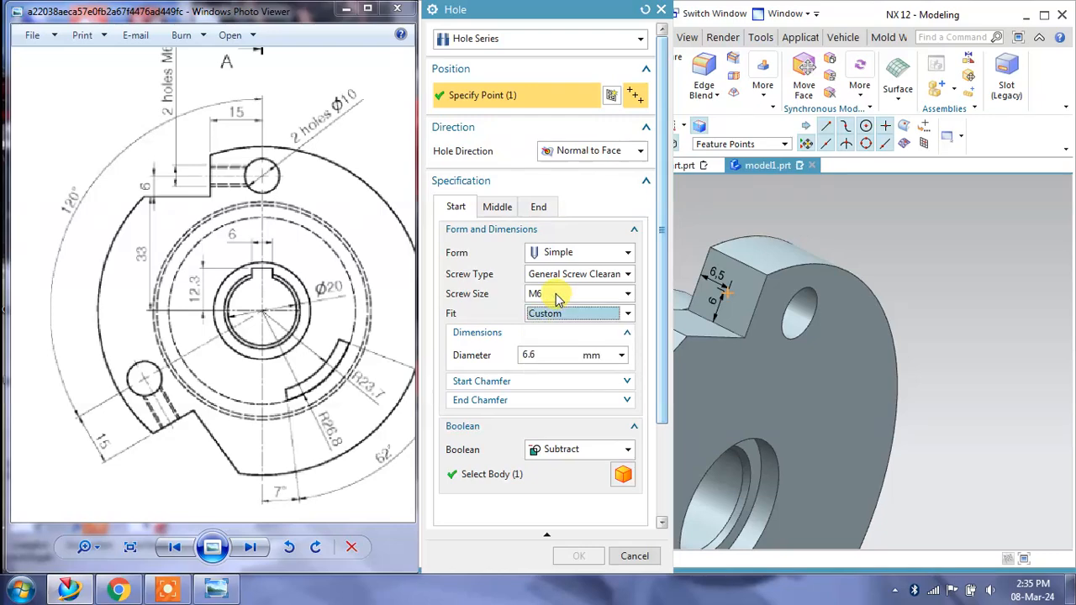
pyautogui.click(538, 207)
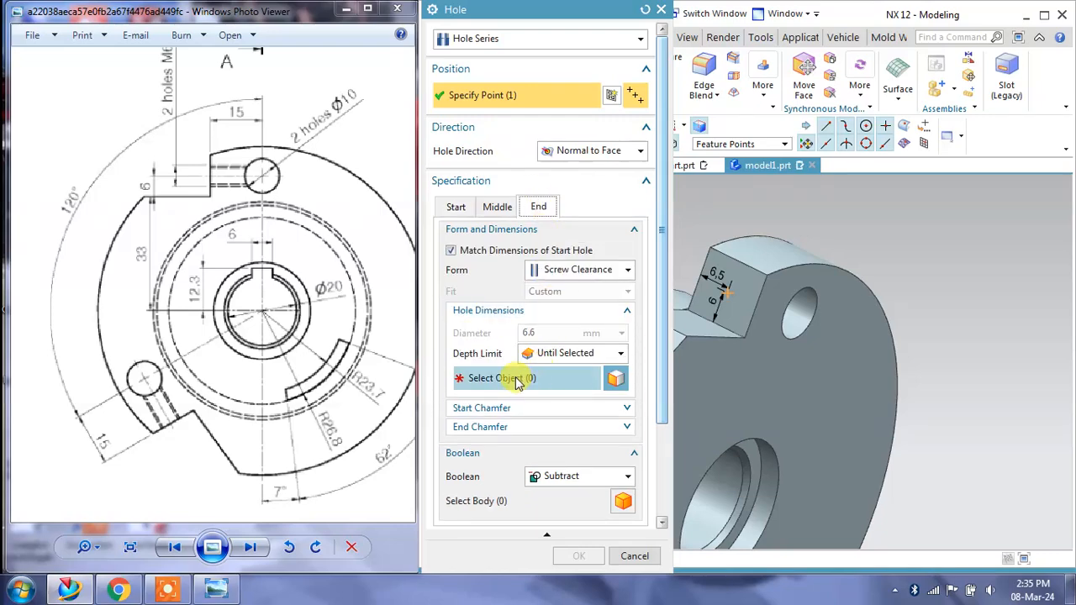
pyautogui.click(561, 355)
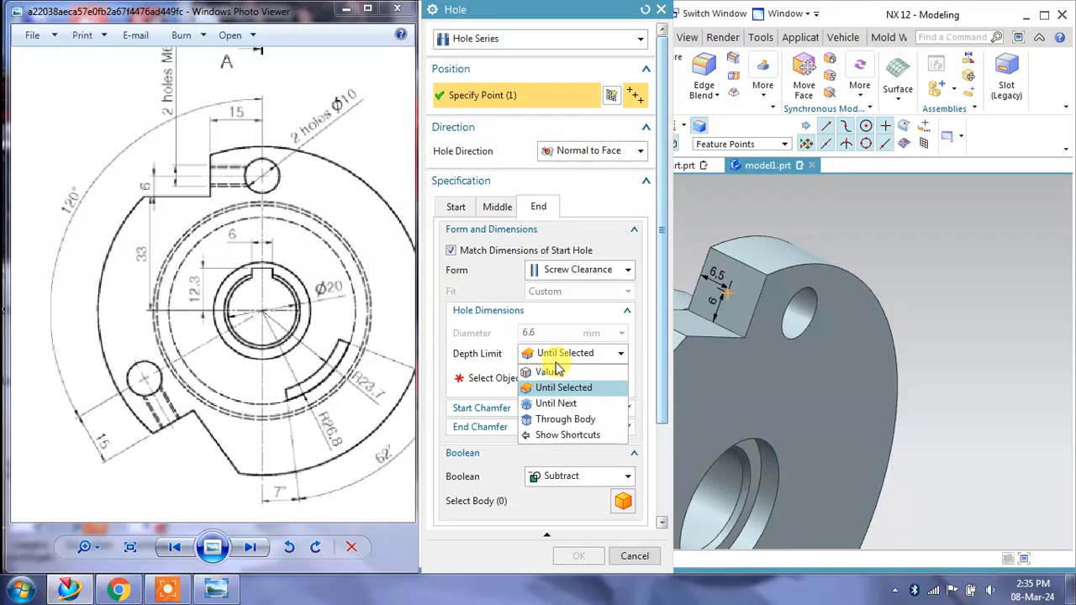
pyautogui.click(552, 371)
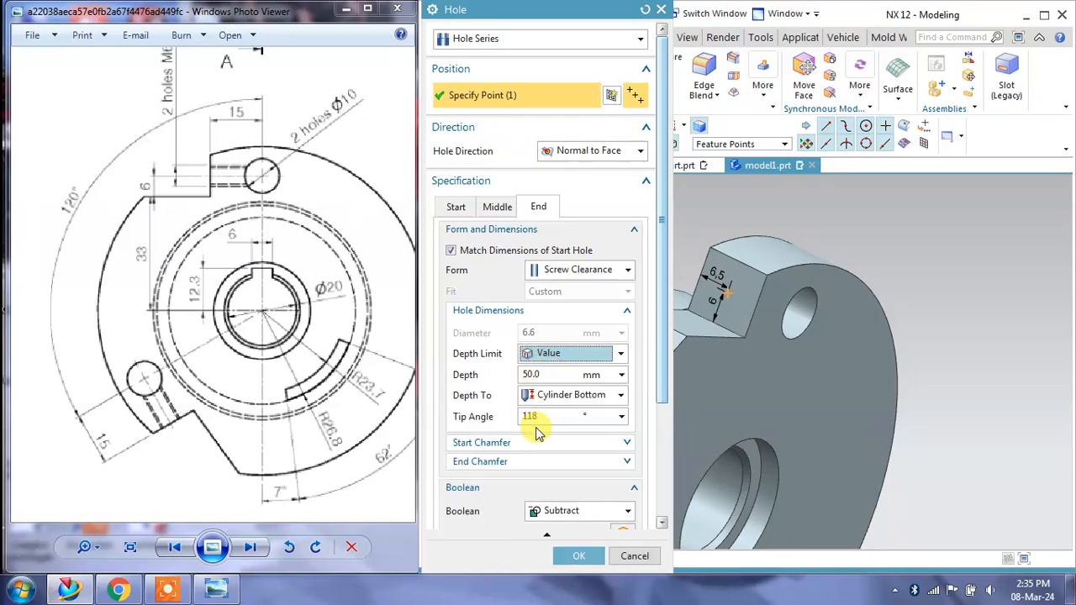
pyautogui.moveTo(558, 374); pyautogui.dragTo(523, 372)
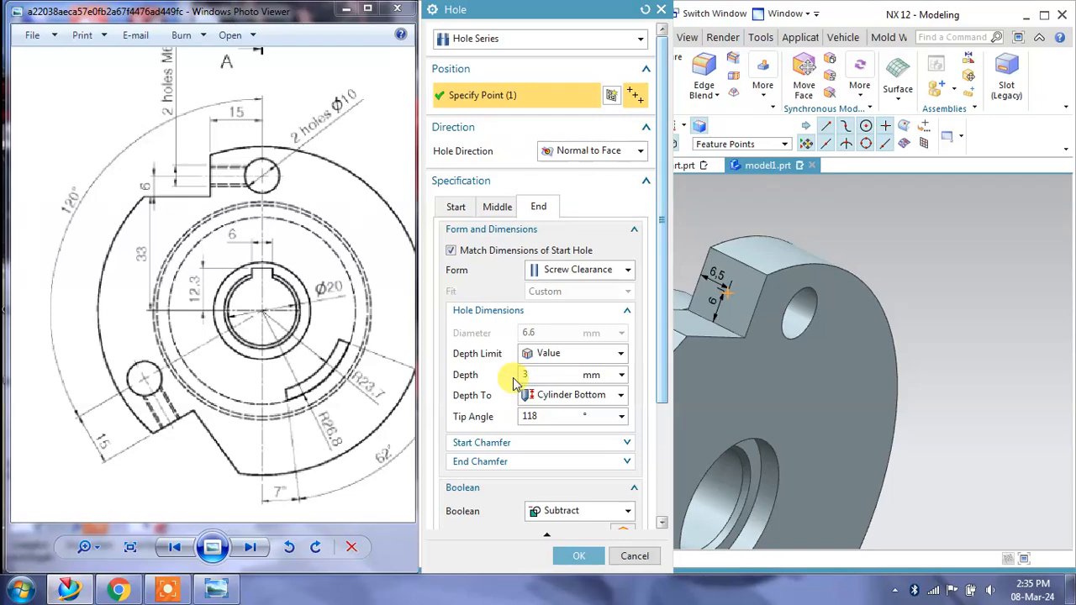
pyautogui.click(580, 555)
# Delete the screw hole series from the step face
pyautogui.moveTo(829, 460); pyautogui.dragTo(636, 504, button='middle')
pyautogui.moveTo(840, 345)
pyautogui.mouseDown(button='middle')
pyautogui.moveTo(829, 308)
pyautogui.moveTo(768, 300)
pyautogui.moveTo(808, 323)
pyautogui.moveTo(781, 324)
pyautogui.moveTo(744, 356)
pyautogui.moveTo(781, 305)
pyautogui.moveTo(866, 264)
pyautogui.mouseUp(button='middle')
pyautogui.rightClick(788, 311)
pyautogui.click(820, 238)
# Create a new sketch on the flat step face beside the upper Ø10 hole
pyautogui.click(446, 74)
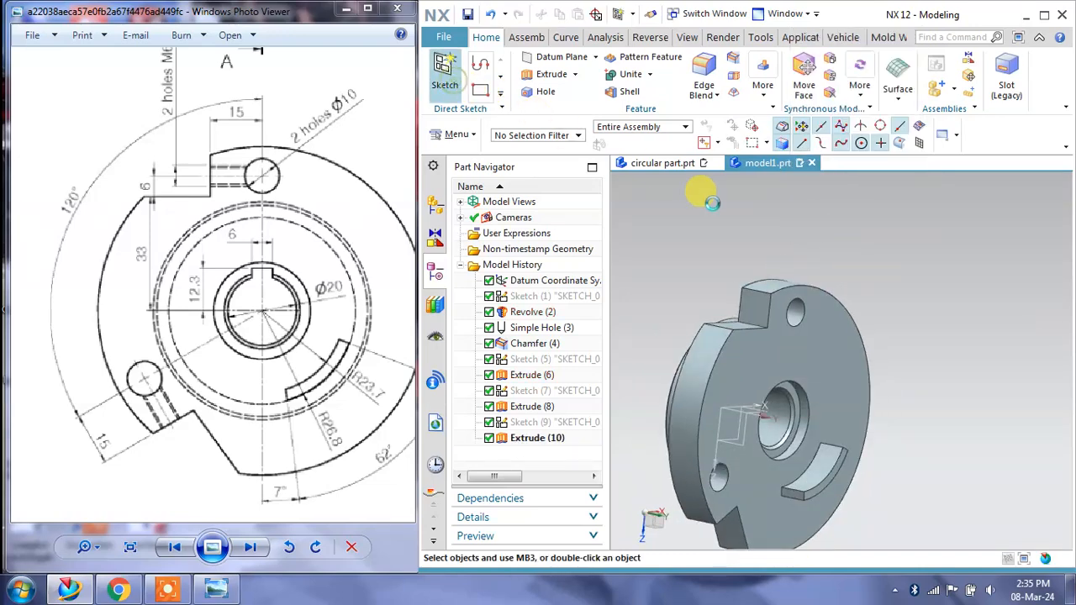
pyautogui.scroll(2, 742, 242)
pyautogui.click(774, 334)
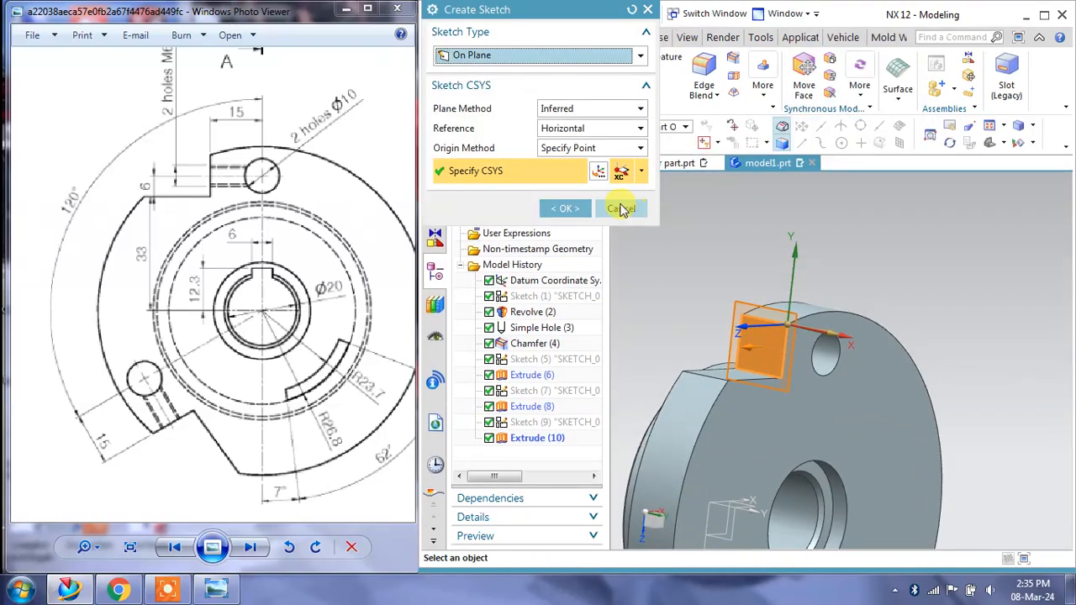
pyautogui.click(565, 209)
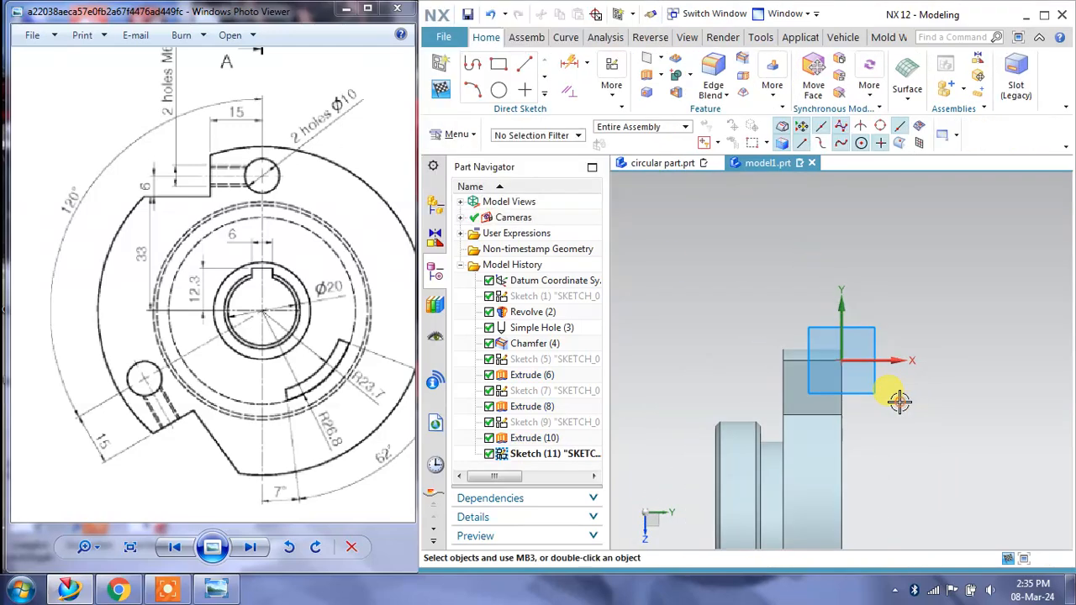
pyautogui.scroll(3, 863, 352)
pyautogui.moveTo(227, 165); pyautogui.dragTo(220, 208)
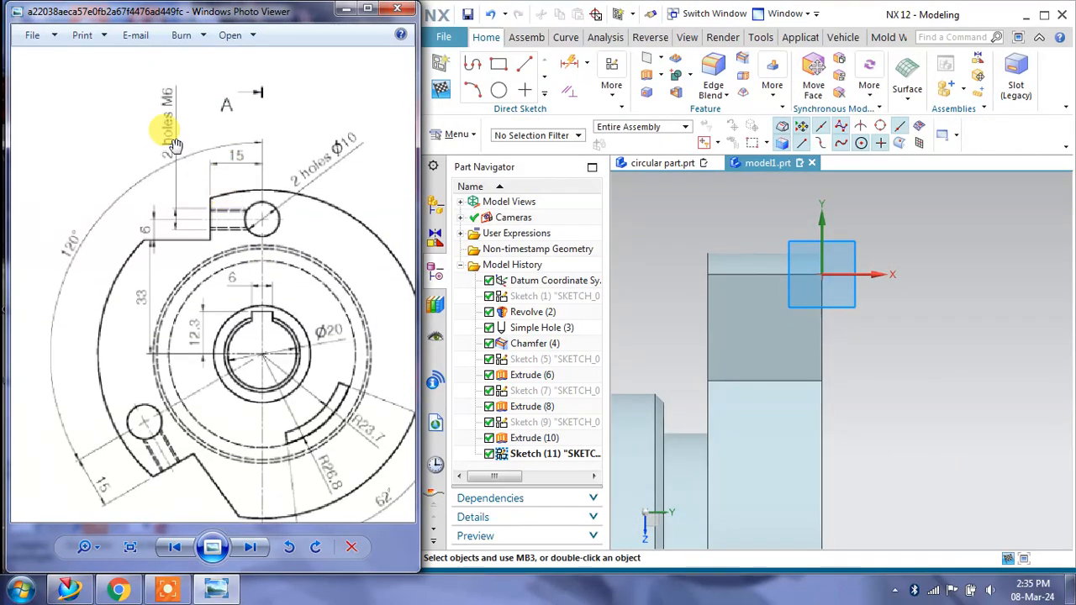
# Draw a circle with a diameter of 6.6 mm near the middle of the step face
pyautogui.click(504, 93)
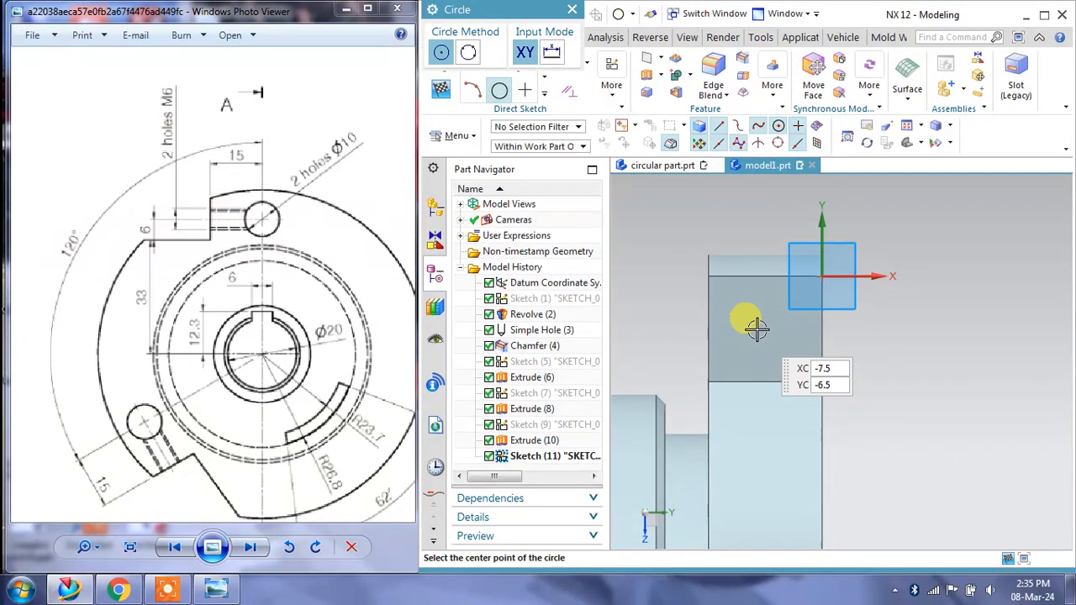
pyautogui.click(761, 326)
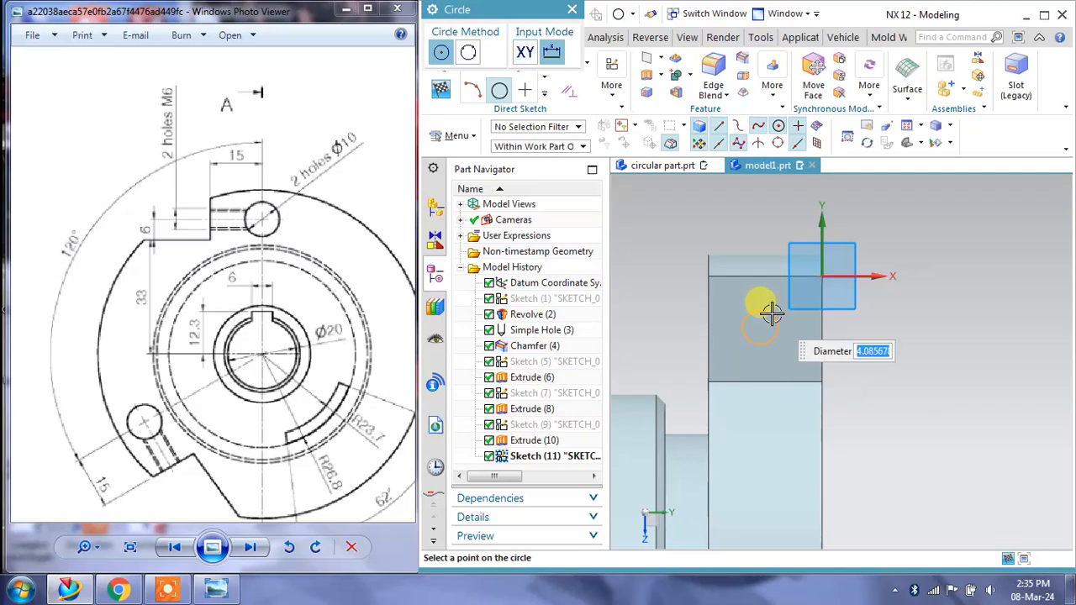
pyautogui.write('6.6')
pyautogui.press('Return')
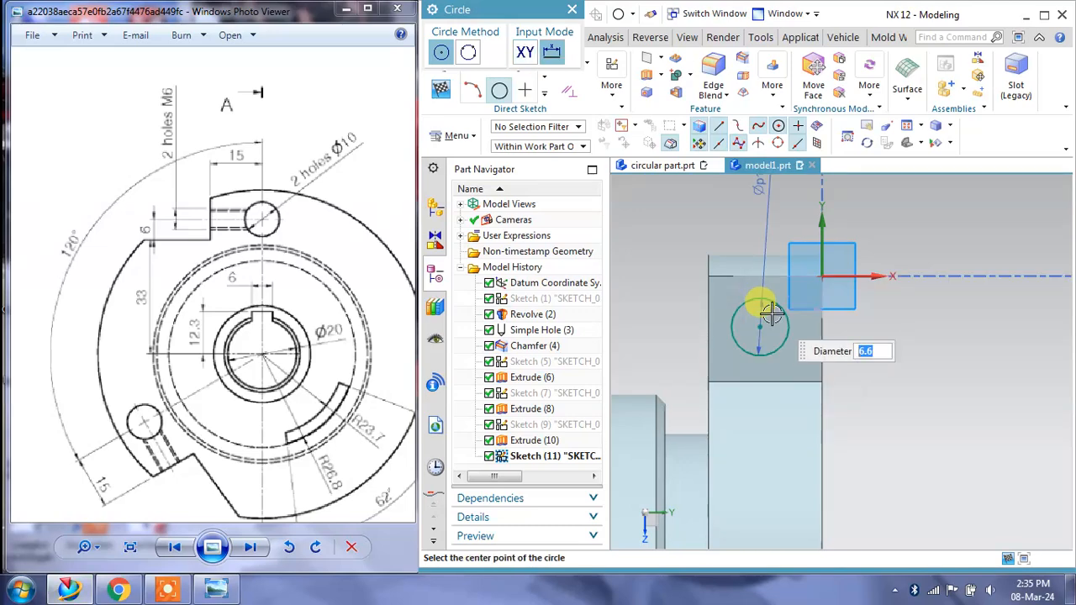
pyautogui.press('Escape')
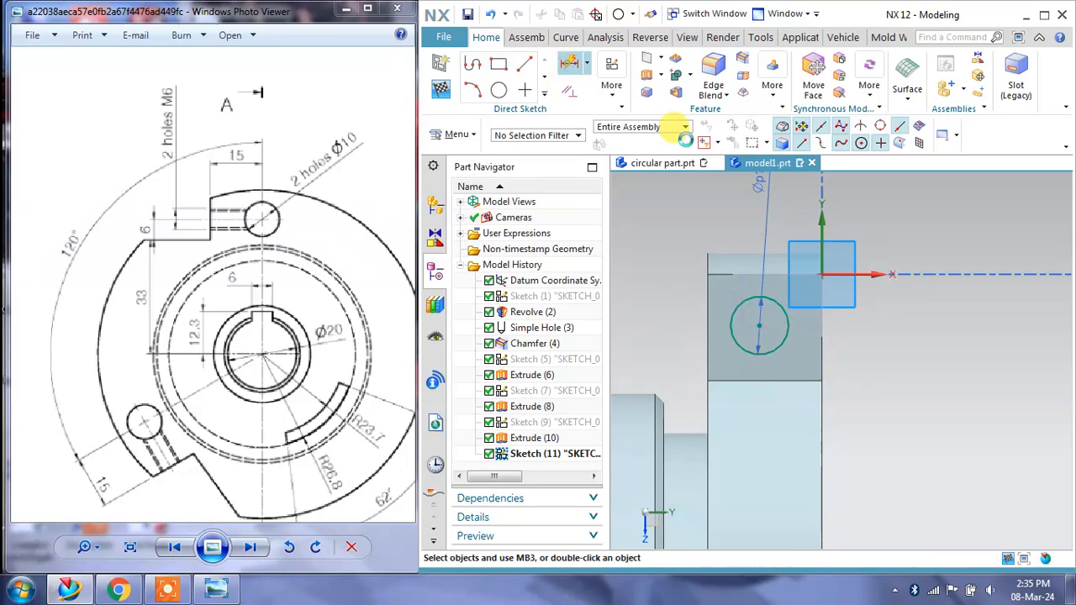
# Dimension the circle's centre 6 mm from the lower edge of the step face
pyautogui.click(569, 64)
pyautogui.click(769, 341)
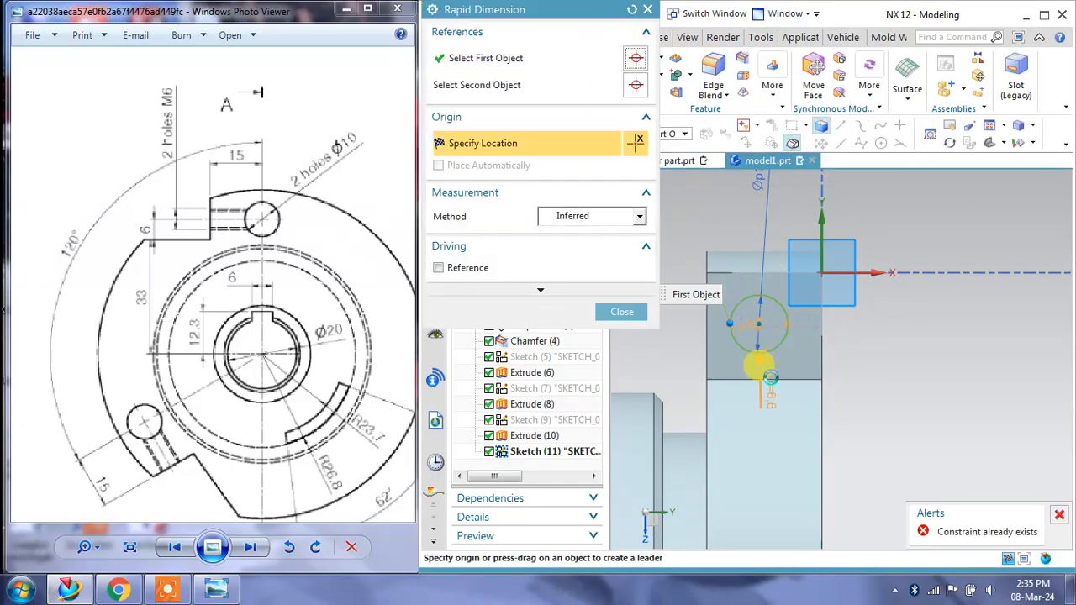
pyautogui.click(768, 363)
pyautogui.click(846, 353)
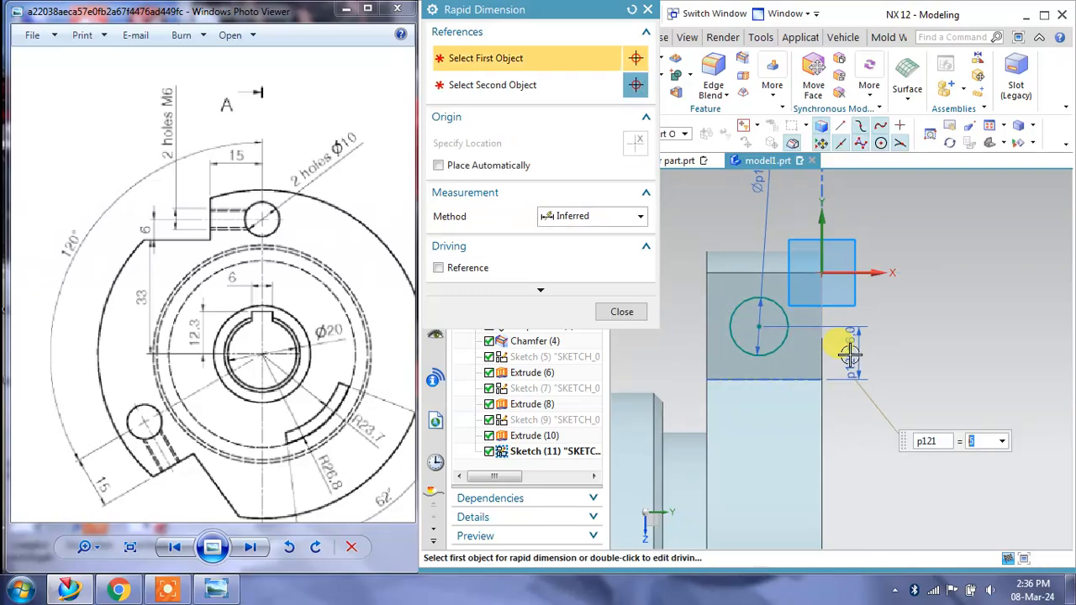
pyautogui.click(622, 312)
# Set the circle centre's horizontal distance from the face's side edge to 13/2 mm and finish the sketch
pyautogui.doubleClick(808, 319)
pyautogui.write('13/2')
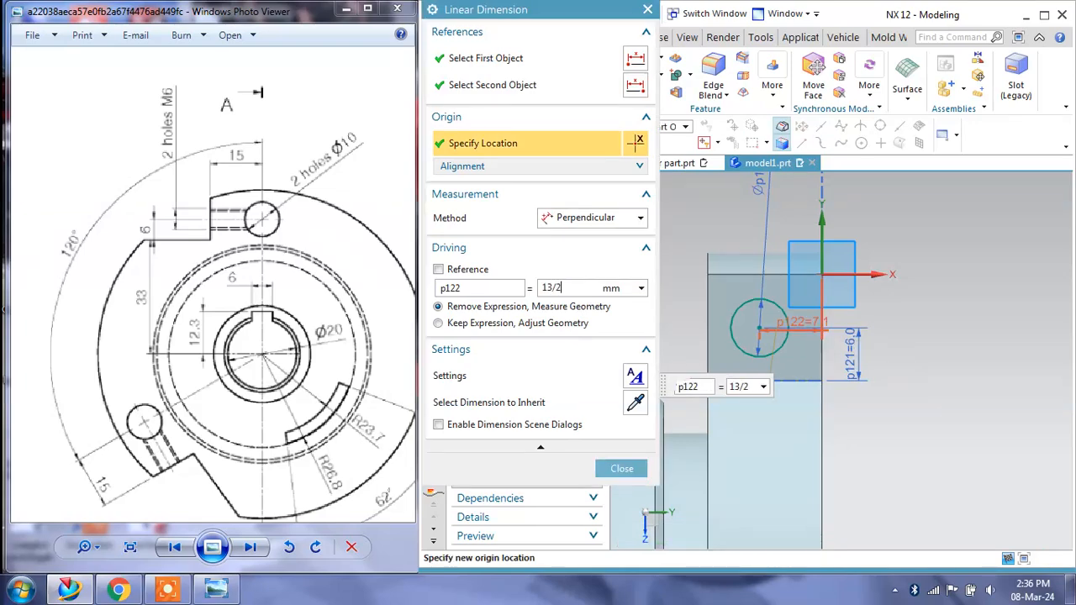
pyautogui.press('Return')
pyautogui.click(622, 470)
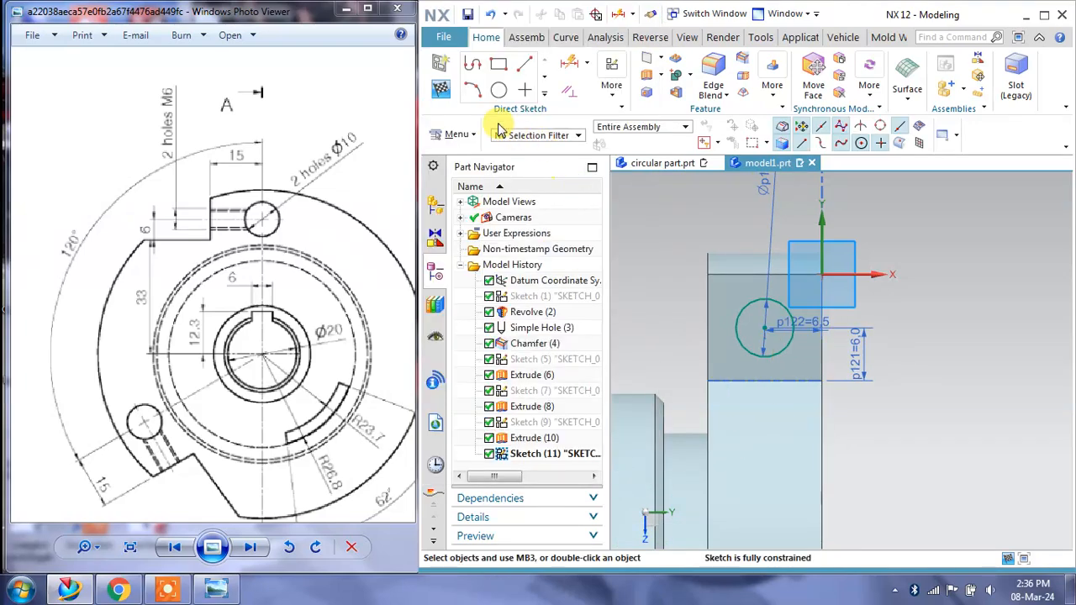
pyautogui.click(442, 89)
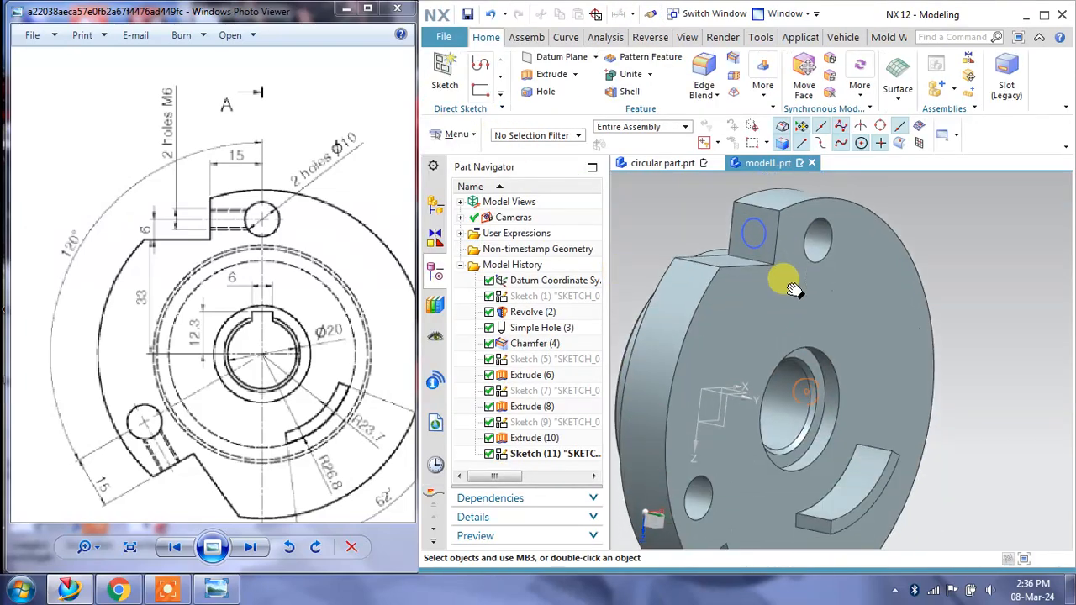
# Extrude the 6.6 mm circle 15 mm into the part towards the upper Ø10 hole, subtracting it from the body
pyautogui.click(551, 74)
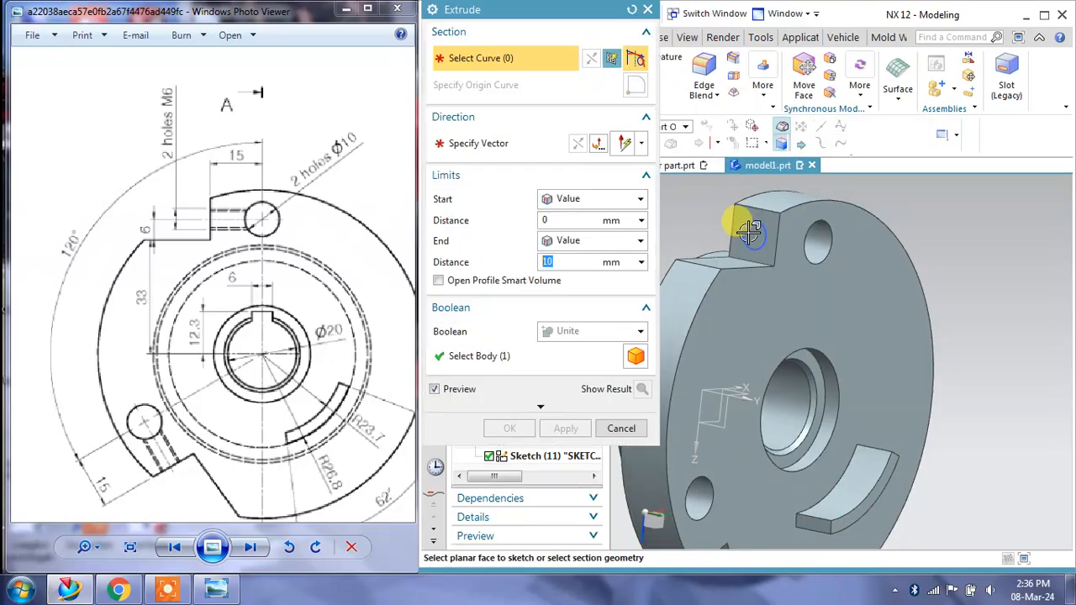
pyautogui.click(749, 221)
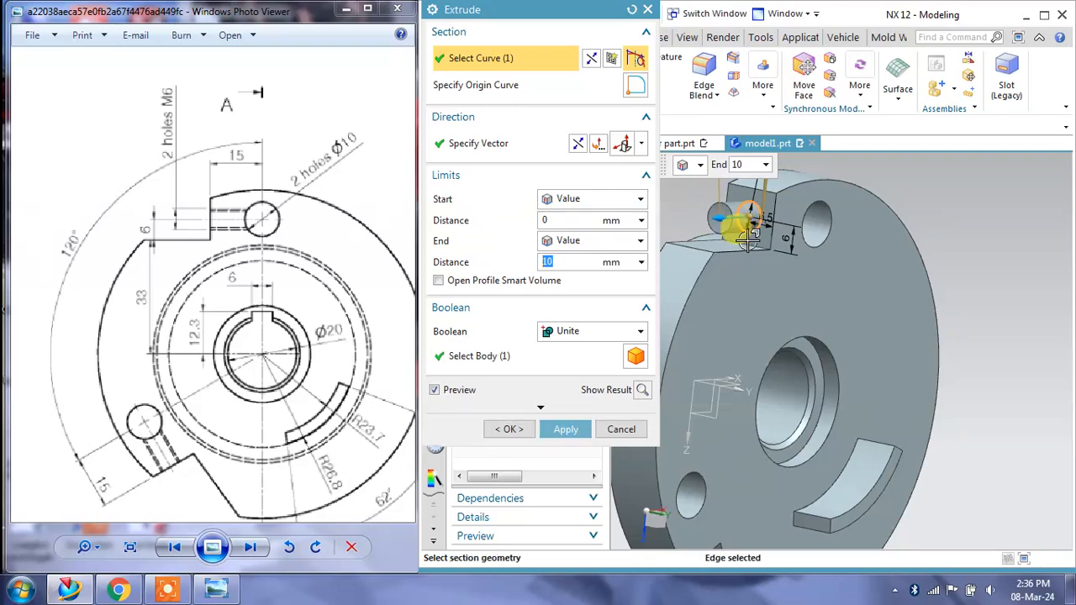
pyautogui.moveTo(828, 232); pyautogui.dragTo(763, 233, button='middle')
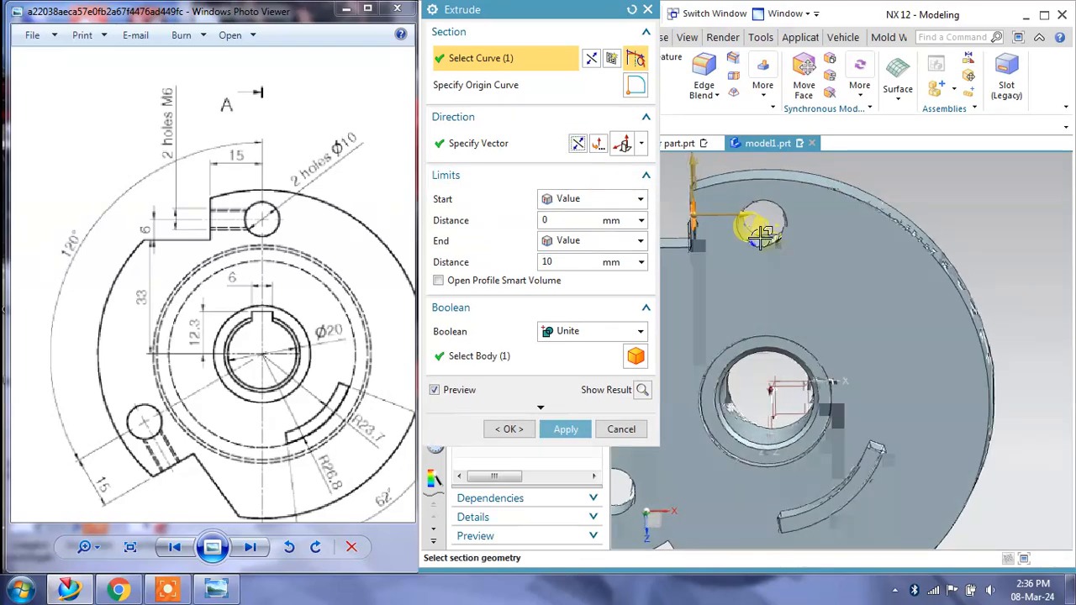
pyautogui.moveTo(731, 214); pyautogui.dragTo(756, 217)
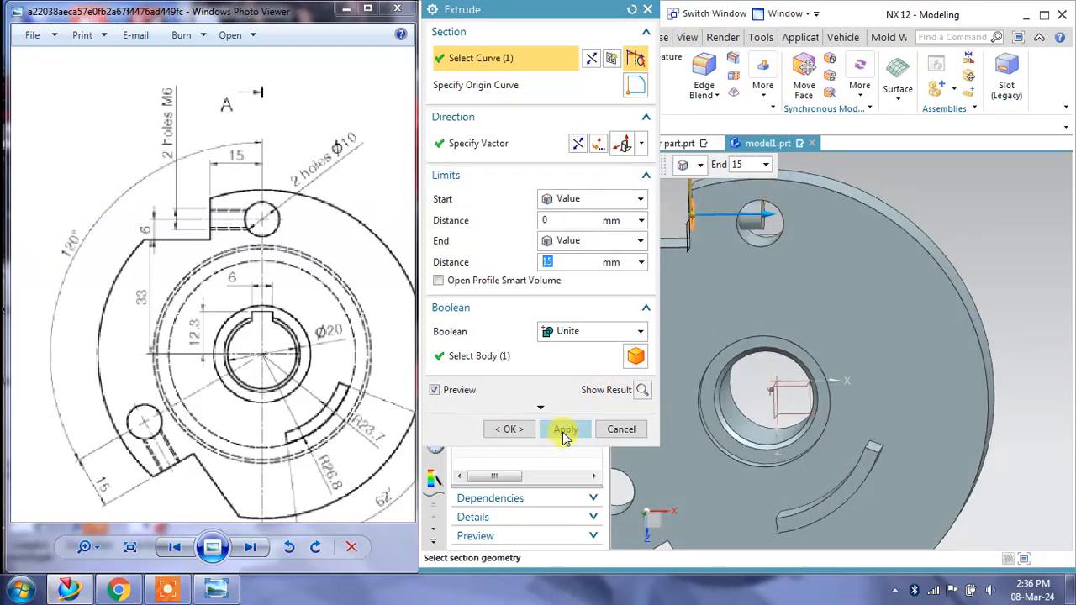
pyautogui.click(568, 331)
pyautogui.click(561, 383)
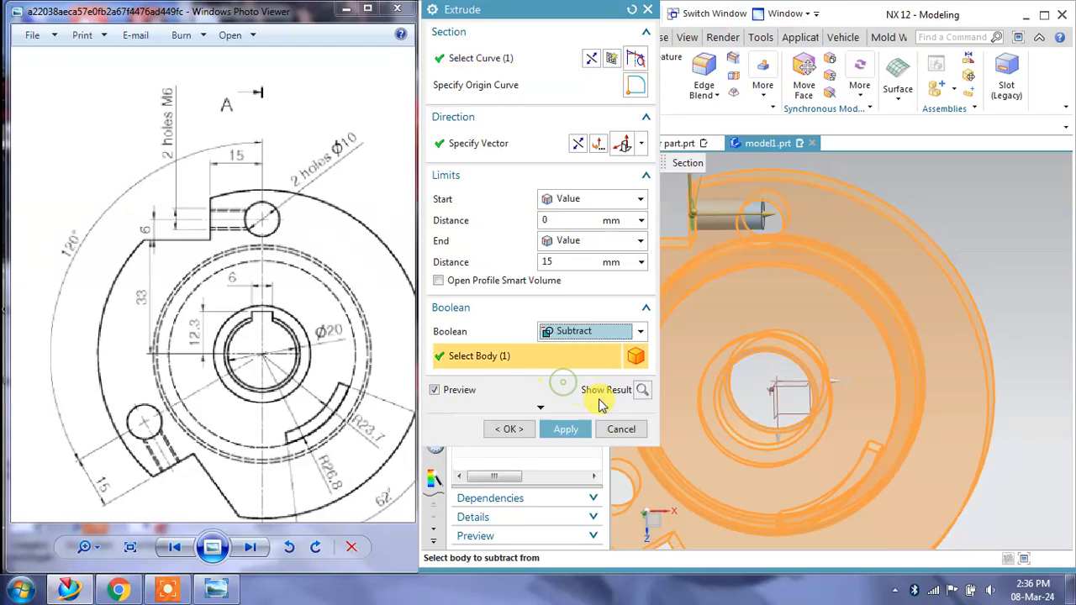
pyautogui.click(568, 430)
pyautogui.click(621, 428)
# Set up a circular pattern of the new side hole, rotating about the part's central axis
pyautogui.moveTo(819, 293); pyautogui.dragTo(853, 283, button='middle')
pyautogui.moveTo(778, 288); pyautogui.dragTo(877, 279, button='middle')
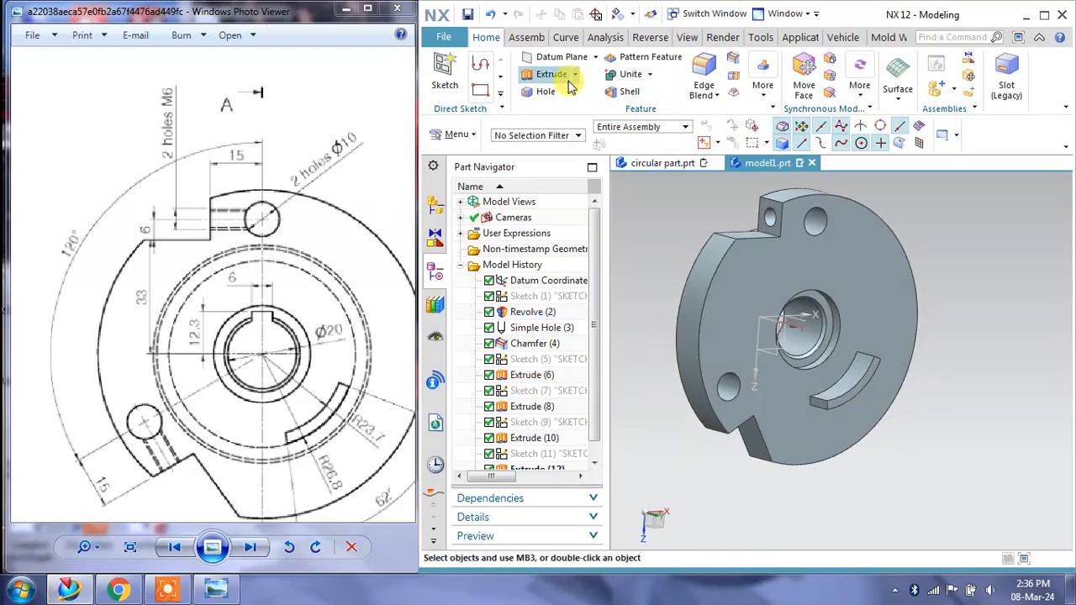
pyautogui.click(660, 66)
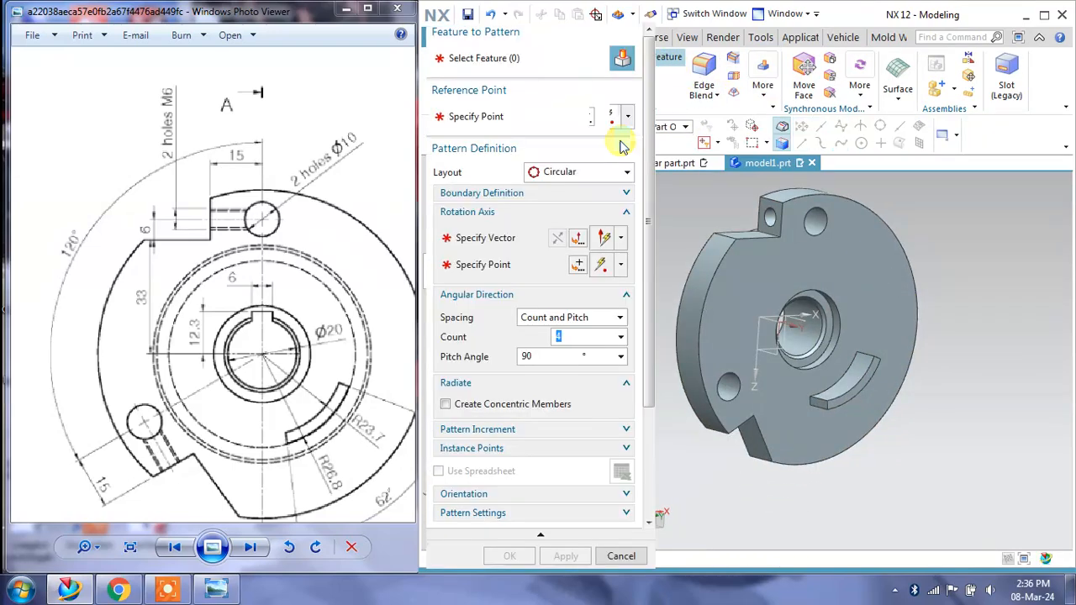
pyautogui.scroll(4, 745, 217)
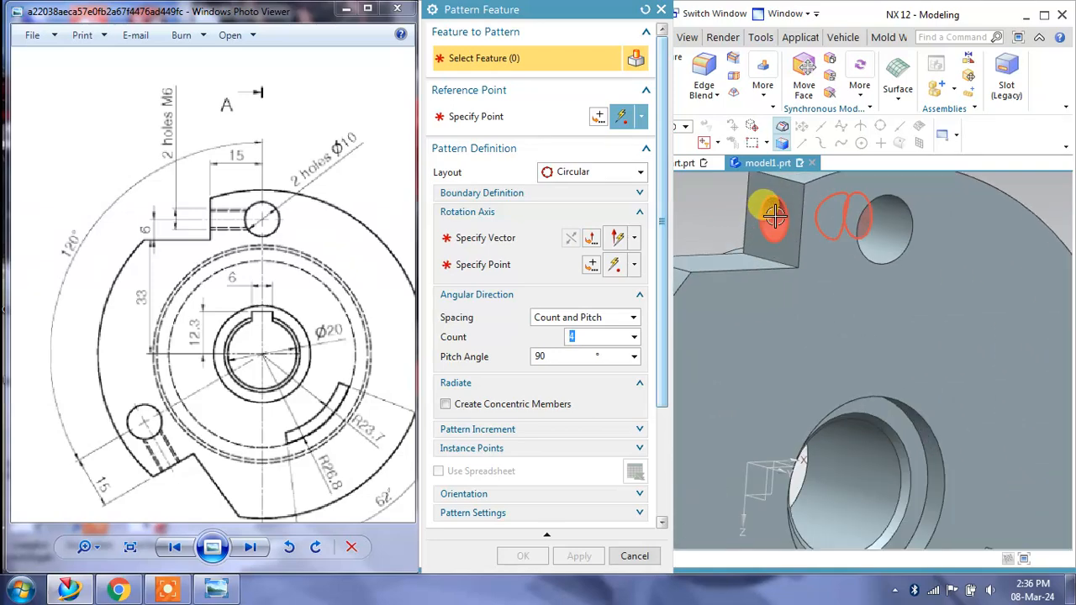
pyautogui.click(771, 217)
pyautogui.click(504, 234)
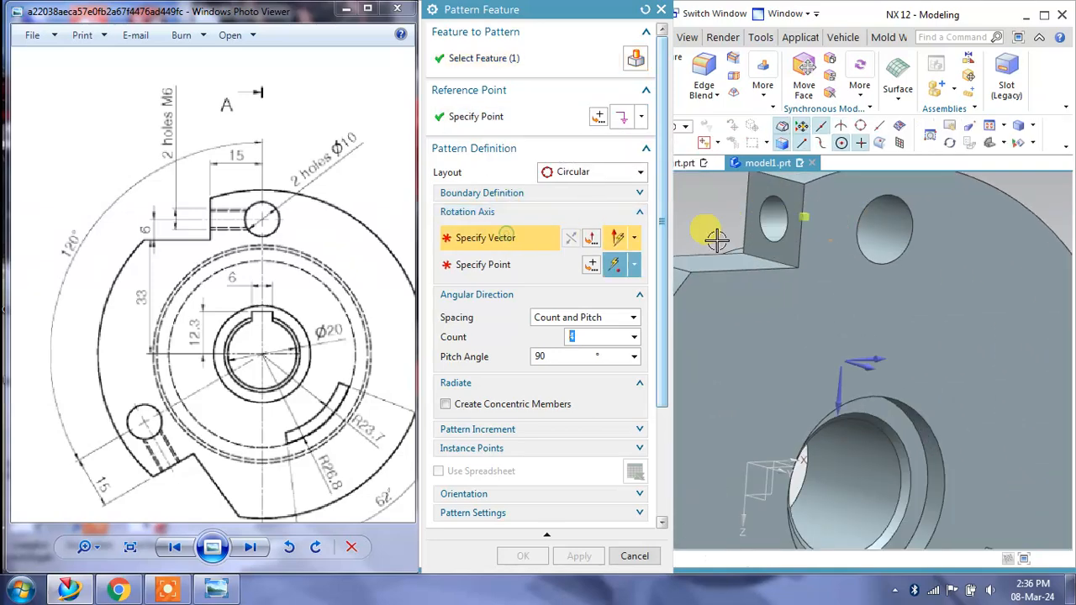
pyautogui.scroll(-3, 734, 236)
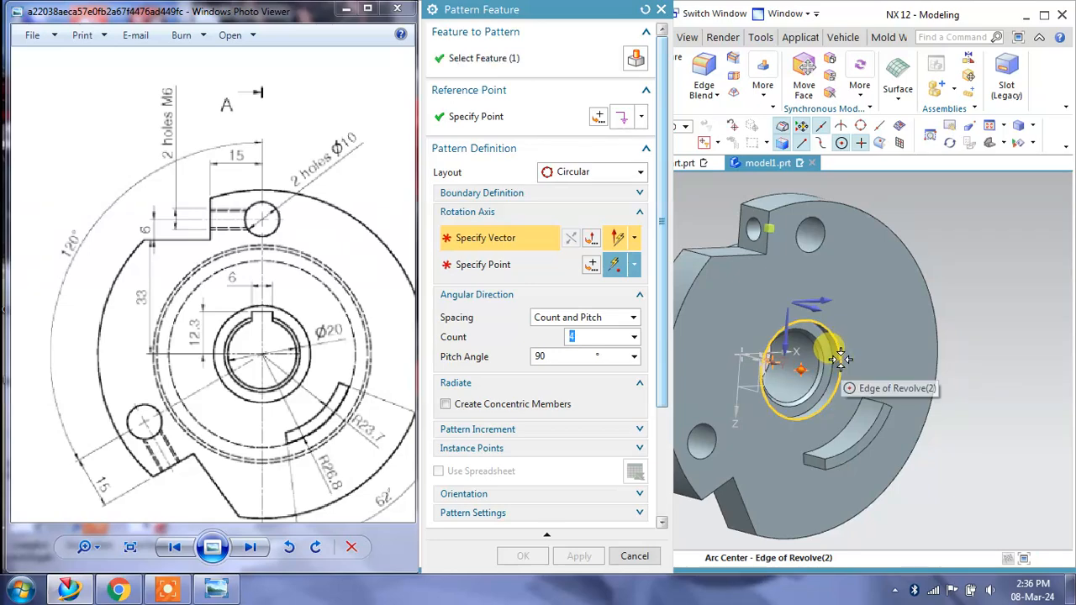
pyautogui.click(774, 362)
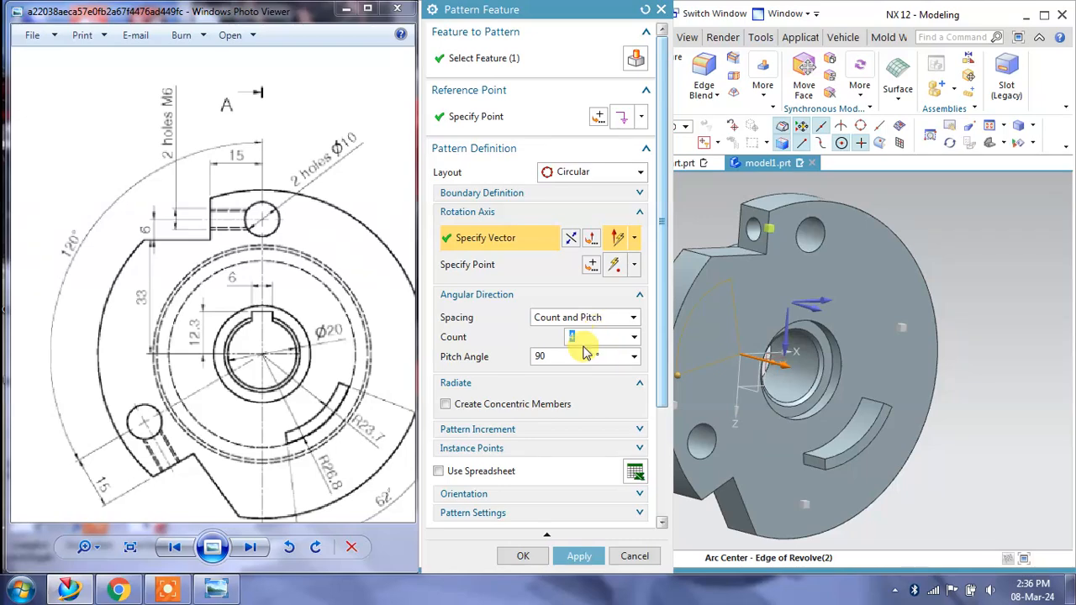
# Set the circular pattern to a count of 2 with a 120° pitch angle, apply it and close the command
pyautogui.press('Tab')
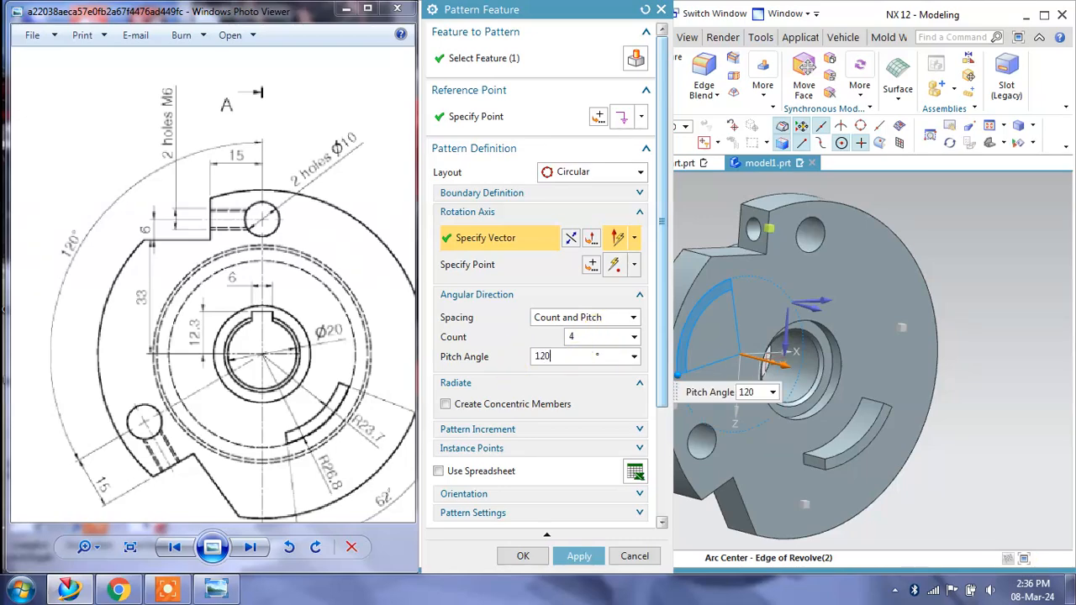
pyautogui.write('120')
pyautogui.doubleClick(568, 337)
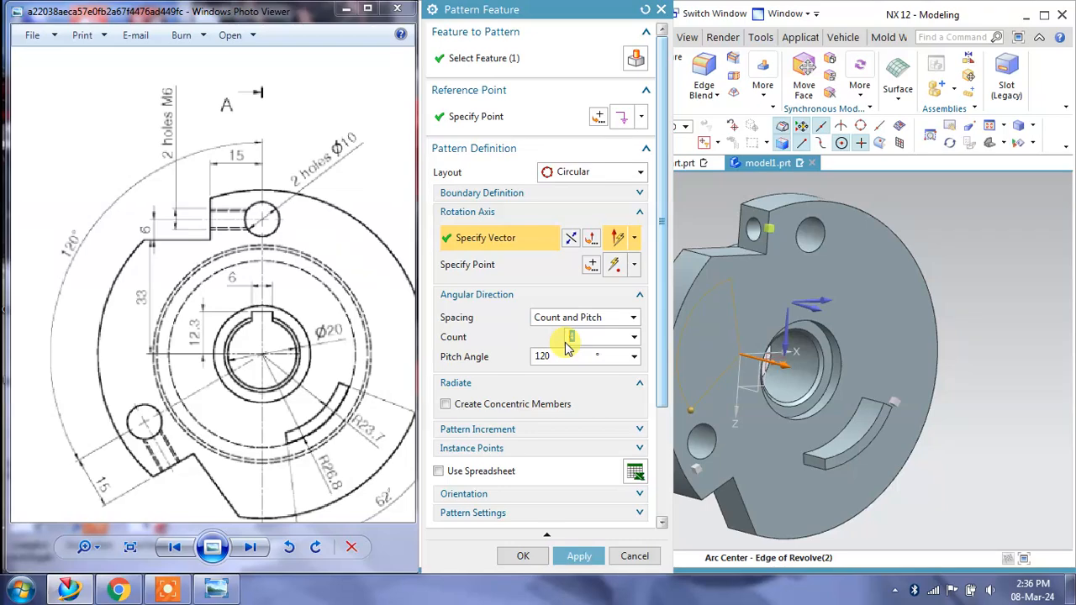
pyautogui.moveTo(804, 440); pyautogui.dragTo(883, 399, button='middle')
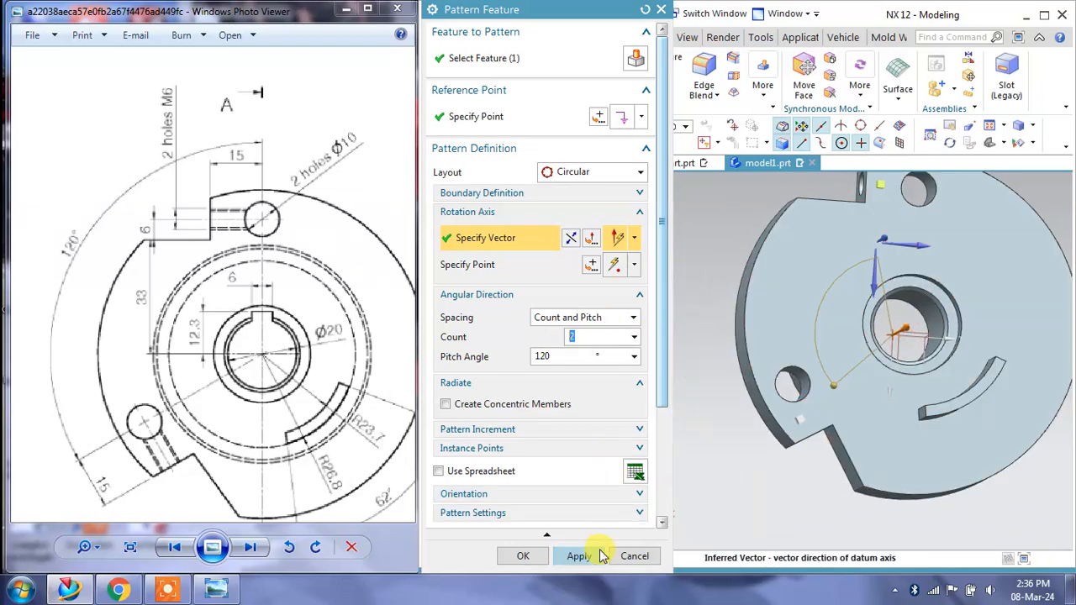
pyautogui.click(588, 556)
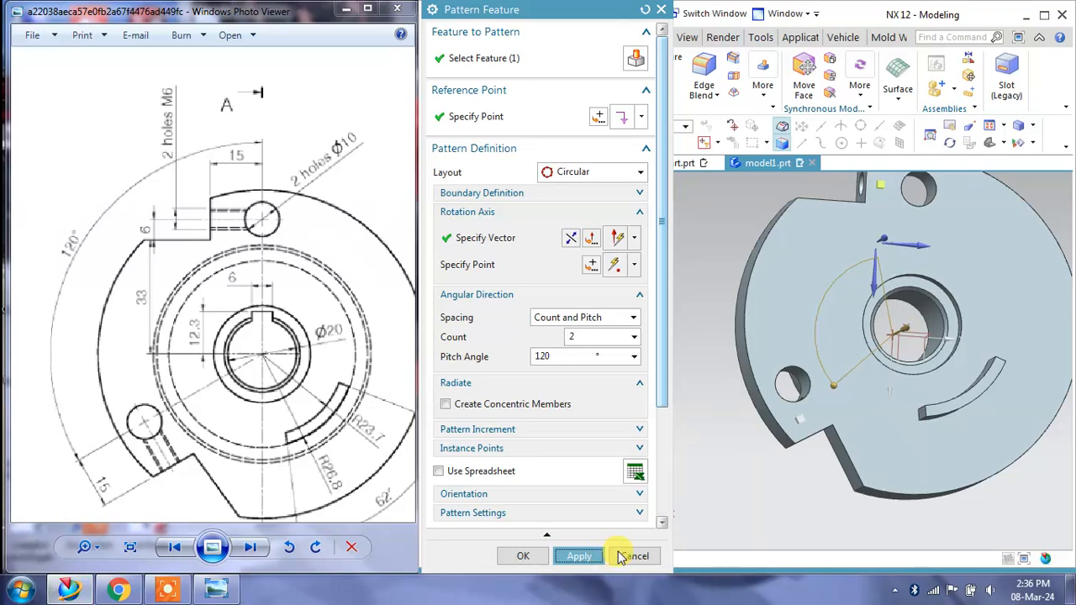
pyautogui.moveTo(787, 432)
pyautogui.mouseDown(button='middle')
pyautogui.moveTo(773, 404)
pyautogui.moveTo(790, 444)
pyautogui.mouseUp(button='middle')
pyautogui.click(624, 558)
# Create a sketch on the flat end face of the raised round boss on the rear side
pyautogui.moveTo(829, 300); pyautogui.dragTo(925, 362, button='middle')
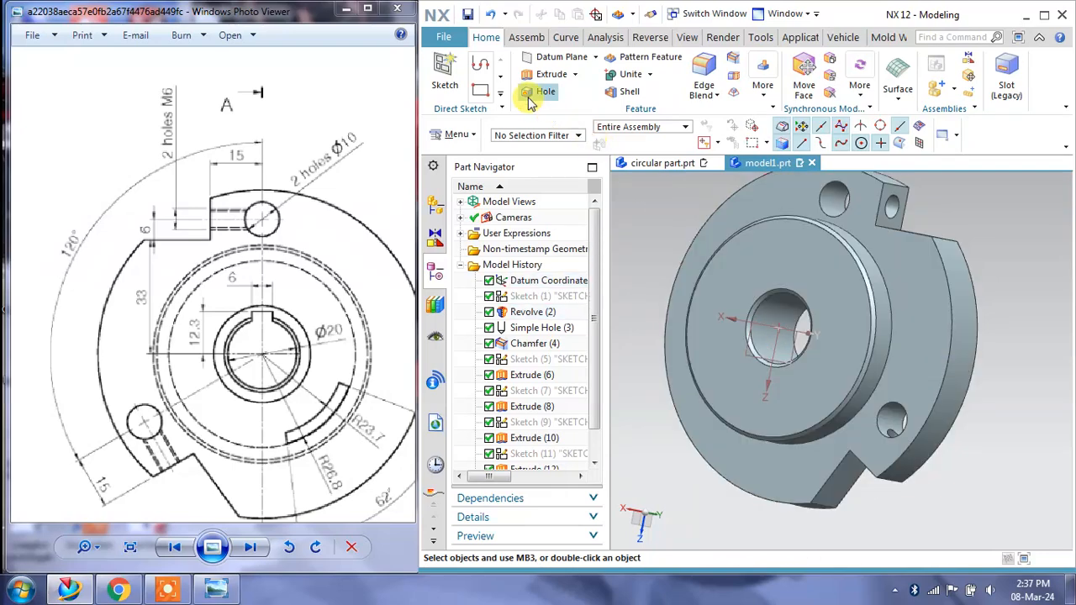
pyautogui.click(445, 72)
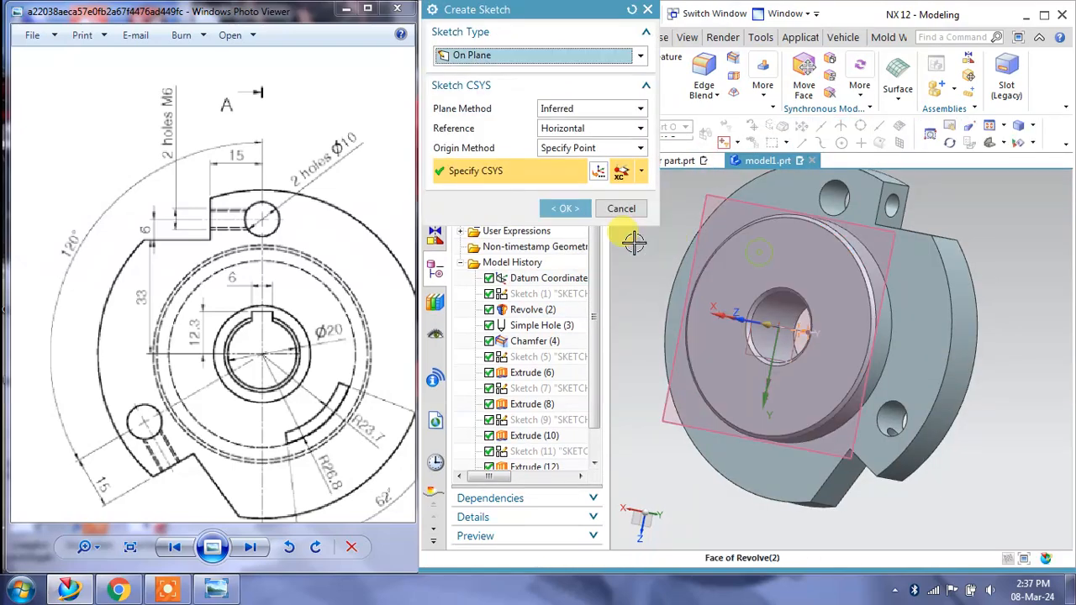
pyautogui.click(565, 208)
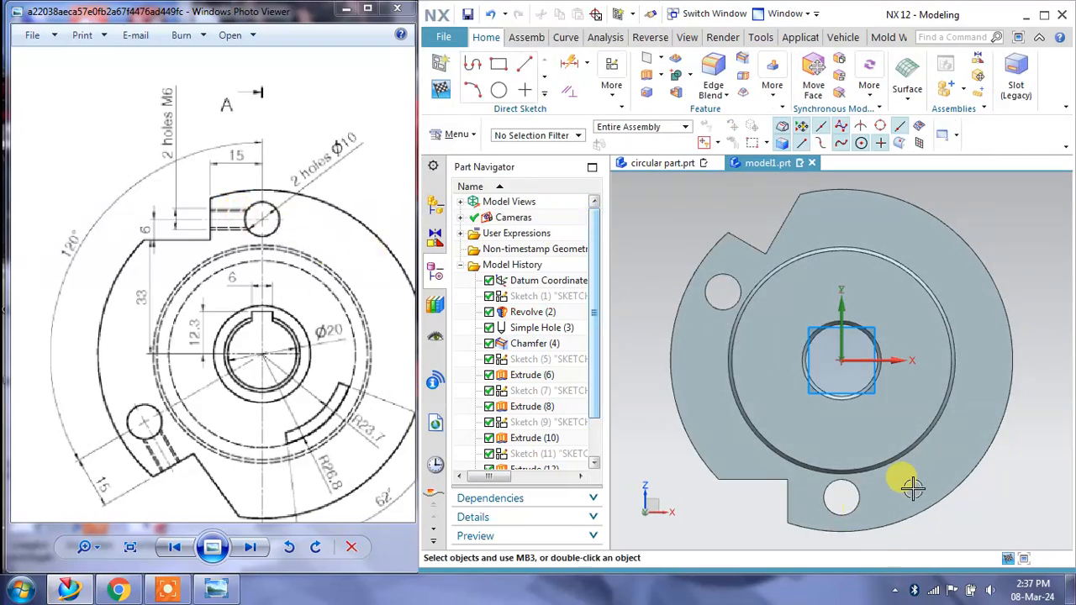
pyautogui.scroll(3, 816, 379)
pyautogui.scroll(3, 709, 252)
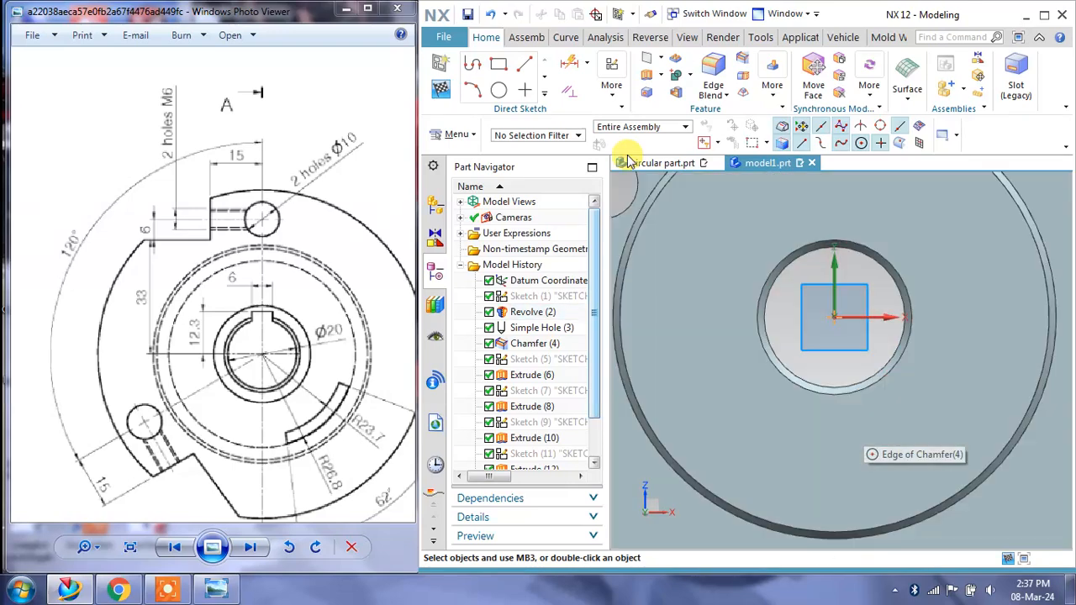
# Draw a keyway rectangle about 6.3 mm wide and 4.3 mm high across the edge of the central bore
pyautogui.click(500, 67)
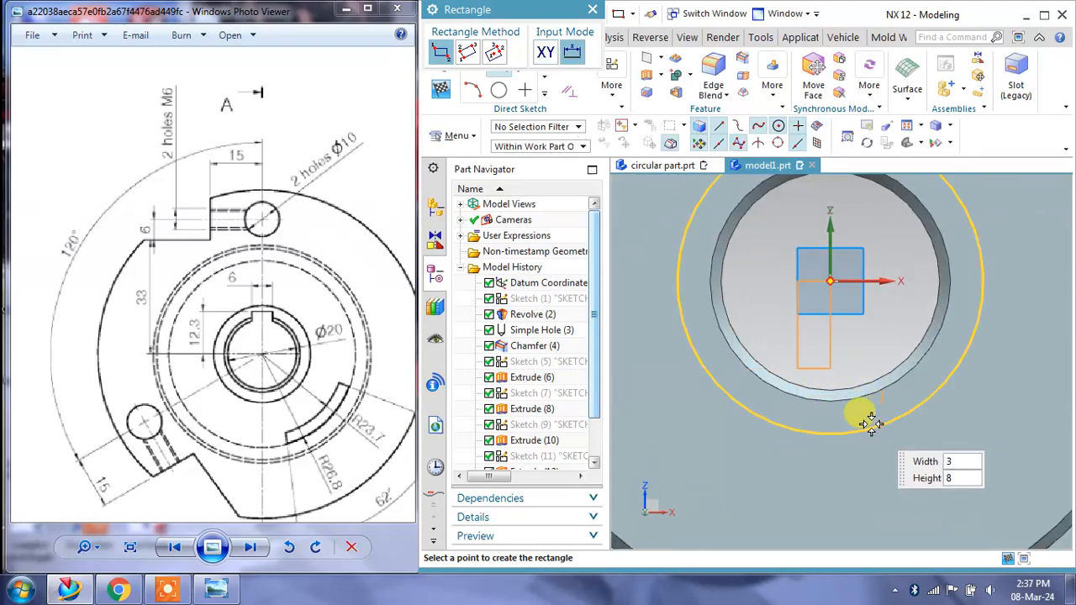
pyautogui.scroll(3, 866, 402)
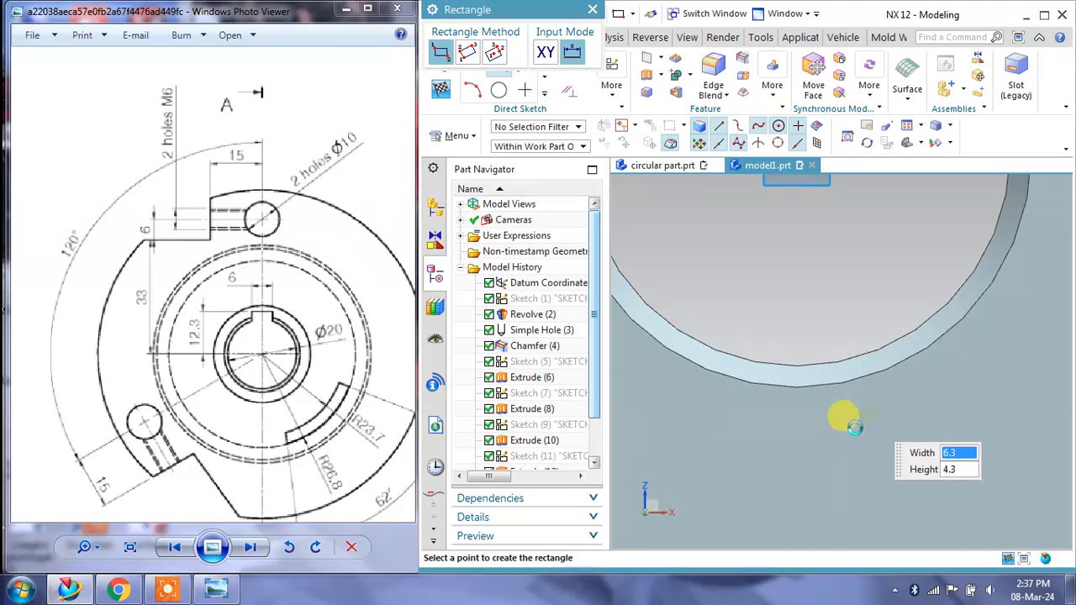
pyautogui.click(864, 420)
pyautogui.click(593, 11)
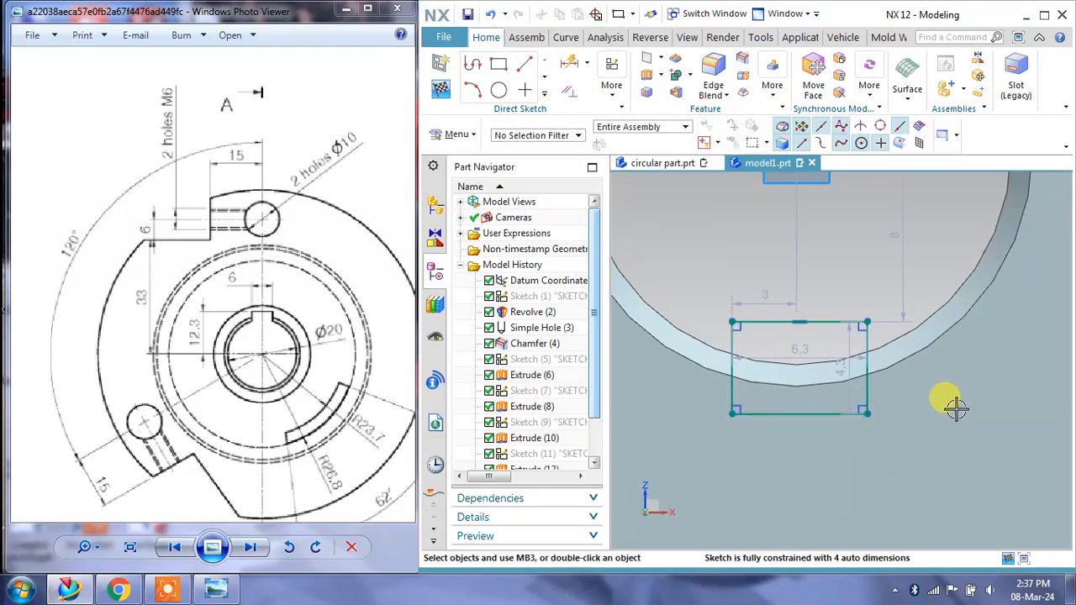
# Set the width of the keyway rectangle to 6 mm
pyautogui.scroll(-5, 891, 358)
pyautogui.moveTo(883, 312); pyautogui.dragTo(870, 288, button='middle')
pyautogui.rightClick(750, 277)
pyautogui.click(750, 274)
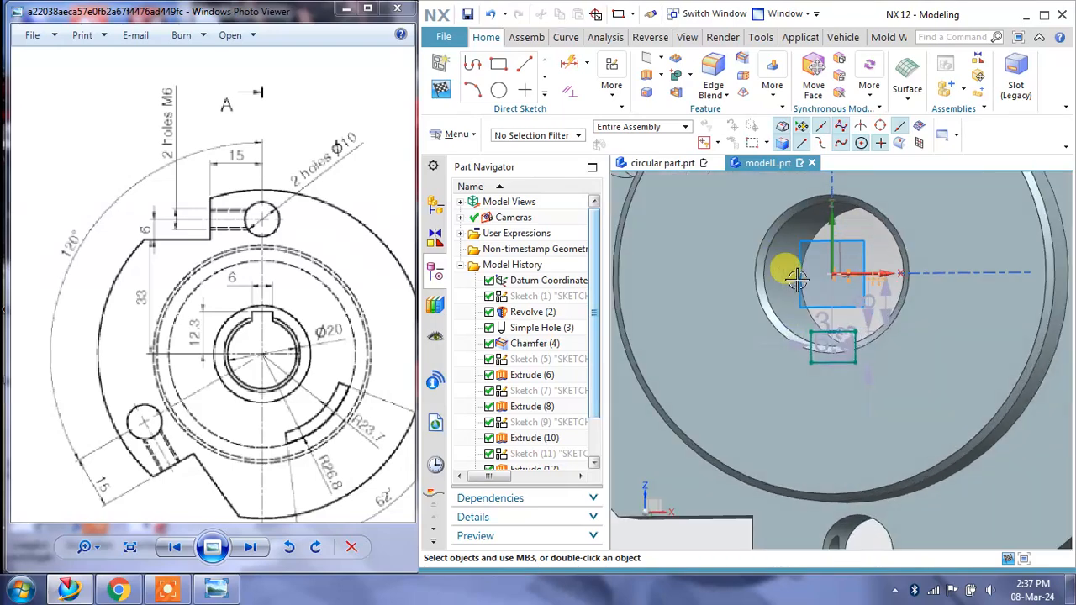
pyautogui.scroll(1, 258, 313)
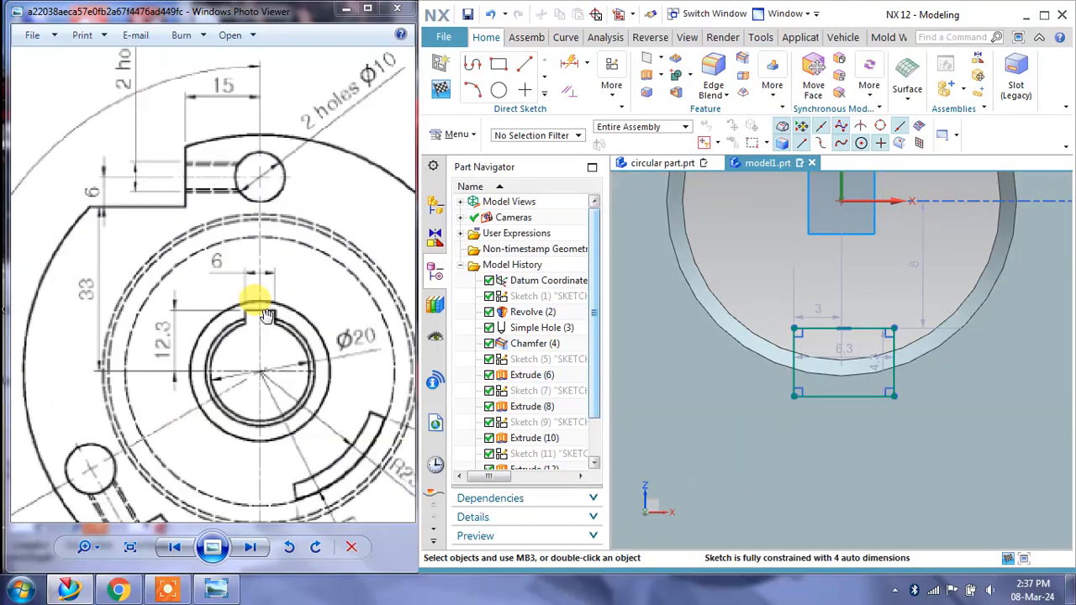
pyautogui.moveTo(847, 396)
pyautogui.mouseDown()
pyautogui.moveTo(858, 474)
pyautogui.moveTo(850, 432)
pyautogui.mouseUp()
pyautogui.doubleClick(850, 434)
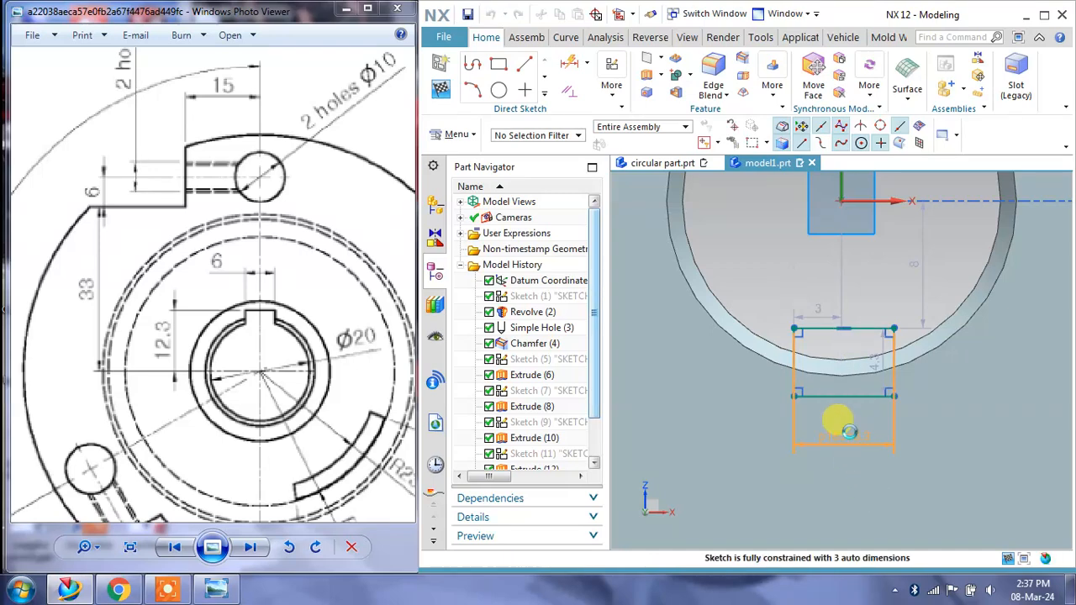
pyautogui.write('6')
pyautogui.press('Return')
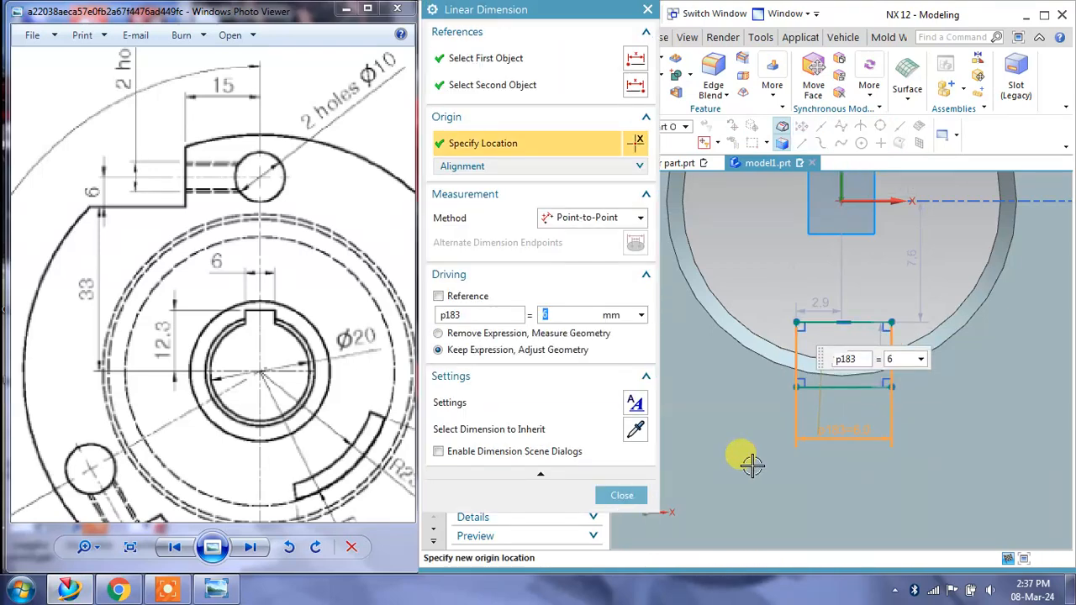
pyautogui.click(622, 496)
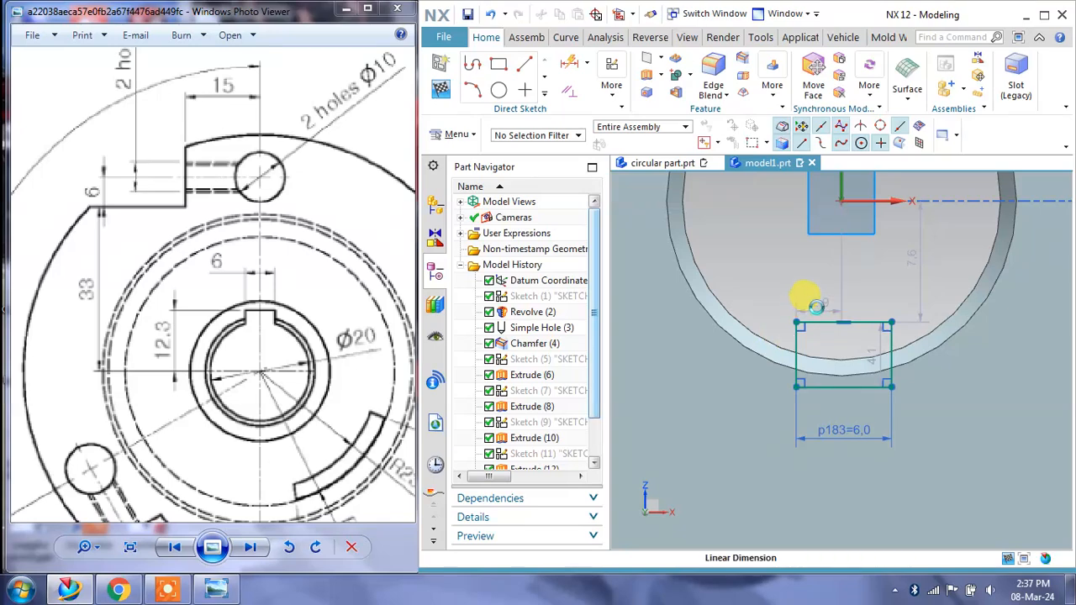
# Set the distance from the keyway rectangle's side edge to the vertical centre axis to 3 mm
pyautogui.doubleClick(817, 308)
pyautogui.write('3')
pyautogui.press('Return')
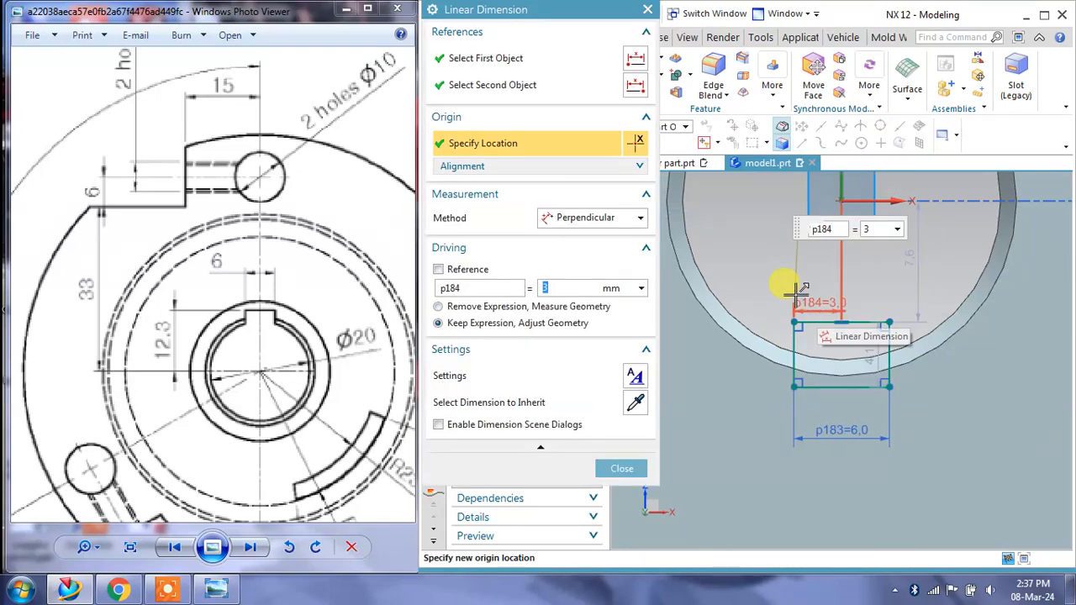
pyautogui.click(621, 468)
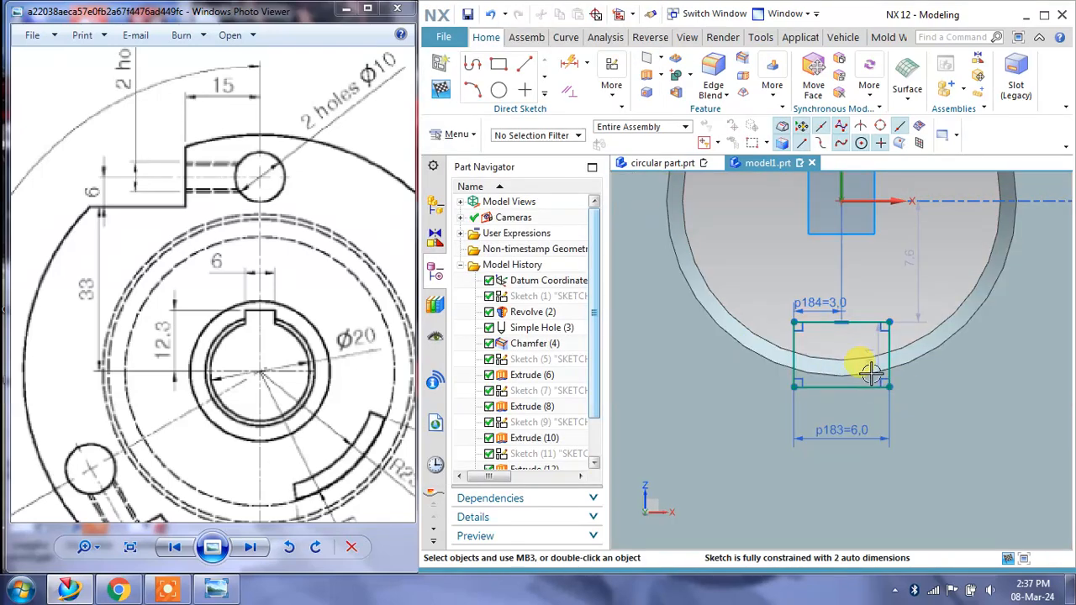
# Extend the keyway rectangle further into the bore, dimension its outer edge 12.3 mm from the bore's centre, and finish the sketch
pyautogui.moveTo(874, 357)
pyautogui.mouseDown()
pyautogui.moveTo(896, 320)
pyautogui.moveTo(896, 348)
pyautogui.moveTo(885, 312)
pyautogui.mouseUp()
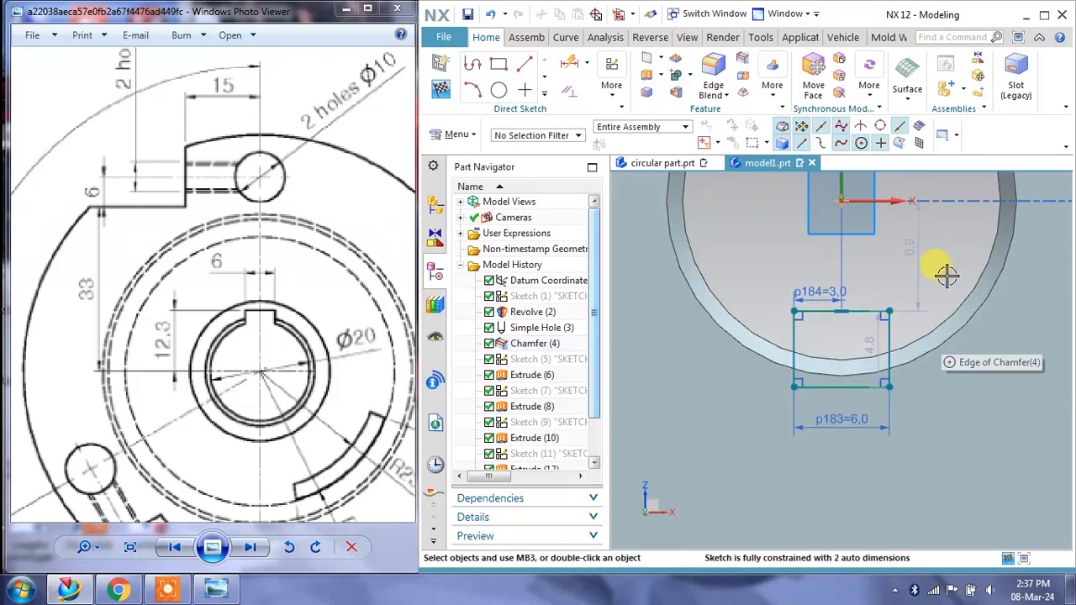
pyautogui.click(570, 67)
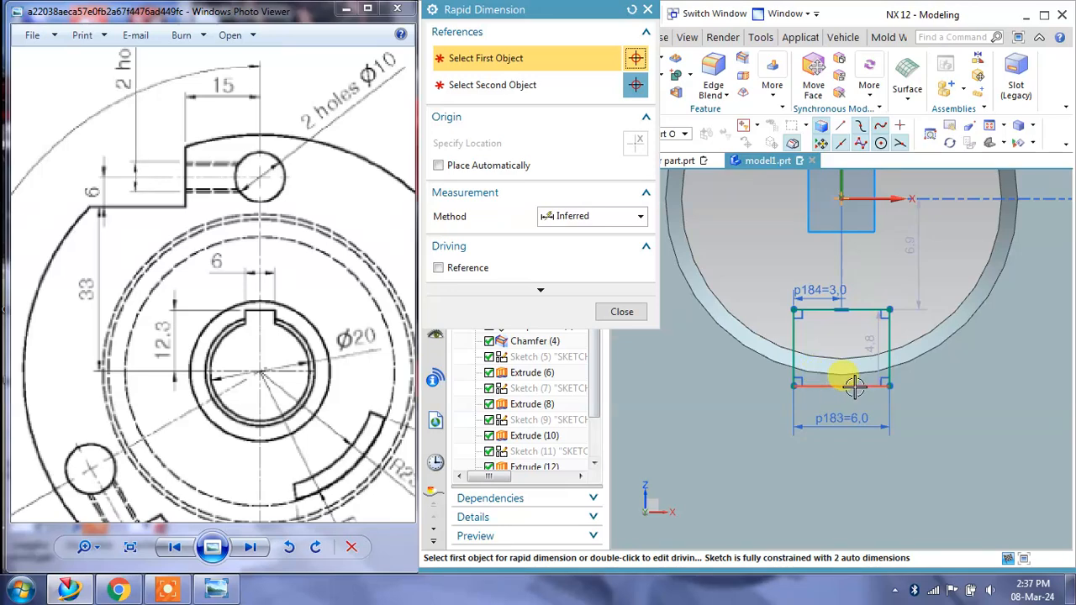
pyautogui.click(851, 252)
pyautogui.click(908, 236)
pyautogui.click(941, 265)
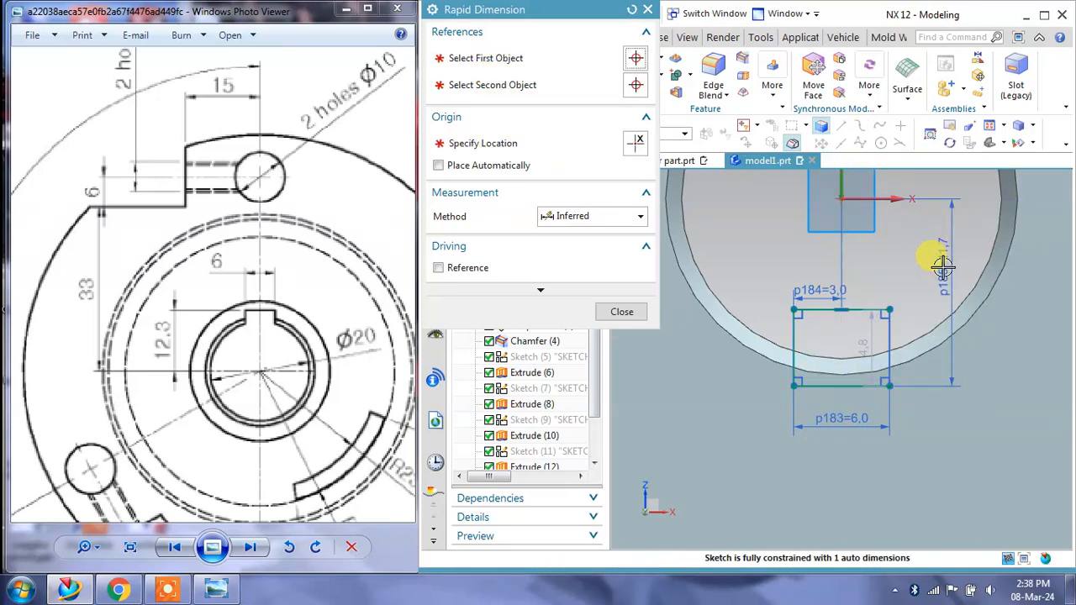
pyautogui.write('12.3')
pyautogui.press('Return')
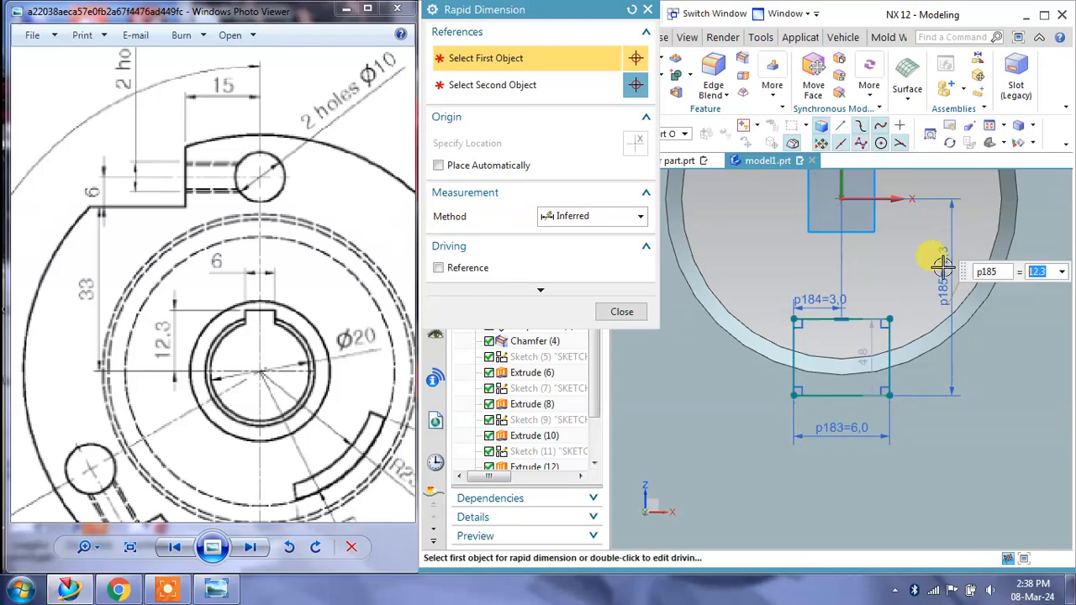
pyautogui.click(632, 312)
pyautogui.click(441, 89)
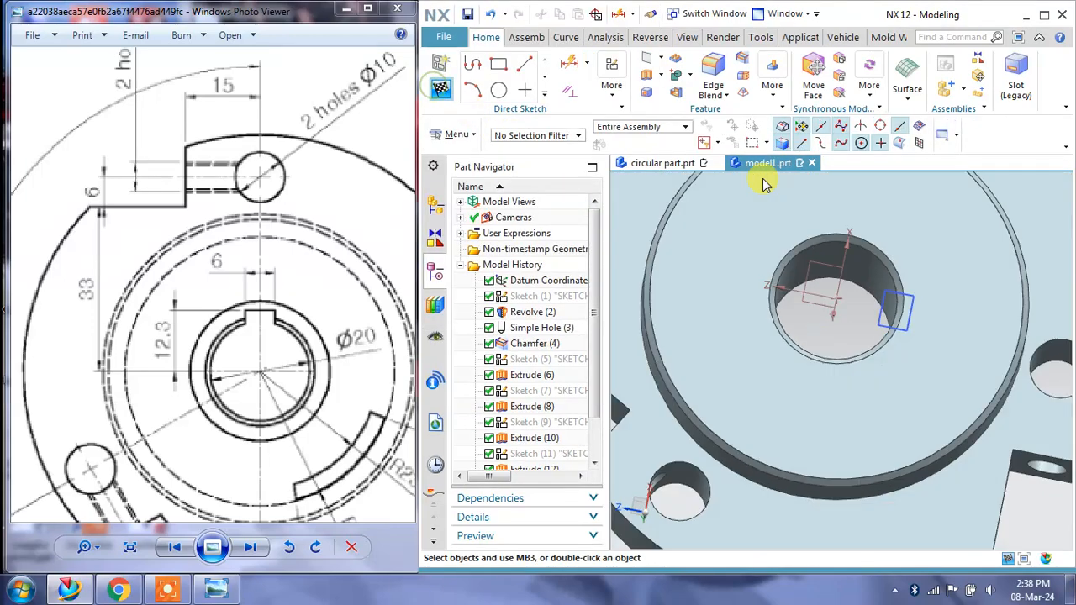
# Extrude the keyway sketch 35 mm in the reversed direction as a Subtract cut along the whole bore and close the command
pyautogui.press('x')
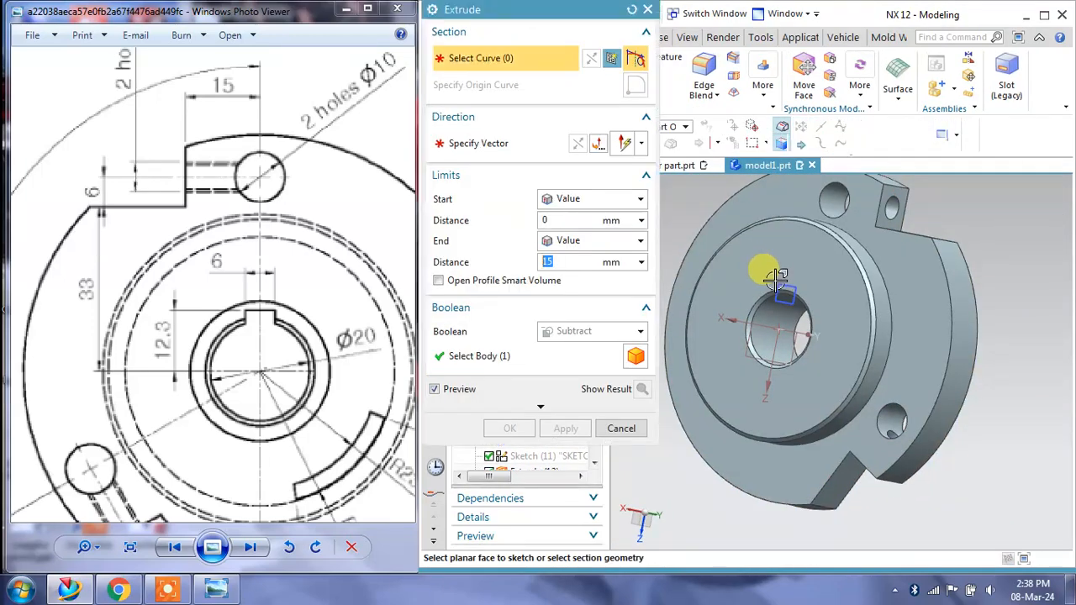
pyautogui.scroll(3, 792, 300)
pyautogui.click(792, 300)
pyautogui.moveTo(773, 304); pyautogui.dragTo(741, 317, button='middle')
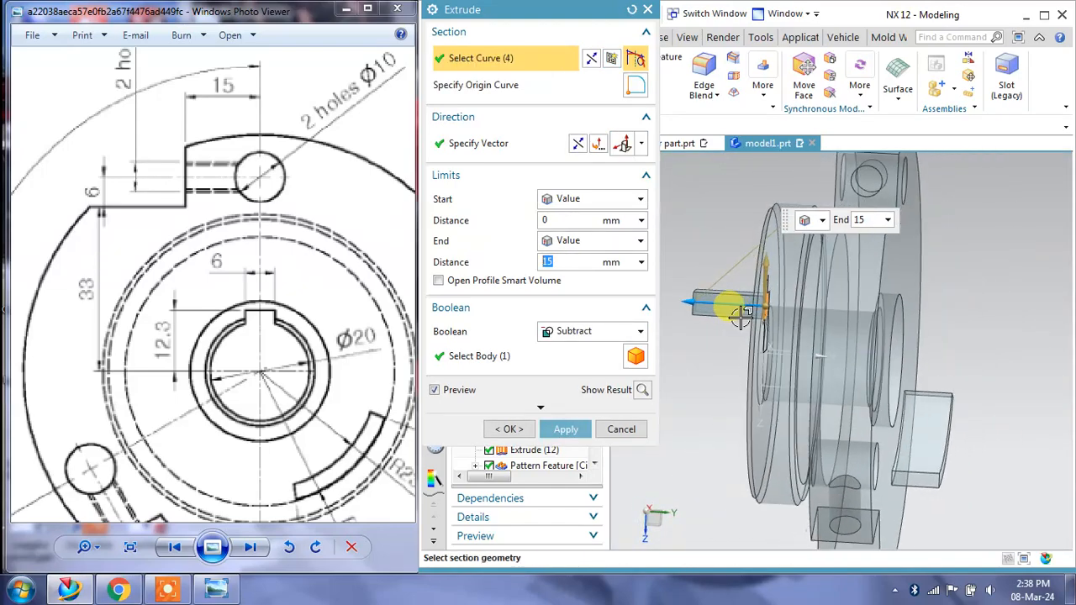
pyautogui.click(577, 143)
pyautogui.moveTo(844, 312); pyautogui.dragTo(943, 316)
pyautogui.middleClick(1042, 358)
pyautogui.moveTo(985, 332); pyautogui.dragTo(963, 323, button='middle')
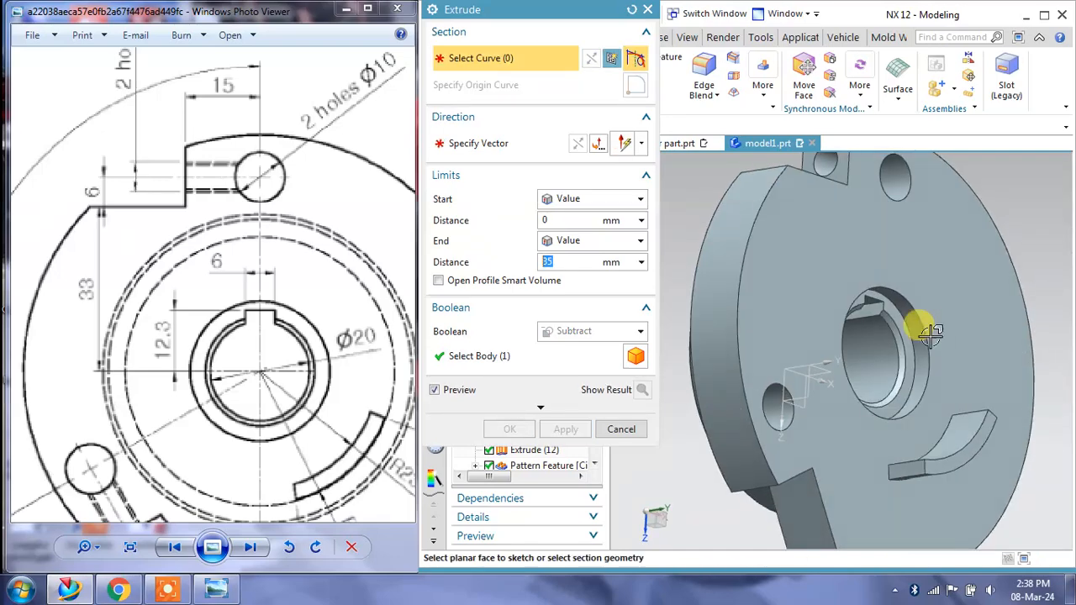
pyautogui.click(611, 433)
# Hide the keyway sketch on the boss face
pyautogui.moveTo(756, 305); pyautogui.dragTo(796, 334, button='middle')
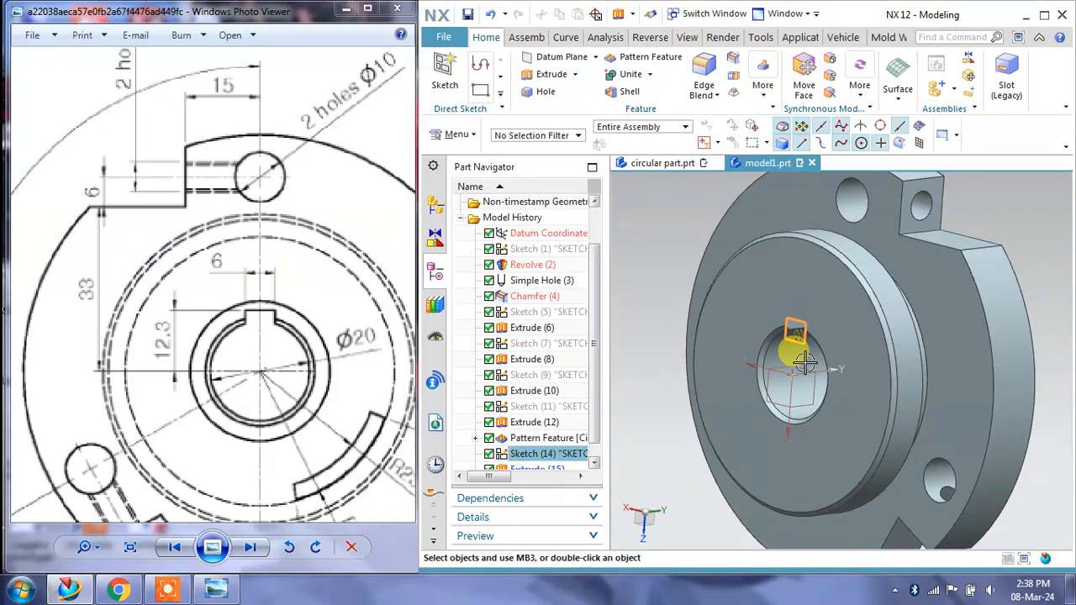
pyautogui.scroll(-4, 807, 349)
pyautogui.scroll(-5, 251, 312)
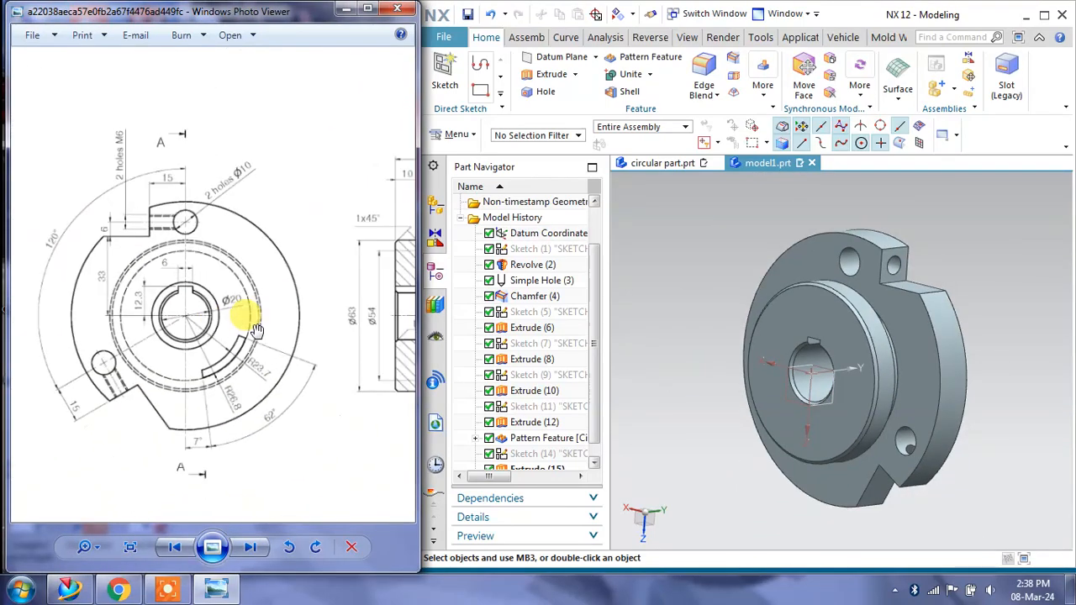
# Section the part with one plane normal to X at zero offset and compare the bore profile with the section drawing
pyautogui.scroll(3, 263, 326)
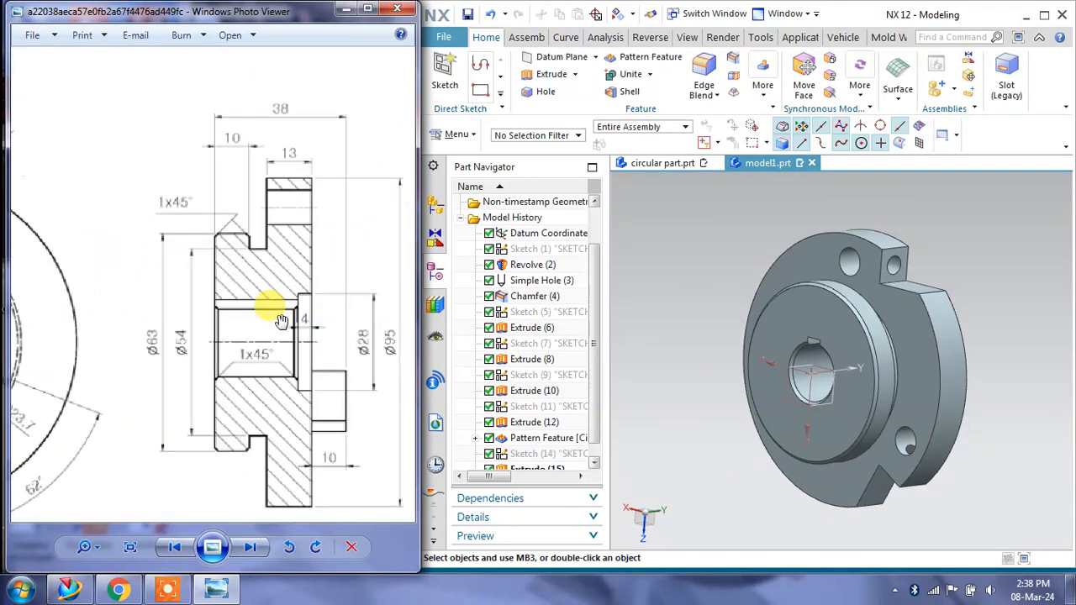
pyautogui.click(686, 38)
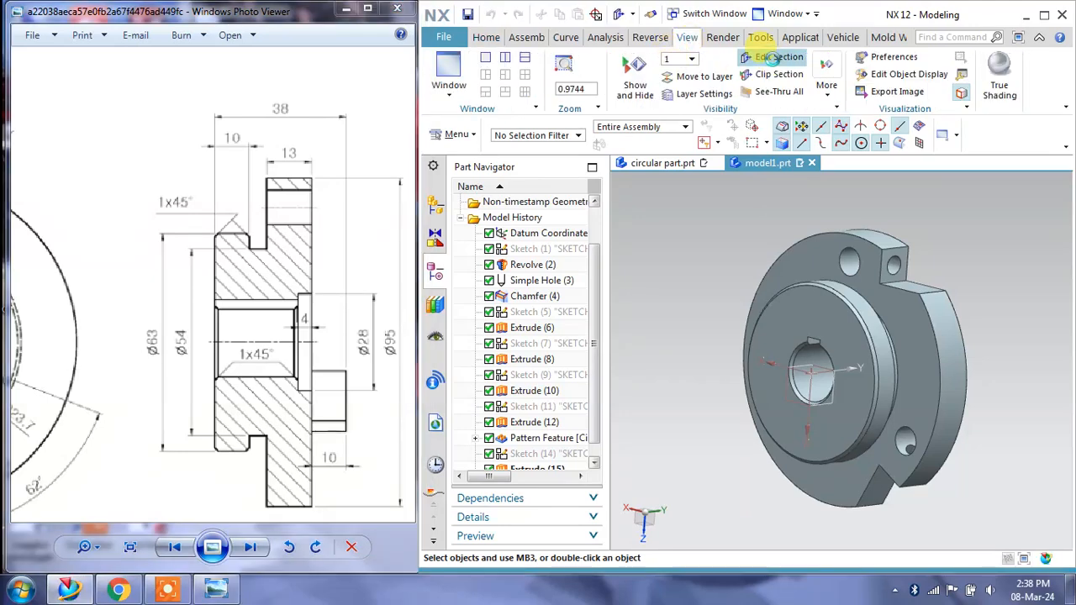
pyautogui.click(772, 57)
pyautogui.moveTo(947, 339); pyautogui.dragTo(798, 374, button='middle')
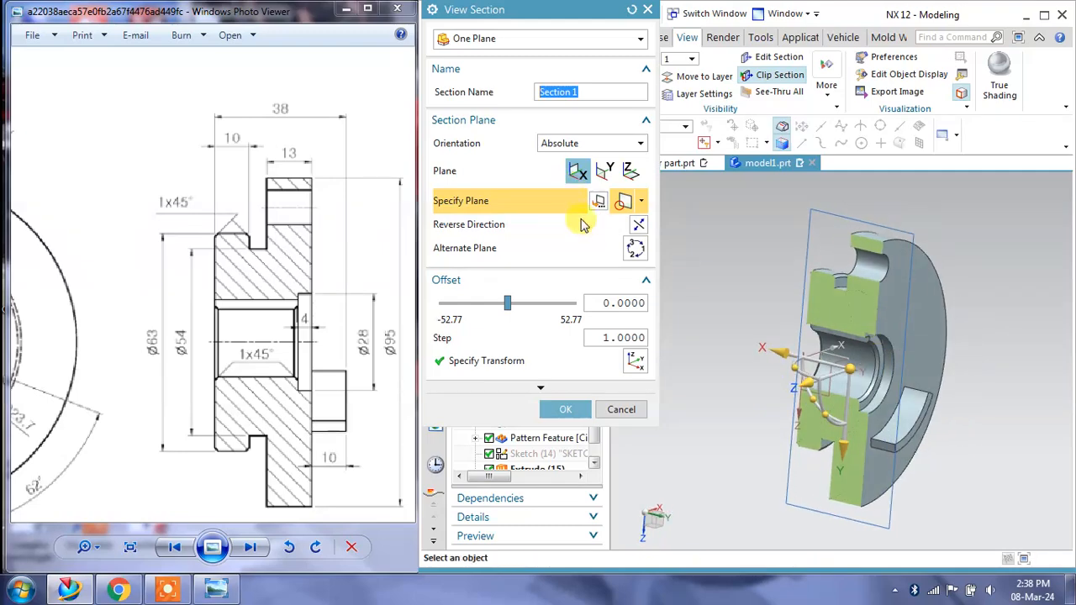
pyautogui.click(565, 411)
pyautogui.rightClick(715, 305)
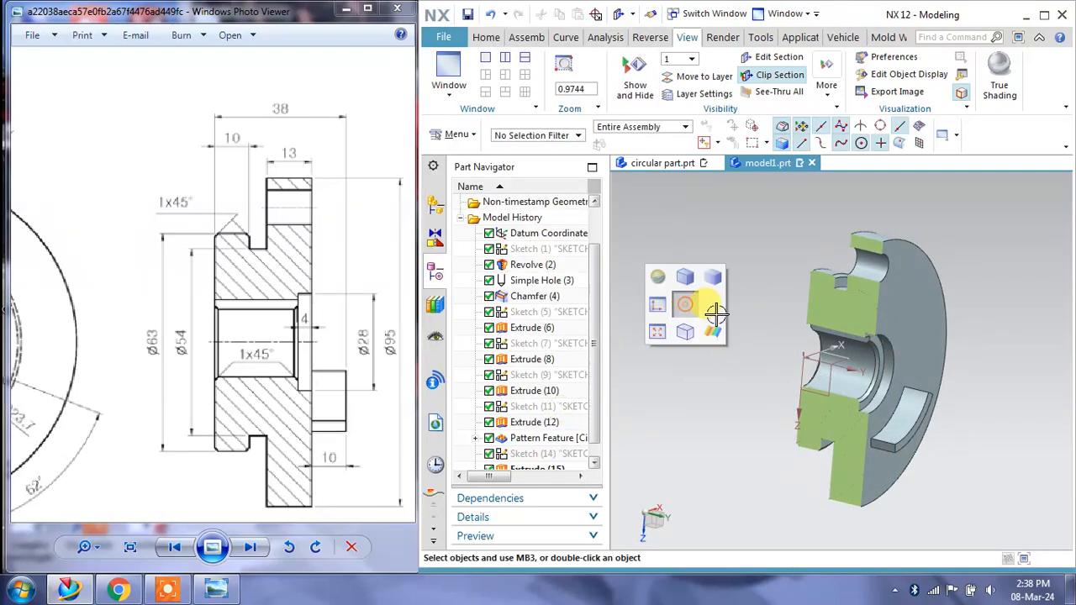
pyautogui.moveTo(715, 305); pyautogui.dragTo(832, 340, button='middle')
pyautogui.scroll(5, 853, 360)
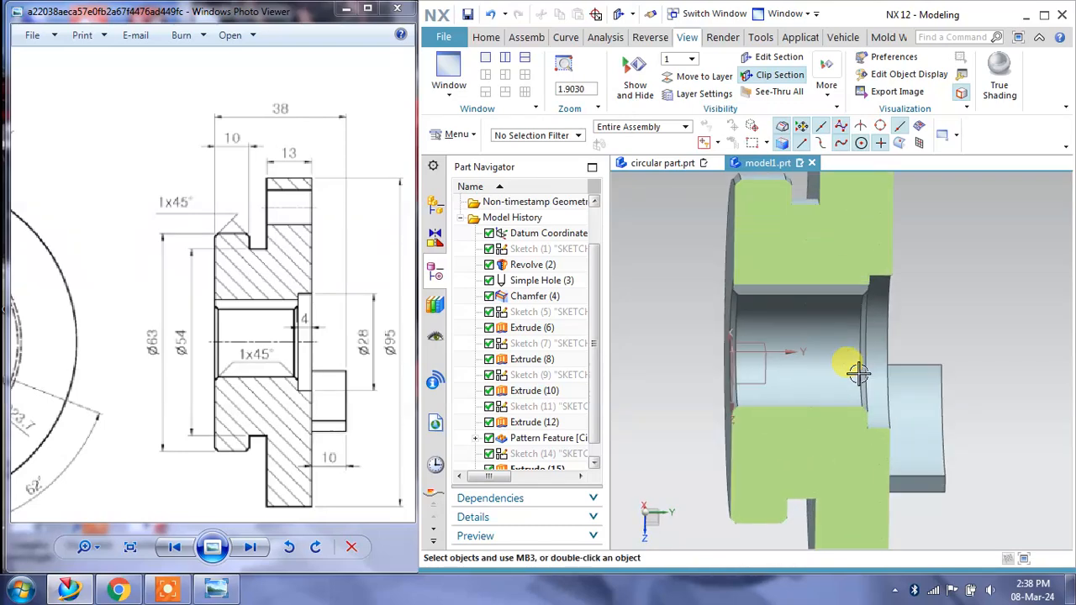
pyautogui.moveTo(997, 353); pyautogui.dragTo(983, 353, button='middle')
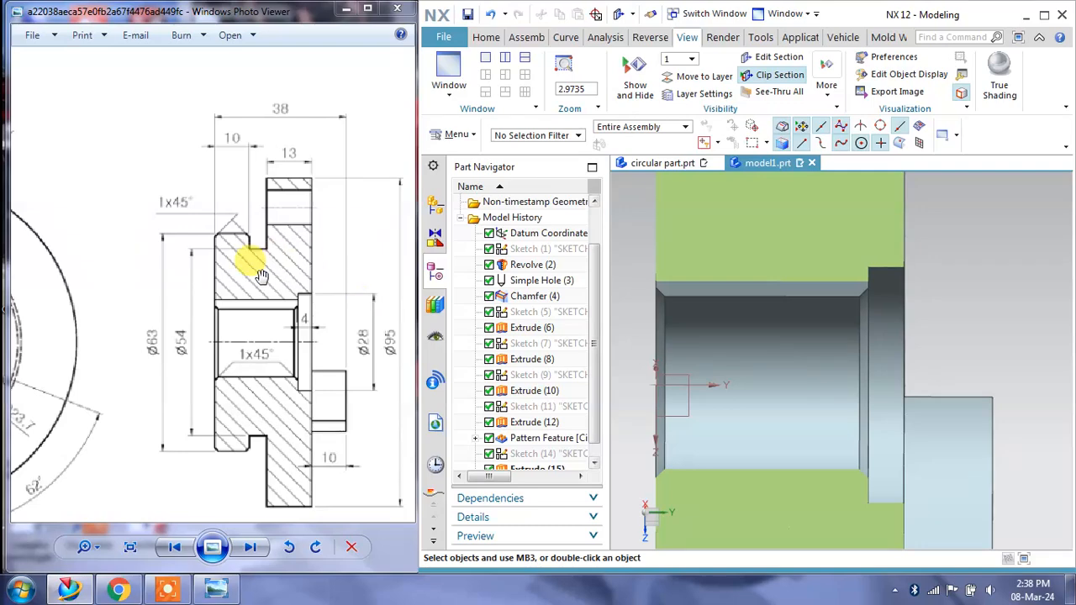
pyautogui.scroll(-4, 880, 416)
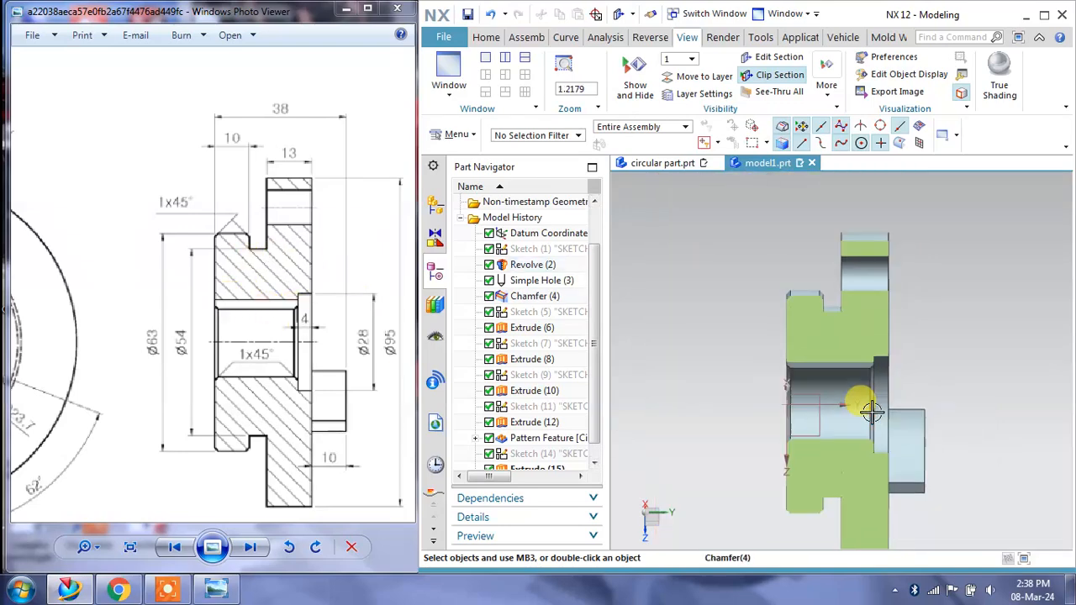
# Turn off the section clipping and examine the complete part from the flange side
pyautogui.click(771, 75)
pyautogui.moveTo(814, 230); pyautogui.dragTo(879, 319, button='middle')
pyautogui.scroll(-2, 928, 345)
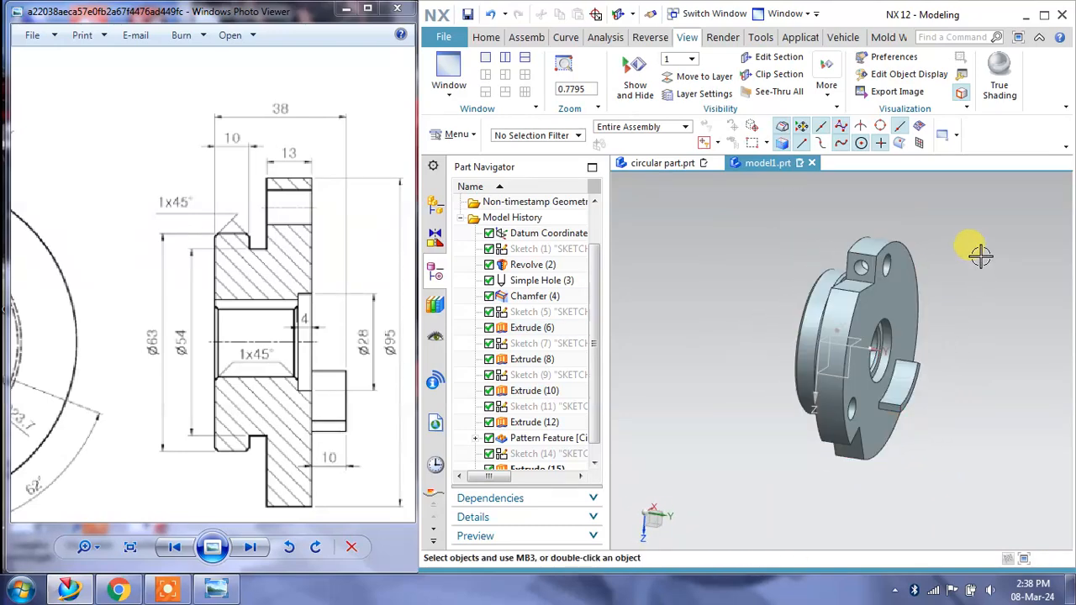
pyautogui.moveTo(964, 252); pyautogui.dragTo(937, 244, button='middle')
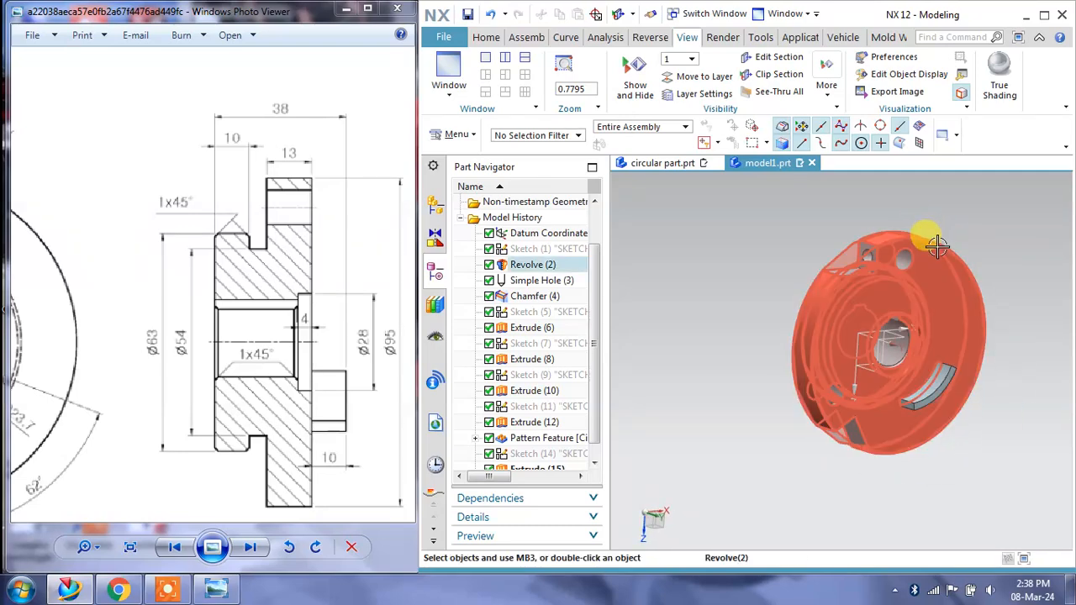
pyautogui.scroll(2, 965, 229)
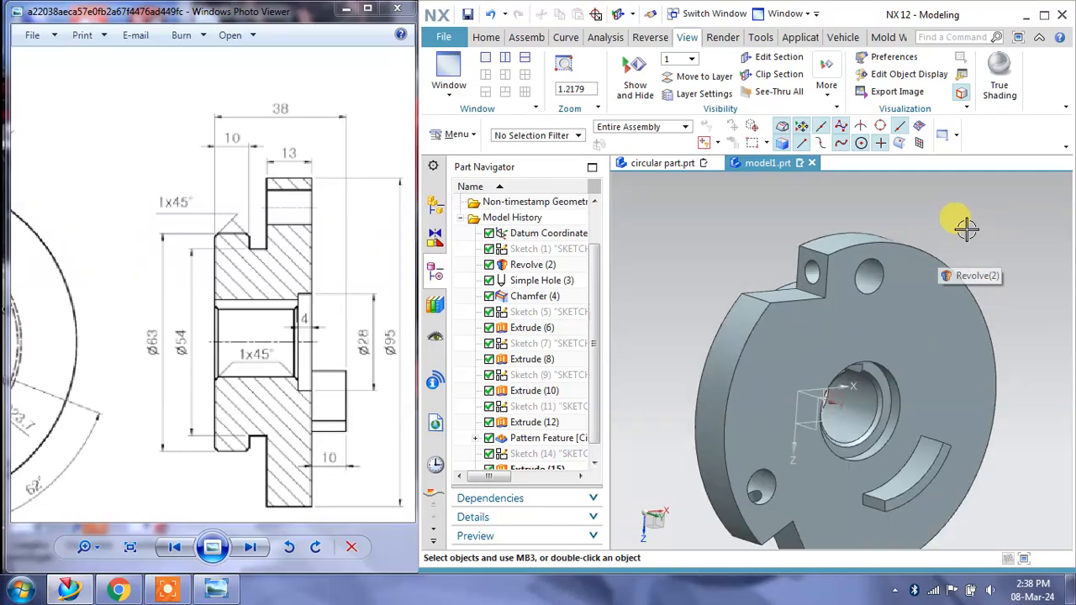
pyautogui.scroll(-1, 967, 229)
pyautogui.moveTo(1023, 360); pyautogui.dragTo(989, 351, button='middle')
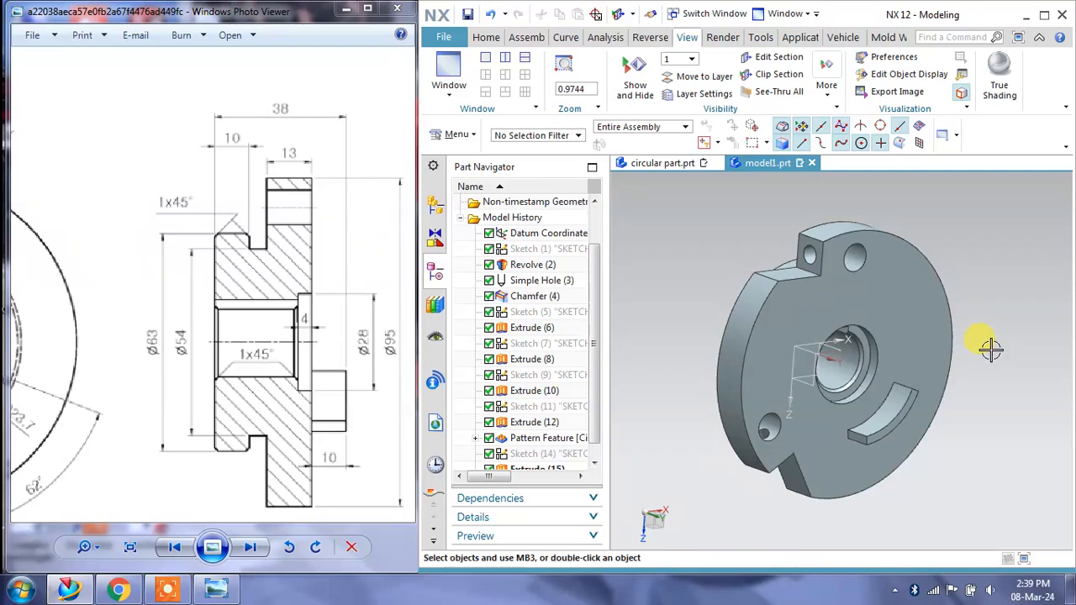
# Switch to the circular part.prt model and examine its boss side
pyautogui.click(663, 163)
pyautogui.moveTo(893, 428); pyautogui.dragTo(852, 231, button='middle')
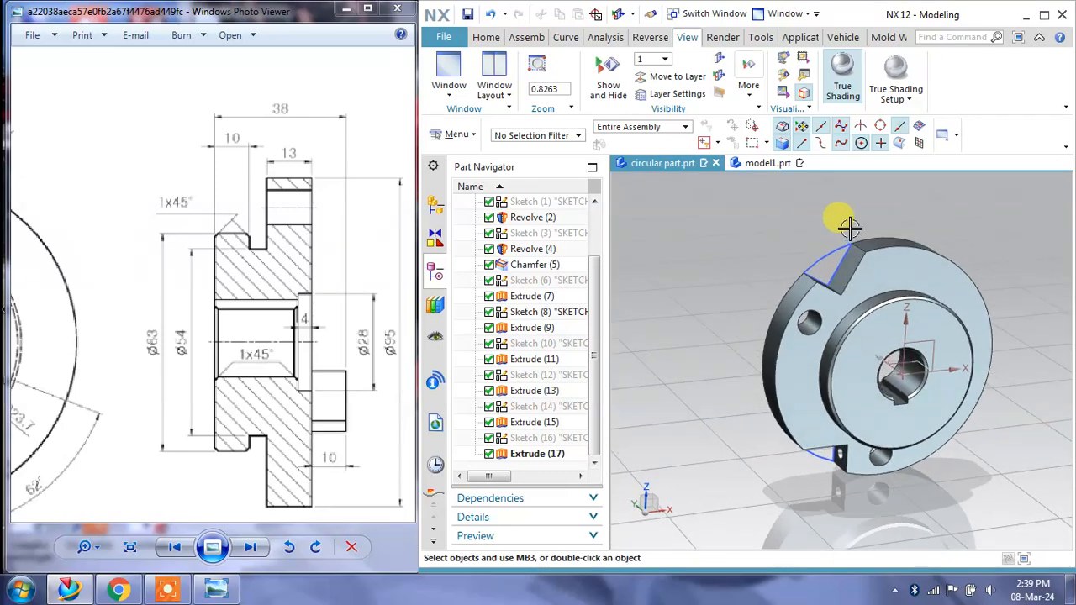